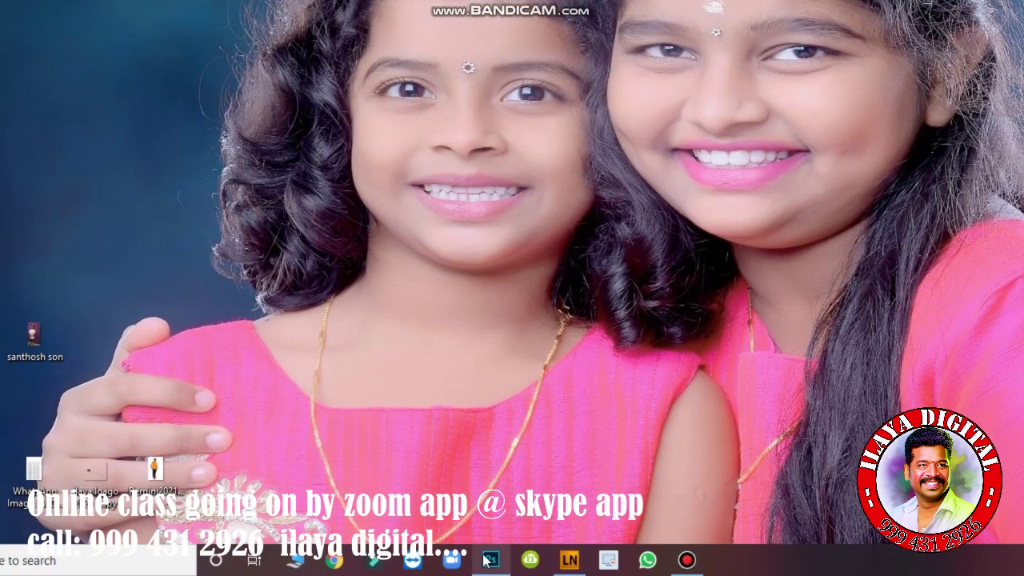
# Bring the Photoshop window with the grey-bearded man's portrait to the front
pyautogui.click(491, 571)
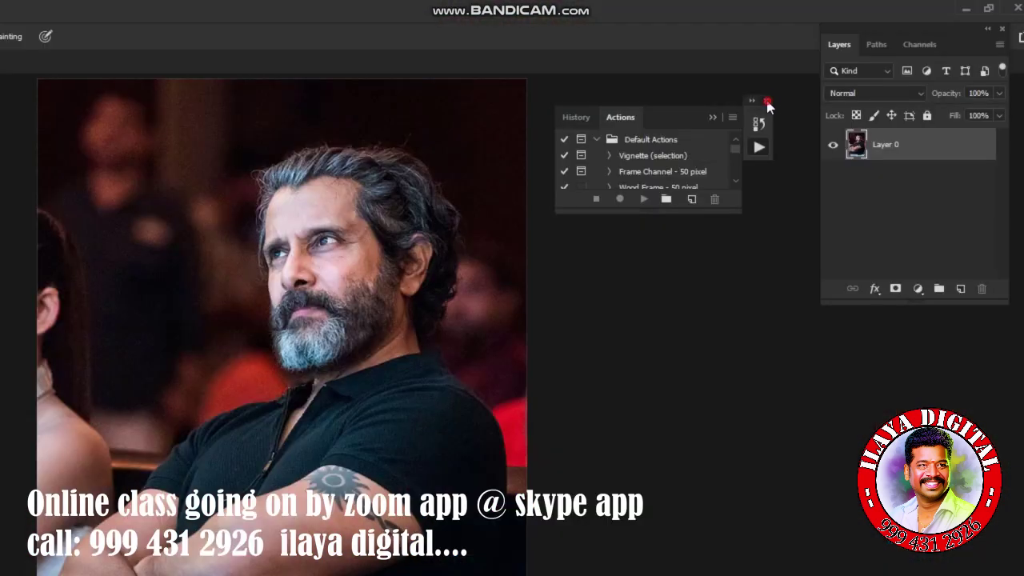
# Close the Actions panel and confirm the image size at 3750 × 5625 px, 250 ppi
pyautogui.click(768, 102)
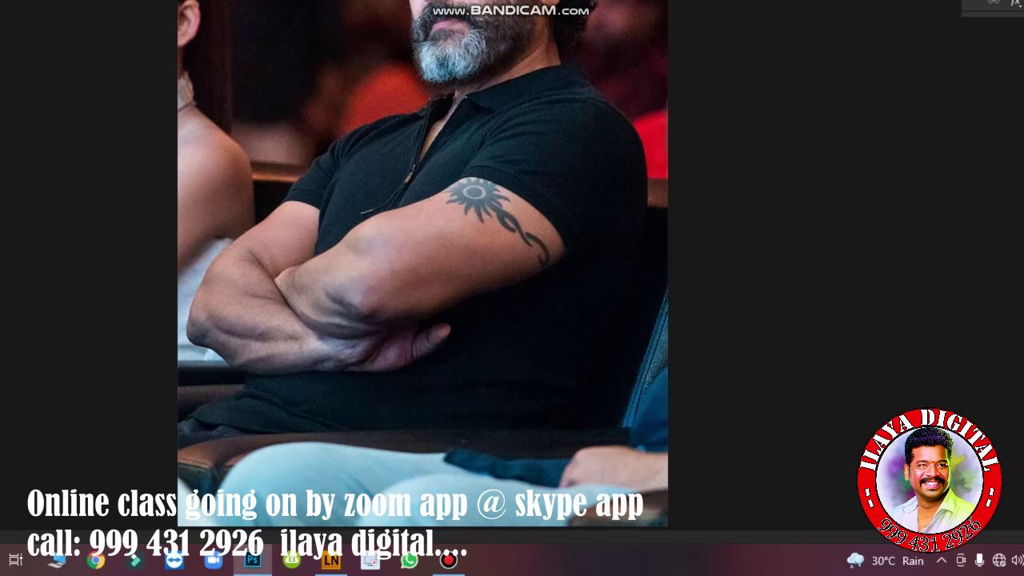
pyautogui.hotkey('ctrl', 'alt', 'i')
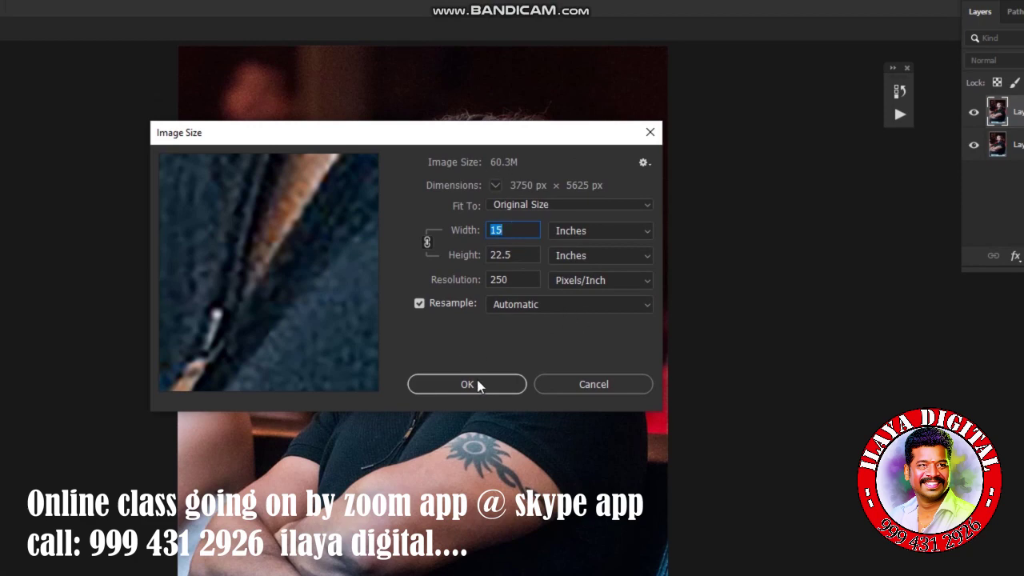
pyautogui.click(478, 385)
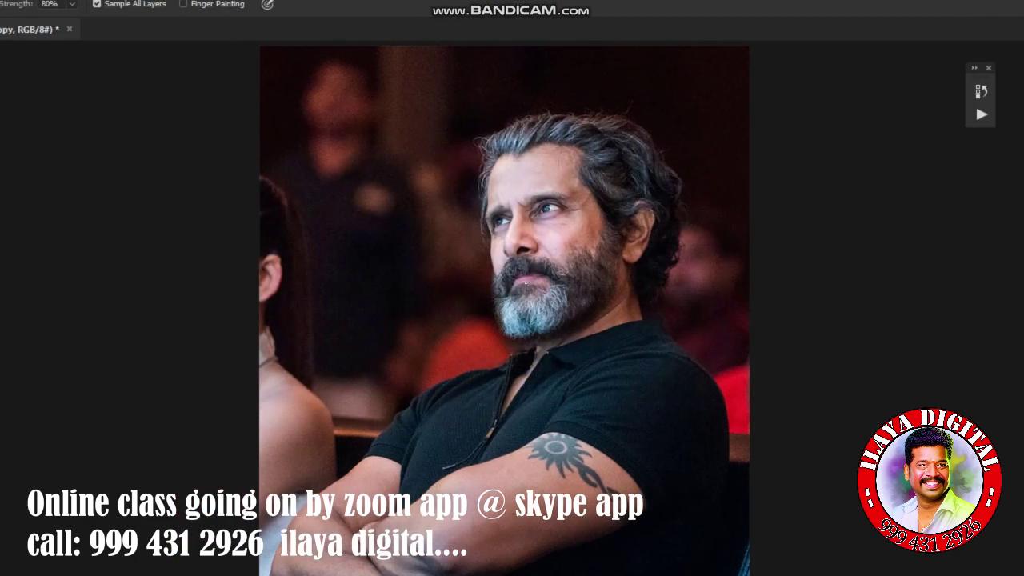
# Zoom in on the man's eyes, brow and forehead, and close the collapsed Actions panel
pyautogui.press('z')
pyautogui.moveTo(560, 234)
pyautogui.mouseDown()
pyautogui.moveTo(698, 273)
pyautogui.moveTo(621, 267)
pyautogui.moveTo(670, 263)
pyautogui.mouseUp()
pyautogui.moveTo(480, 352); pyautogui.dragTo(546, 226)
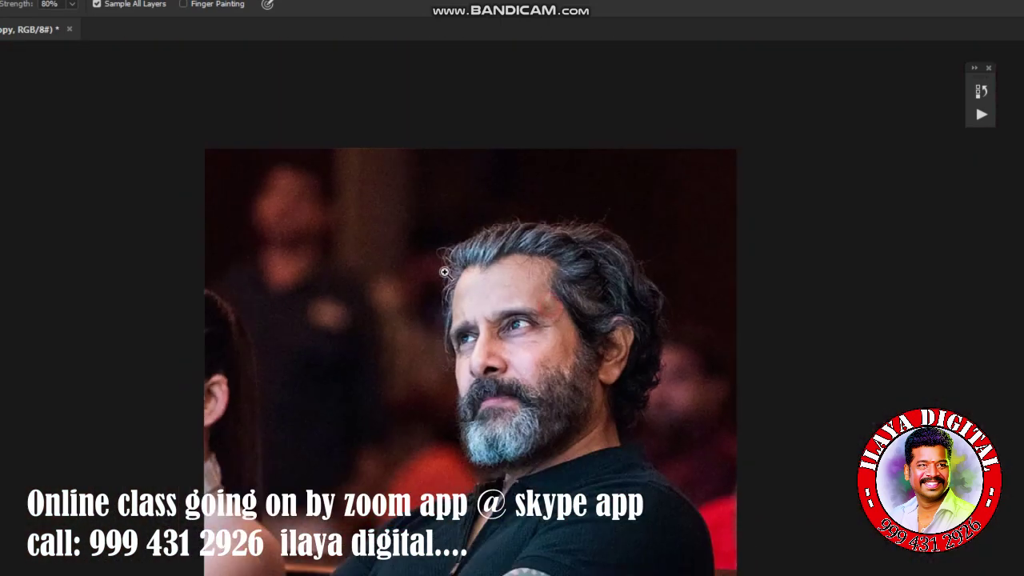
pyautogui.moveTo(548, 308)
pyautogui.mouseDown()
pyautogui.moveTo(608, 318)
pyautogui.moveTo(549, 299)
pyautogui.mouseUp()
pyautogui.press('F7')
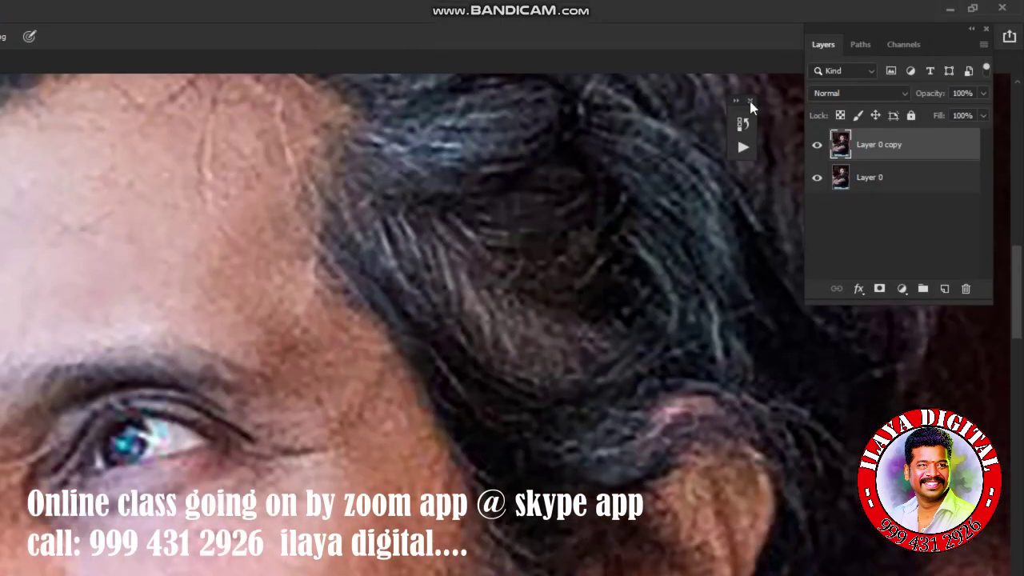
pyautogui.click(750, 101)
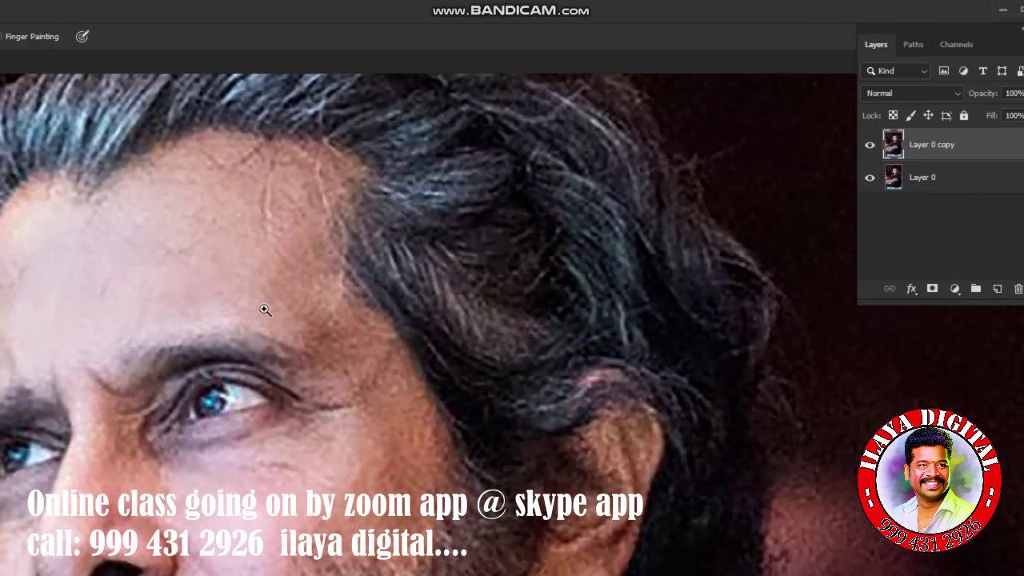
pyautogui.moveTo(263, 309); pyautogui.dragTo(318, 273)
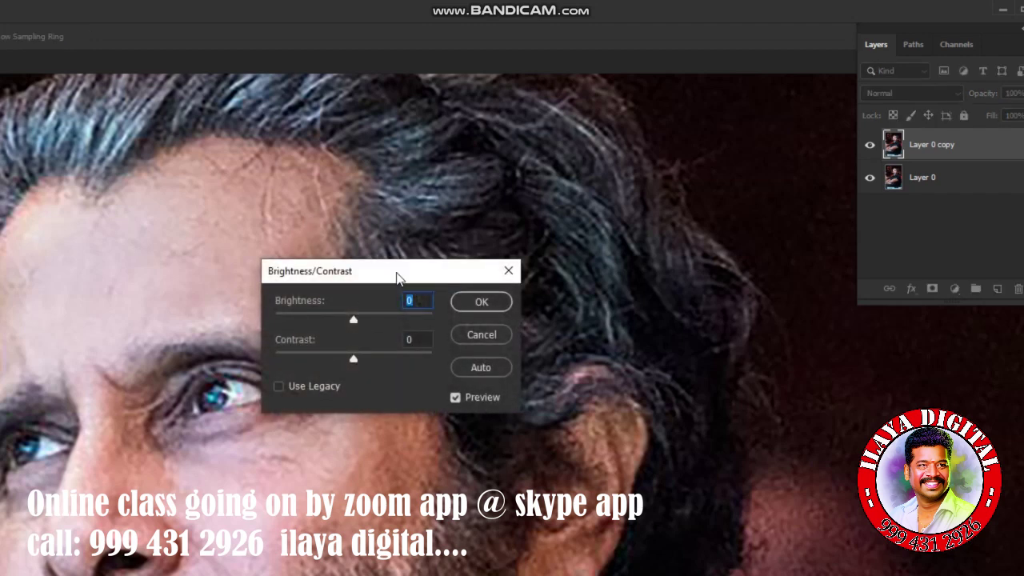
# Apply Brightness/Contrast with brightness -17 and contrast 26
pyautogui.moveTo(397, 278); pyautogui.dragTo(525, 215)
pyautogui.moveTo(483, 258); pyautogui.dragTo(473, 257)
pyautogui.moveTo(482, 296)
pyautogui.mouseDown()
pyautogui.moveTo(512, 300)
pyautogui.moveTo(492, 297)
pyautogui.moveTo(501, 297)
pyautogui.mouseUp()
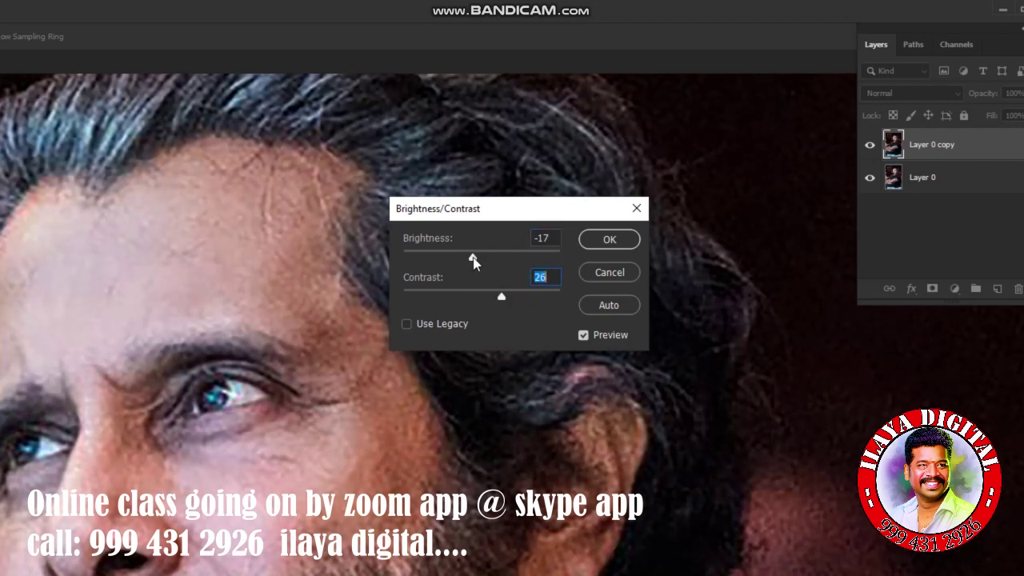
pyautogui.click(473, 259)
pyautogui.click(592, 239)
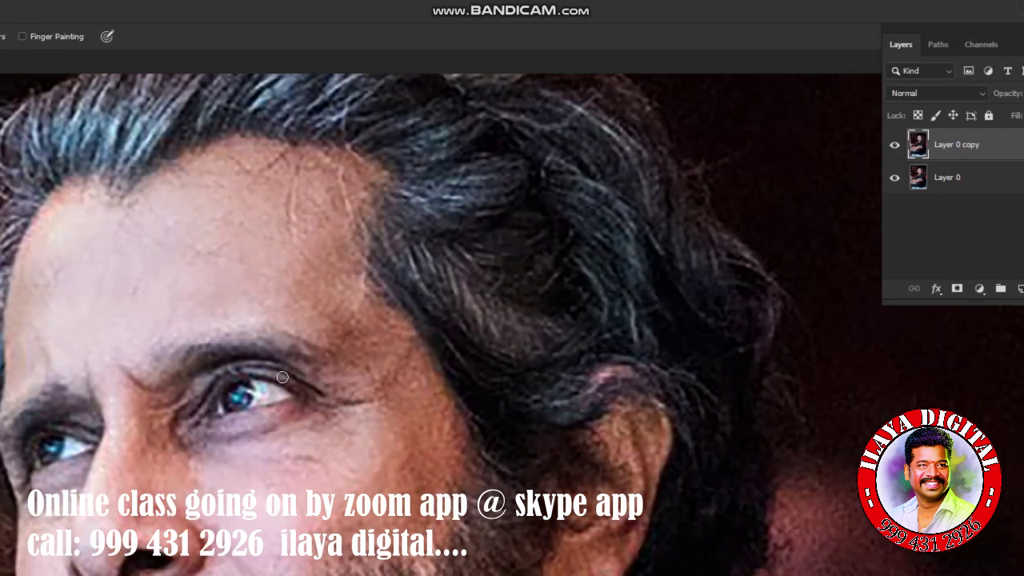
# Apply Color Balance with midtones +5/-2/-28 and highlights blue +7
pyautogui.hotkey('ctrl', 'b')
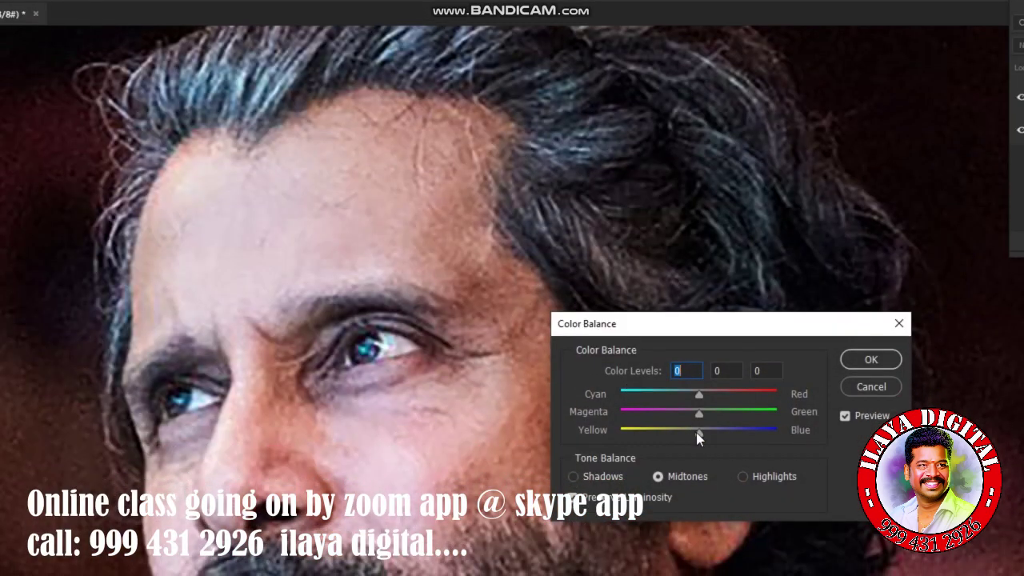
pyautogui.moveTo(699, 431); pyautogui.dragTo(678, 431)
pyautogui.moveTo(699, 390); pyautogui.dragTo(695, 411)
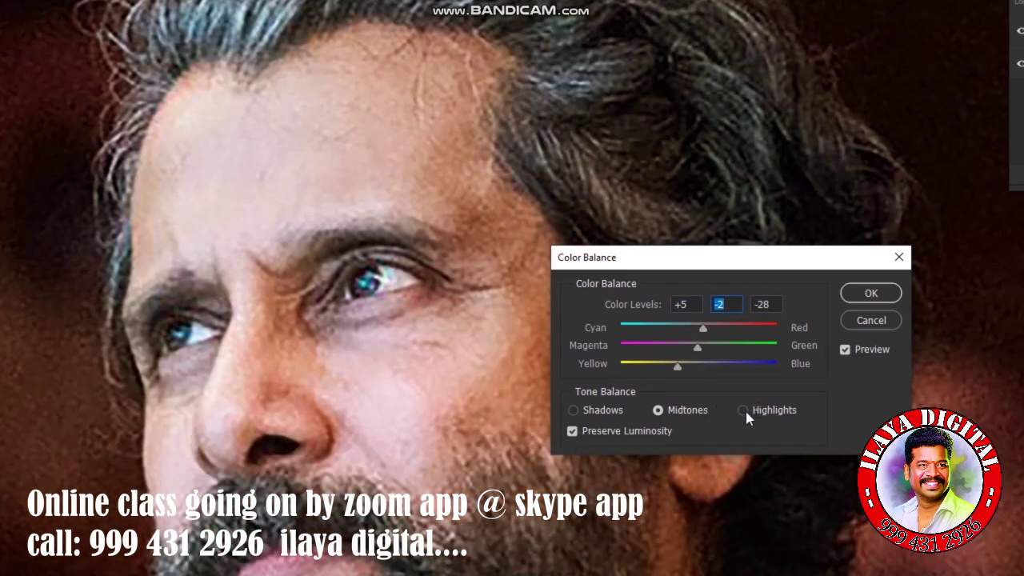
pyautogui.click(743, 411)
pyautogui.moveTo(737, 370); pyautogui.dragTo(705, 366)
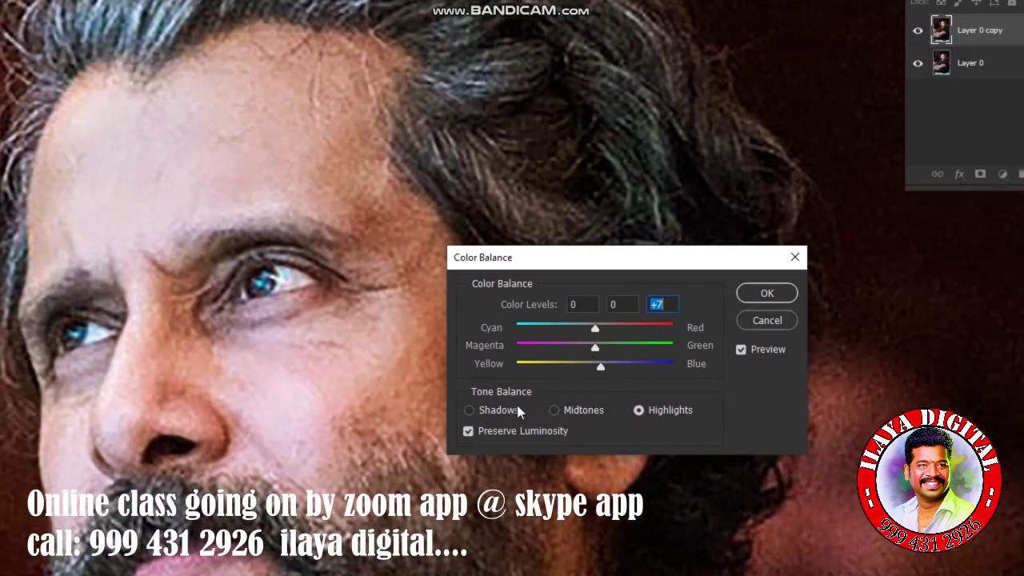
pyautogui.click(496, 411)
pyautogui.click(766, 293)
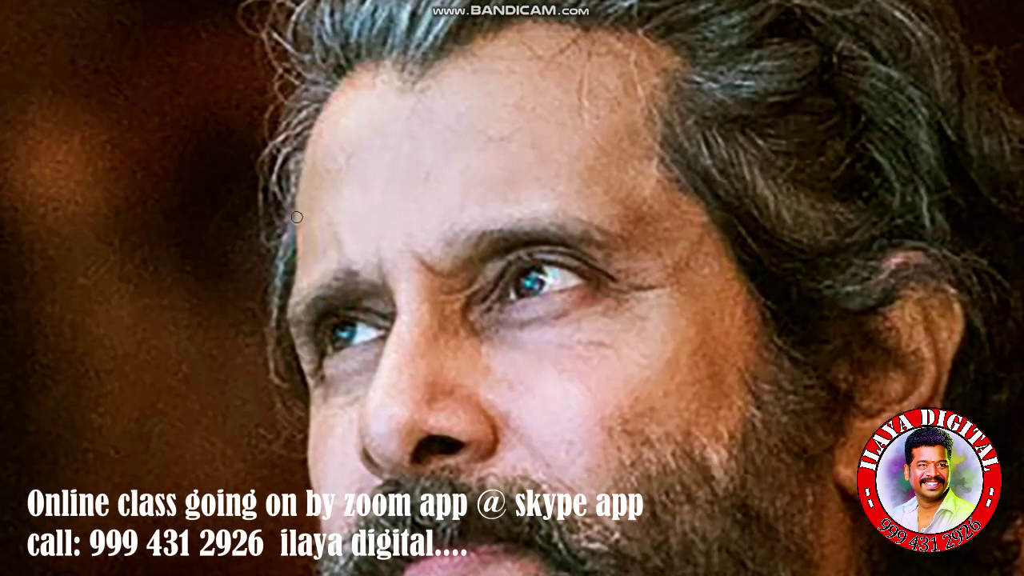
# Apply Curves with the black and white points moved inward
pyautogui.hotkey('ctrl', 'm')
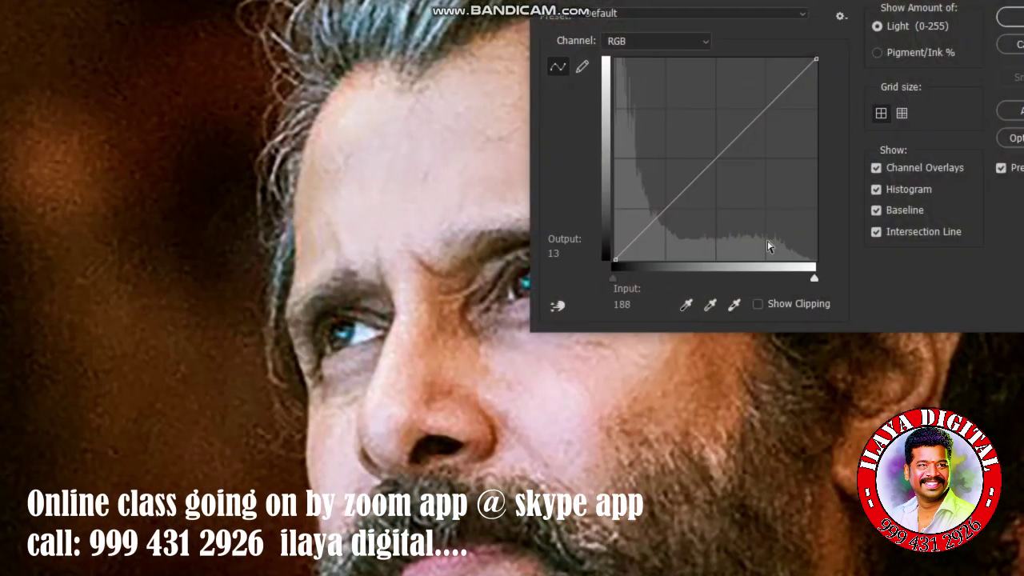
pyautogui.moveTo(612, 277); pyautogui.dragTo(622, 276)
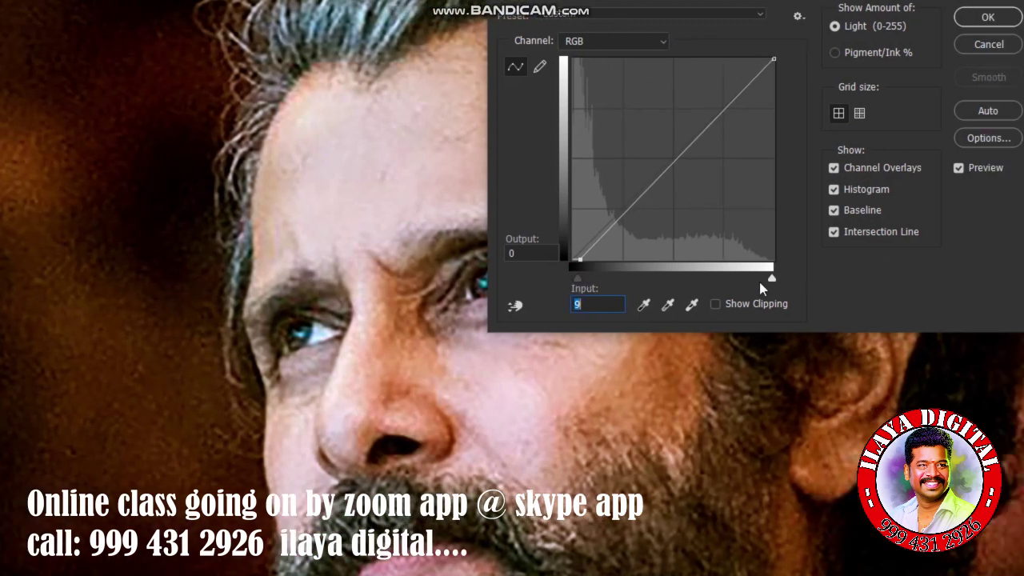
pyautogui.moveTo(765, 278); pyautogui.dragTo(768, 246)
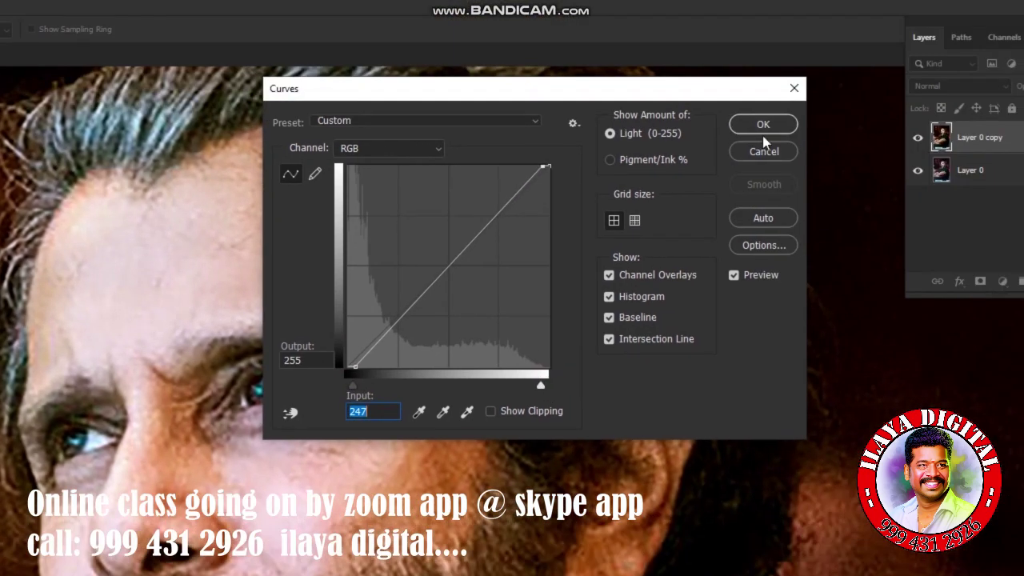
pyautogui.click(985, 17)
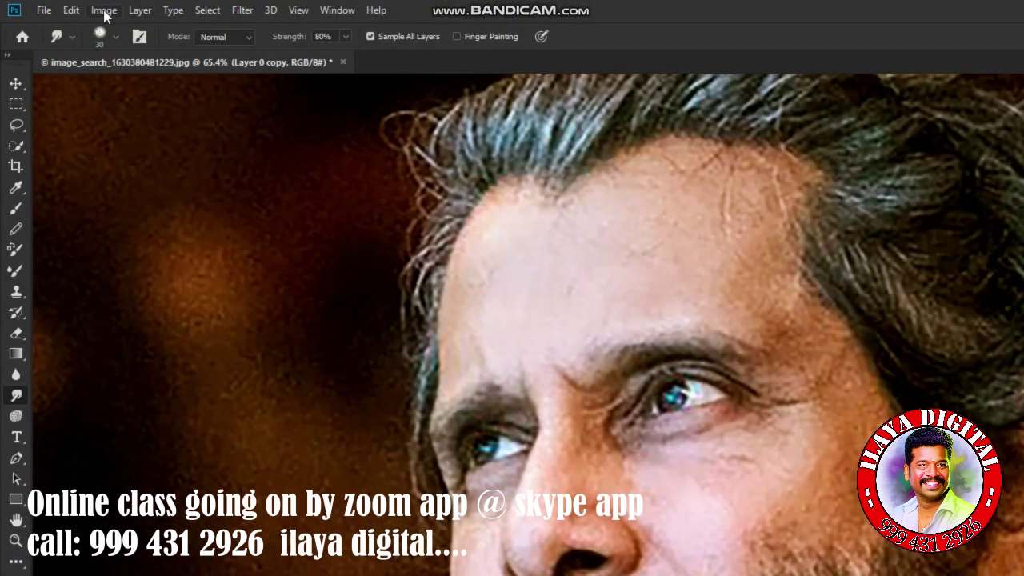
# Apply Selective Color on the Blacks range with Black raised to +14
pyautogui.click(104, 11)
pyautogui.moveTo(128, 52)
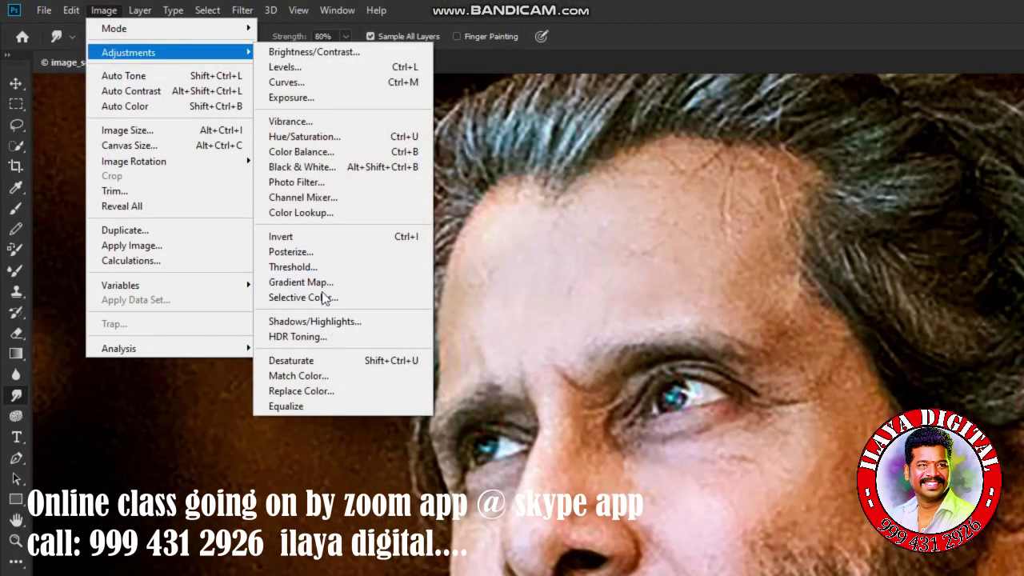
pyautogui.click(324, 298)
pyautogui.click(766, 221)
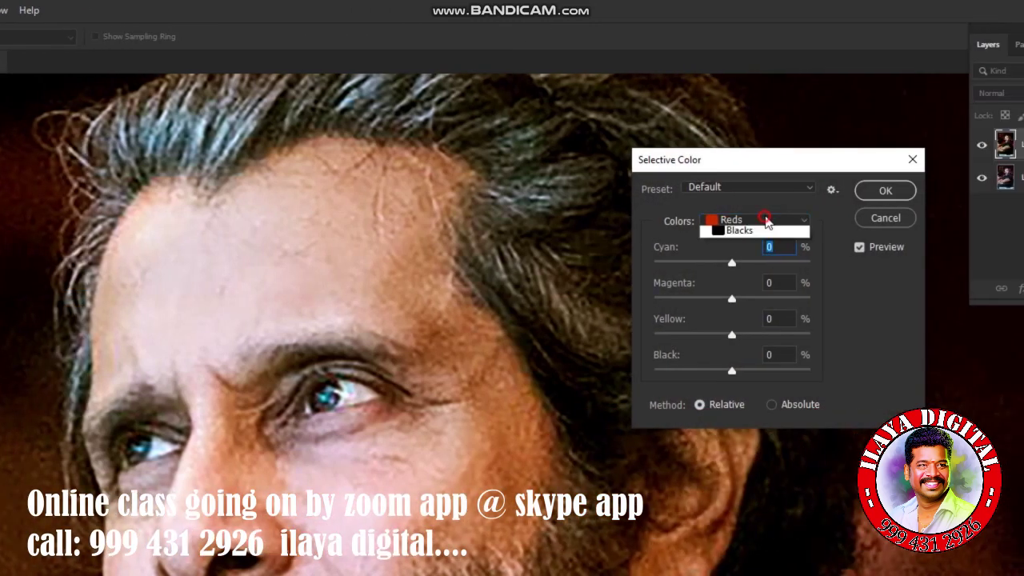
pyautogui.click(735, 355)
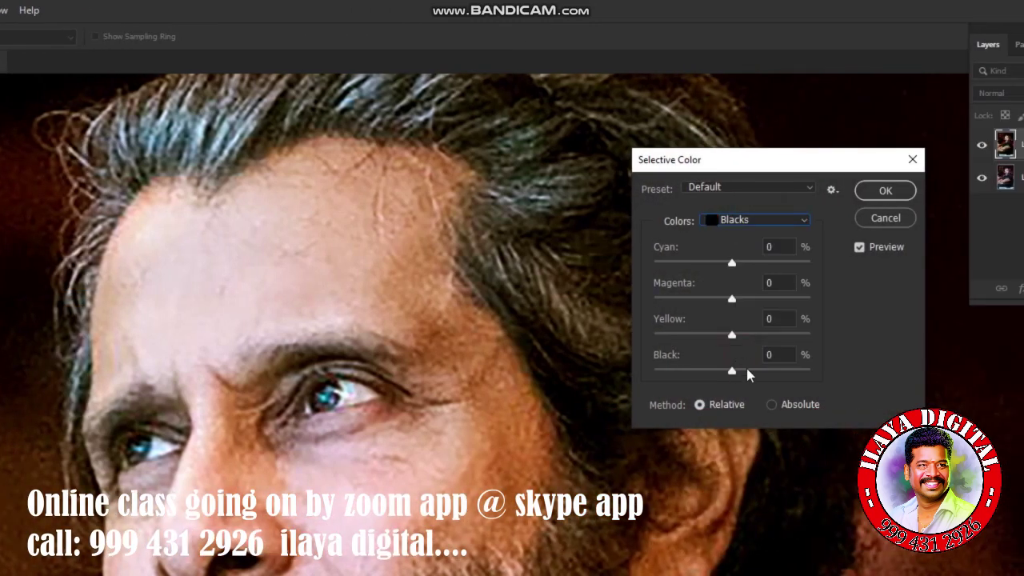
pyautogui.moveTo(733, 374)
pyautogui.mouseDown()
pyautogui.moveTo(711, 373)
pyautogui.moveTo(743, 376)
pyautogui.mouseUp()
pyautogui.click(724, 194)
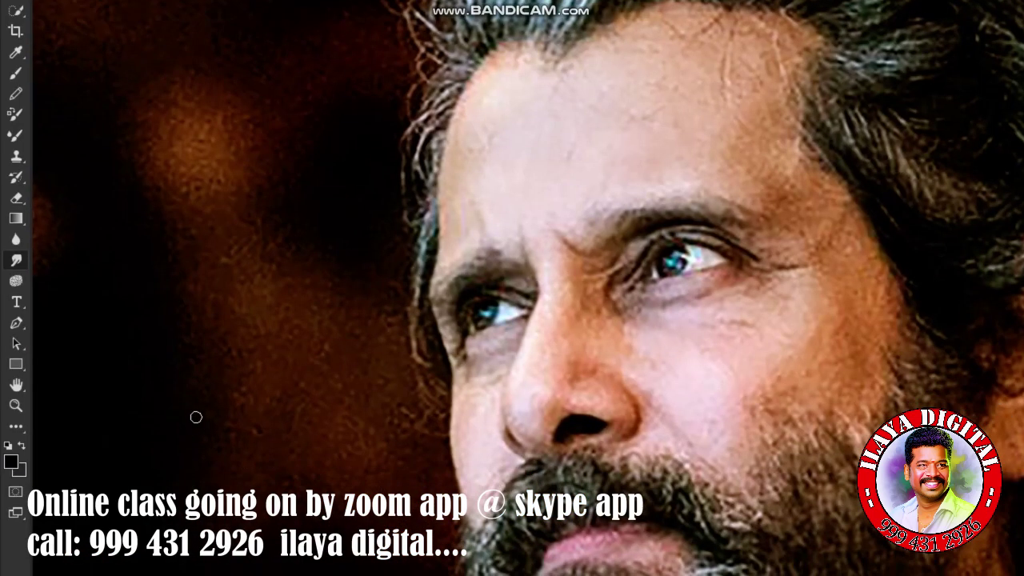
# In a second Selective Color pass, raise Magenta and Black in the Magentas range
pyautogui.click(104, 11)
pyautogui.moveTo(128, 52)
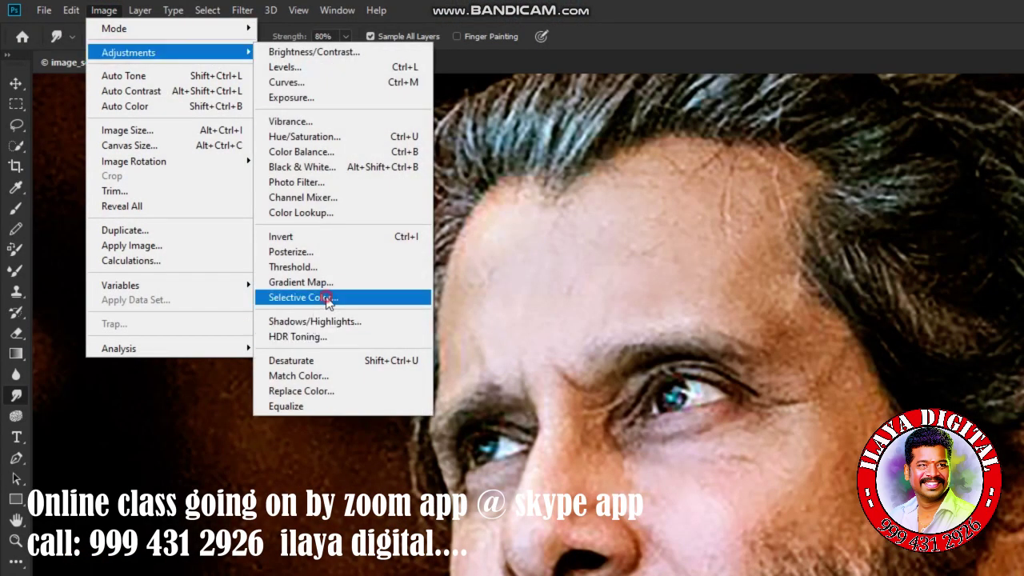
pyautogui.click(324, 297)
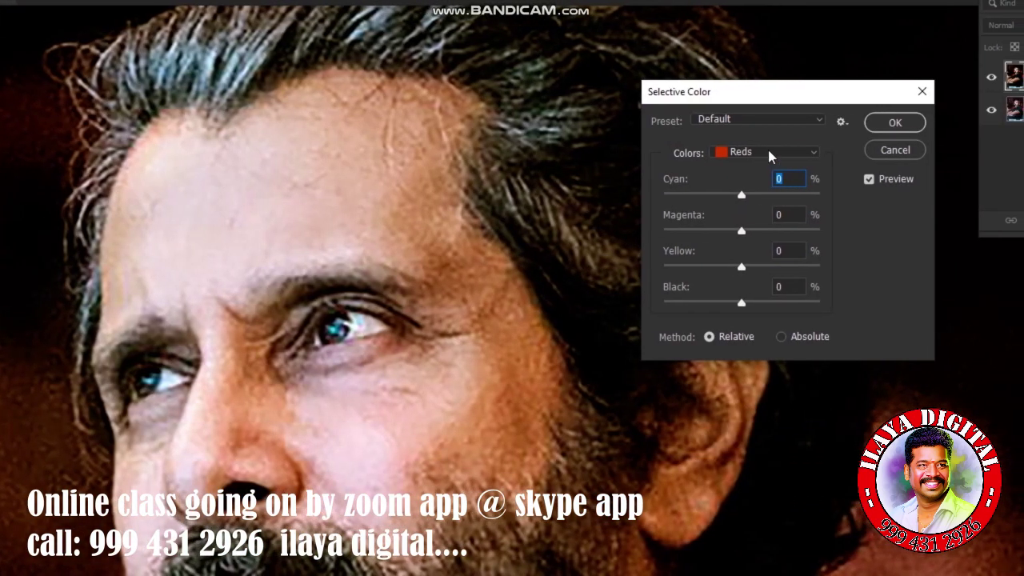
pyautogui.click(764, 152)
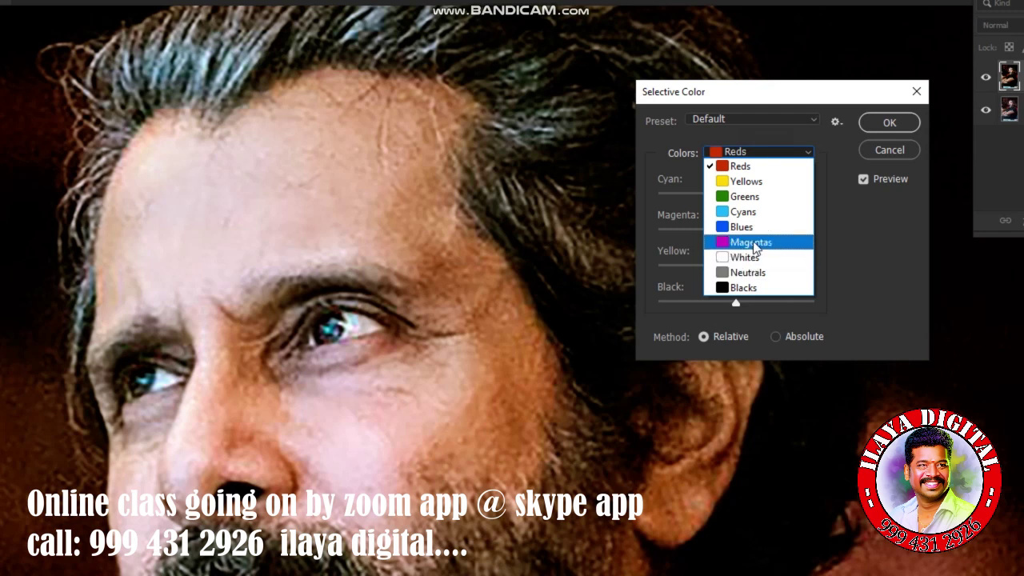
pyautogui.click(752, 243)
pyautogui.moveTo(728, 233)
pyautogui.mouseDown()
pyautogui.moveTo(769, 242)
pyautogui.moveTo(750, 240)
pyautogui.moveTo(766, 232)
pyautogui.moveTo(718, 235)
pyautogui.mouseUp()
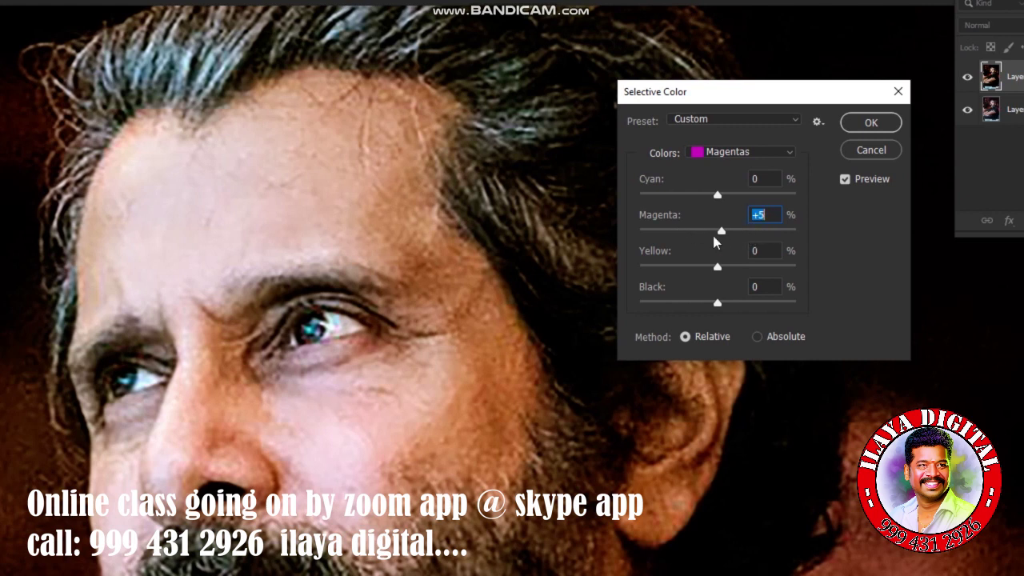
pyautogui.moveTo(717, 305)
pyautogui.mouseDown()
pyautogui.moveTo(706, 300)
pyautogui.moveTo(735, 304)
pyautogui.moveTo(697, 304)
pyautogui.moveTo(749, 304)
pyautogui.moveTo(718, 304)
pyautogui.mouseUp()
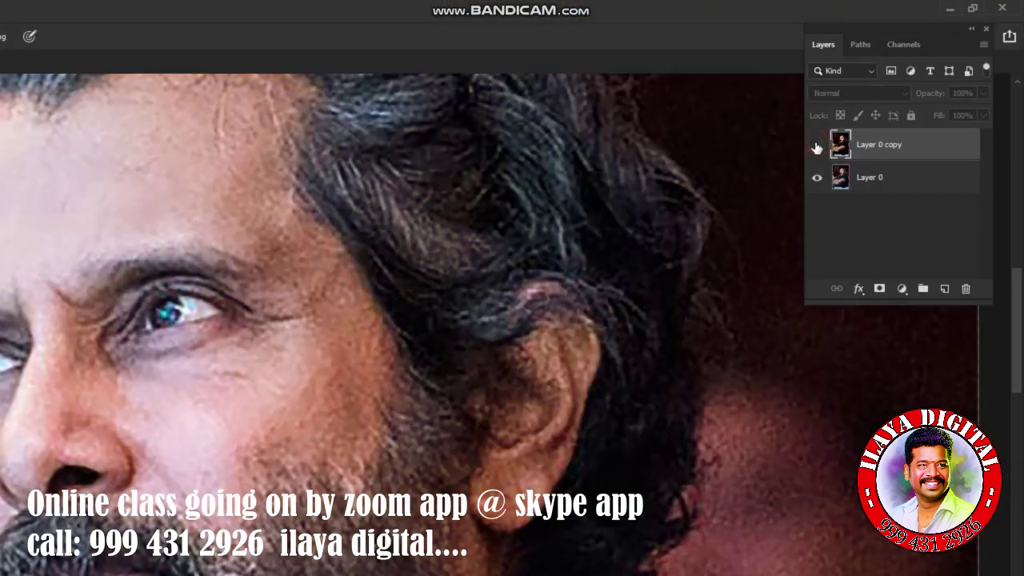
# Show the adjusted Layer 0 copy and apply Sharpen More to it
pyautogui.click(817, 146)
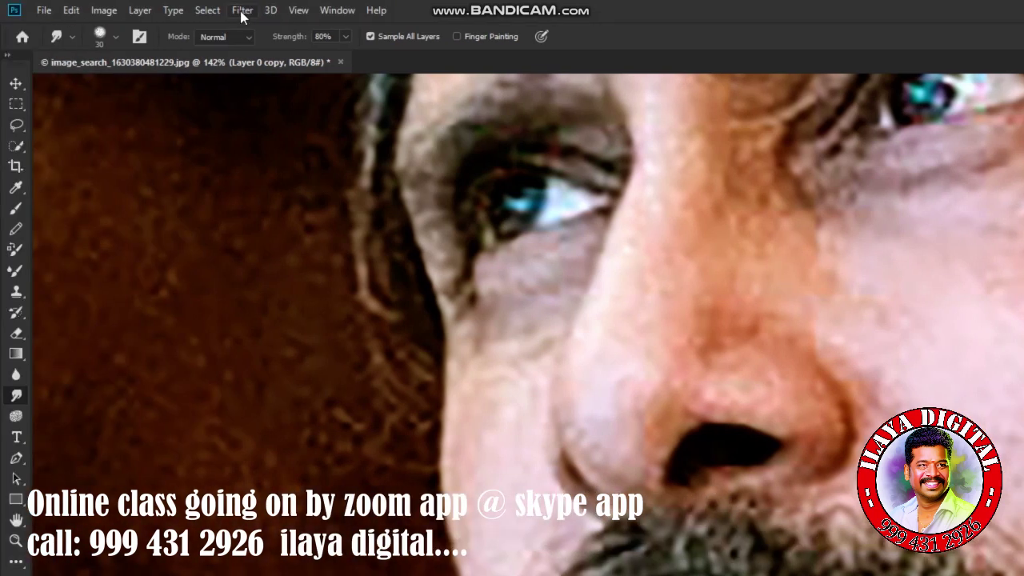
pyautogui.click(242, 10)
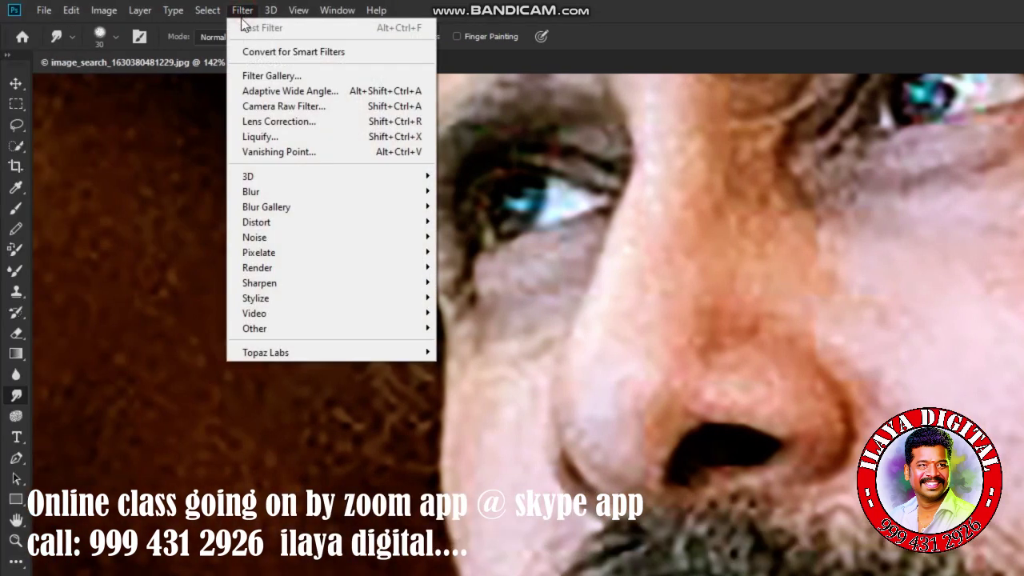
pyautogui.moveTo(260, 283)
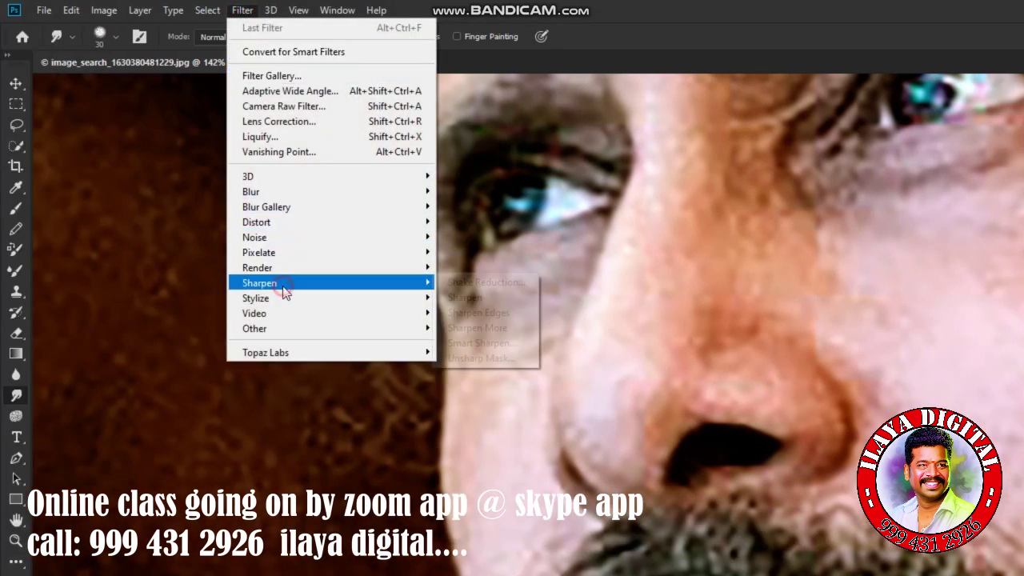
pyautogui.click(494, 357)
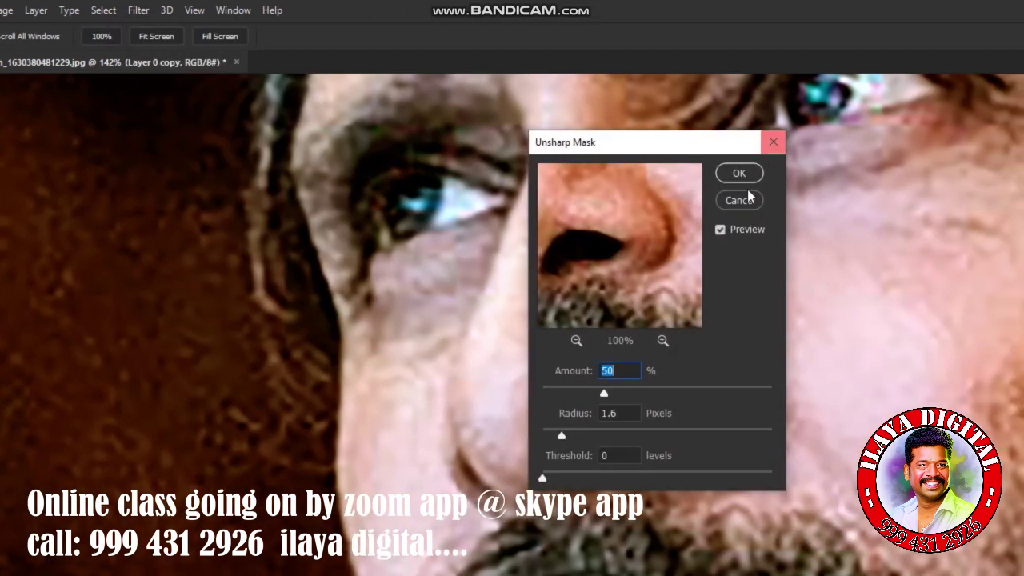
pyautogui.click(750, 201)
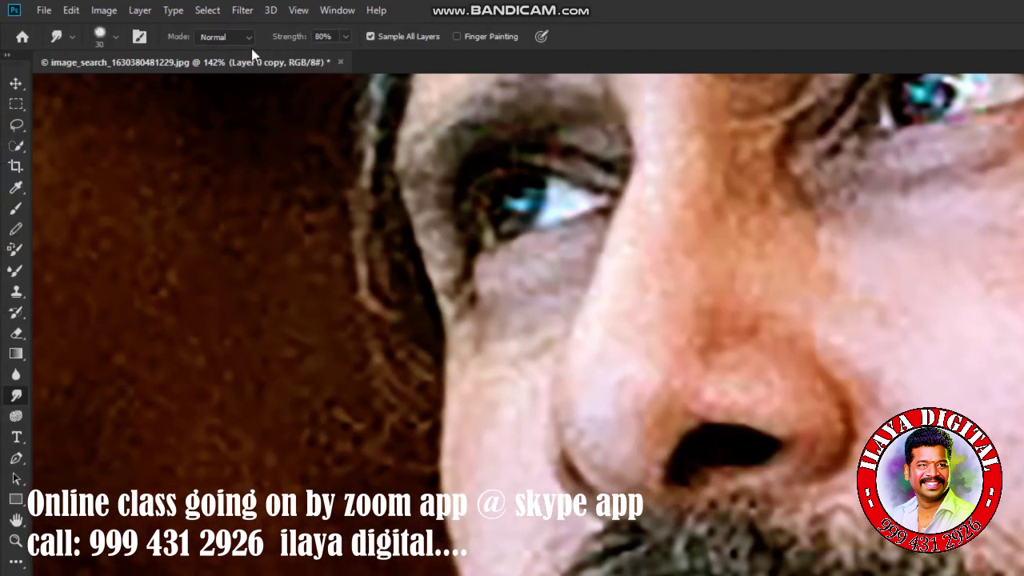
pyautogui.click(240, 11)
pyautogui.moveTo(259, 283)
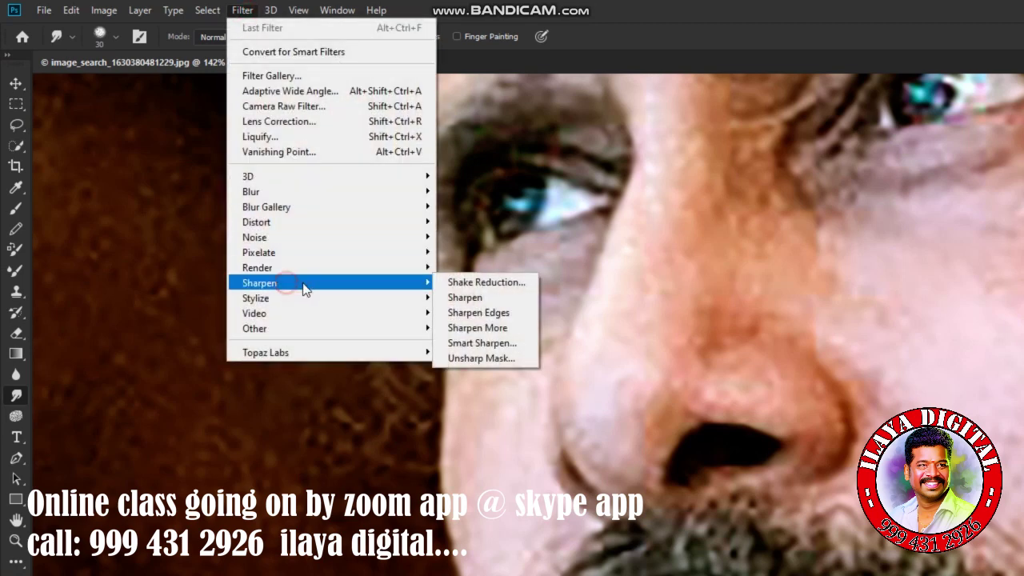
pyautogui.click(480, 328)
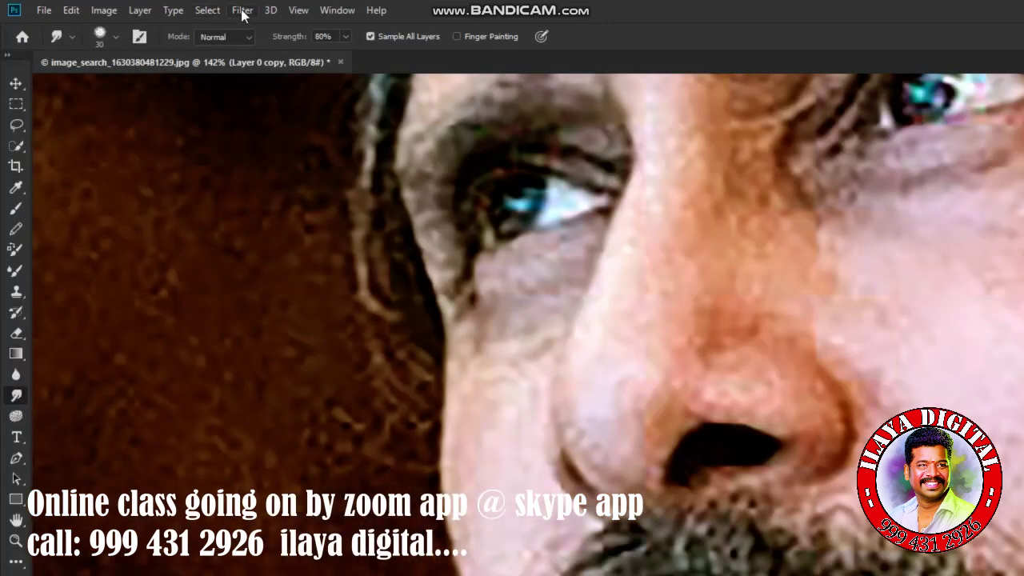
# Apply an Unsharp Mask with Amount 44% and Radius 1.7 px
pyautogui.click(243, 10)
pyautogui.moveTo(259, 282)
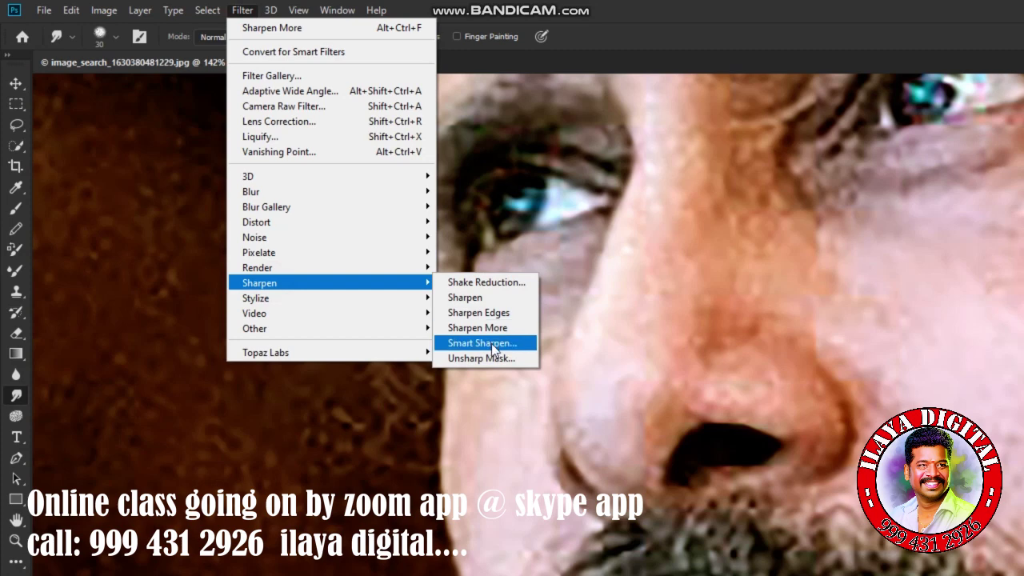
pyautogui.click(497, 358)
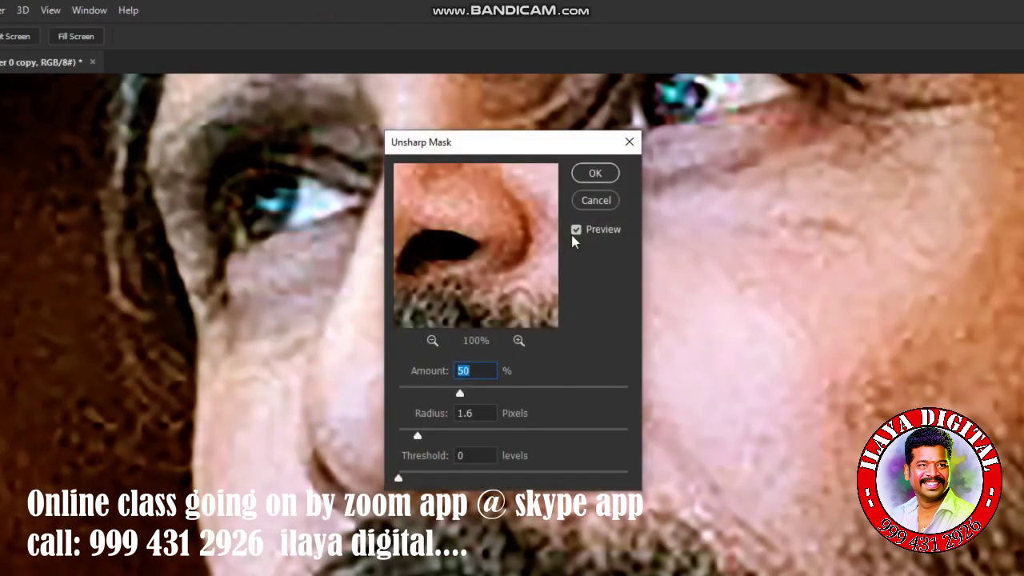
pyautogui.moveTo(532, 143); pyautogui.dragTo(755, 135)
pyautogui.click(642, 429)
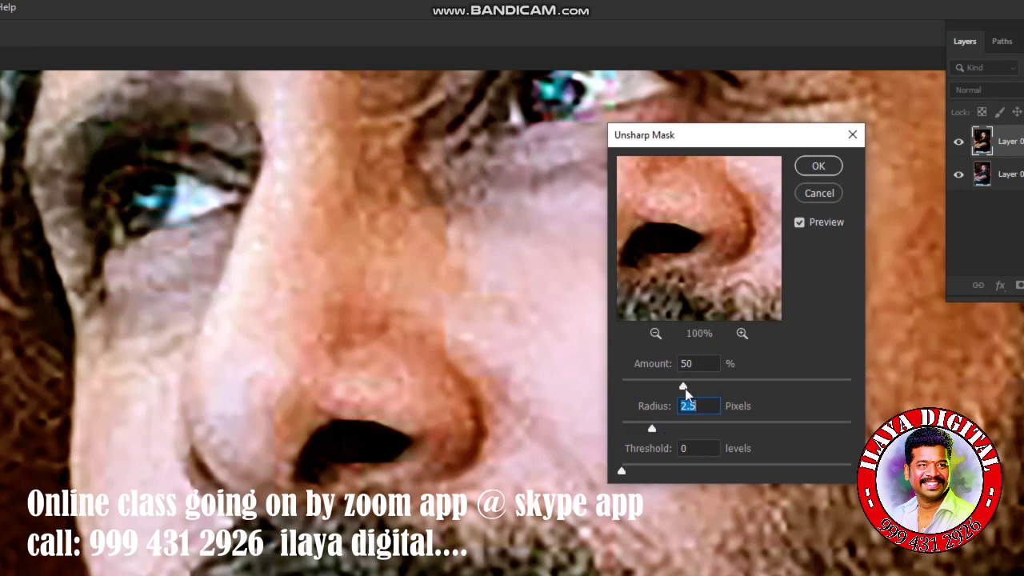
pyautogui.moveTo(683, 386); pyautogui.dragTo(695, 385)
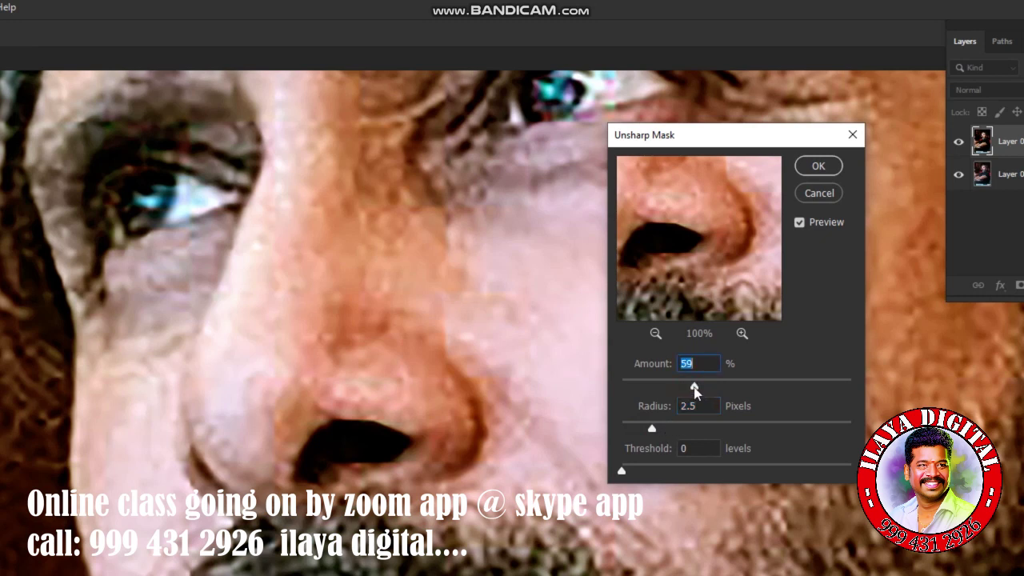
pyautogui.moveTo(691, 387); pyautogui.dragTo(677, 389)
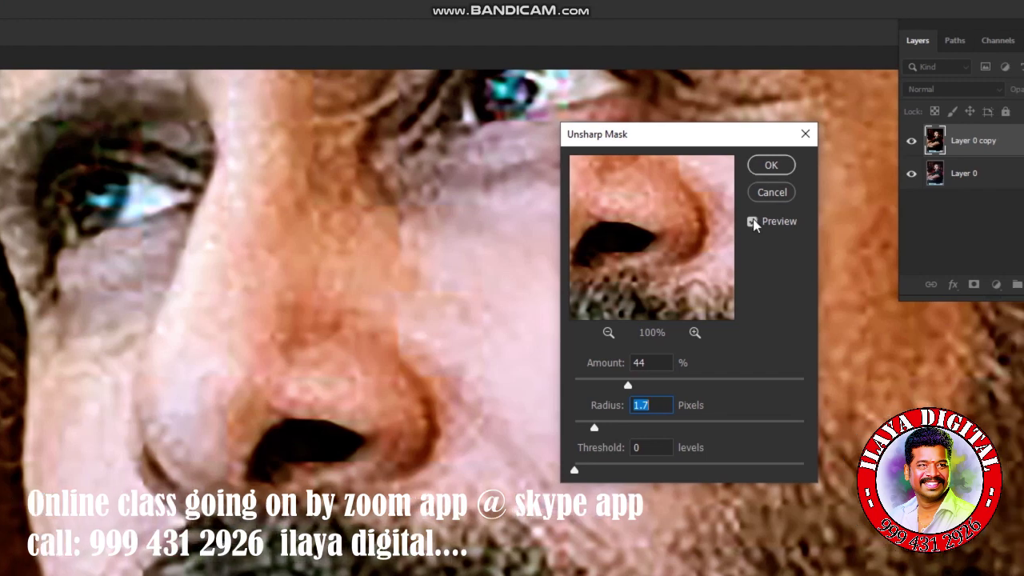
pyautogui.click(762, 168)
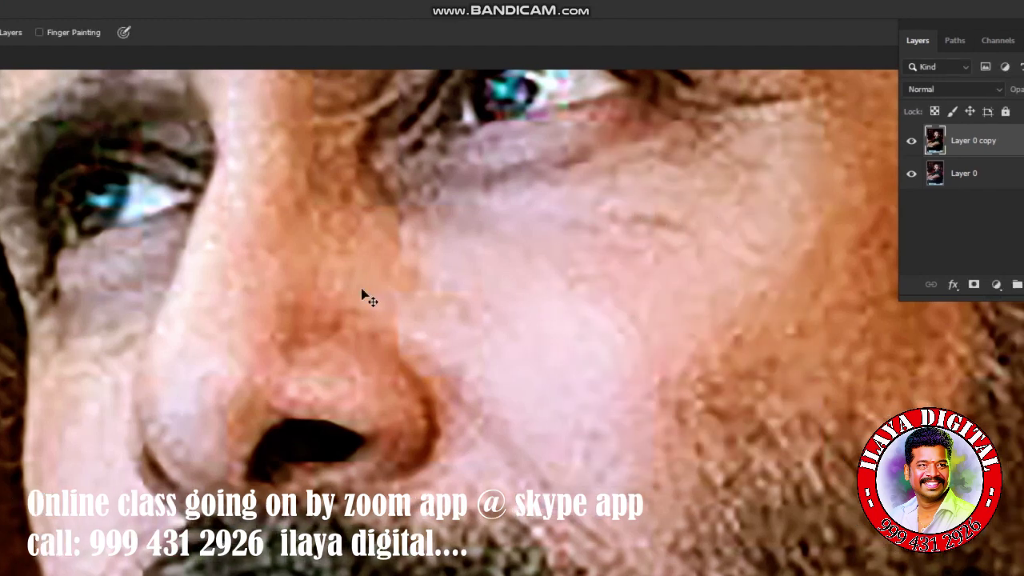
# Add a new empty Layer 1 and load the Smudge Brush preset
pyautogui.hotkey('ctrl', 'shift', 'n')
pyautogui.press('Return')
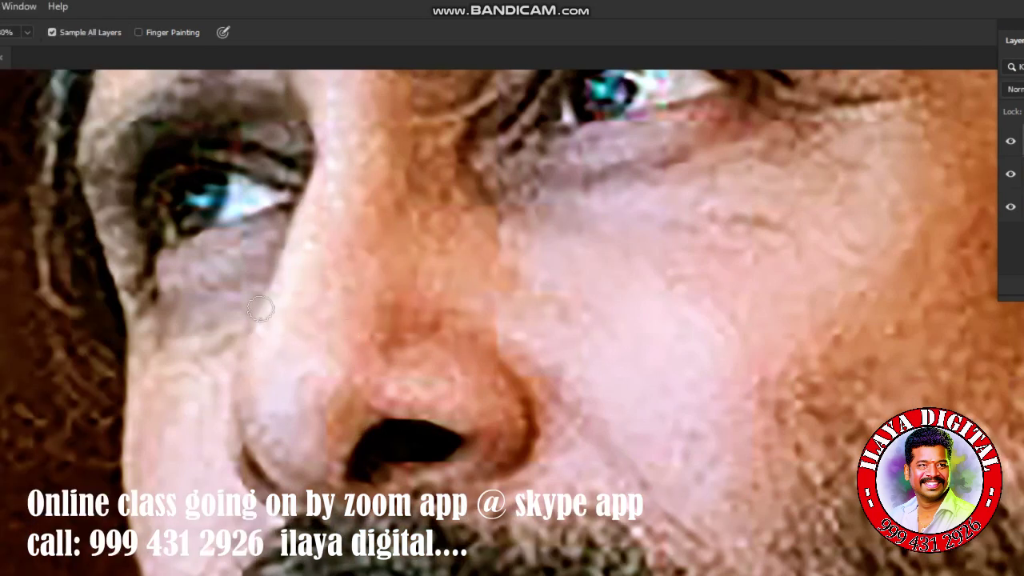
pyautogui.rightClick(507, 274)
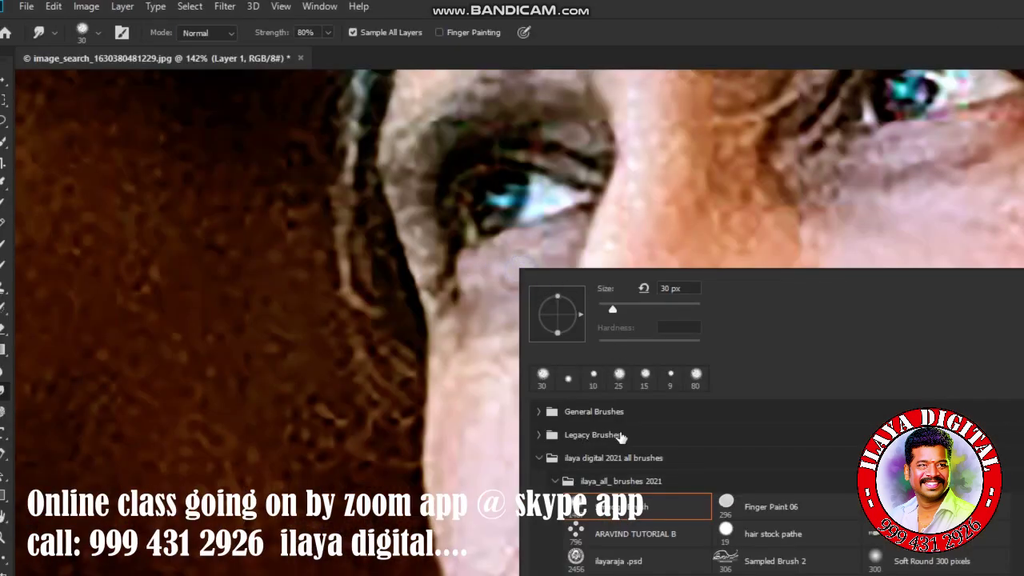
pyautogui.click(681, 503)
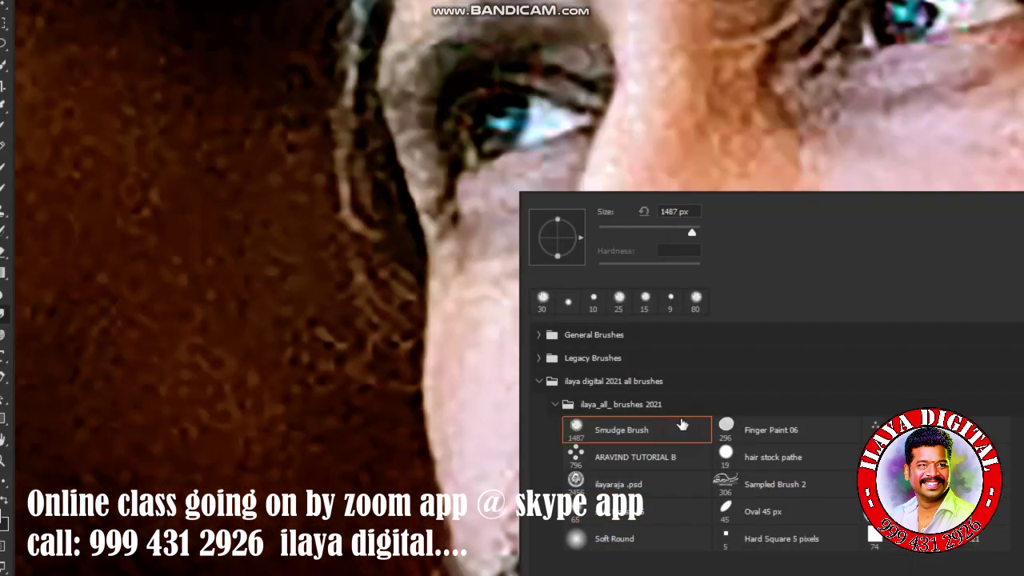
pyautogui.click(717, 13)
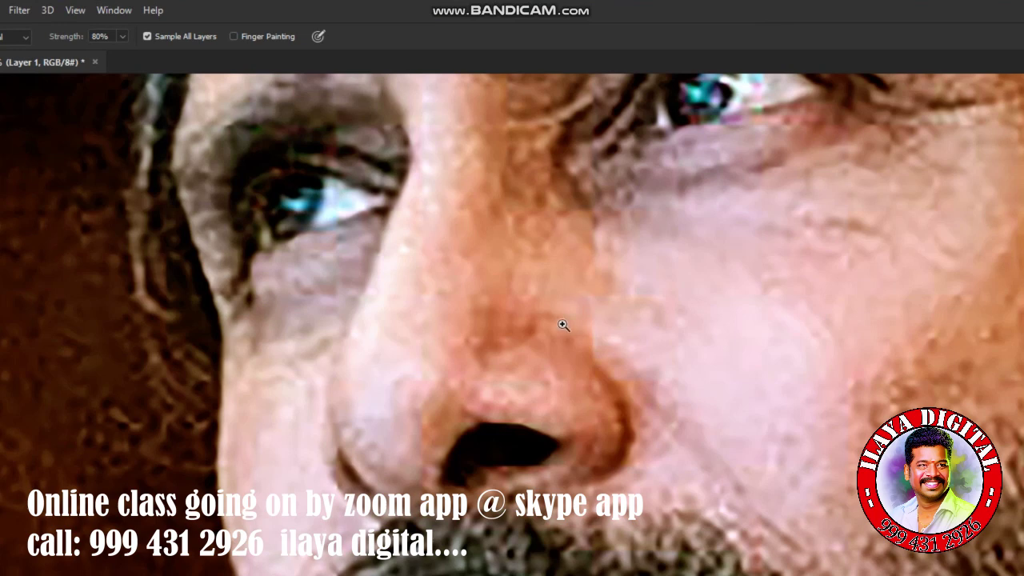
# Zoom in on the nose and enlarge the smudge brush to 35 px
pyautogui.click(564, 325)
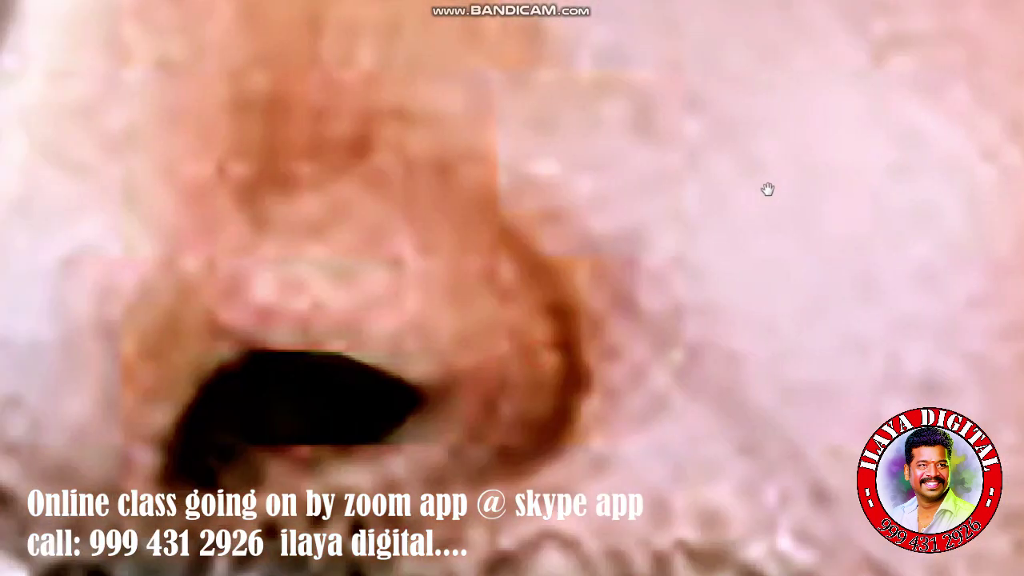
pyautogui.moveTo(768, 188); pyautogui.dragTo(497, 301)
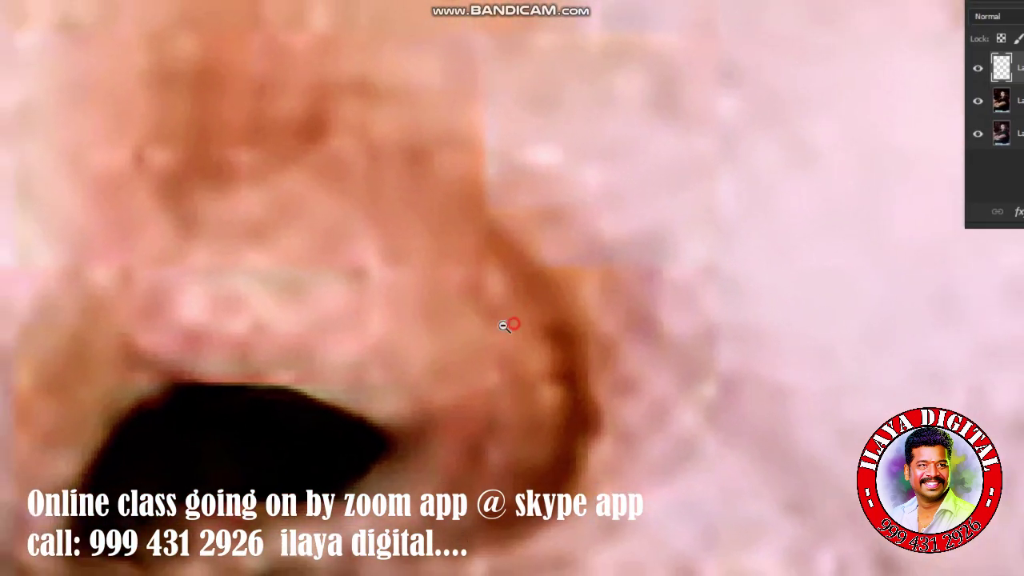
pyautogui.keyDown('alt'); pyautogui.click(504, 325); pyautogui.keyUp('alt')
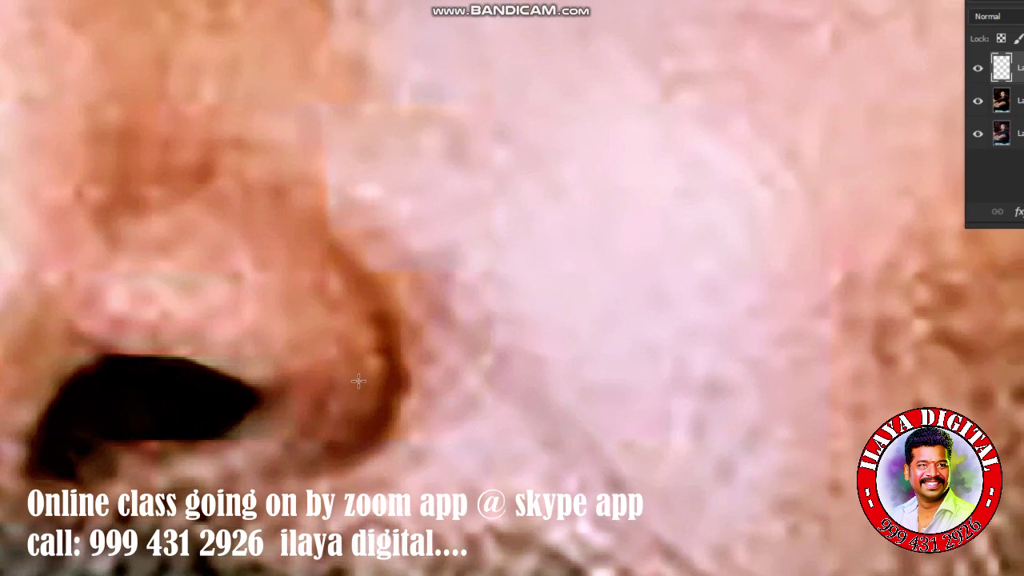
pyautogui.press(']')
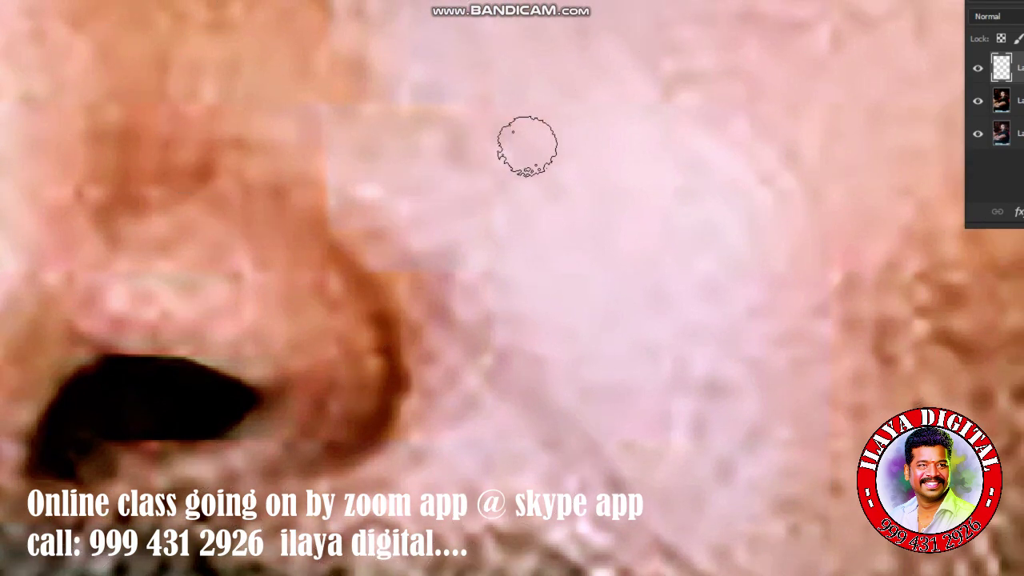
pyautogui.press(']')
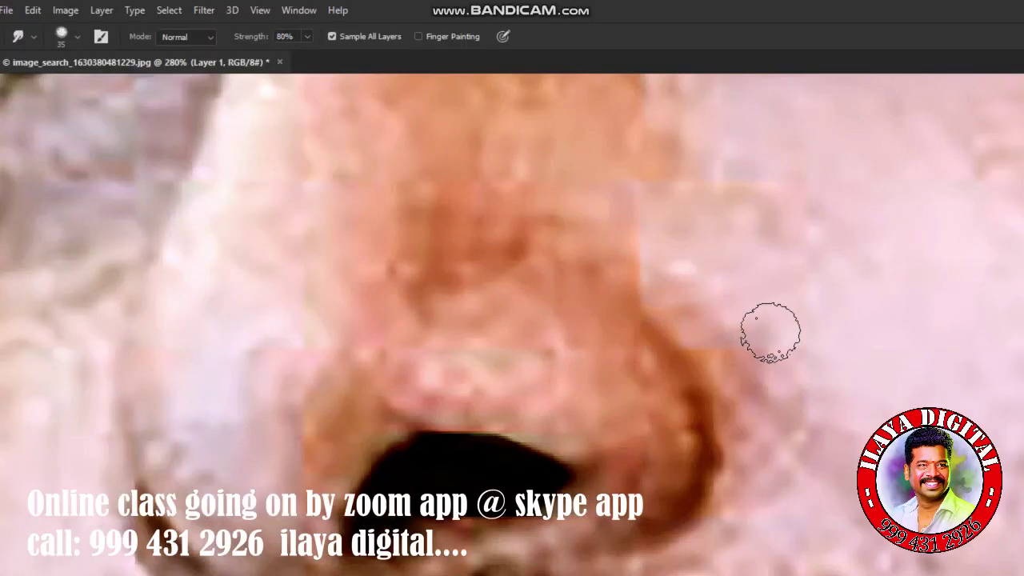
# Dock Brush Settings and enable Transfer with Control set to Pen Pressure
pyautogui.press('F5')
pyautogui.moveTo(829, 359); pyautogui.dragTo(339, 201)
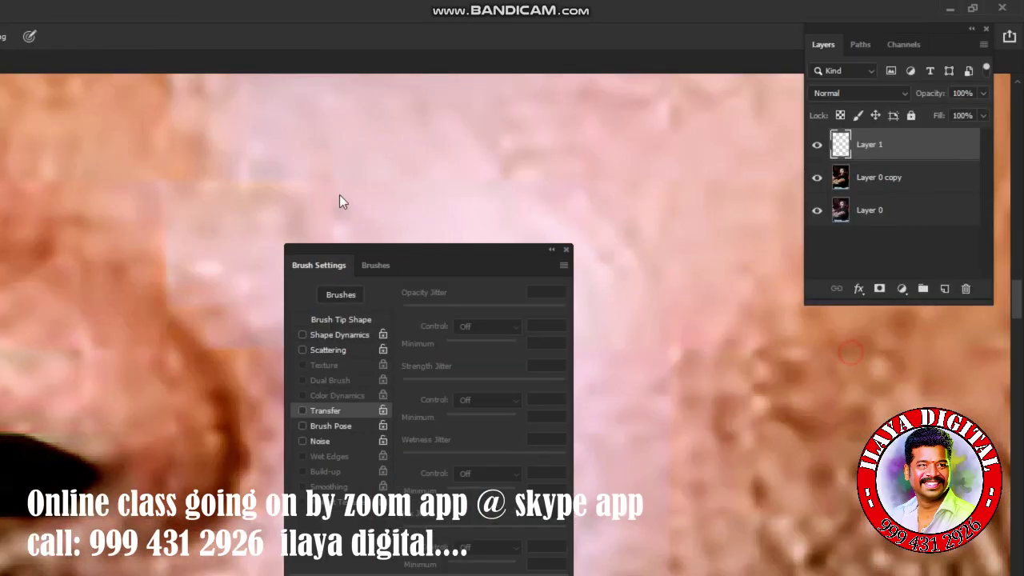
pyautogui.moveTo(352, 116)
pyautogui.mouseDown()
pyautogui.moveTo(833, 340)
pyautogui.moveTo(840, 365)
pyautogui.mouseUp()
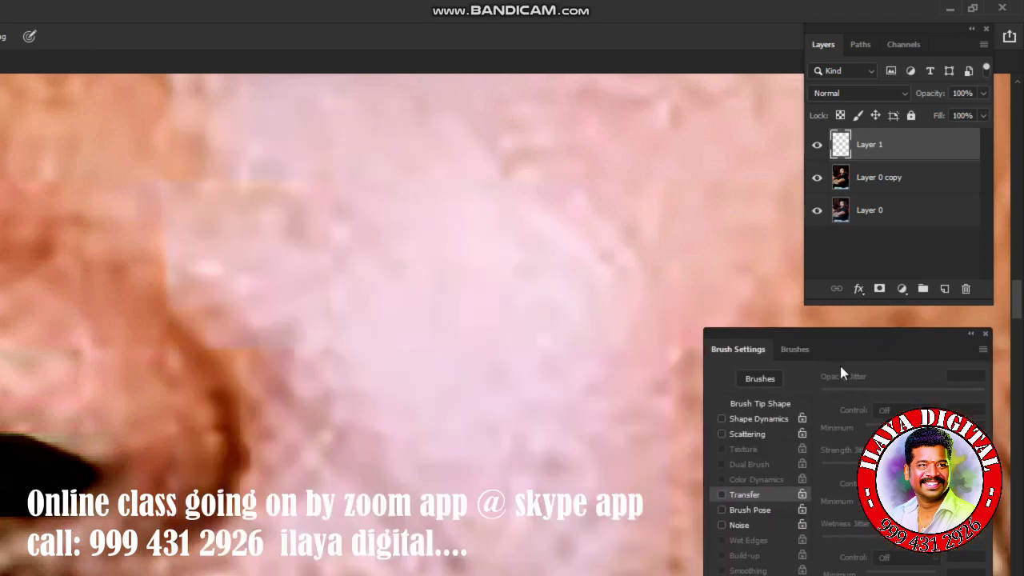
pyautogui.click(722, 423)
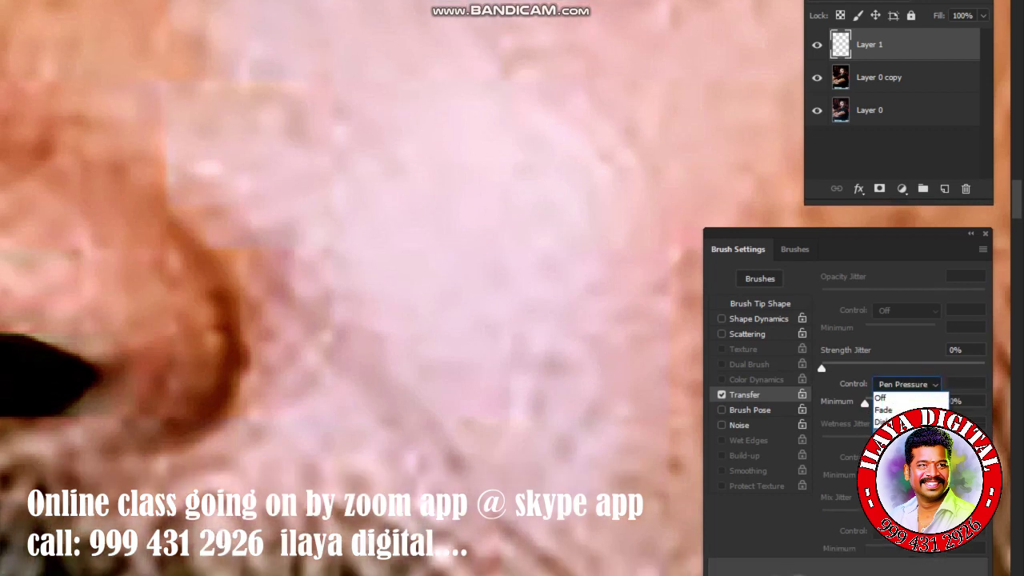
pyautogui.click(896, 413)
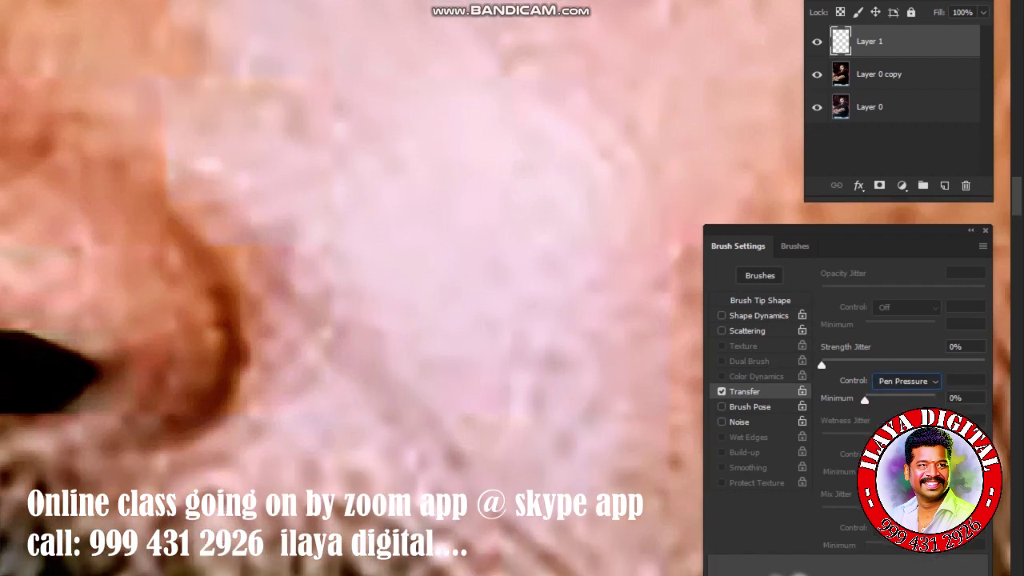
pyautogui.click(762, 300)
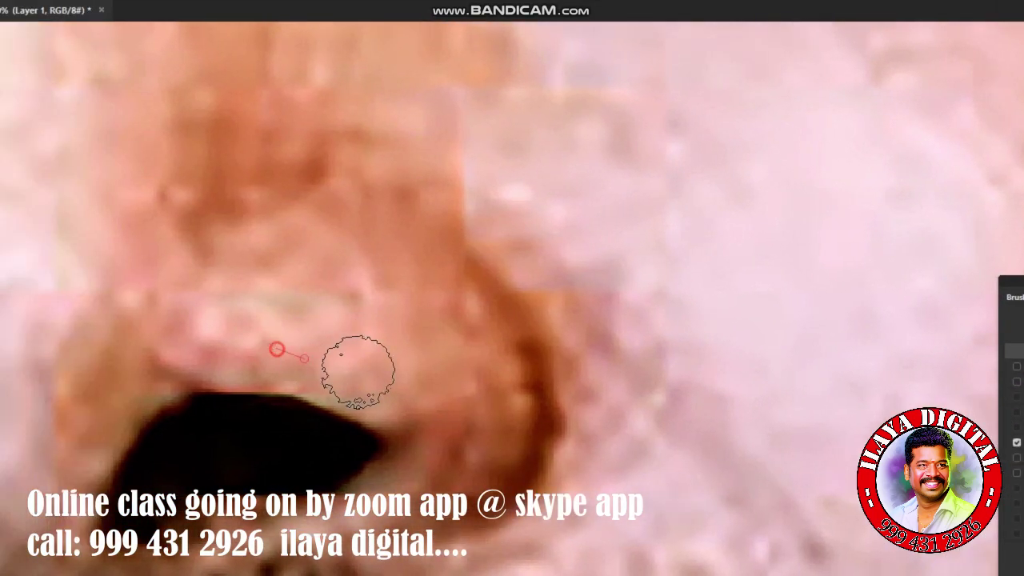
# Turn off stroke smoothing and smudge the grainy skin beside the nose
pyautogui.hotkey('ctrl', 'alt', 'l')
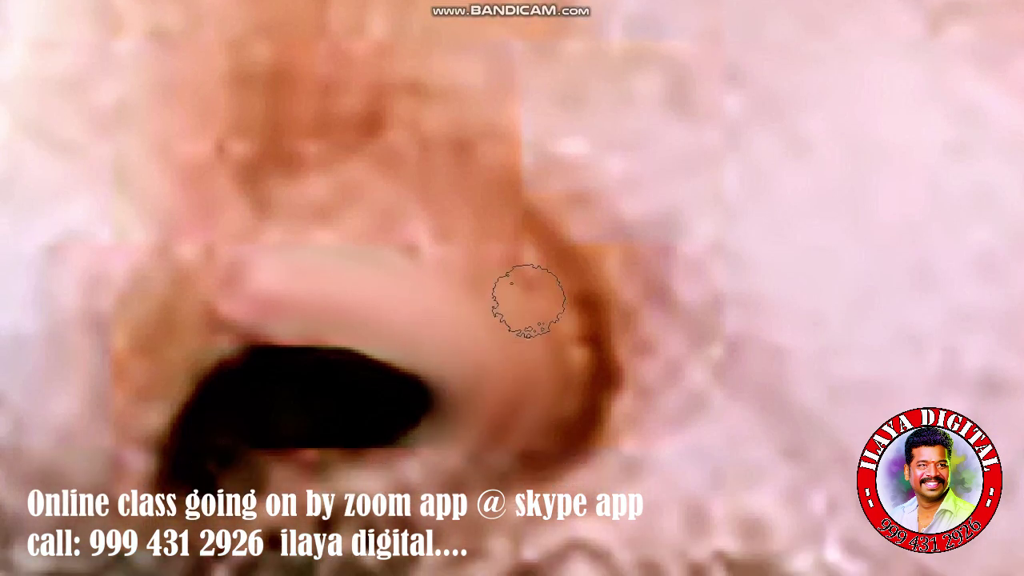
pyautogui.click(543, 298)
pyautogui.click(544, 330)
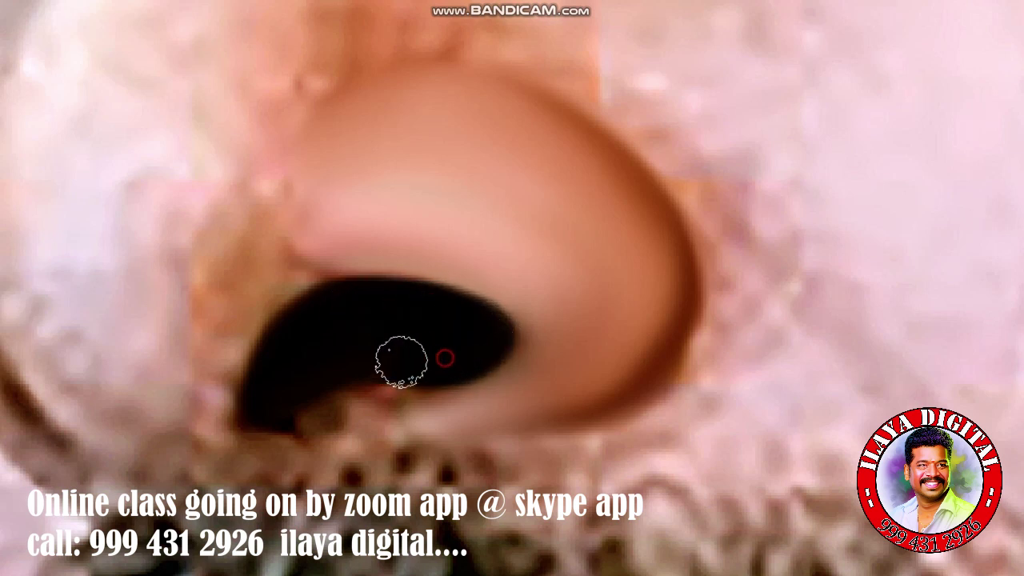
# Smudge the nostril's dark rim, its lower edge and the grainy skin to its left
pyautogui.moveTo(402, 362)
pyautogui.mouseDown()
pyautogui.moveTo(350, 359)
pyautogui.moveTo(261, 413)
pyautogui.moveTo(411, 389)
pyautogui.moveTo(396, 391)
pyautogui.mouseUp()
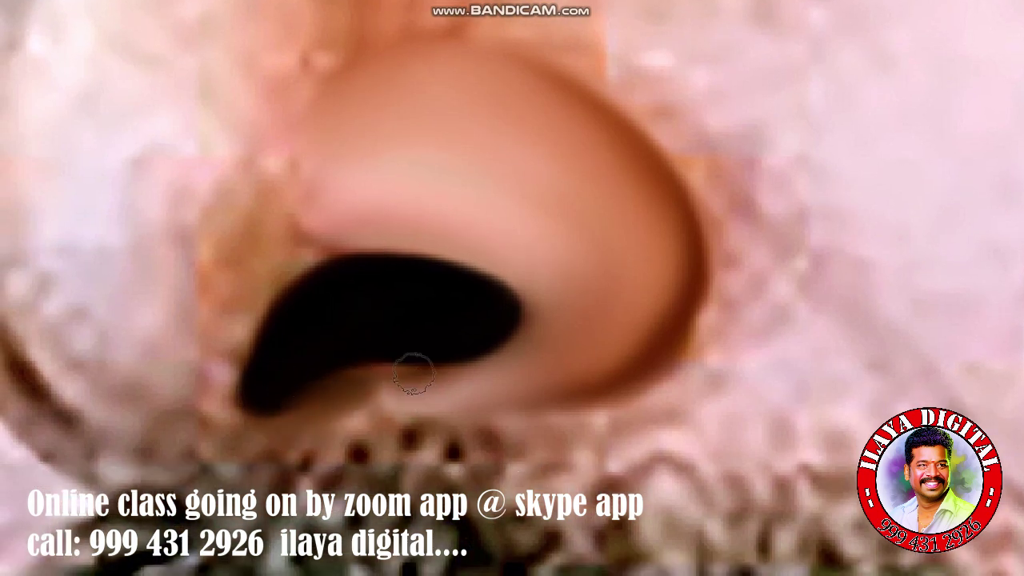
pyautogui.moveTo(335, 344); pyautogui.dragTo(370, 344)
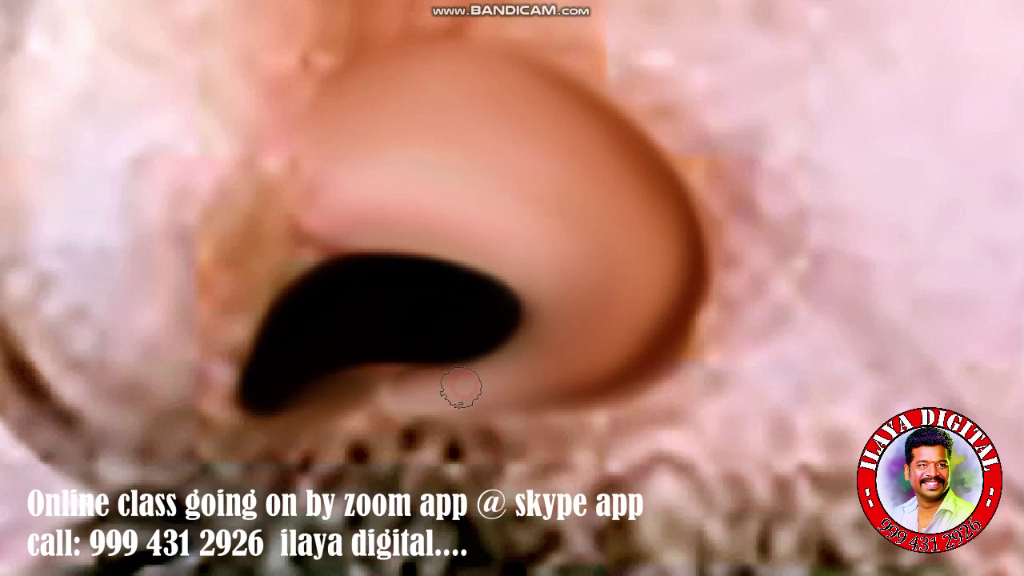
pyautogui.moveTo(382, 393); pyautogui.dragTo(426, 390)
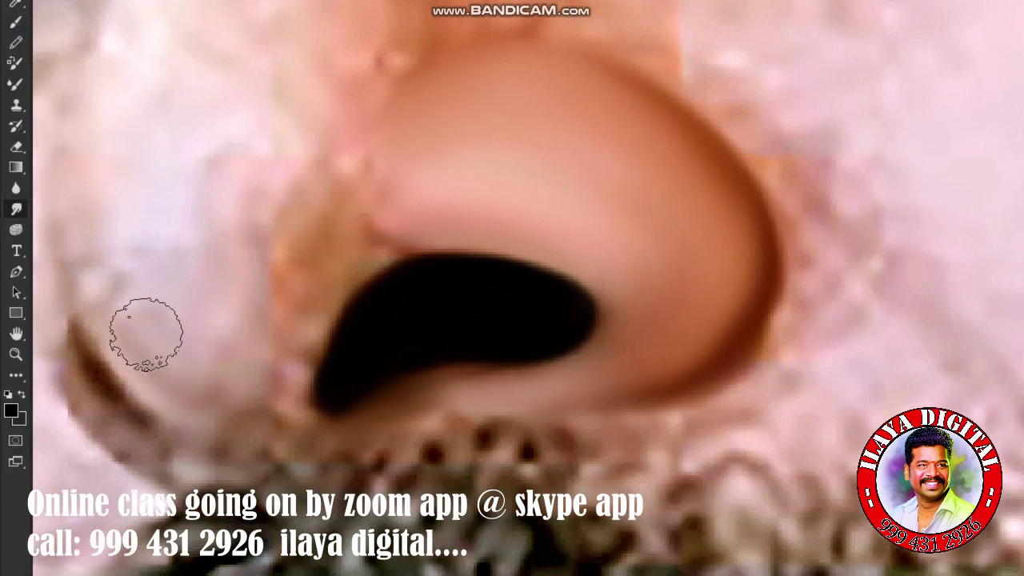
pyautogui.click(120, 296)
pyautogui.click(172, 343)
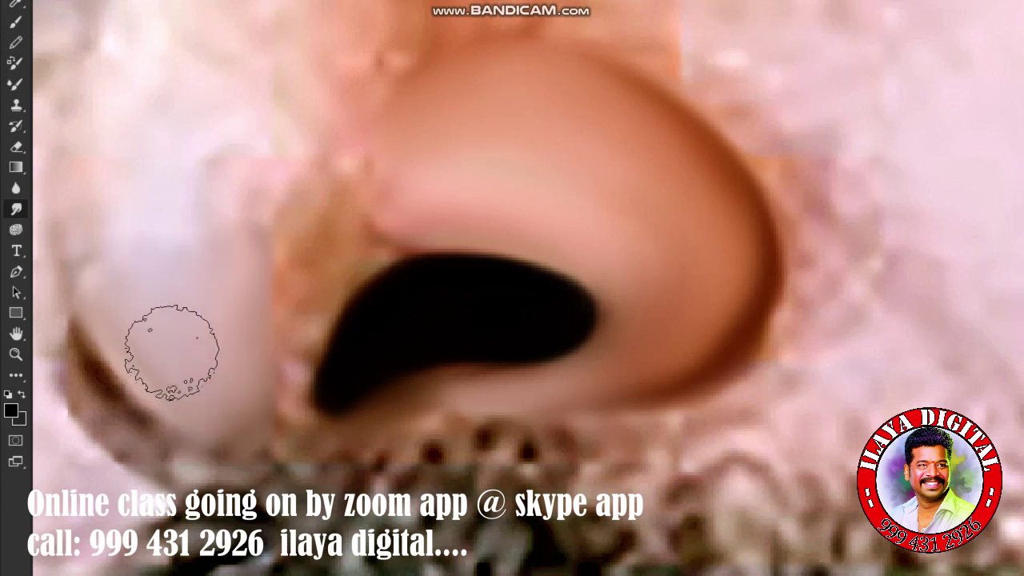
pyautogui.moveTo(290, 293)
pyautogui.mouseDown()
pyautogui.moveTo(412, 200)
pyautogui.moveTo(291, 282)
pyautogui.mouseUp()
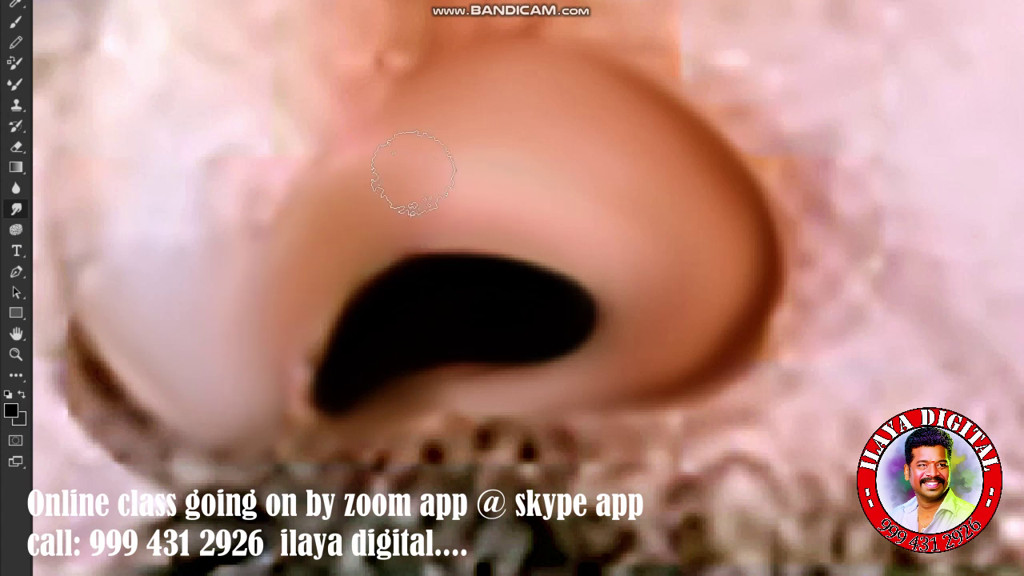
pyautogui.click(324, 263)
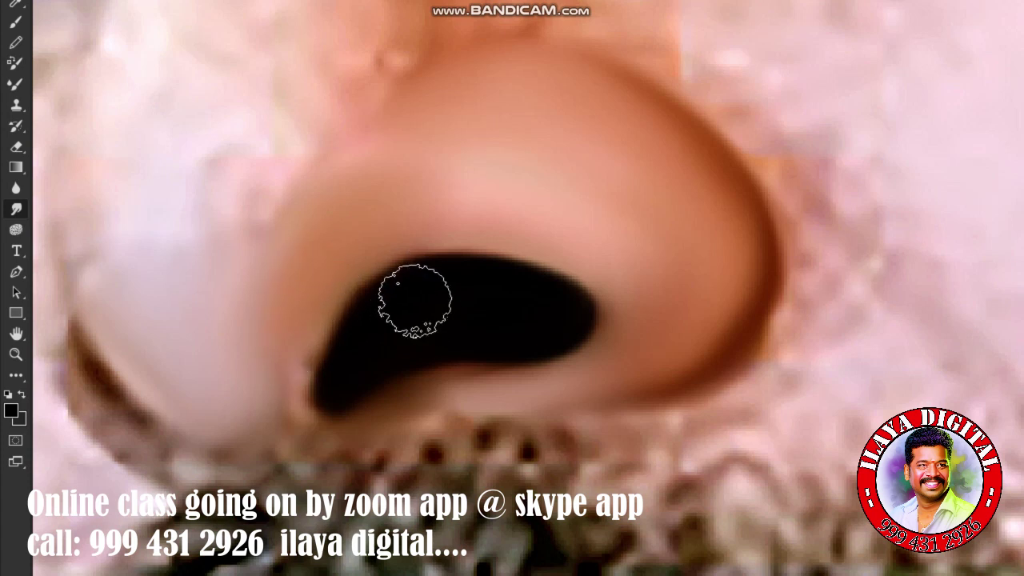
pyautogui.click(419, 277)
pyautogui.click(384, 307)
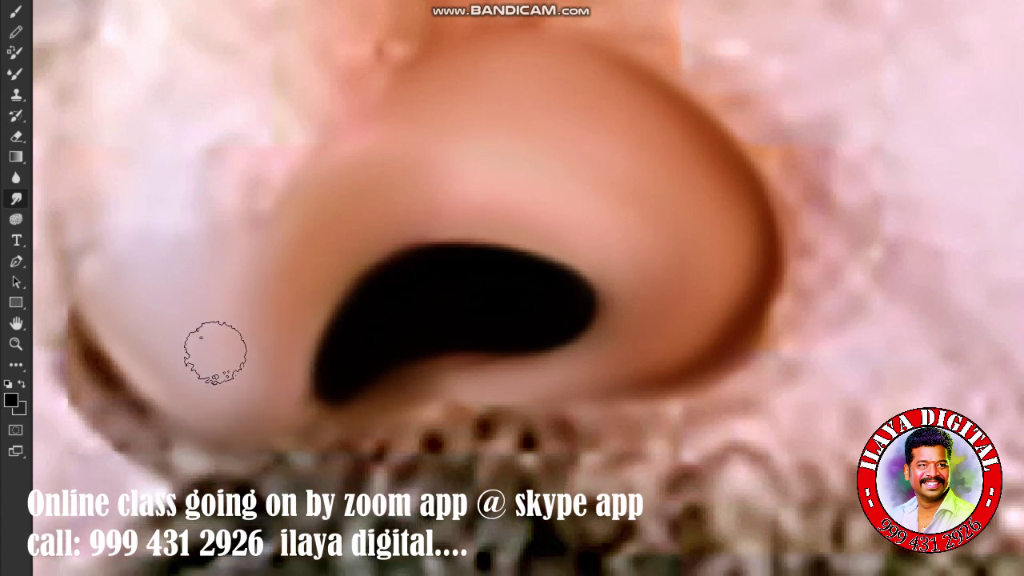
# Smudge the nose bridge, its right edge and lower nose, raising the brush to 70
pyautogui.moveTo(583, 247); pyautogui.dragTo(523, 242)
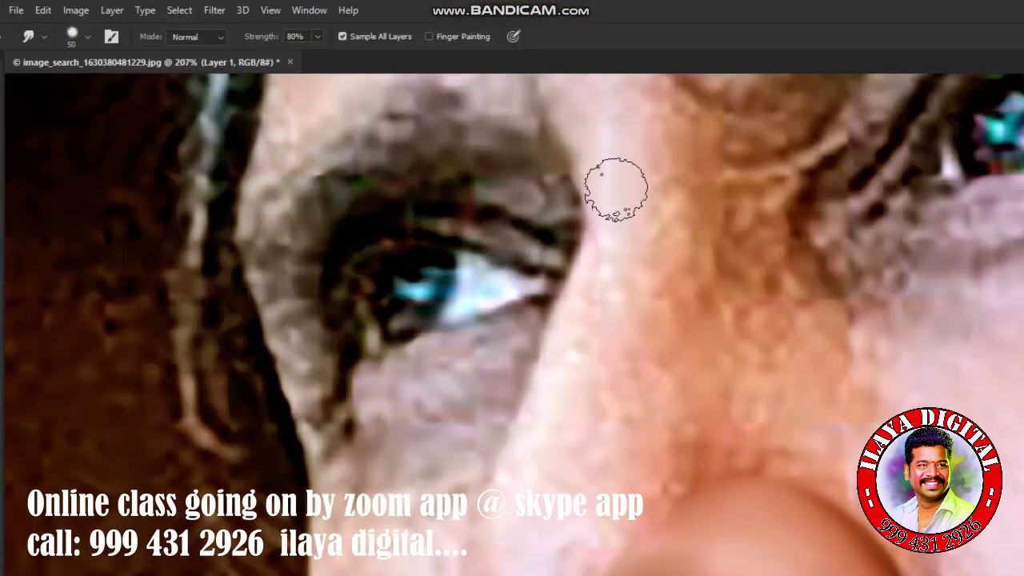
pyautogui.moveTo(616, 190)
pyautogui.mouseDown()
pyautogui.moveTo(624, 224)
pyautogui.moveTo(576, 340)
pyautogui.mouseUp()
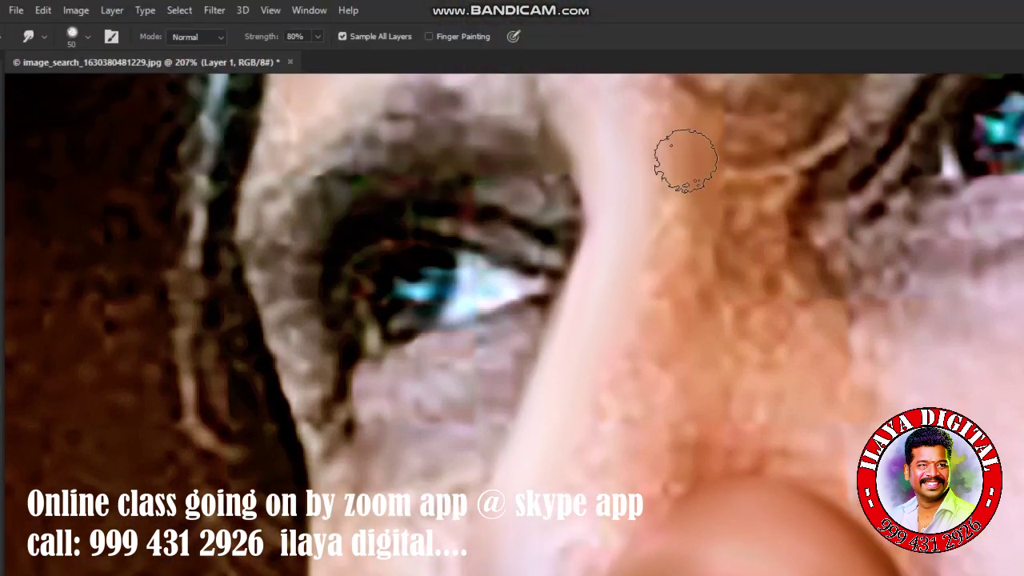
pyautogui.moveTo(685, 160)
pyautogui.mouseDown()
pyautogui.moveTo(674, 176)
pyautogui.moveTo(686, 240)
pyautogui.moveTo(680, 178)
pyautogui.moveTo(722, 302)
pyautogui.mouseUp()
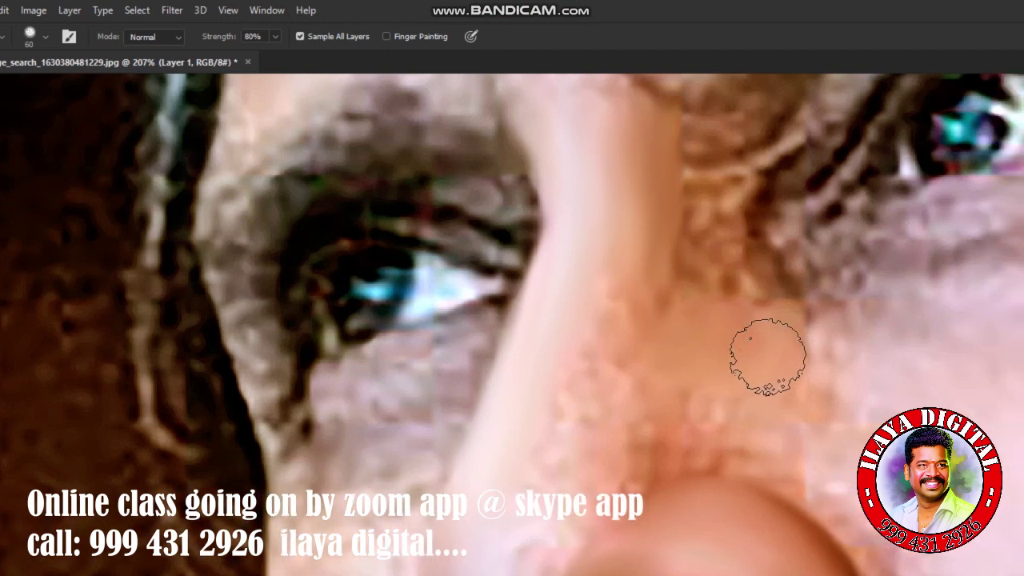
pyautogui.moveTo(703, 413)
pyautogui.mouseDown()
pyautogui.moveTo(765, 407)
pyautogui.moveTo(612, 418)
pyautogui.moveTo(584, 432)
pyautogui.moveTo(526, 428)
pyautogui.moveTo(525, 416)
pyautogui.moveTo(475, 406)
pyautogui.mouseUp()
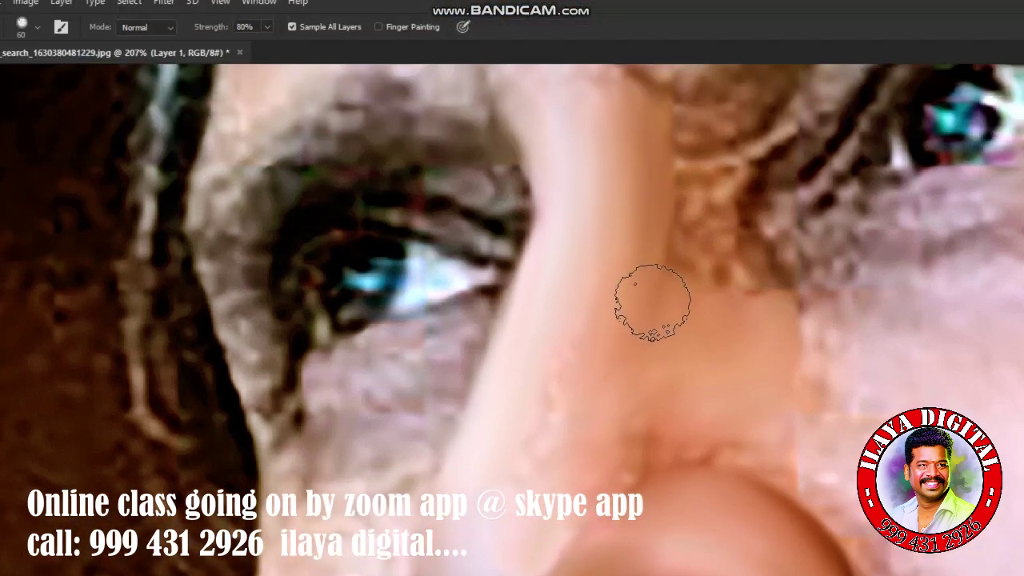
pyautogui.press(']')
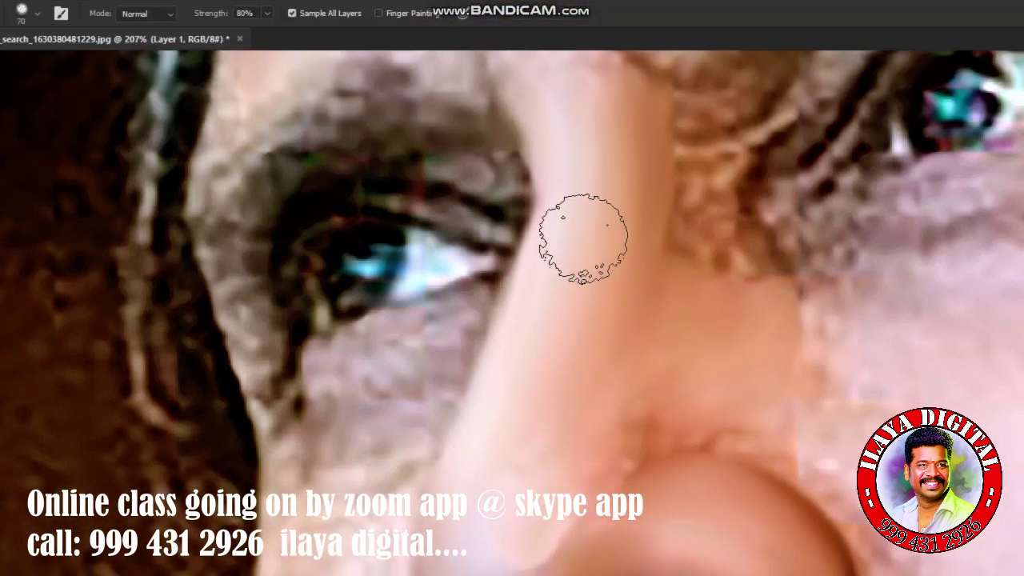
pyautogui.moveTo(557, 387)
pyautogui.mouseDown()
pyautogui.moveTo(540, 433)
pyautogui.moveTo(586, 371)
pyautogui.mouseUp()
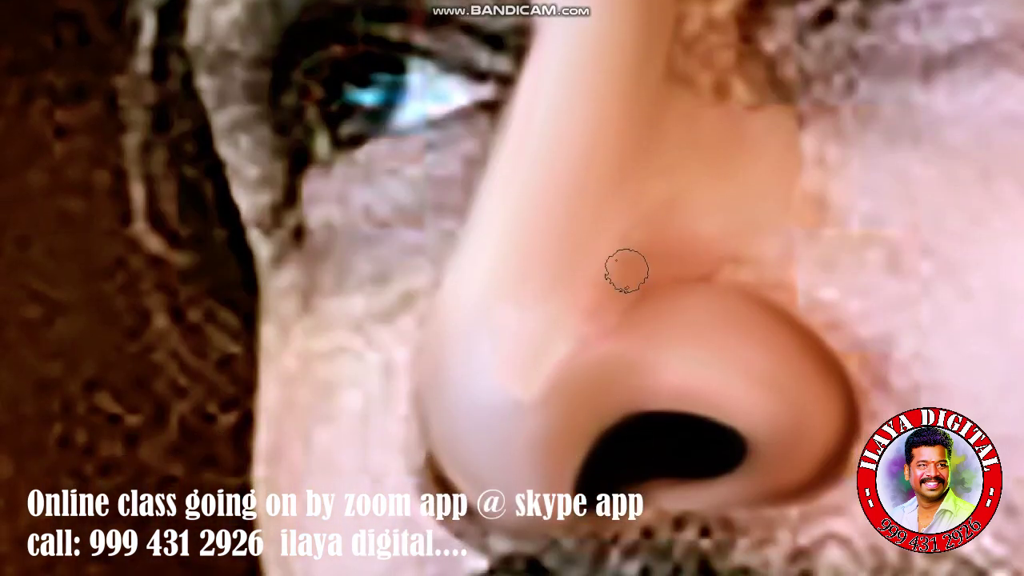
# Dab-smudge the side of the nose and the skin toward the nose tip
pyautogui.click(667, 245)
pyautogui.click(766, 270)
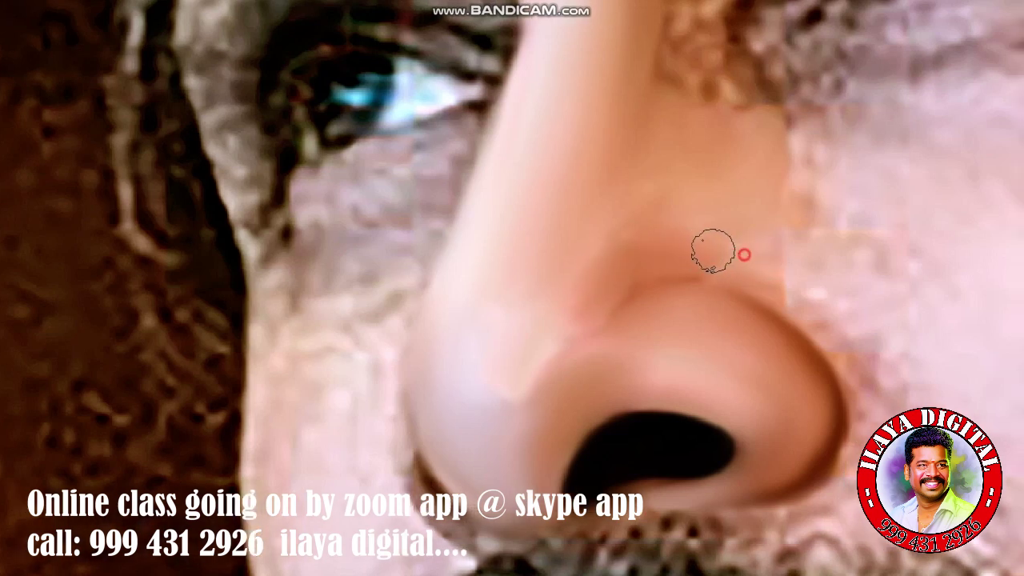
pyautogui.click(649, 181)
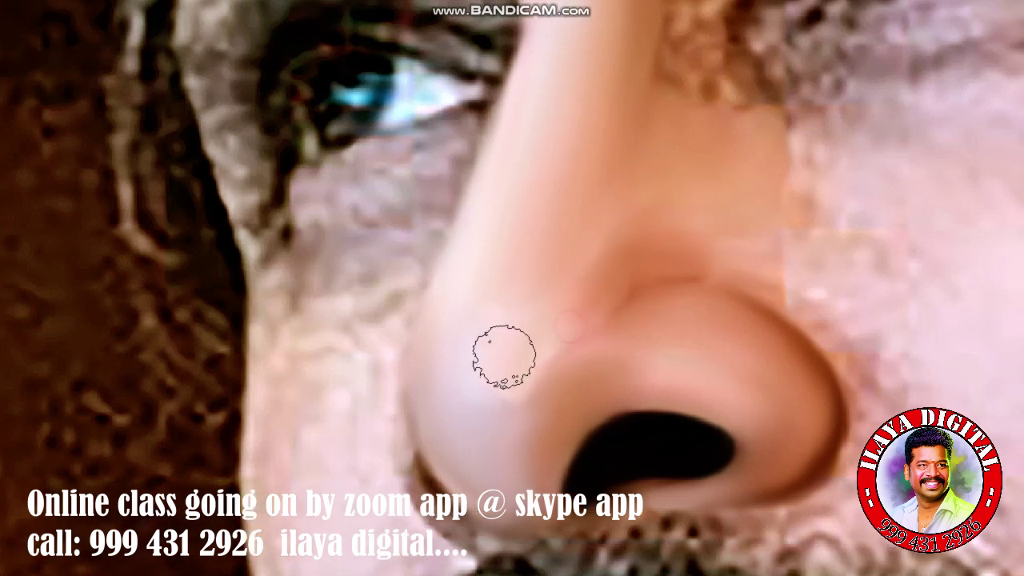
pyautogui.scroll(-1, 403, 425)
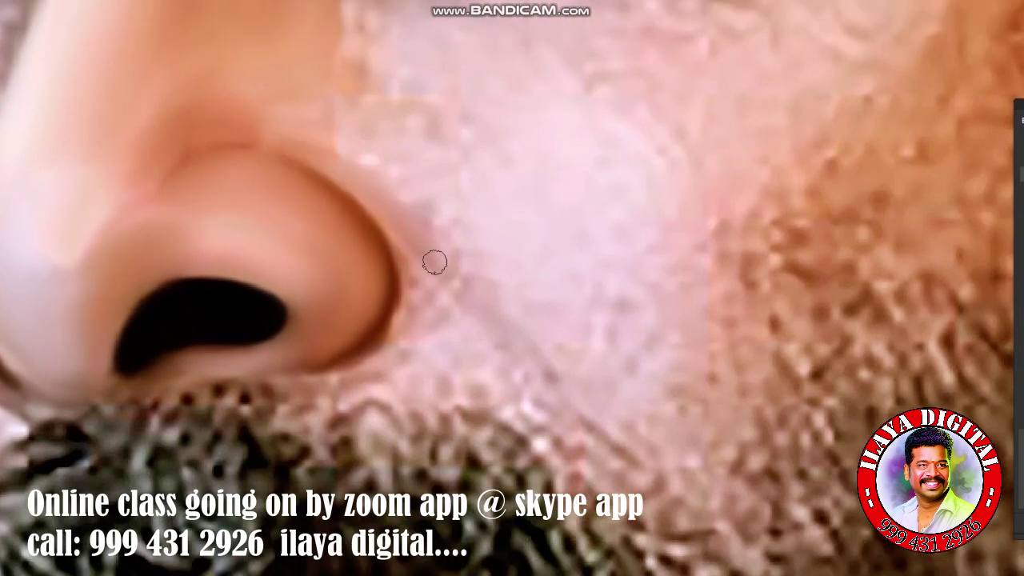
# Blend the crease beside the nostril and soften the nostril edge
pyautogui.click(460, 288)
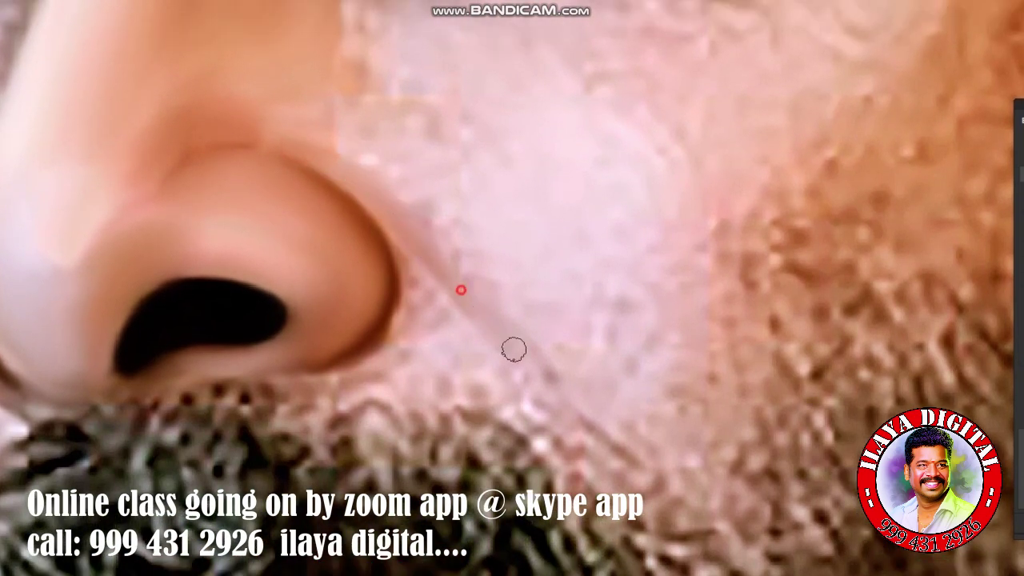
pyautogui.click(424, 295)
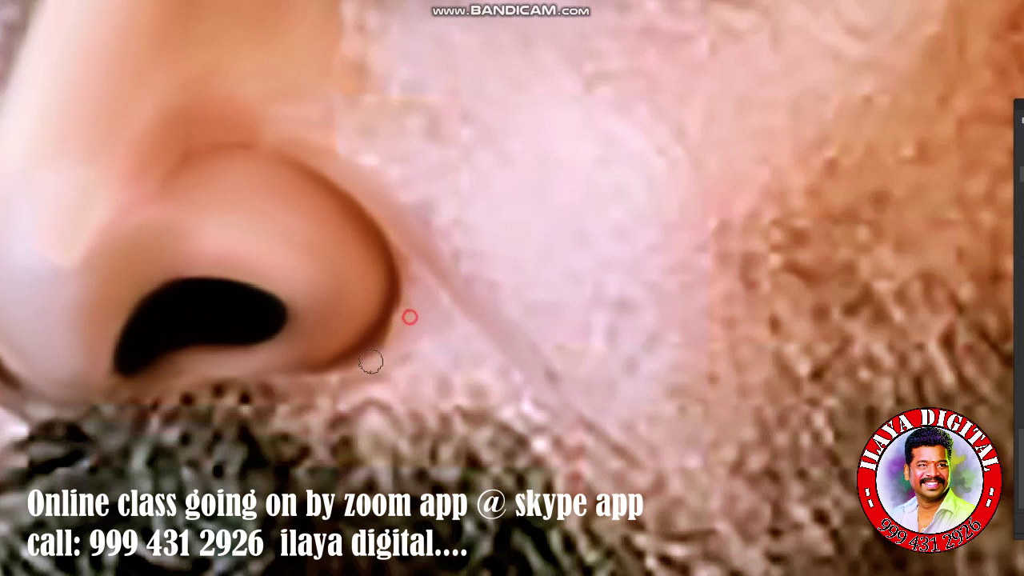
pyautogui.click(393, 331)
pyautogui.click(327, 384)
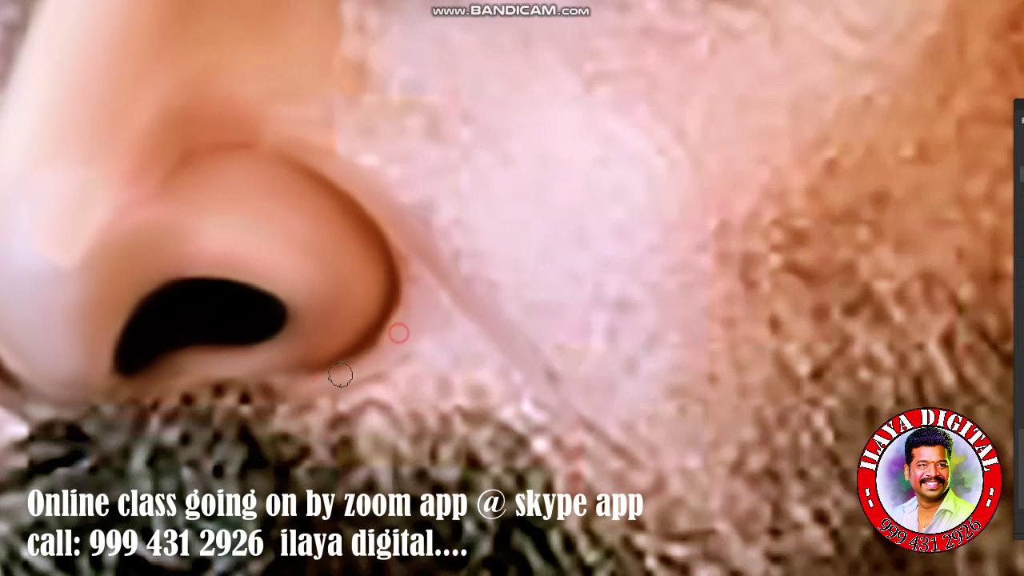
pyautogui.click(354, 361)
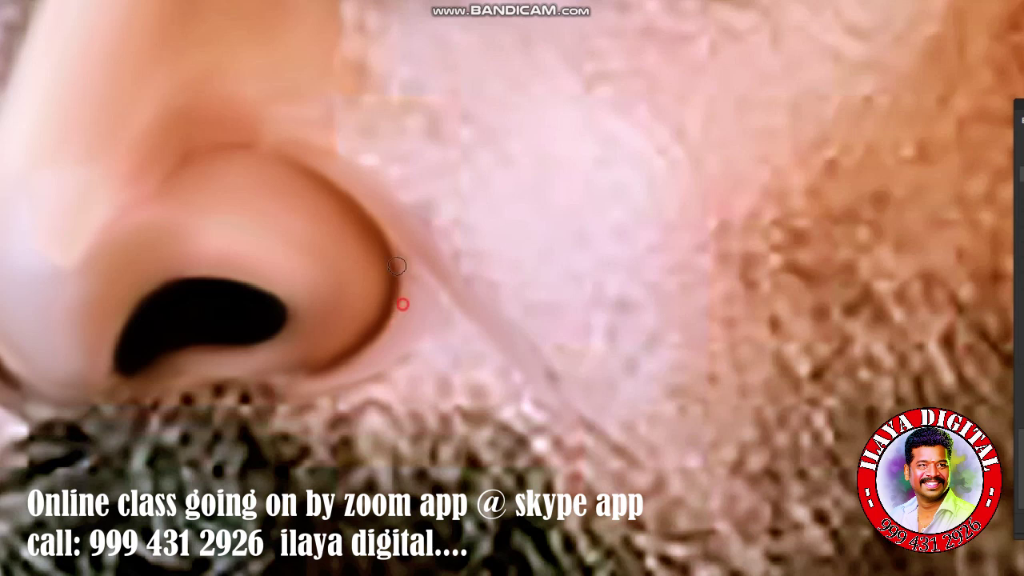
pyautogui.moveTo(425, 282)
pyautogui.mouseDown()
pyautogui.moveTo(480, 373)
pyautogui.moveTo(519, 393)
pyautogui.moveTo(400, 363)
pyautogui.moveTo(328, 400)
pyautogui.mouseUp()
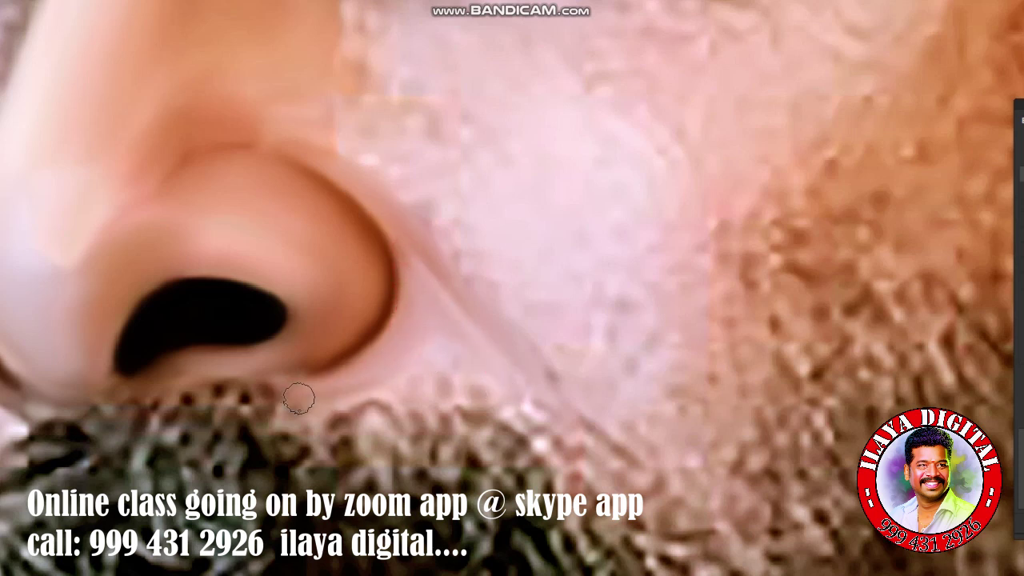
pyautogui.click(313, 379)
pyautogui.click(427, 359)
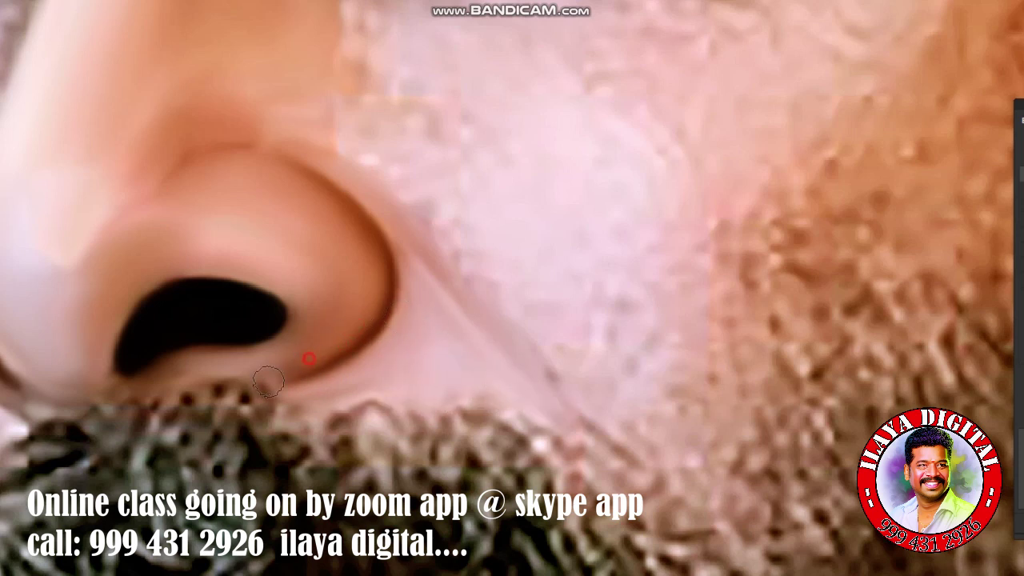
pyautogui.moveTo(302, 362); pyautogui.dragTo(354, 362)
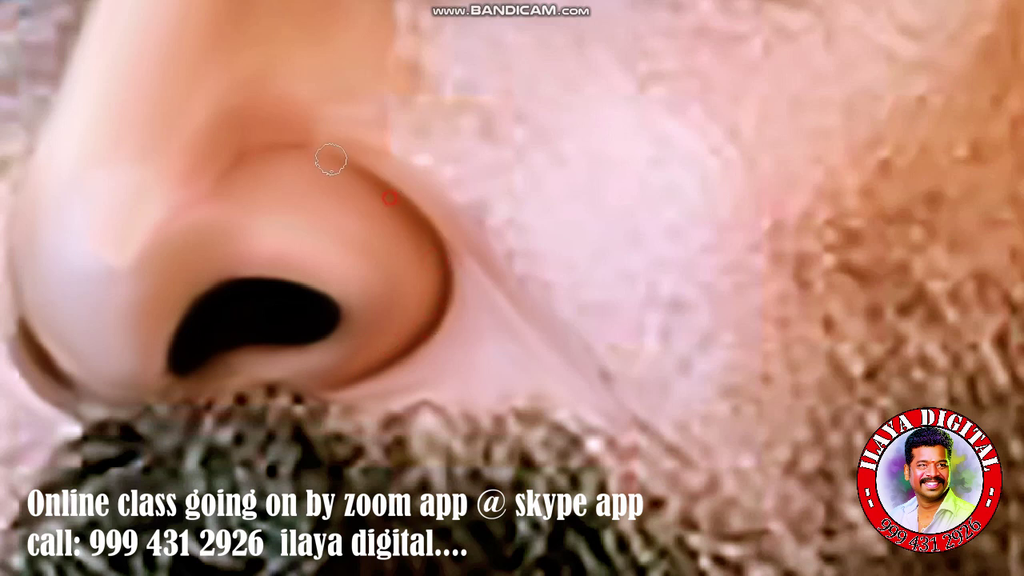
# Smooth the upper nostril rim and the skin across the nose bridge
pyautogui.moveTo(279, 158); pyautogui.dragTo(296, 157)
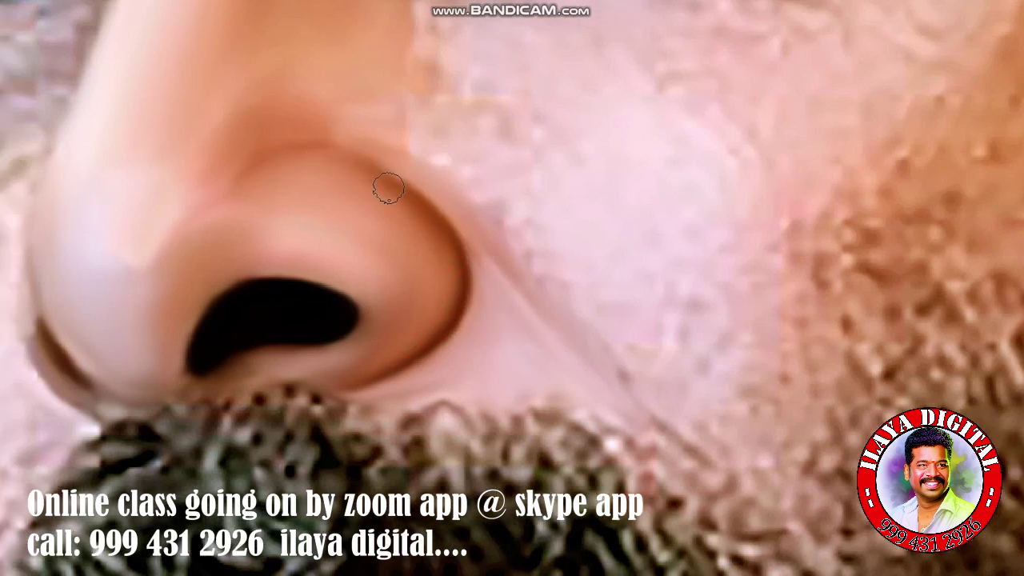
pyautogui.click(304, 174)
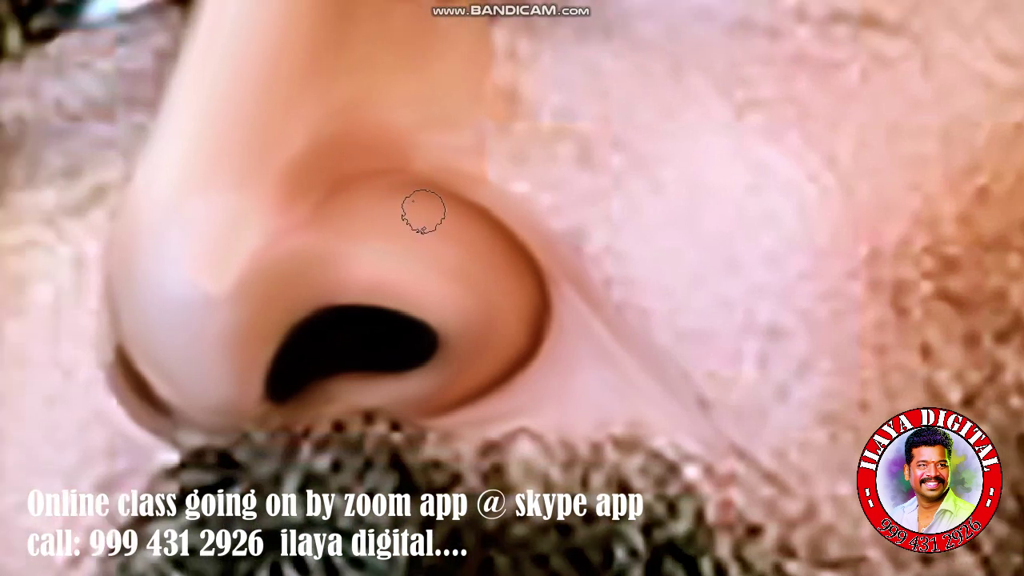
pyautogui.click(370, 200)
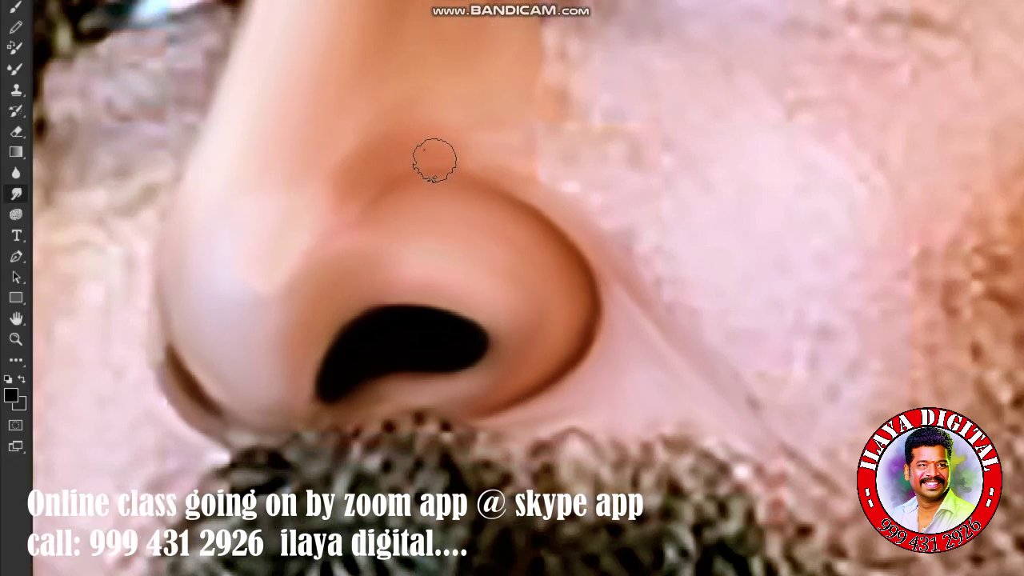
pyautogui.click(336, 171)
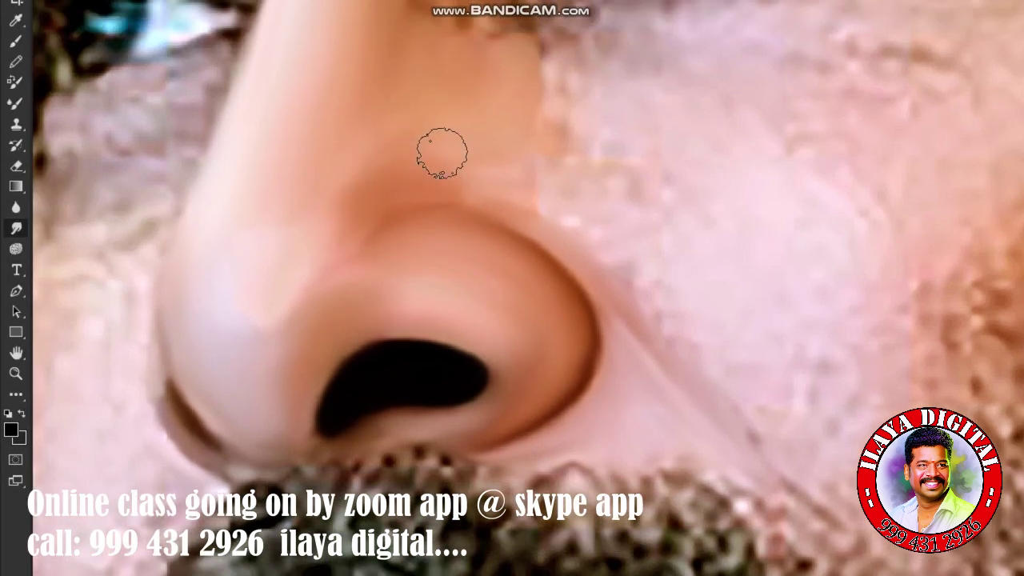
pyautogui.click(413, 153)
pyautogui.click(470, 171)
# Blend the skin down over the upper nostril and the cheek beside it
pyautogui.click(340, 203)
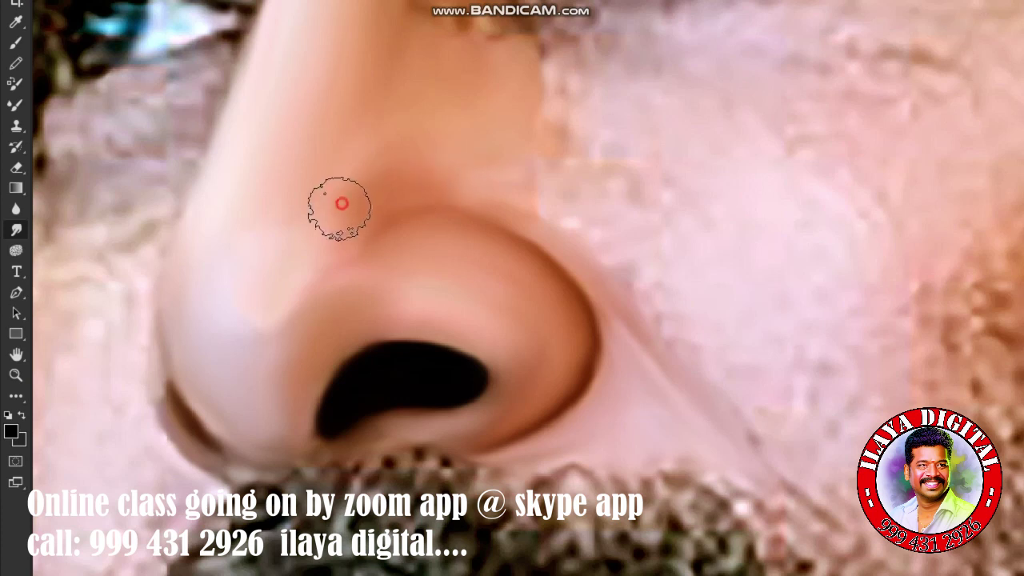
pyautogui.click(259, 276)
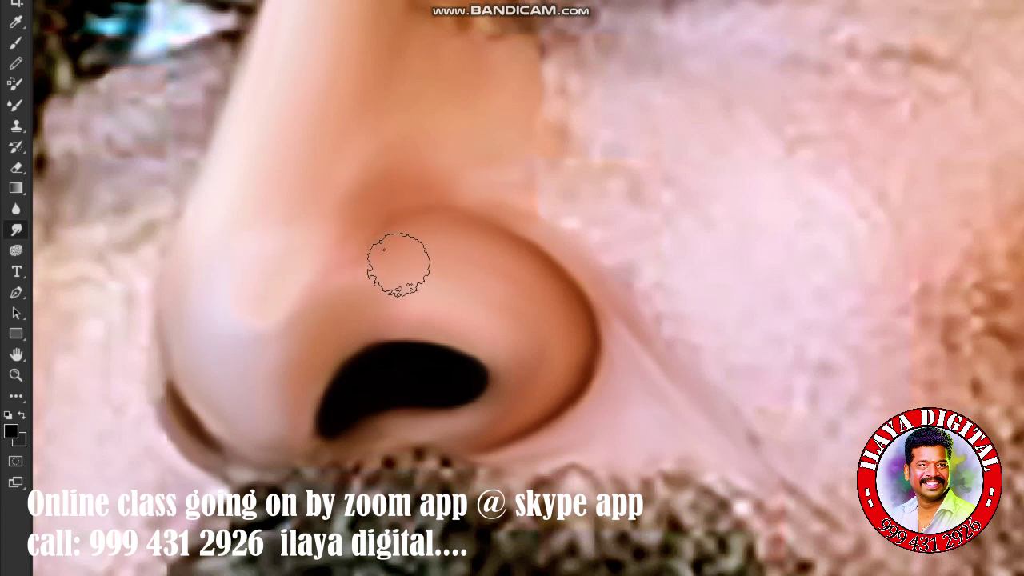
pyautogui.click(339, 323)
pyautogui.click(411, 251)
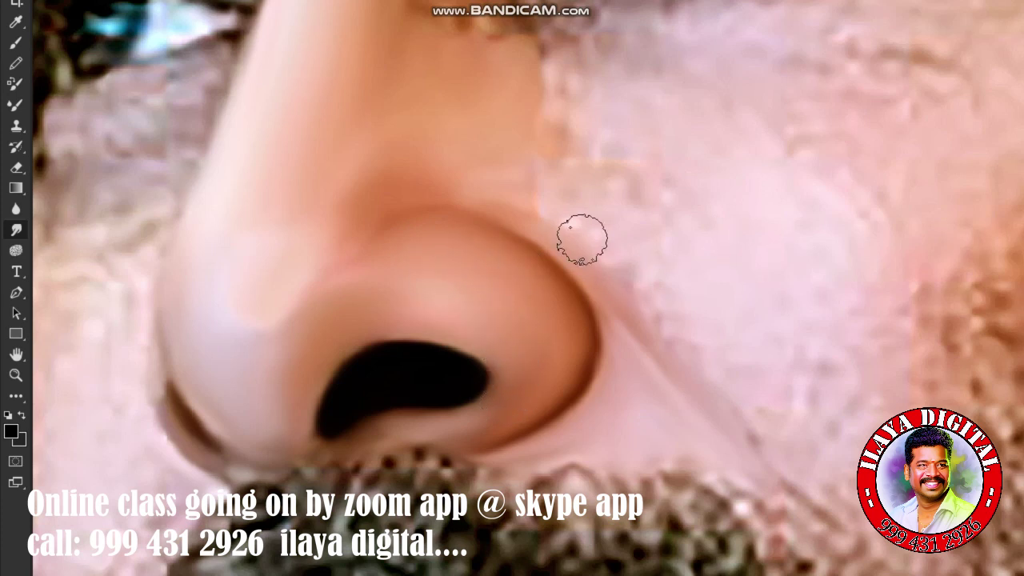
pyautogui.click(532, 198)
pyautogui.click(558, 189)
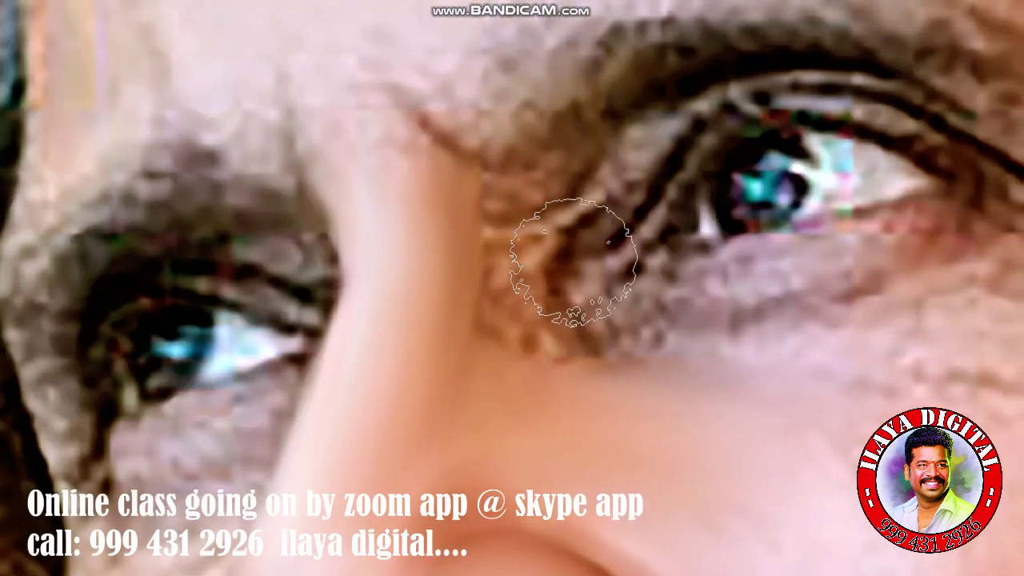
# Smooth the wrinkles between nose and eye, the brow texture and the nose crease
pyautogui.moveTo(506, 284)
pyautogui.mouseDown()
pyautogui.moveTo(507, 210)
pyautogui.moveTo(516, 219)
pyautogui.moveTo(486, 342)
pyautogui.mouseUp()
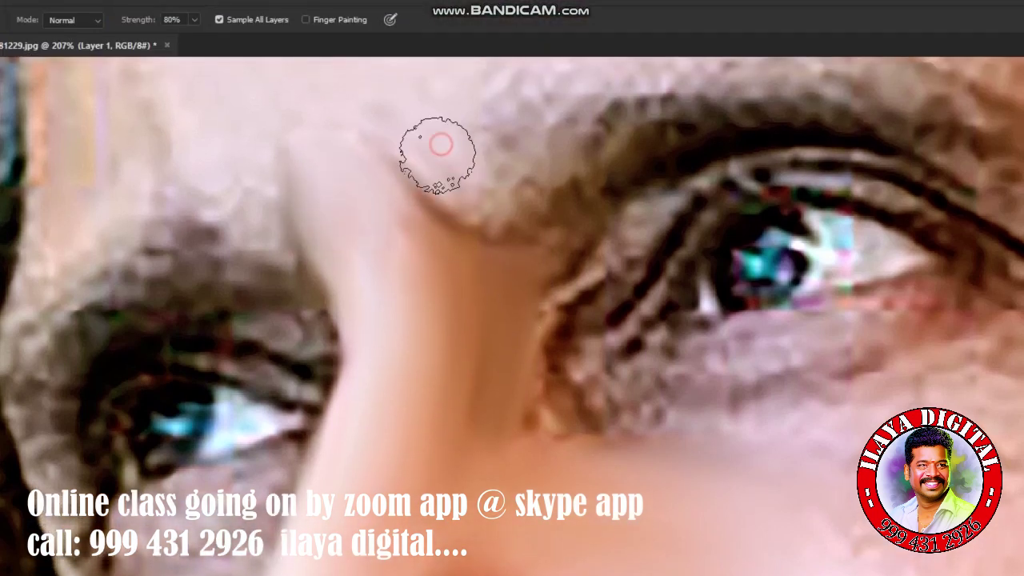
pyautogui.moveTo(434, 153)
pyautogui.mouseDown()
pyautogui.moveTo(455, 178)
pyautogui.moveTo(525, 183)
pyautogui.moveTo(501, 189)
pyautogui.mouseUp()
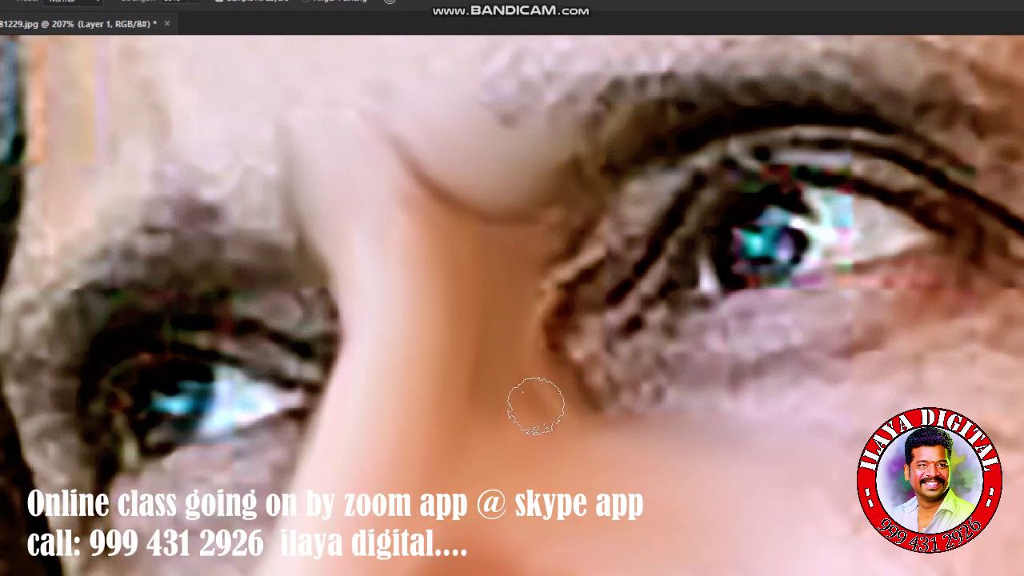
pyautogui.moveTo(525, 401); pyautogui.dragTo(516, 346)
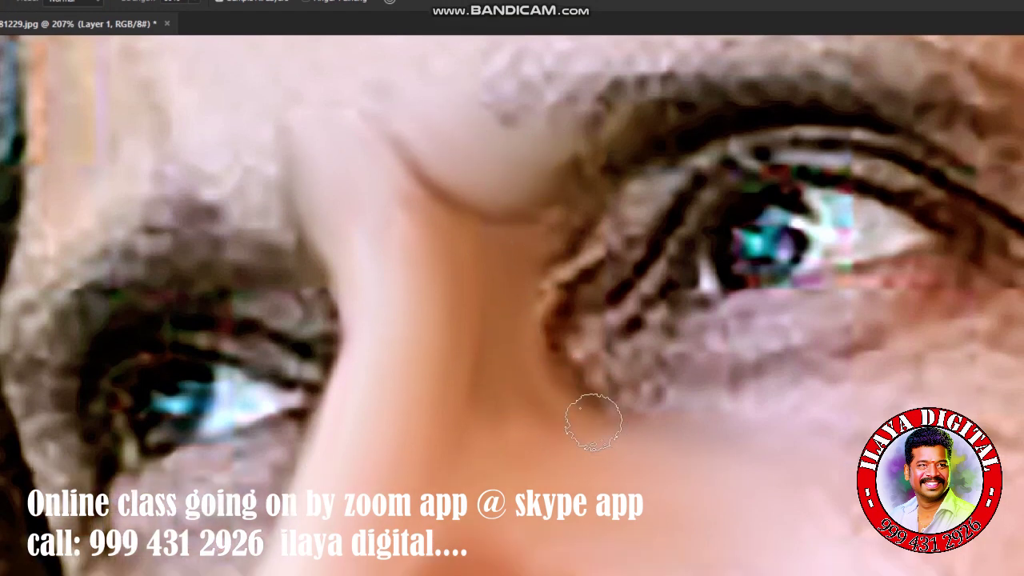
pyautogui.moveTo(487, 427); pyautogui.dragTo(534, 408)
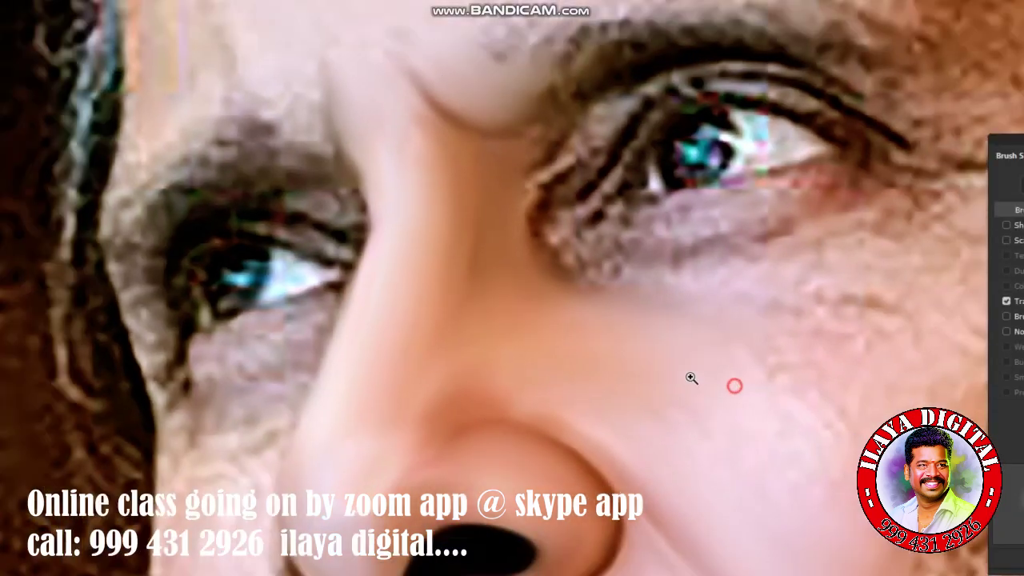
pyautogui.keyDown('alt'); pyautogui.click(691, 378); pyautogui.keyUp('alt')
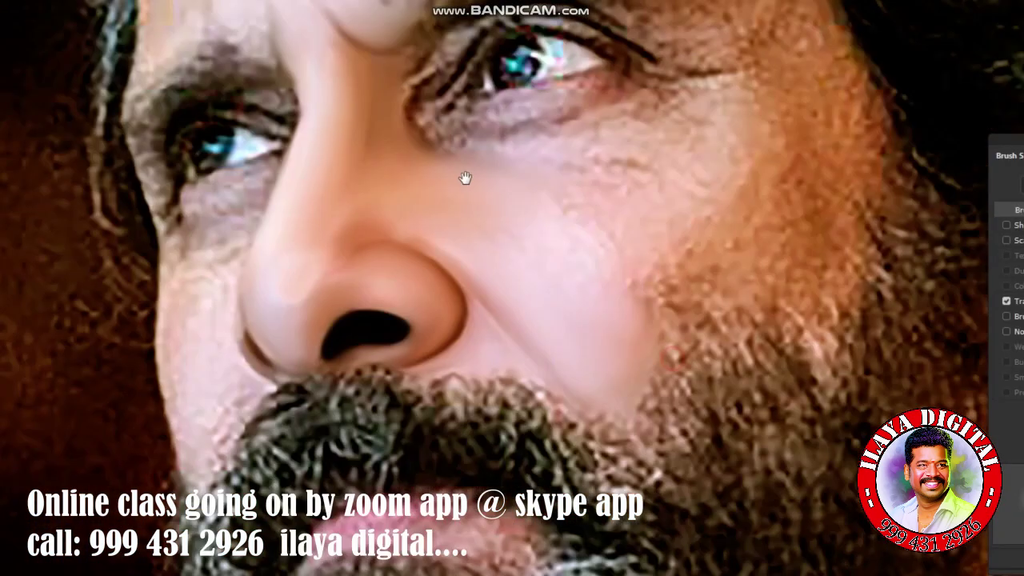
pyautogui.click(464, 176)
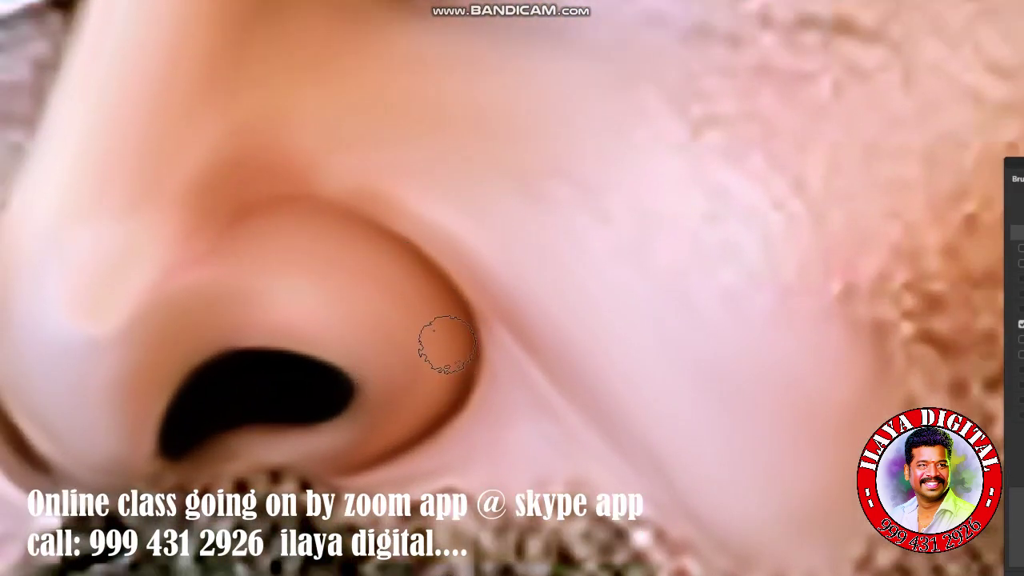
# Smudge the nose side, nose centre and neighbouring cheek, then start a new blank document
pyautogui.click(455, 368)
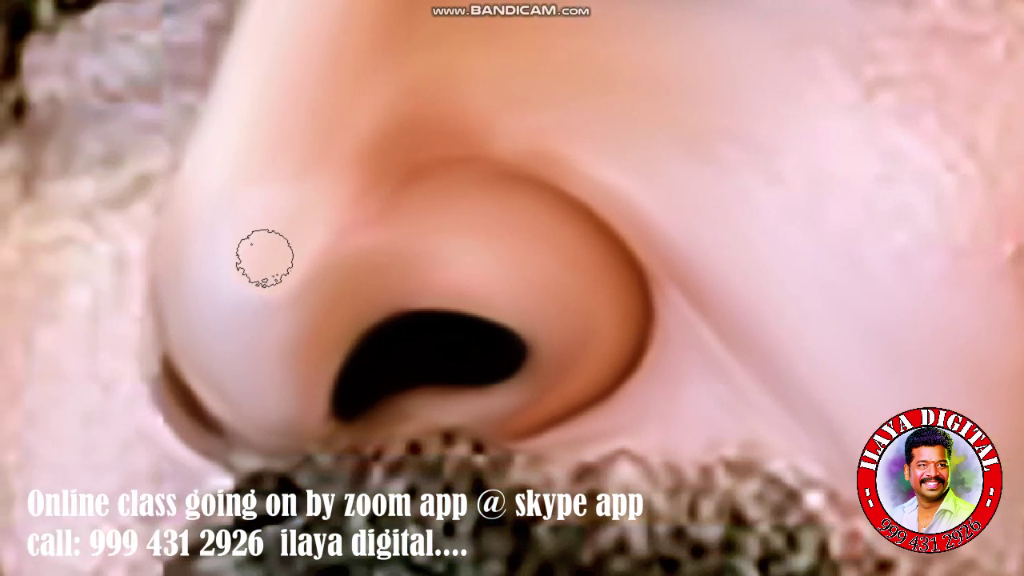
pyautogui.click(268, 254)
pyautogui.click(482, 268)
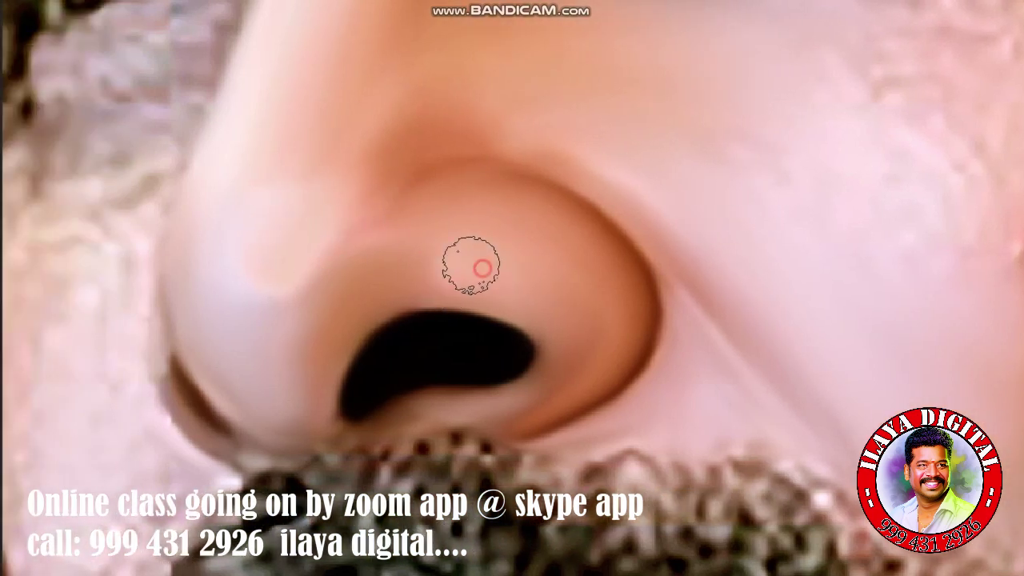
pyautogui.click(478, 272)
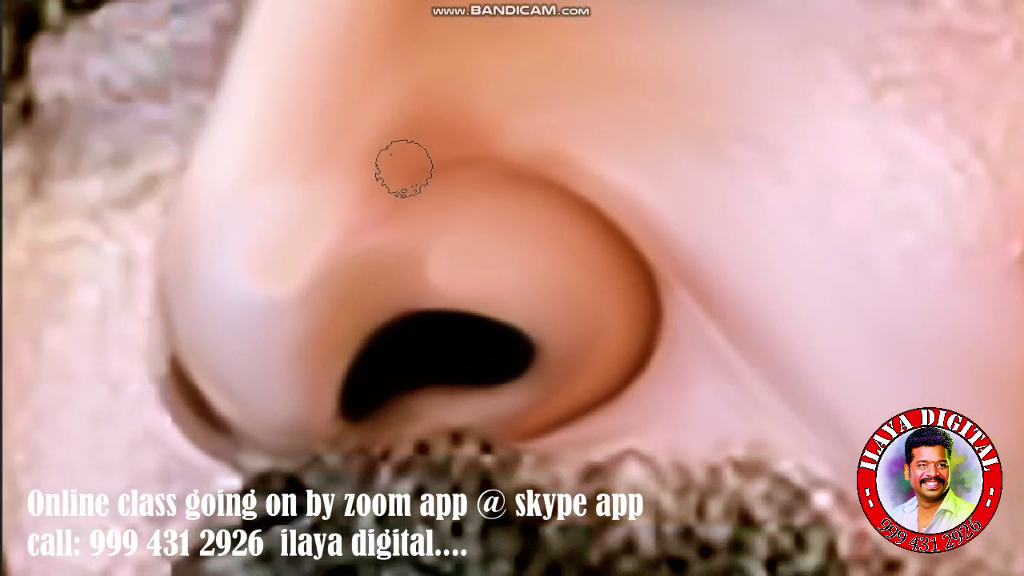
pyautogui.click(357, 197)
pyautogui.click(517, 144)
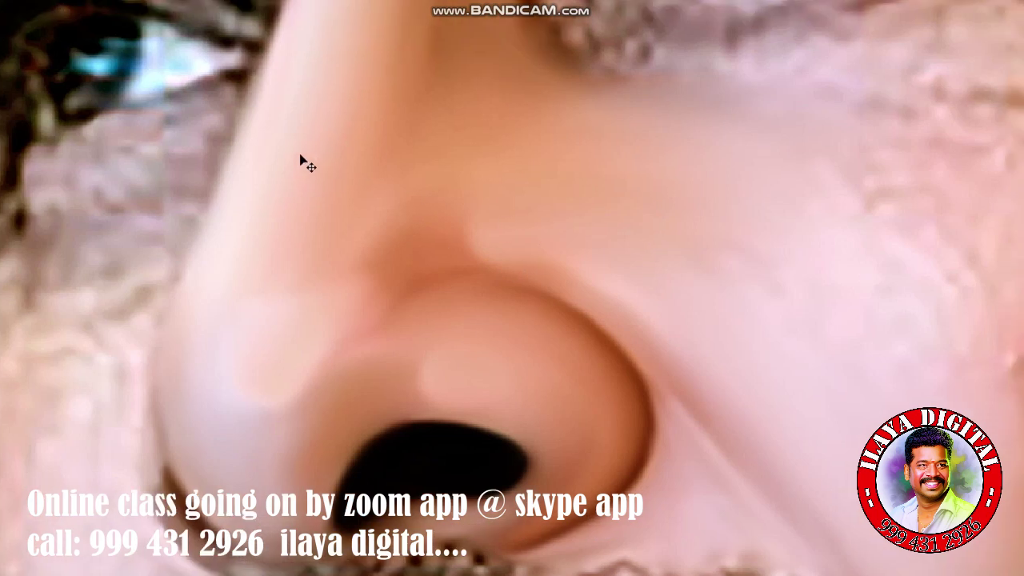
pyautogui.hotkey('ctrl', 'shift', 'x')
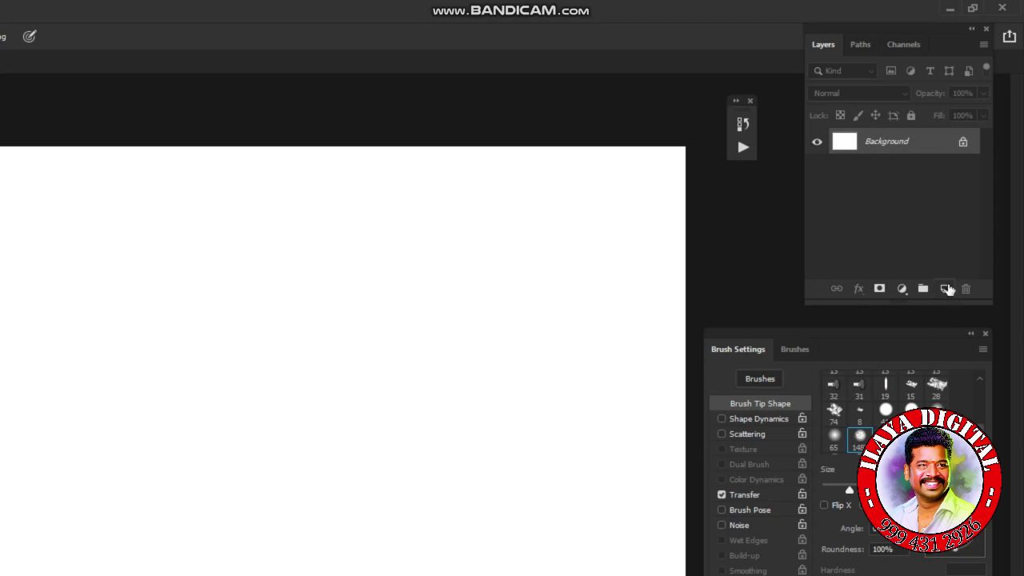
# On a new layer, fill a small rectangular selection with solid black
pyautogui.click(945, 289)
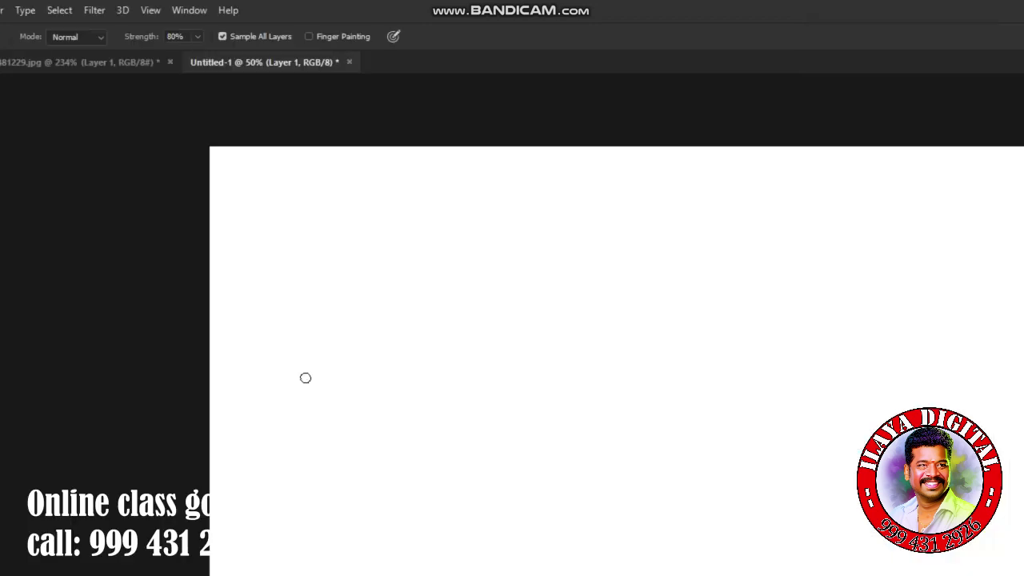
pyautogui.click(6, 96)
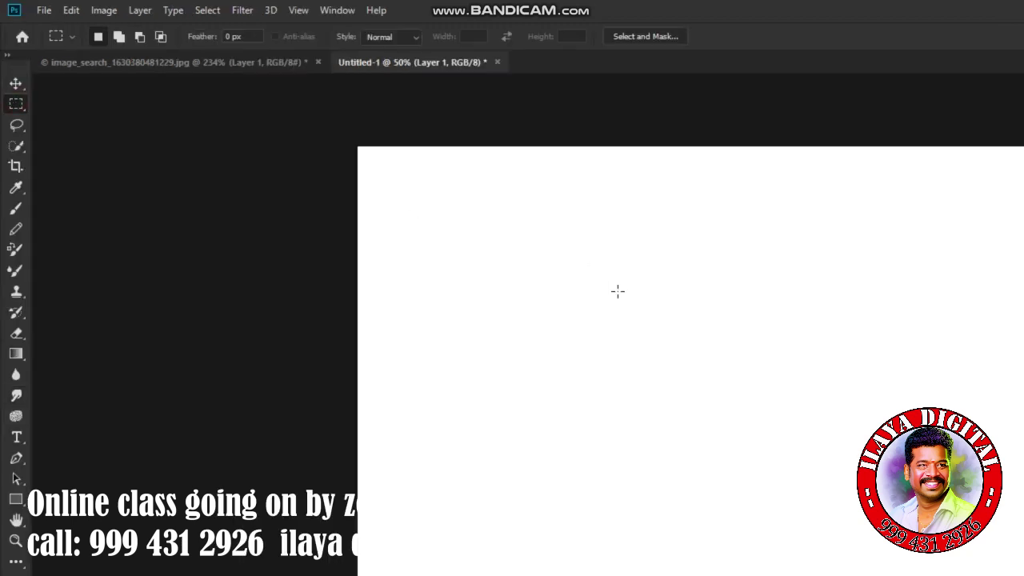
pyautogui.moveTo(636, 305); pyautogui.dragTo(672, 332)
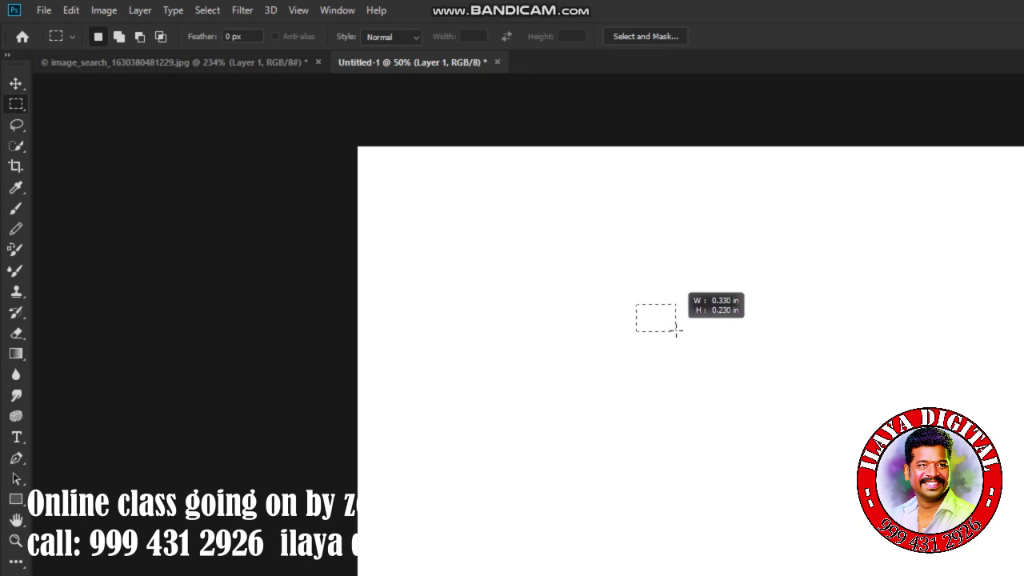
pyautogui.moveTo(674, 331); pyautogui.dragTo(666, 330)
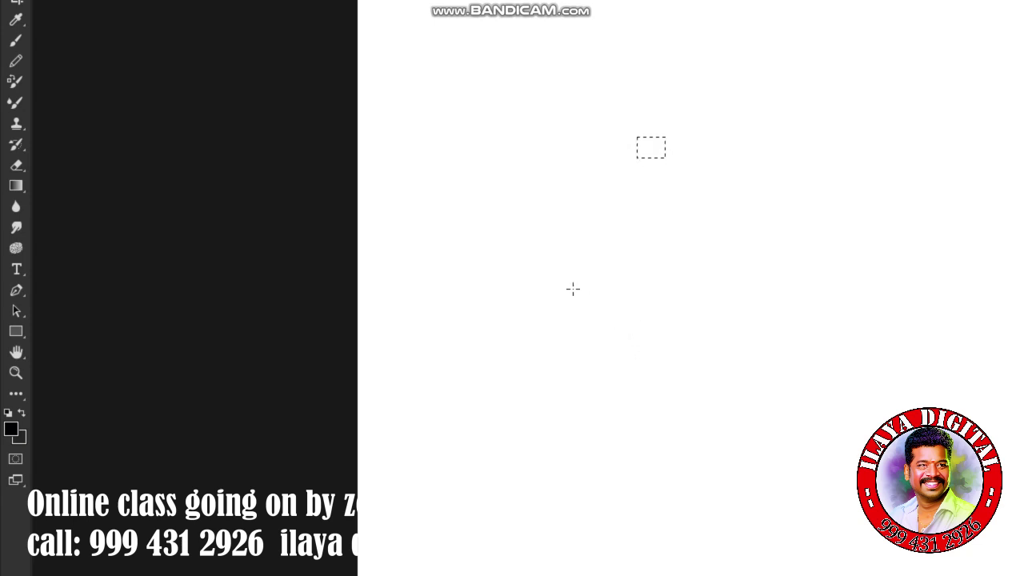
pyautogui.hotkey('shift', 'F5')
pyautogui.press('Return')
pyautogui.hotkey('alt', 'BackSpace')
# Zoom in and out on the rectangle, exit full screen, and load Layer 1's outline
pyautogui.press('z')
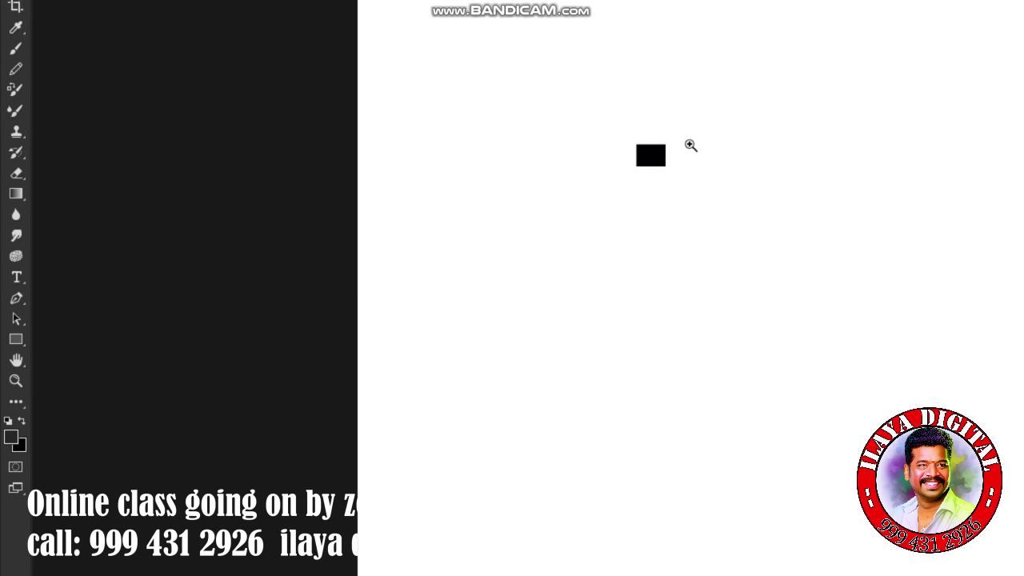
pyautogui.moveTo(691, 144)
pyautogui.mouseDown()
pyautogui.moveTo(769, 198)
pyautogui.moveTo(633, 179)
pyautogui.mouseUp()
pyautogui.press('Tab')
pyautogui.press('m')
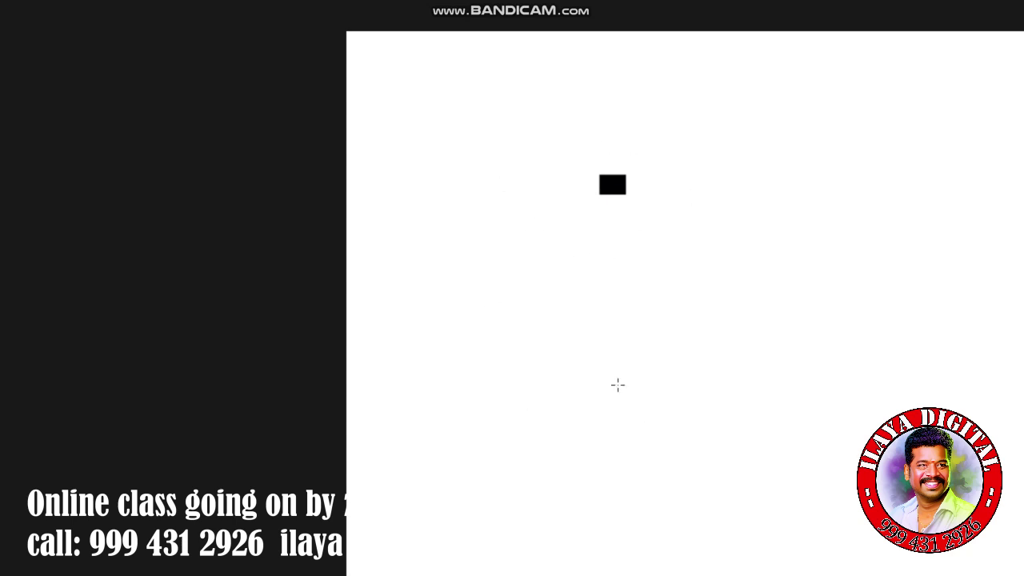
pyautogui.press('f')
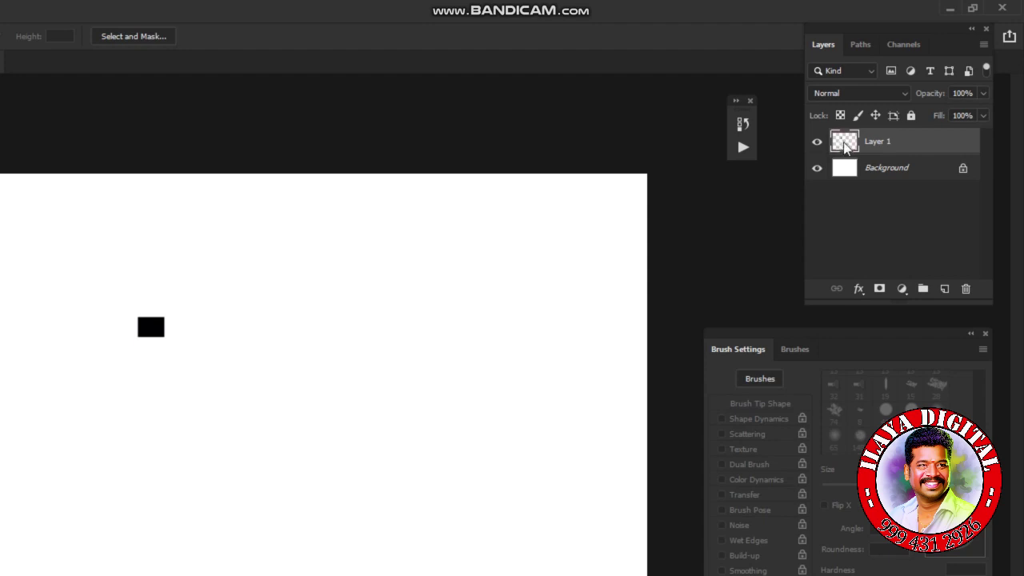
pyautogui.keyDown('ctrl'); pyautogui.click(844, 144); pyautogui.keyUp('ctrl')
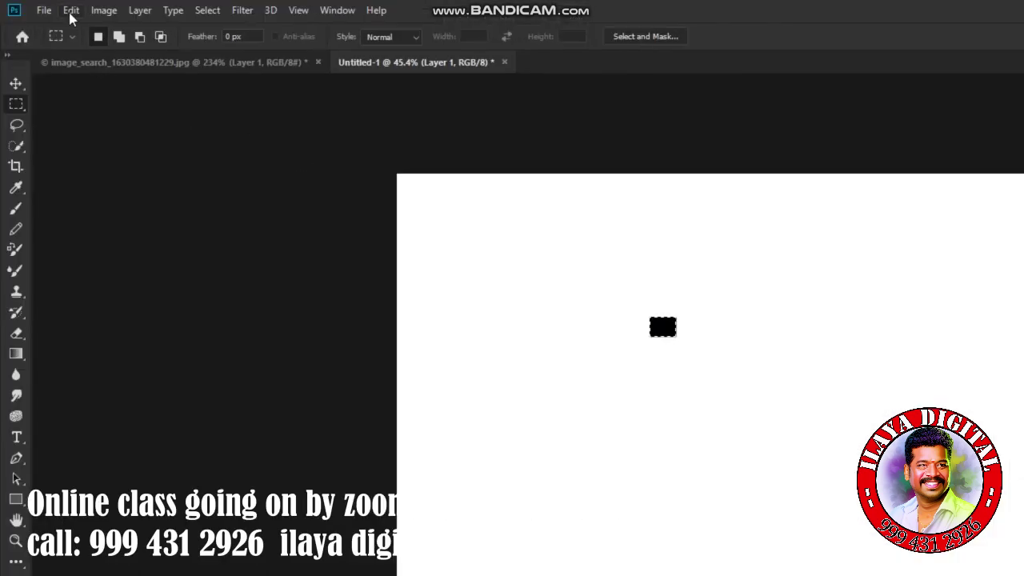
# Define the black rectangle as a brush preset named 'raja'
pyautogui.click(70, 11)
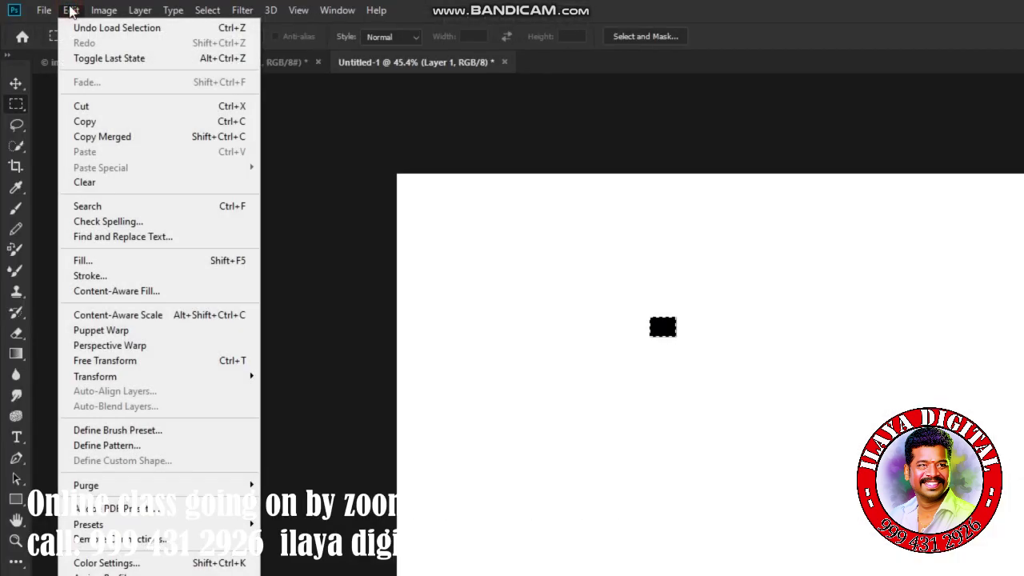
pyautogui.click(115, 387)
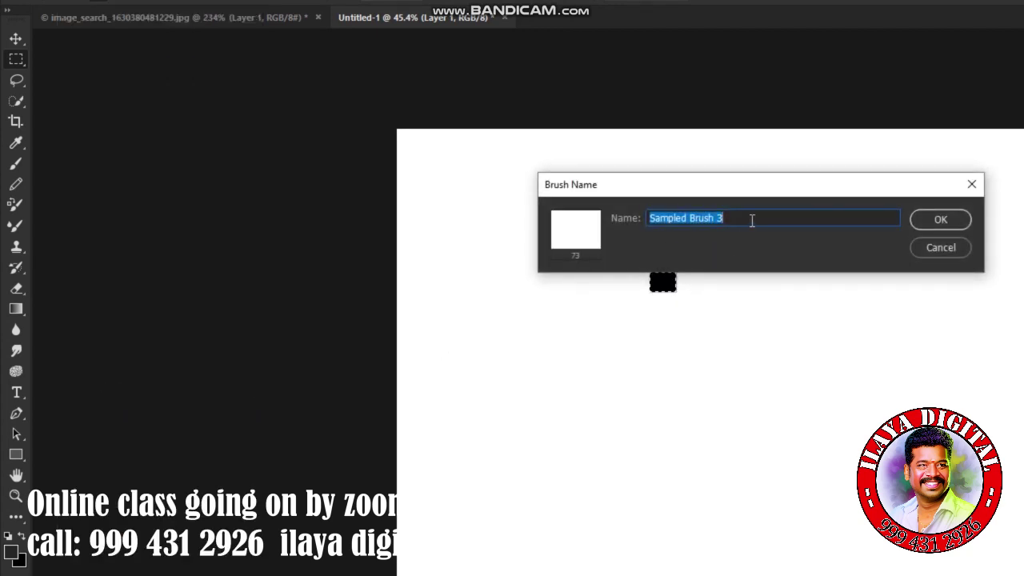
pyautogui.write('raja')
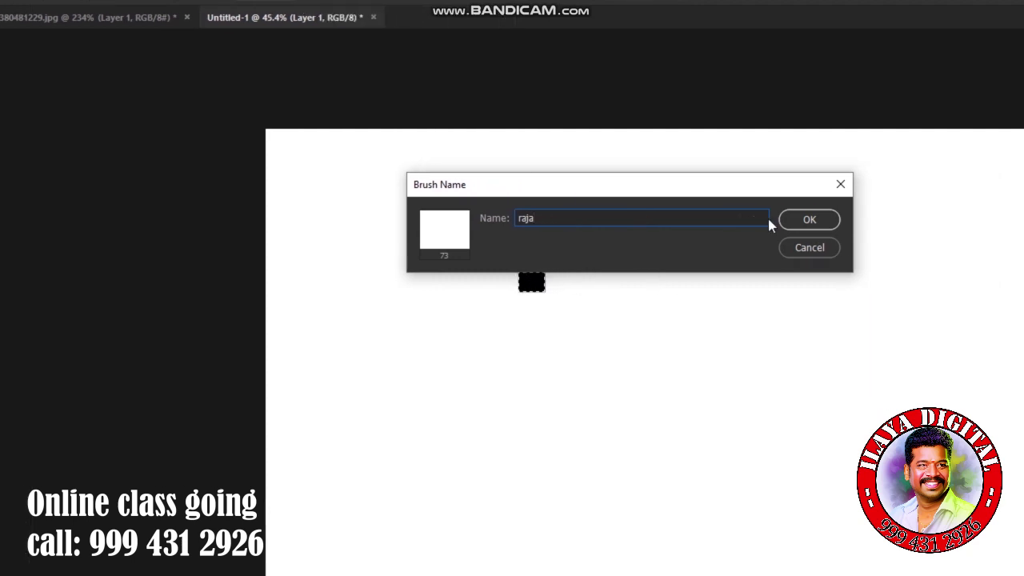
pyautogui.click(768, 221)
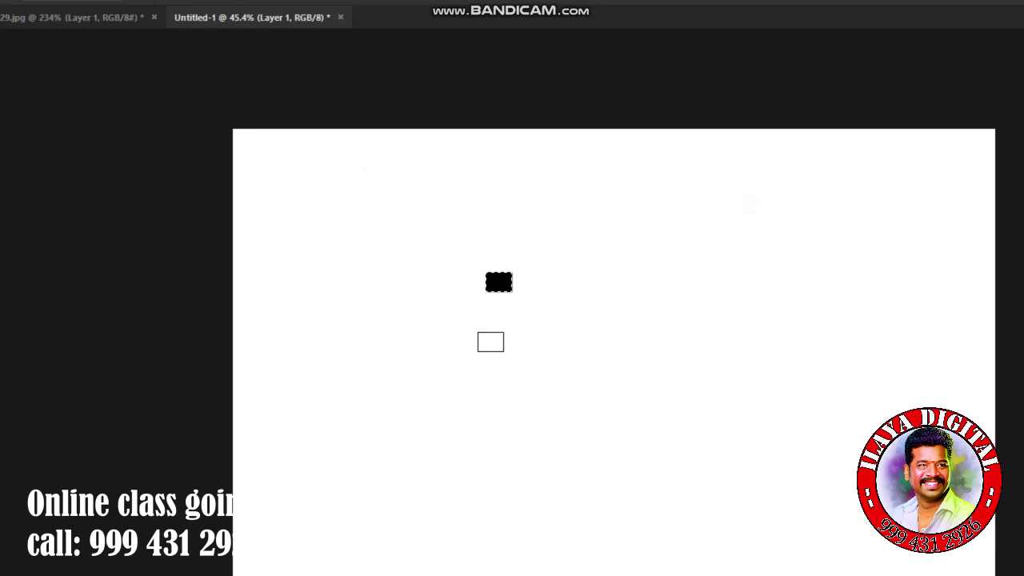
# Back on the portrait, choose the rectangle brush, shrink it and toggle its spacing
pyautogui.click(256, 61)
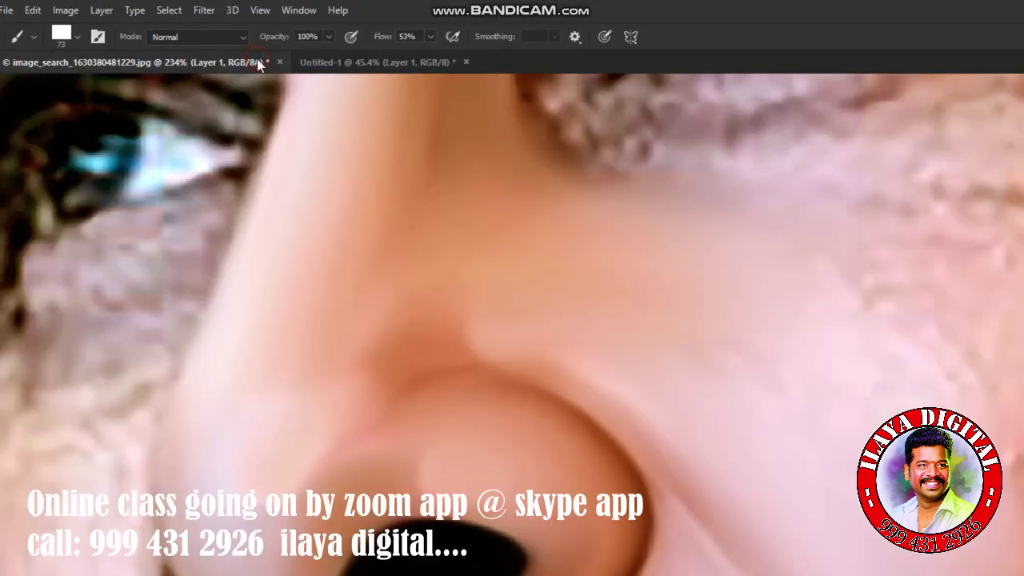
pyautogui.rightClick(626, 297)
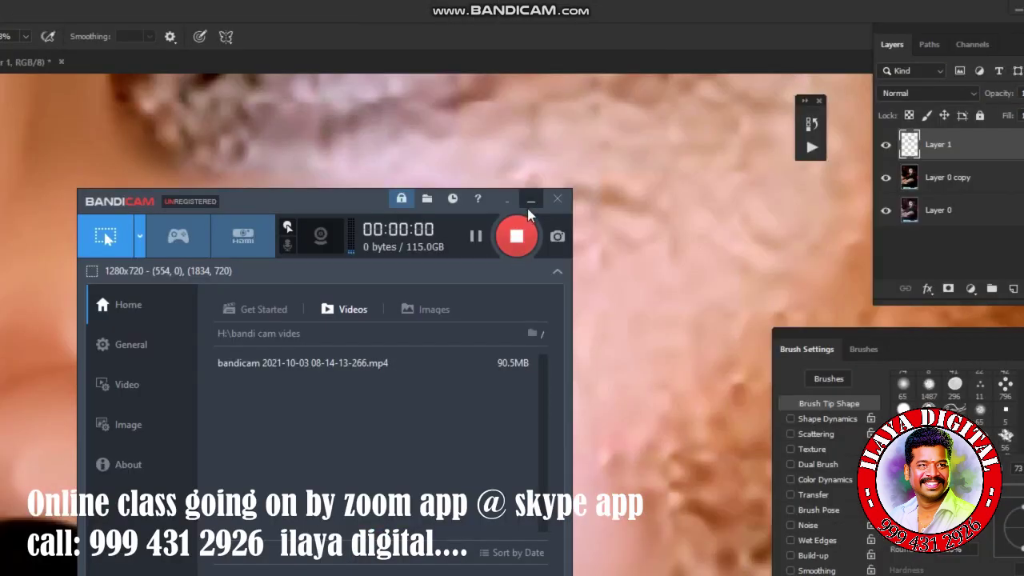
pyautogui.click(529, 207)
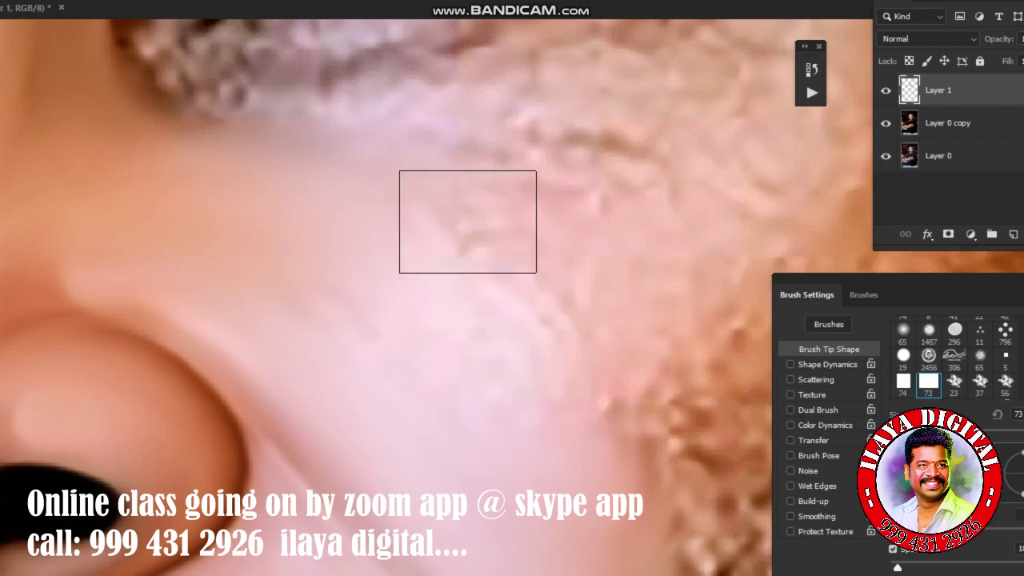
pyautogui.rightClick(480, 256)
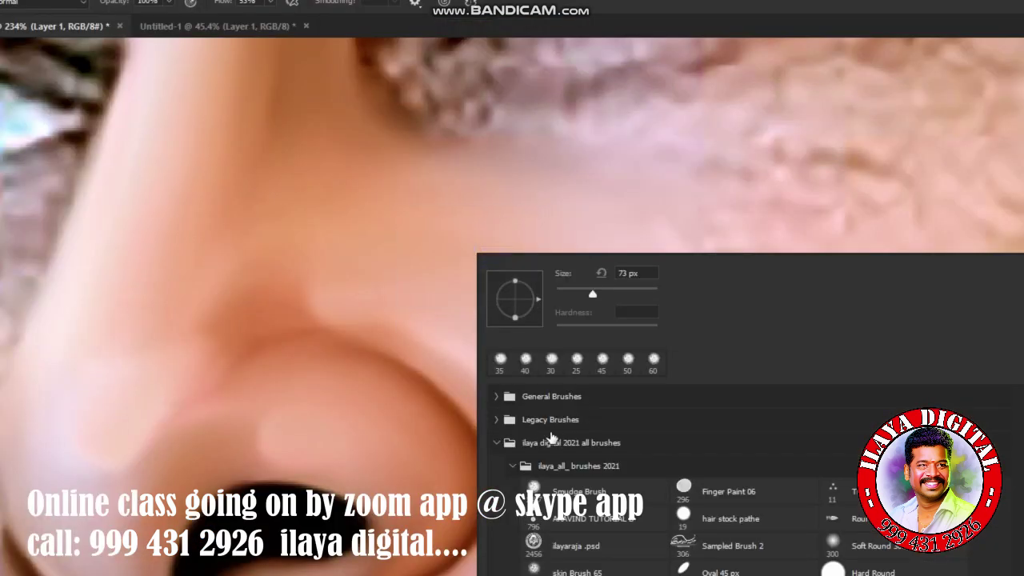
pyautogui.click(601, 25)
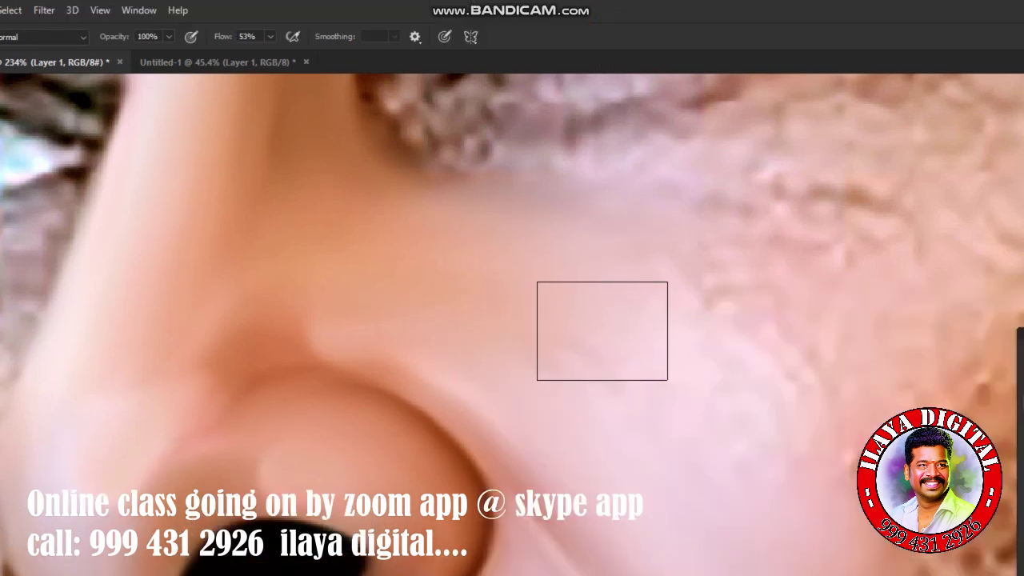
pyautogui.press('[')
pyautogui.press('[')
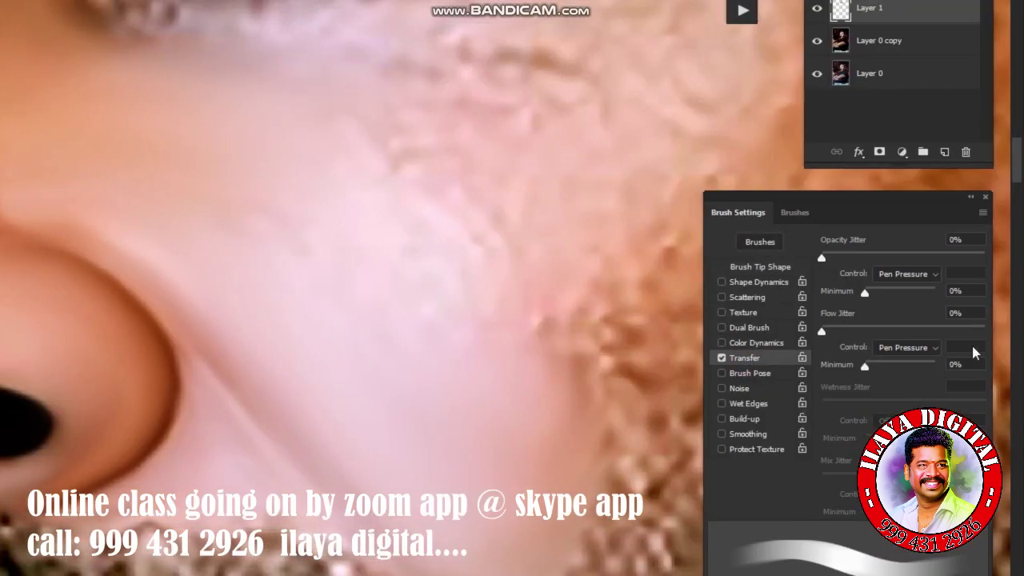
pyautogui.click(760, 268)
pyautogui.click(824, 421)
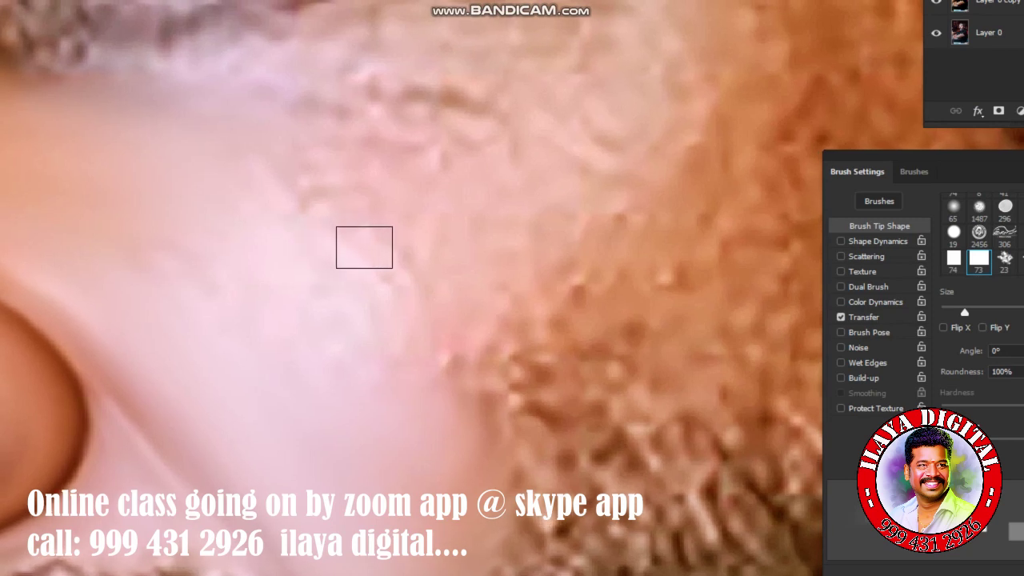
# Smudge the cheek beside the nose with a ~180 px round brush, then reselect the 'raja' brush
pyautogui.press('.')
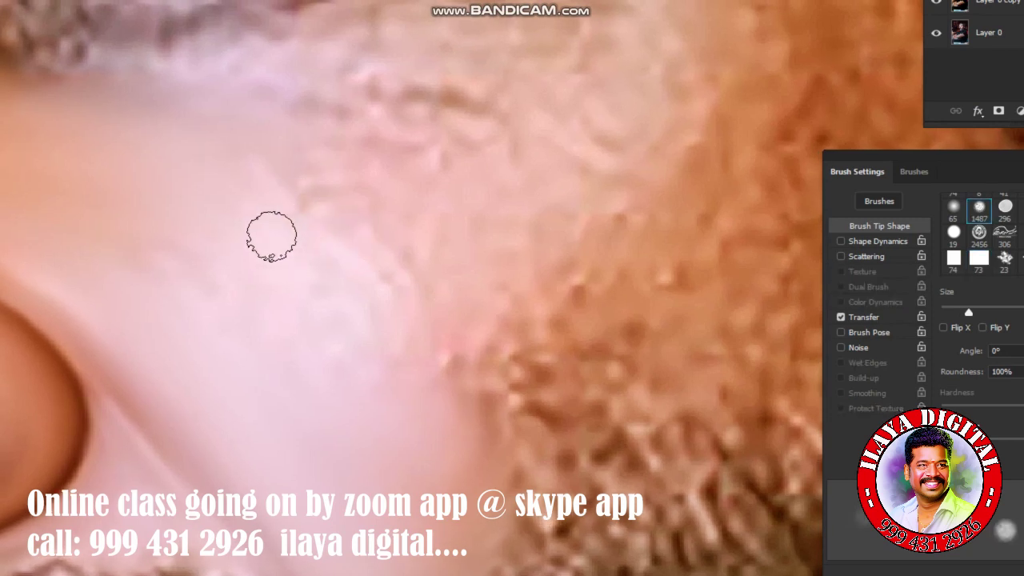
pyautogui.press(']')
pyautogui.press(']')
pyautogui.press(']')
pyautogui.press(']')
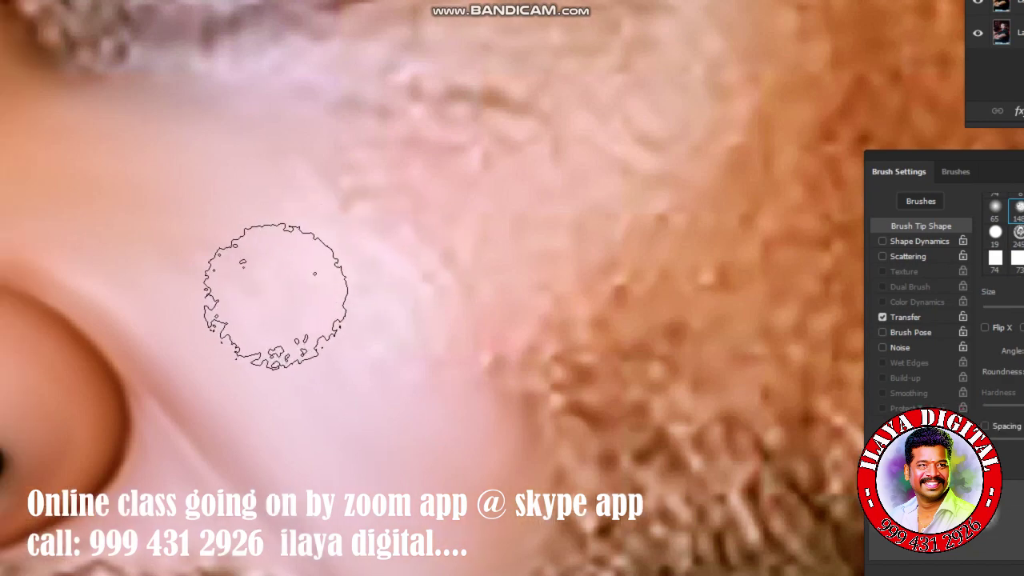
pyautogui.click(339, 293)
pyautogui.moveTo(521, 375)
pyautogui.mouseDown()
pyautogui.moveTo(564, 421)
pyautogui.moveTo(612, 364)
pyautogui.mouseUp()
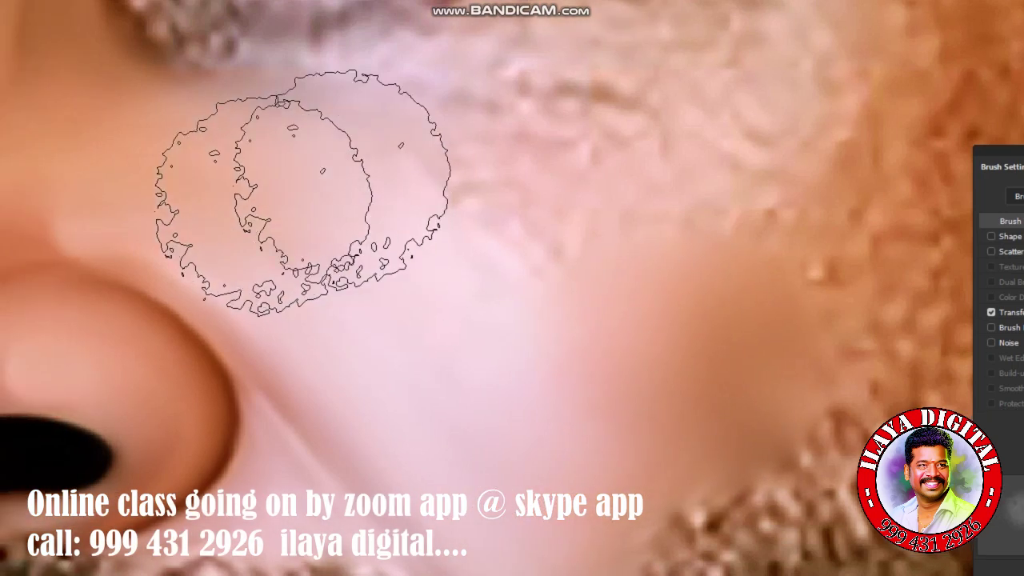
pyautogui.rightClick(480, 172)
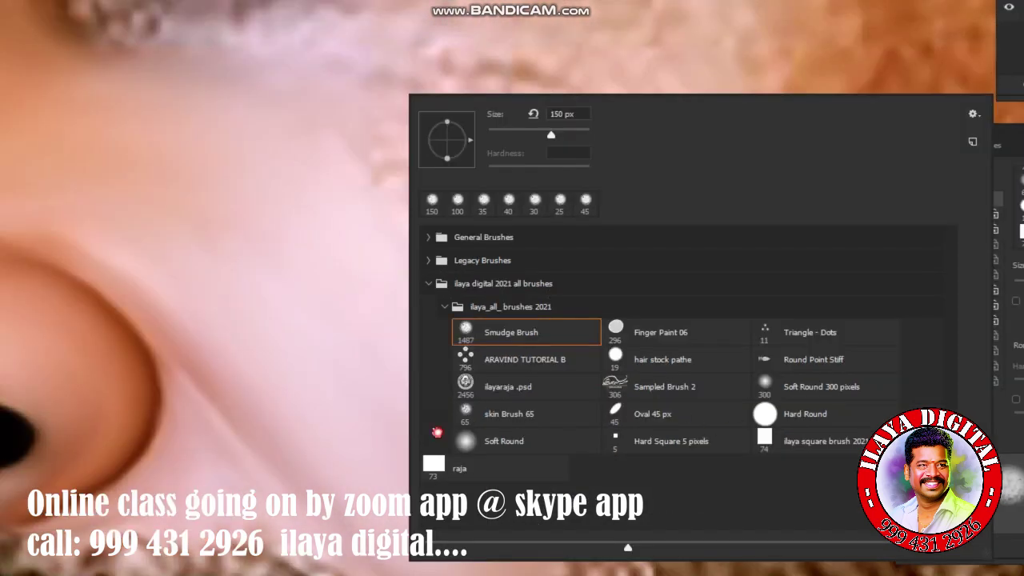
pyautogui.click(436, 464)
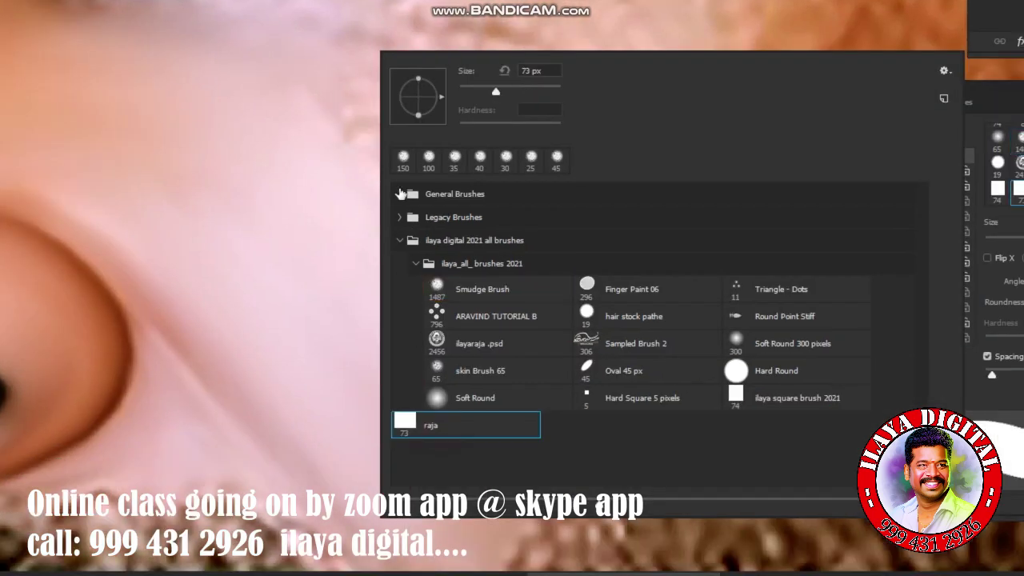
pyautogui.press('Return')
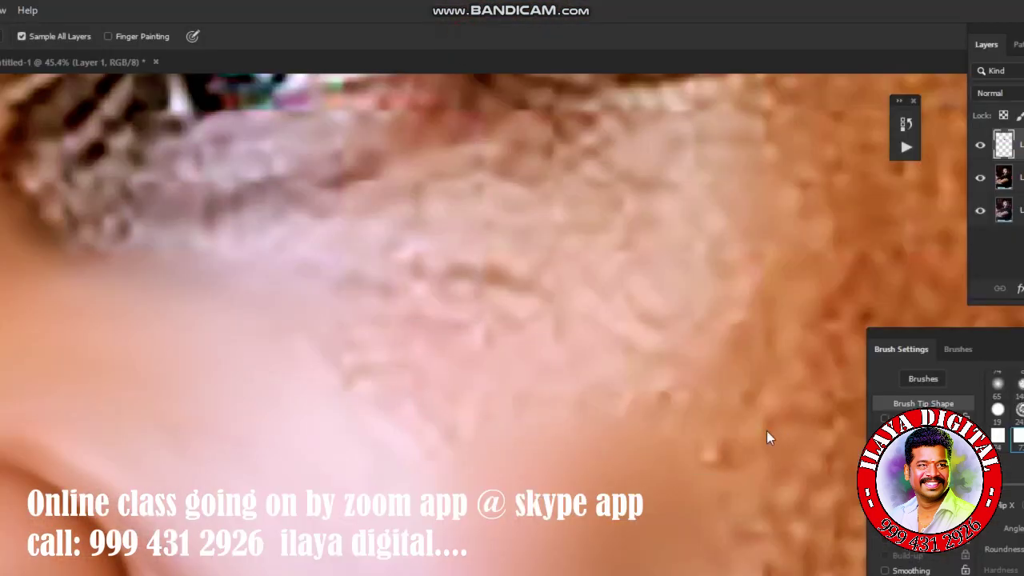
# Turn off the brush tip spacing and shrink the brush to 70 px
pyautogui.click(764, 432)
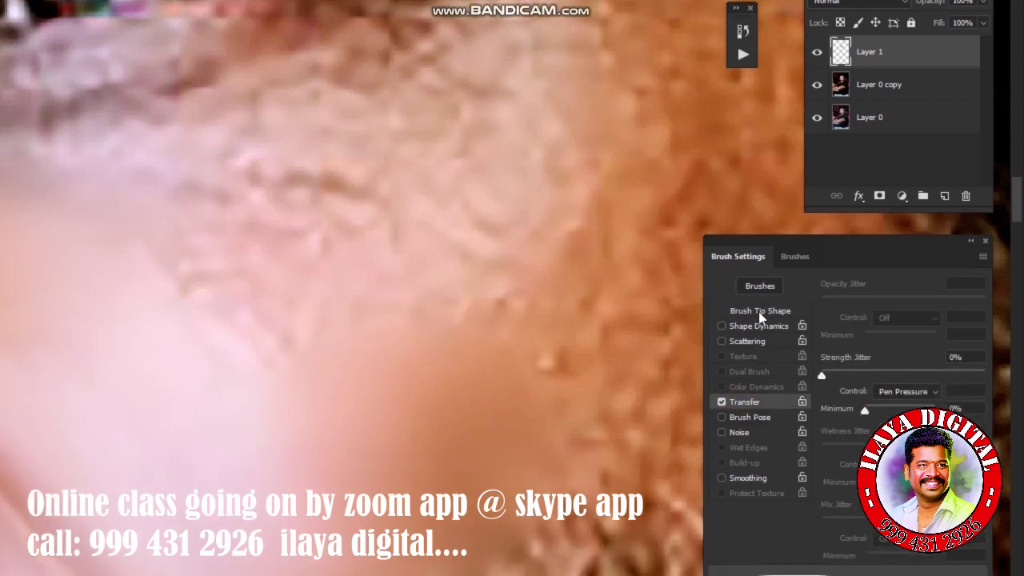
pyautogui.click(762, 312)
pyautogui.click(824, 510)
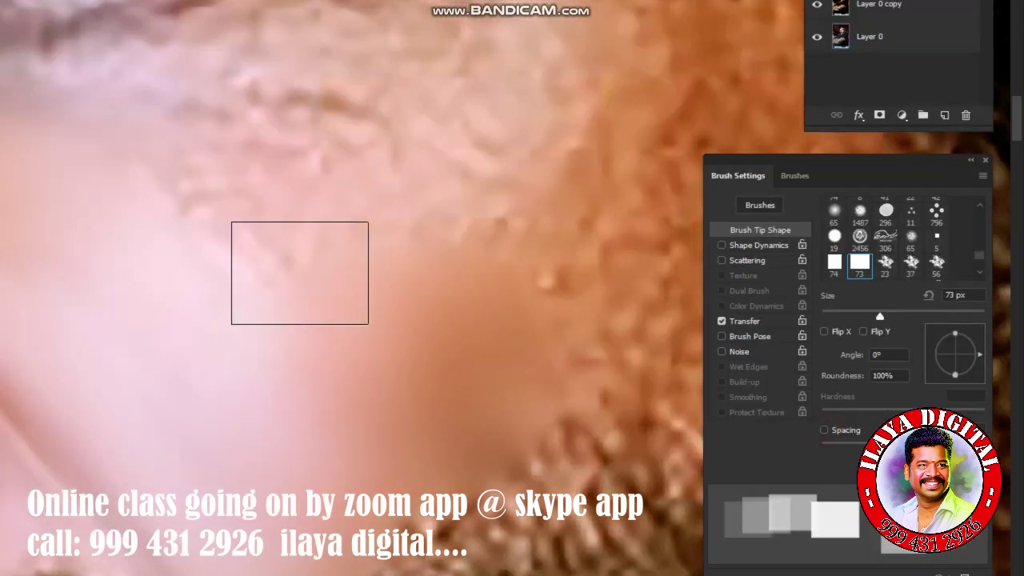
pyautogui.press('[')
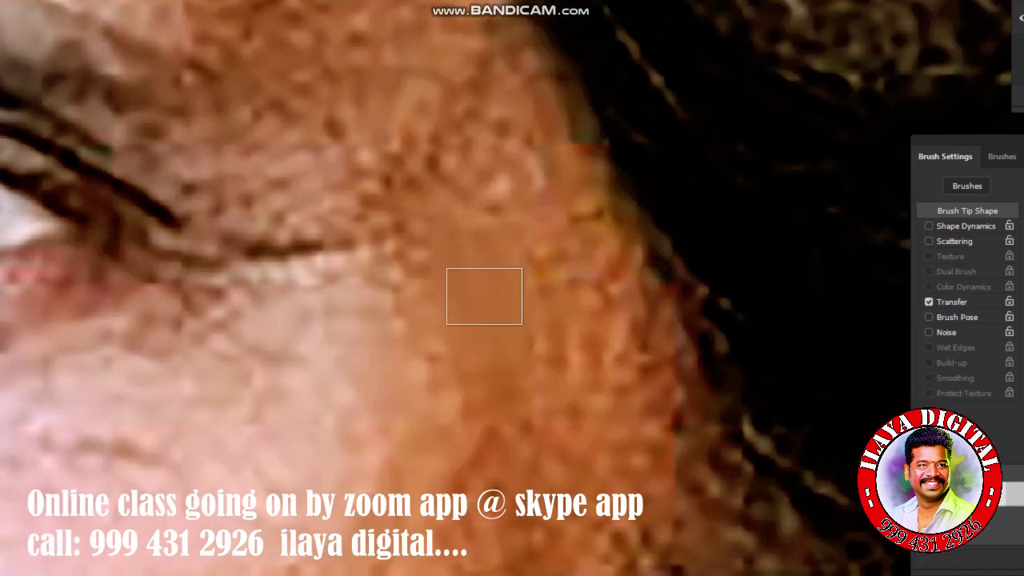
# Smudge the rough cheek skin and the area beside the eye smooth
pyautogui.moveTo(490, 258)
pyautogui.mouseDown()
pyautogui.moveTo(549, 315)
pyautogui.moveTo(523, 320)
pyautogui.moveTo(587, 296)
pyautogui.moveTo(431, 225)
pyautogui.moveTo(421, 240)
pyautogui.moveTo(468, 251)
pyautogui.moveTo(499, 200)
pyautogui.moveTo(504, 357)
pyautogui.moveTo(572, 389)
pyautogui.mouseUp()
pyautogui.moveTo(515, 244); pyautogui.dragTo(587, 403)
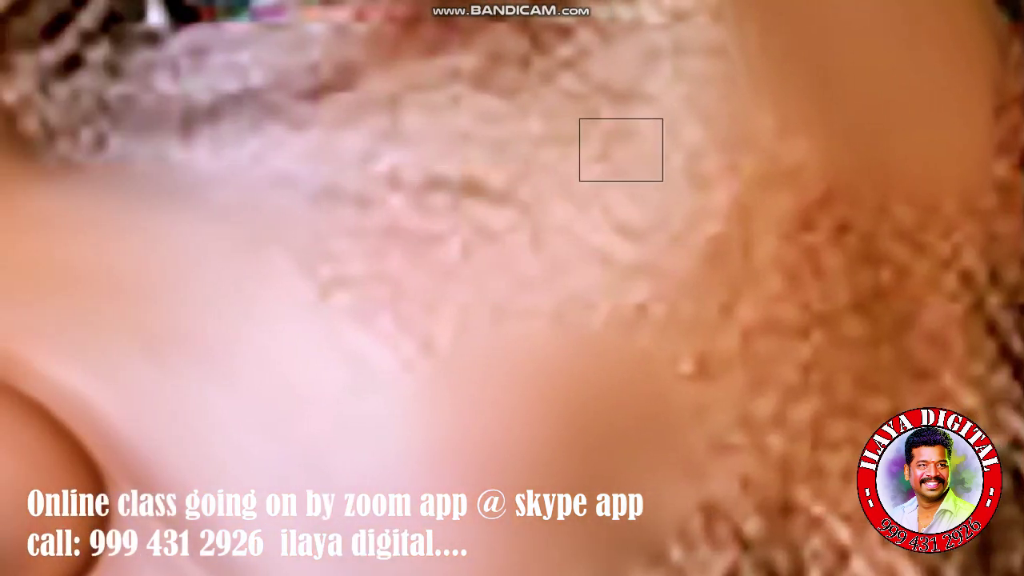
pyautogui.scroll(3, 620, 149)
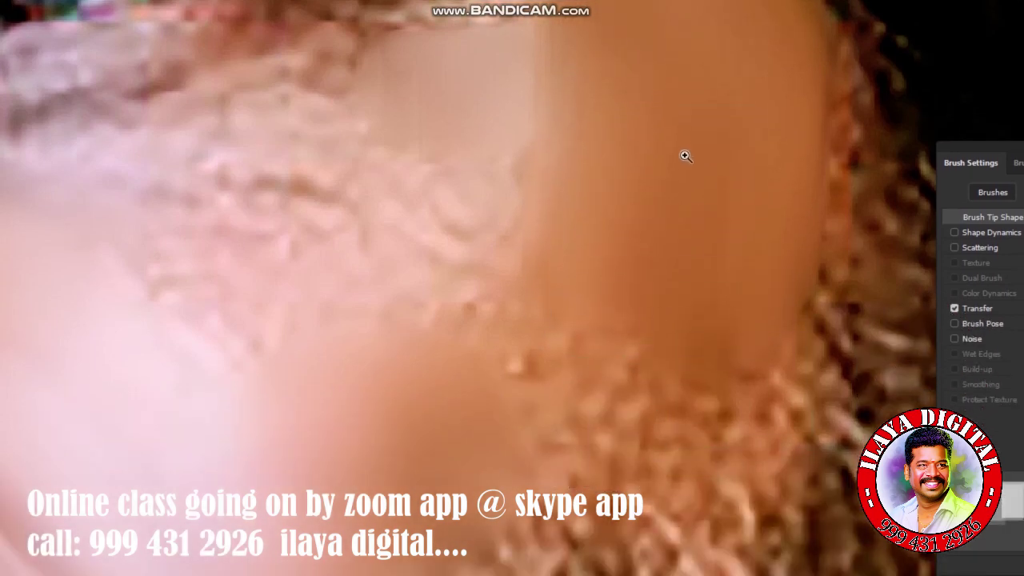
pyautogui.moveTo(685, 156)
pyautogui.mouseDown()
pyautogui.moveTo(731, 183)
pyautogui.moveTo(761, 144)
pyautogui.moveTo(469, 359)
pyautogui.moveTo(505, 311)
pyautogui.moveTo(562, 329)
pyautogui.moveTo(529, 334)
pyautogui.moveTo(571, 336)
pyautogui.moveTo(511, 331)
pyautogui.moveTo(523, 360)
pyautogui.moveTo(650, 145)
pyautogui.mouseUp()
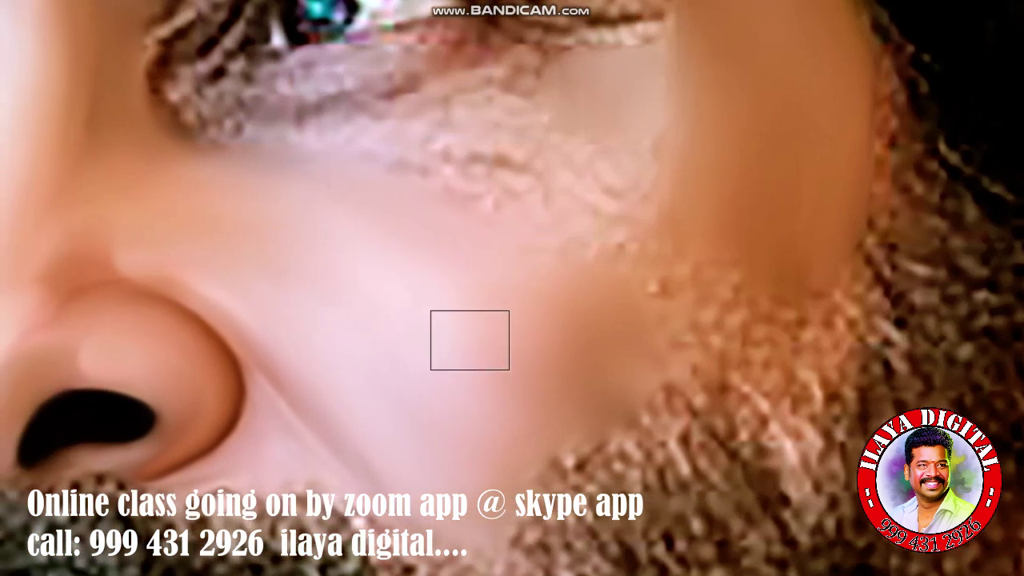
# Dab away the leftover bumps on the cheek, near the beard and below the eyelid
pyautogui.click(502, 370)
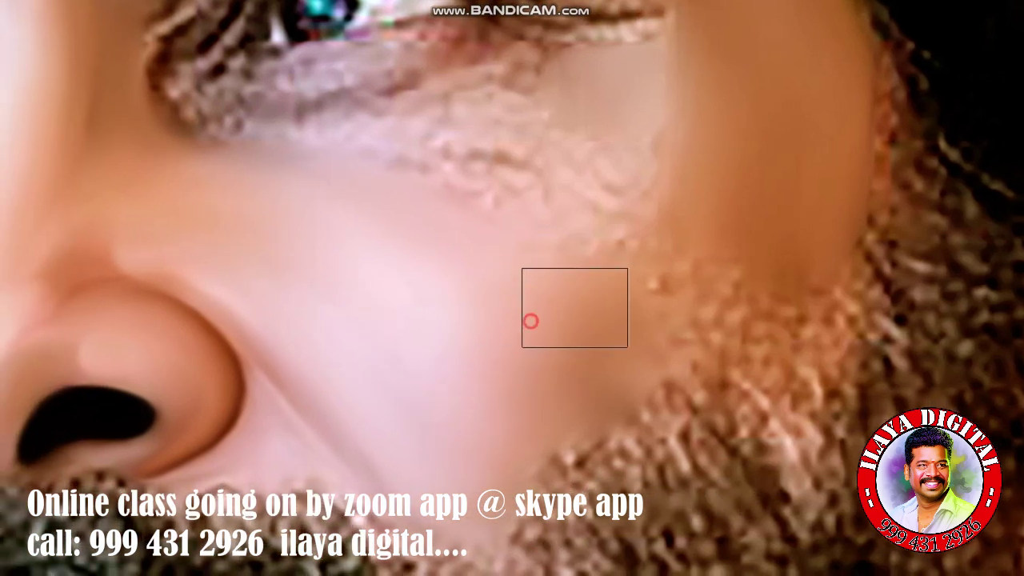
pyautogui.click(521, 384)
pyautogui.click(472, 428)
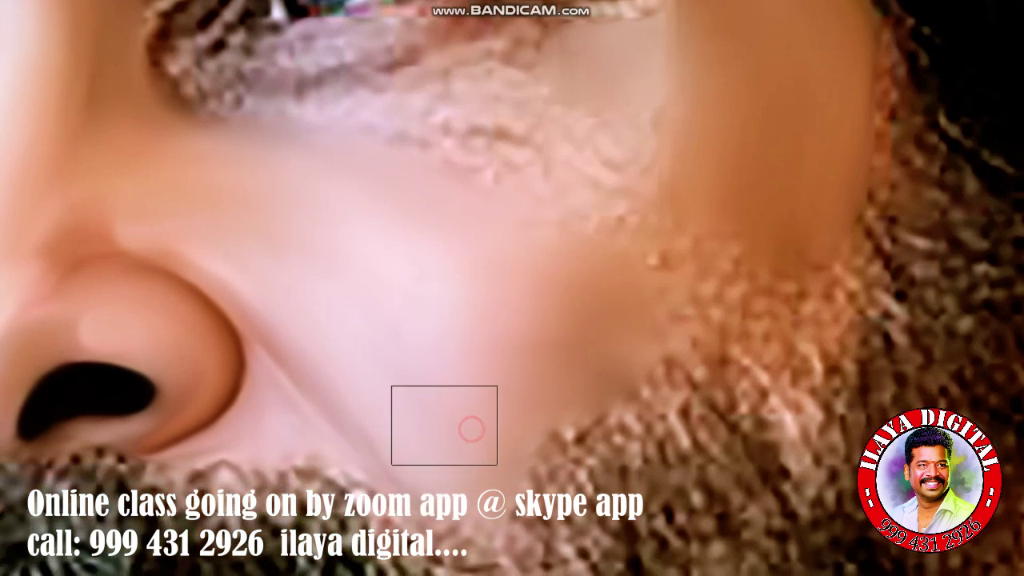
pyautogui.click(494, 311)
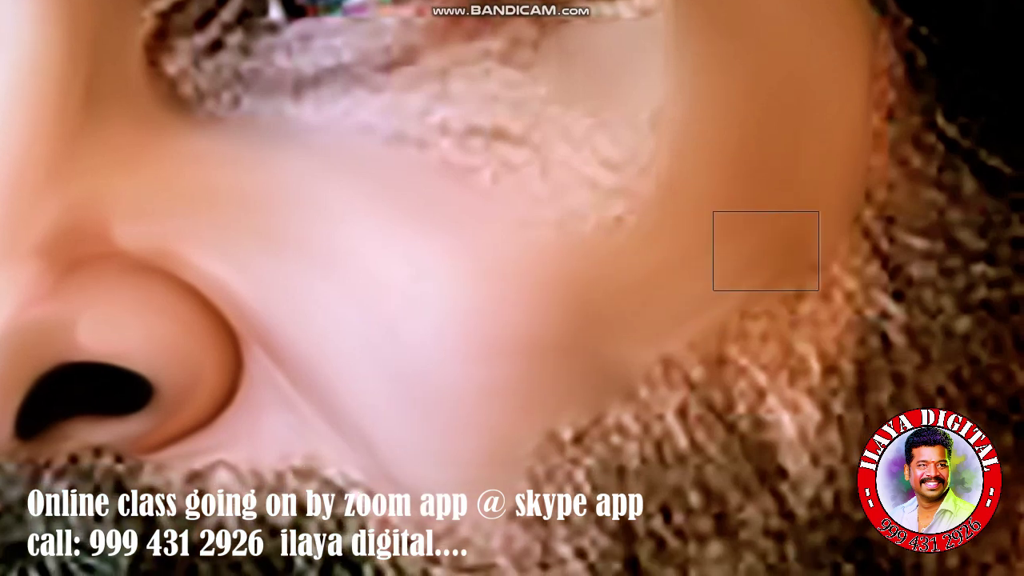
pyautogui.click(766, 251)
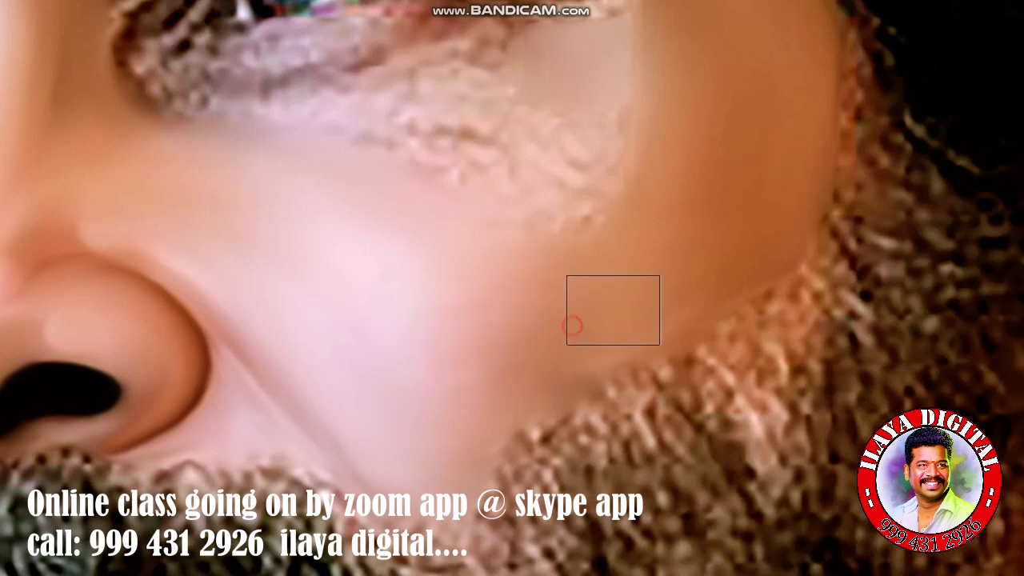
pyautogui.click(437, 146)
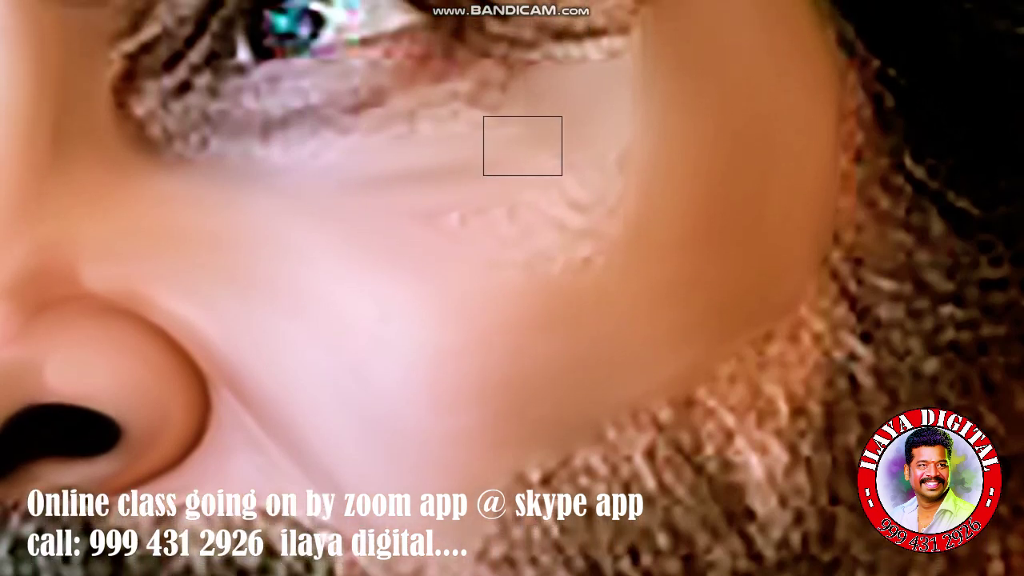
pyautogui.click(440, 177)
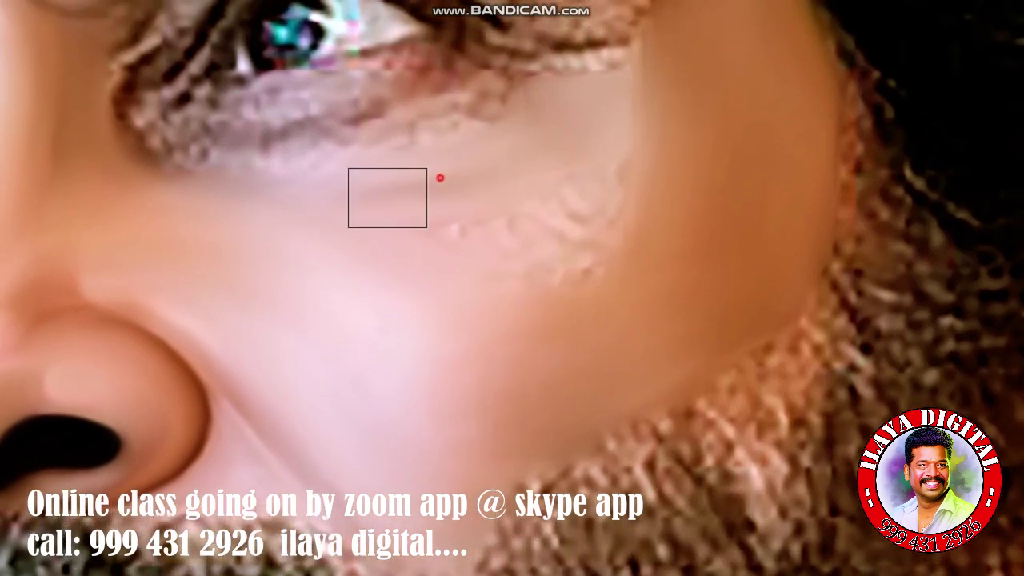
pyautogui.click(624, 160)
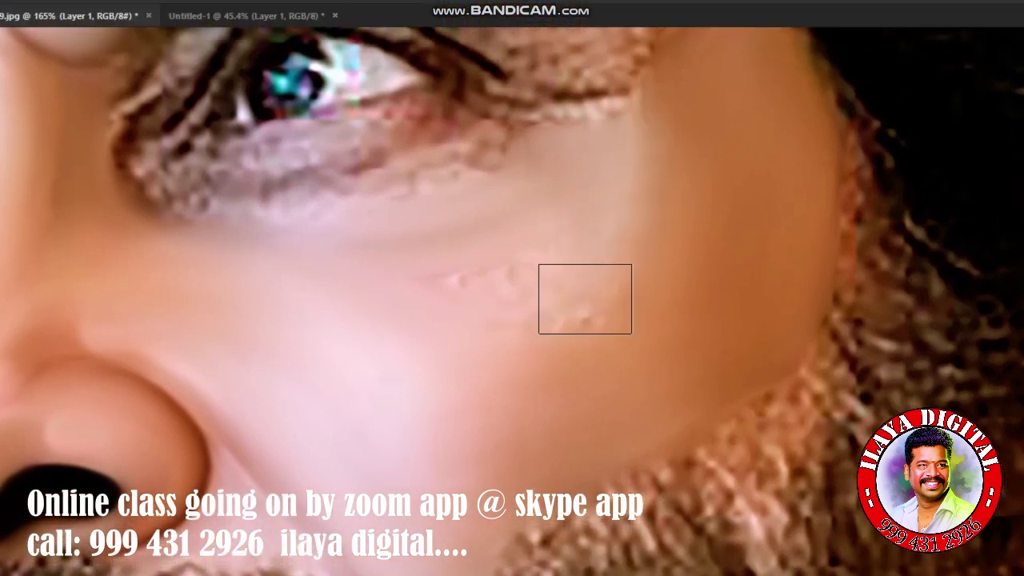
# Enlarge the brush slightly and switch to the Soft Round preset at 0% hardness
pyautogui.press(']')
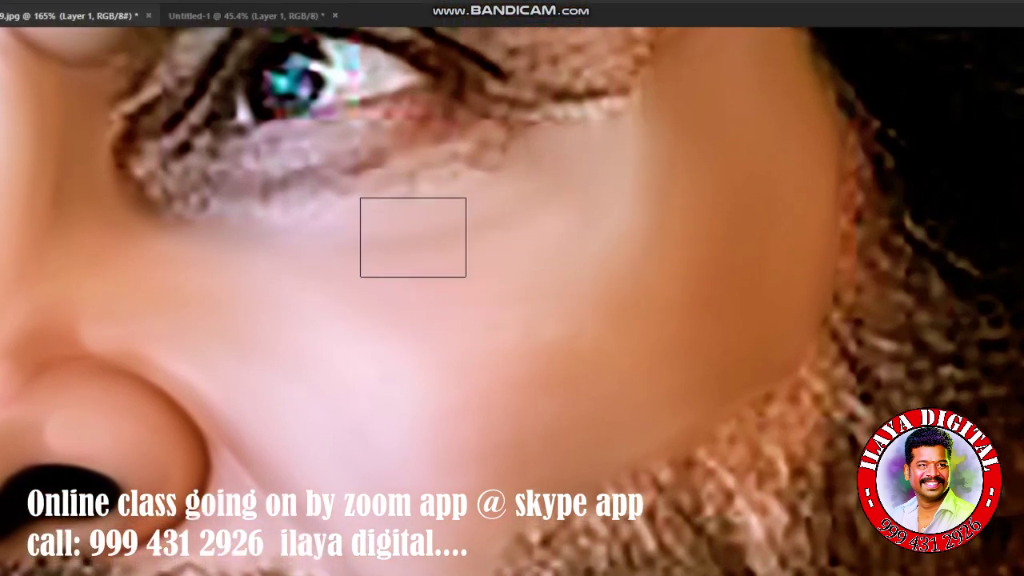
pyautogui.rightClick(413, 238)
pyautogui.click(503, 428)
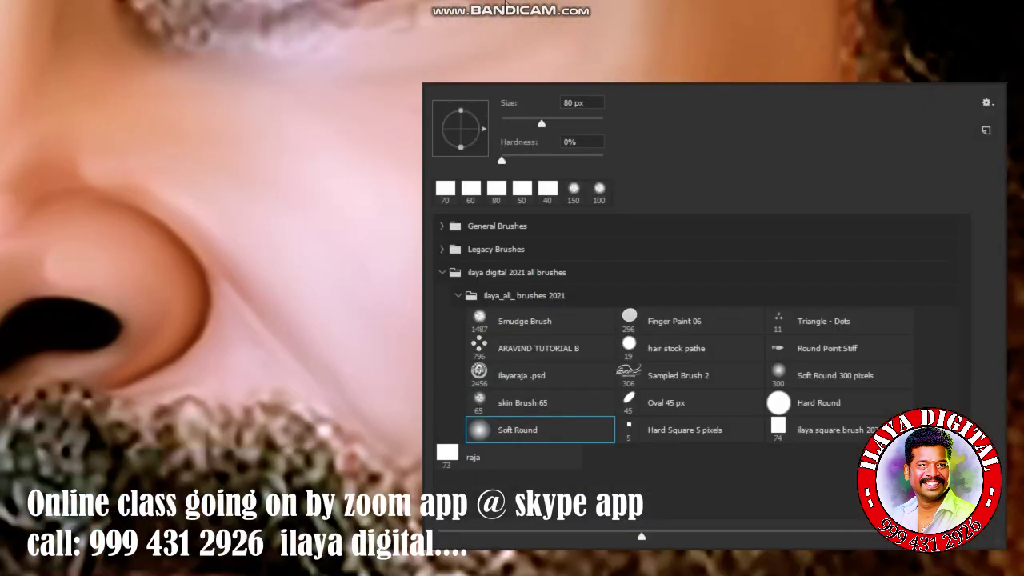
pyautogui.press('Return')
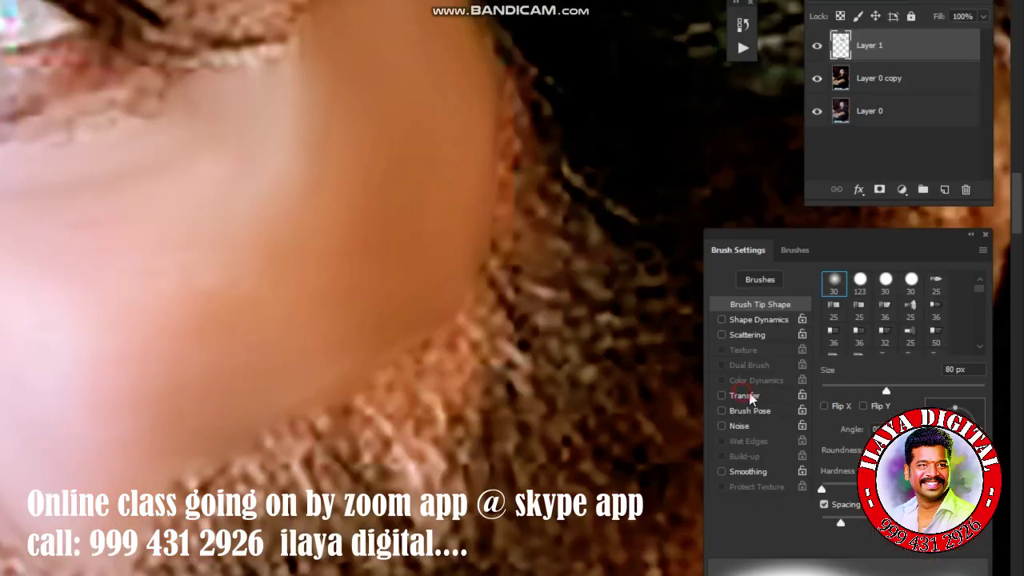
# Enable brush Transfer and raise the brush hardness to 64%
pyautogui.click(768, 394)
pyautogui.click(771, 304)
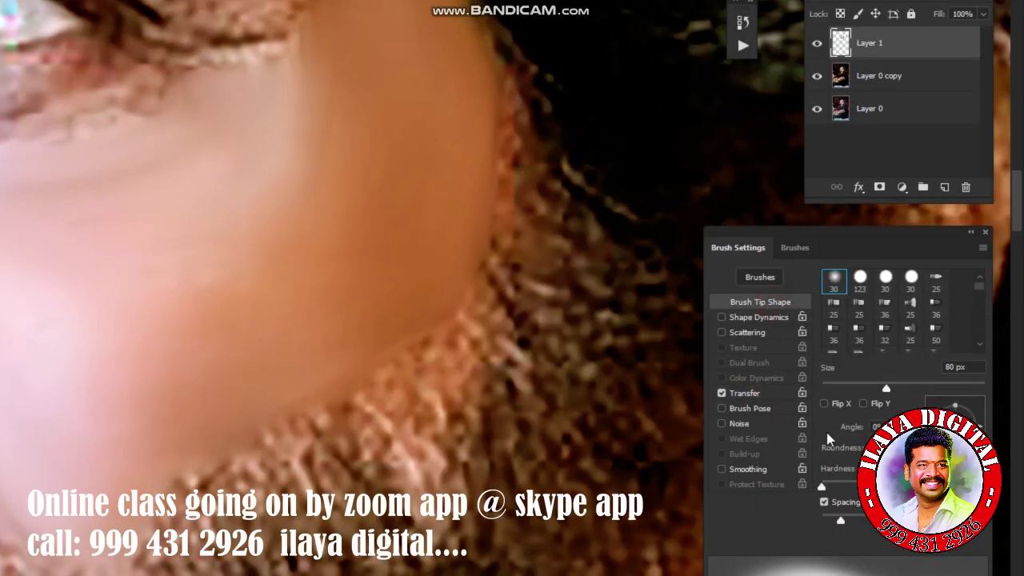
pyautogui.moveTo(822, 406); pyautogui.dragTo(926, 406)
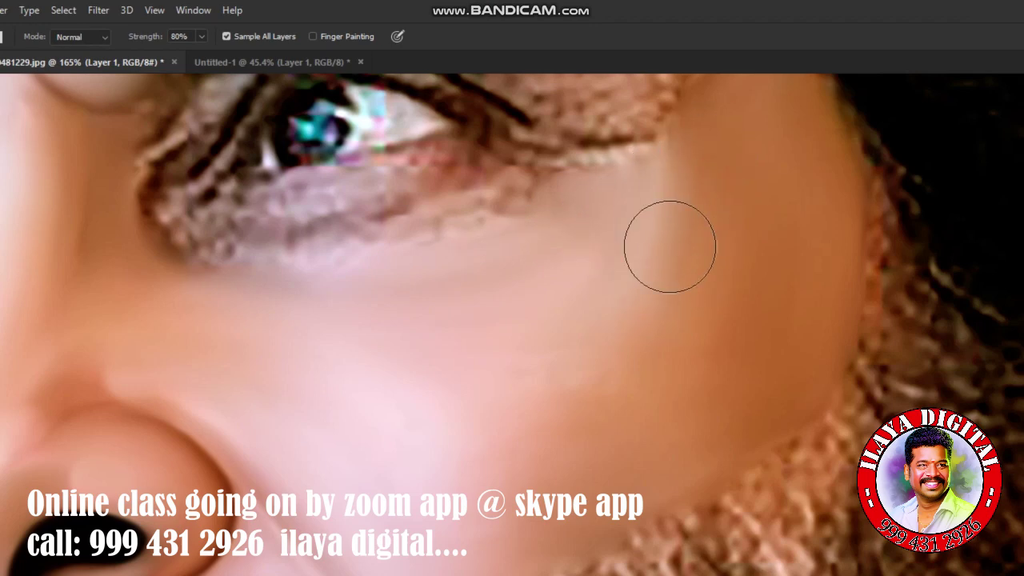
# Smudge the cheek downward and soften the skin along the beard edge
pyautogui.moveTo(670, 245); pyautogui.dragTo(606, 368)
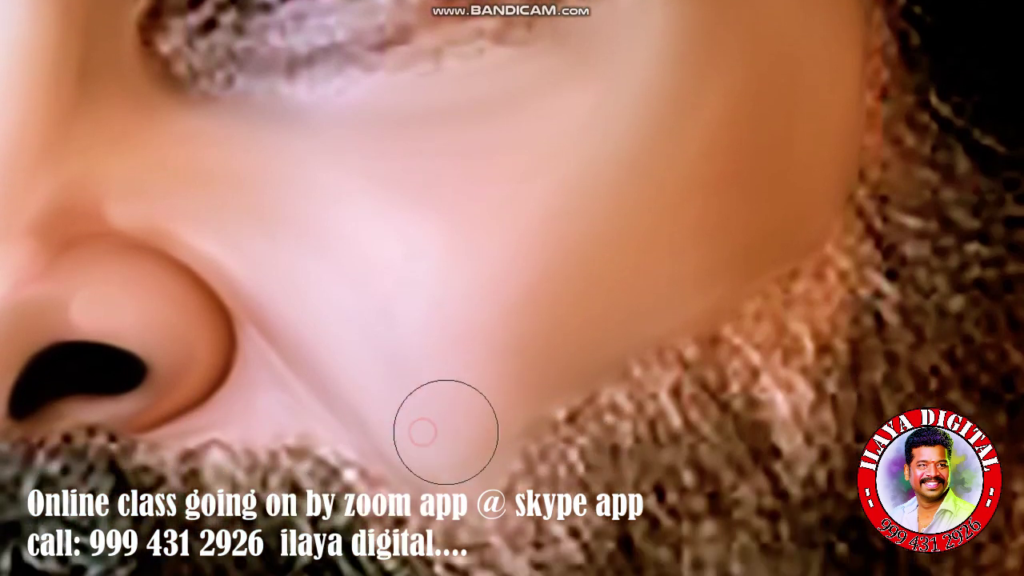
pyautogui.moveTo(527, 304)
pyautogui.mouseDown()
pyautogui.moveTo(549, 359)
pyautogui.moveTo(609, 312)
pyautogui.mouseUp()
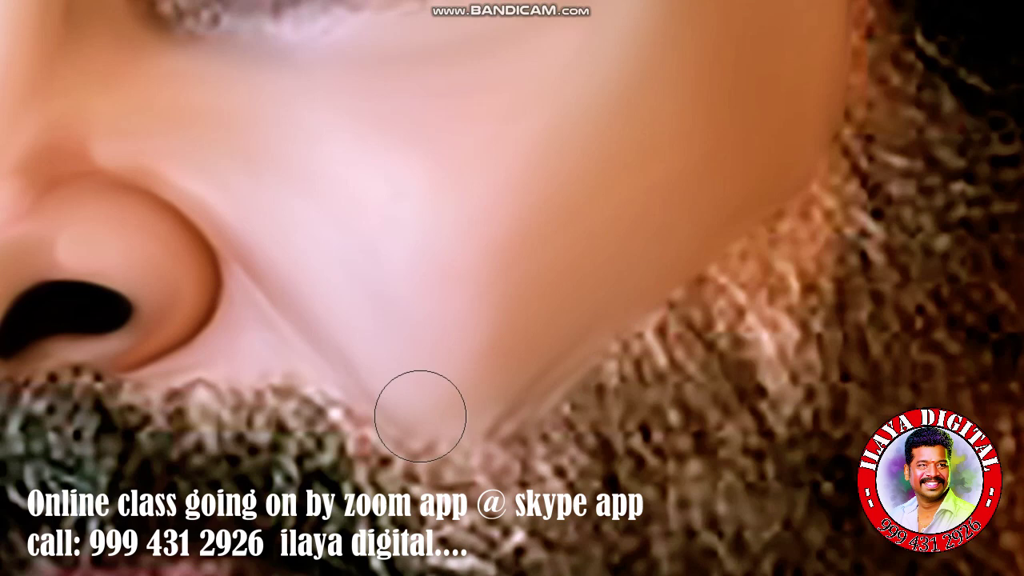
pyautogui.click(423, 411)
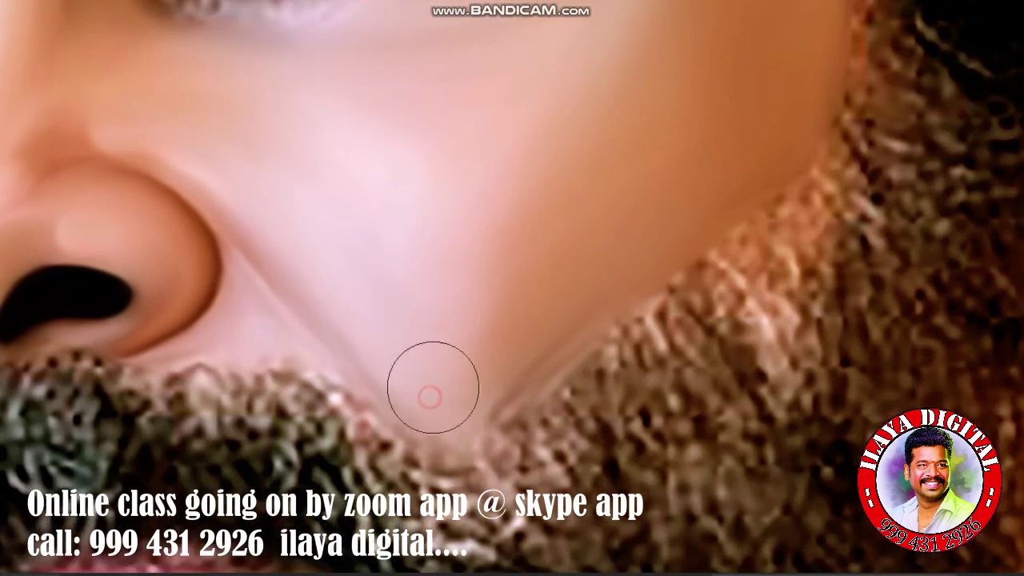
pyautogui.moveTo(458, 376); pyautogui.dragTo(582, 296)
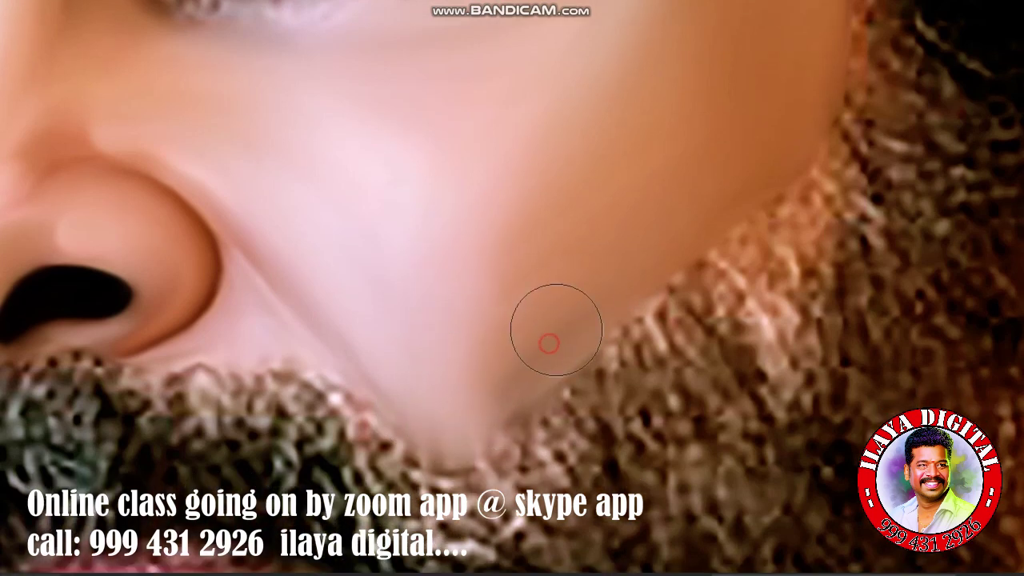
pyautogui.moveTo(518, 271); pyautogui.dragTo(632, 321)
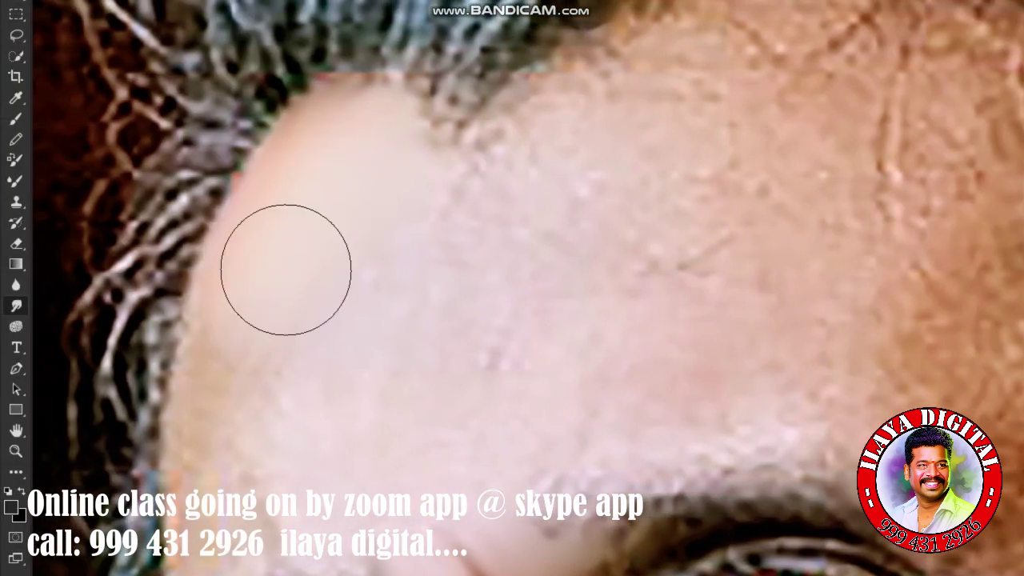
# Smudge the grainy forehead skin and the patch above the brow smooth
pyautogui.moveTo(272, 296); pyautogui.dragTo(254, 355)
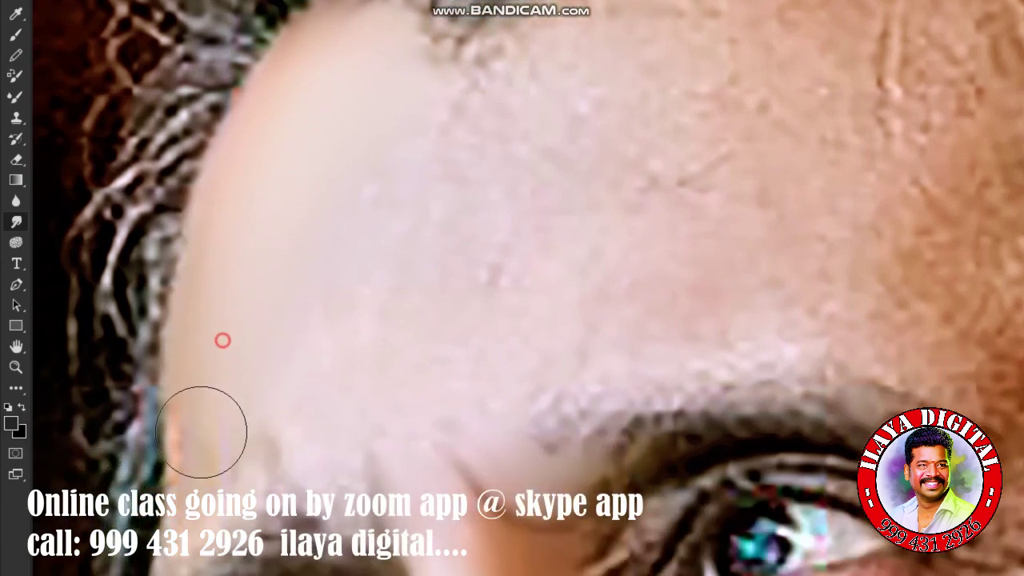
pyautogui.moveTo(206, 423); pyautogui.dragTo(223, 372)
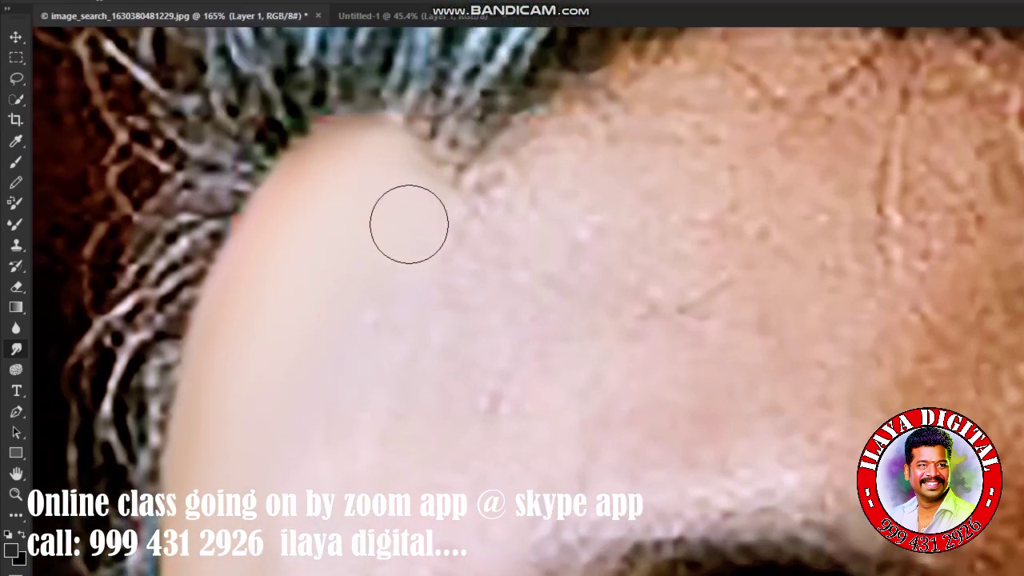
pyautogui.moveTo(484, 224); pyautogui.dragTo(595, 160)
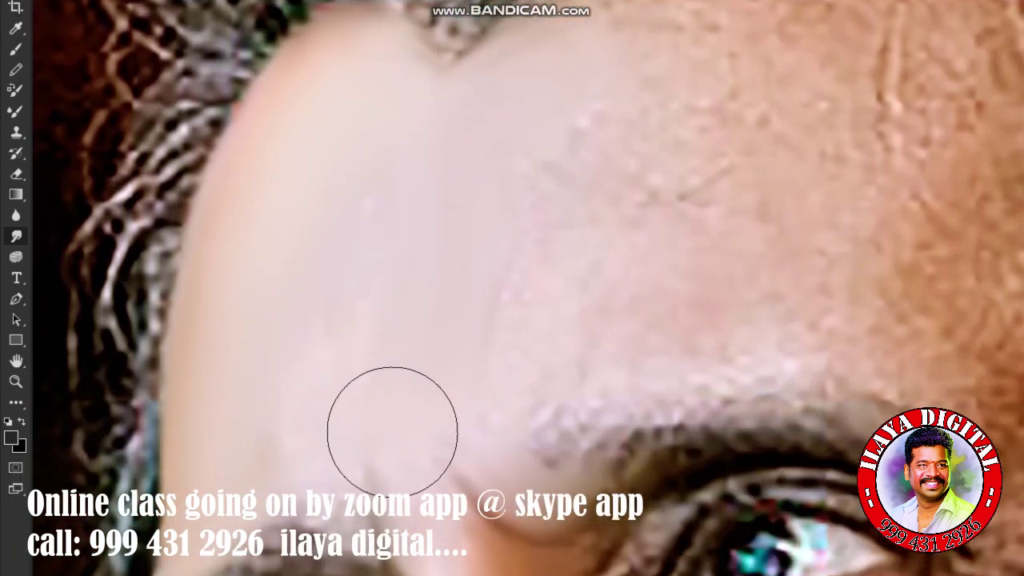
pyautogui.click(340, 402)
pyautogui.moveTo(339, 432)
pyautogui.mouseDown()
pyautogui.moveTo(389, 425)
pyautogui.moveTo(461, 334)
pyautogui.mouseUp()
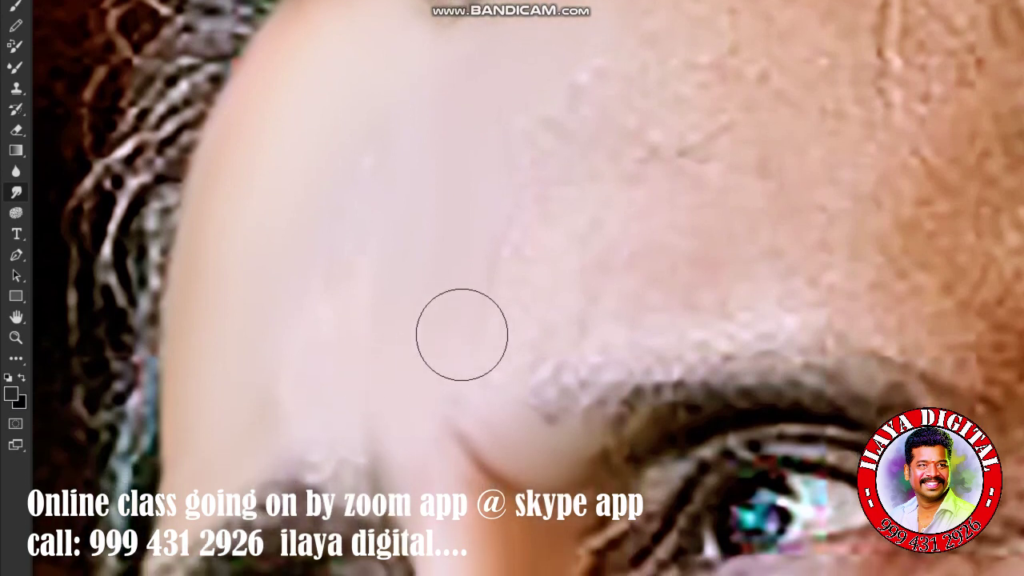
pyautogui.moveTo(564, 353); pyautogui.dragTo(535, 392)
pyautogui.click(567, 341)
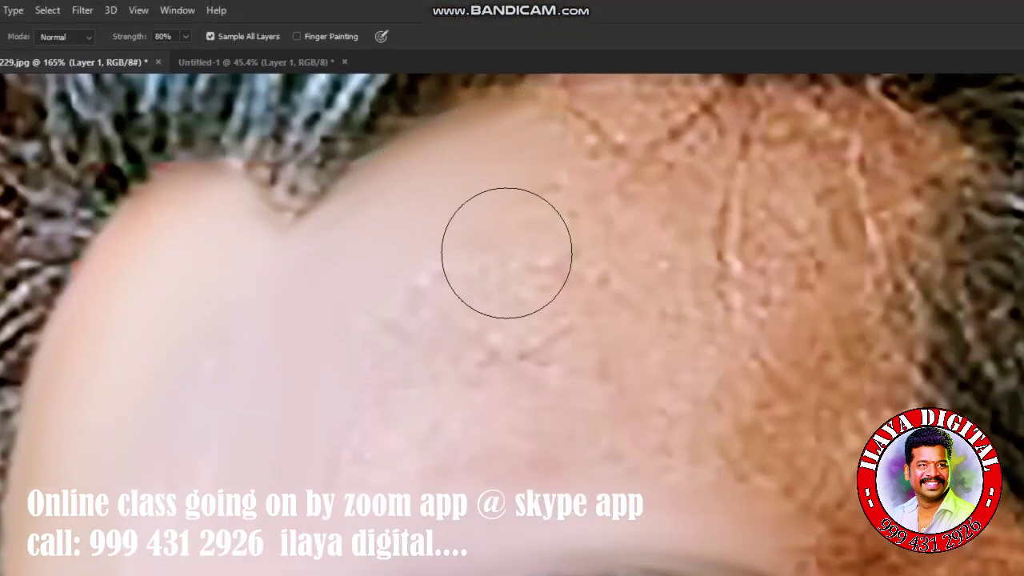
pyautogui.click(409, 286)
pyautogui.click(517, 344)
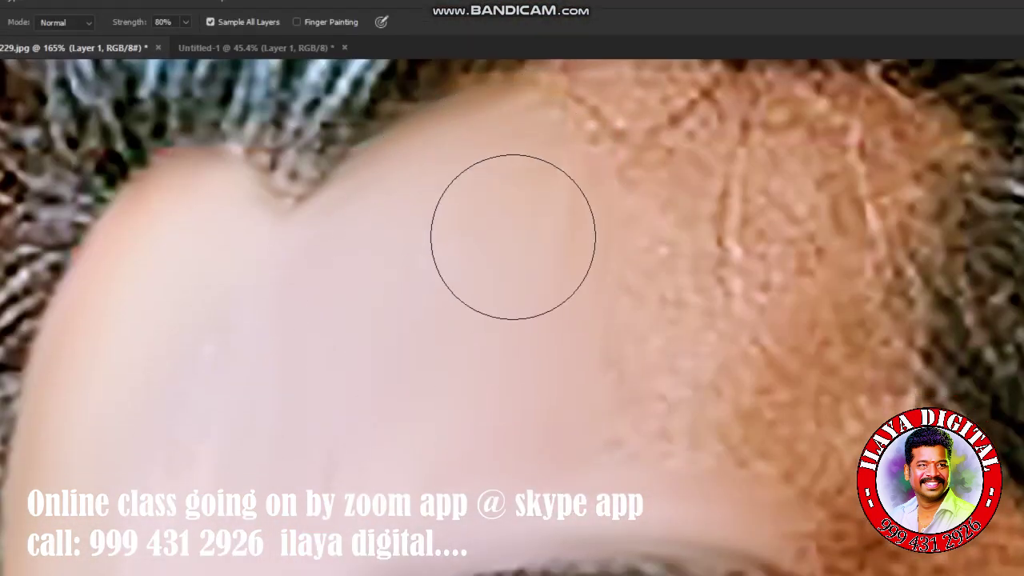
pyautogui.click(256, 412)
# Blend the upper forehead skin evenly up to and along the hairline
pyautogui.moveTo(336, 299); pyautogui.dragTo(281, 265)
pyautogui.click(391, 318)
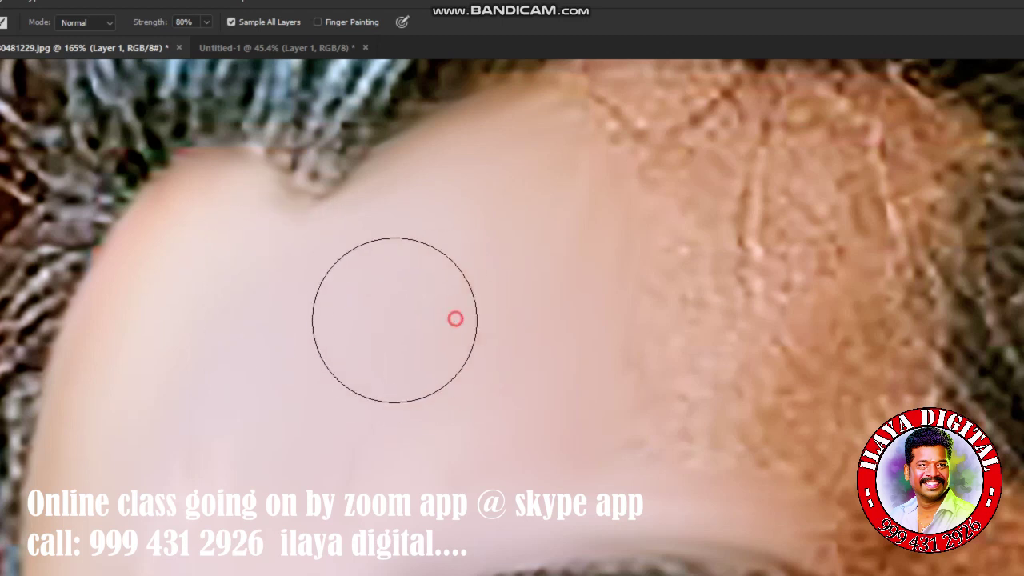
pyautogui.moveTo(419, 304); pyautogui.dragTo(405, 230)
pyautogui.click(590, 416)
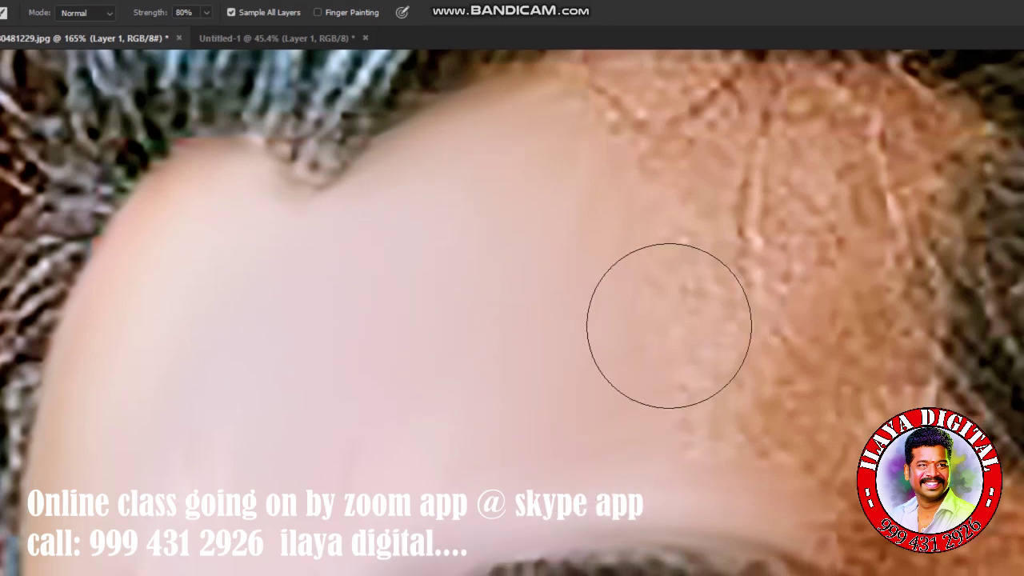
pyautogui.moveTo(622, 292); pyautogui.dragTo(452, 396)
pyautogui.moveTo(369, 265); pyautogui.dragTo(418, 216)
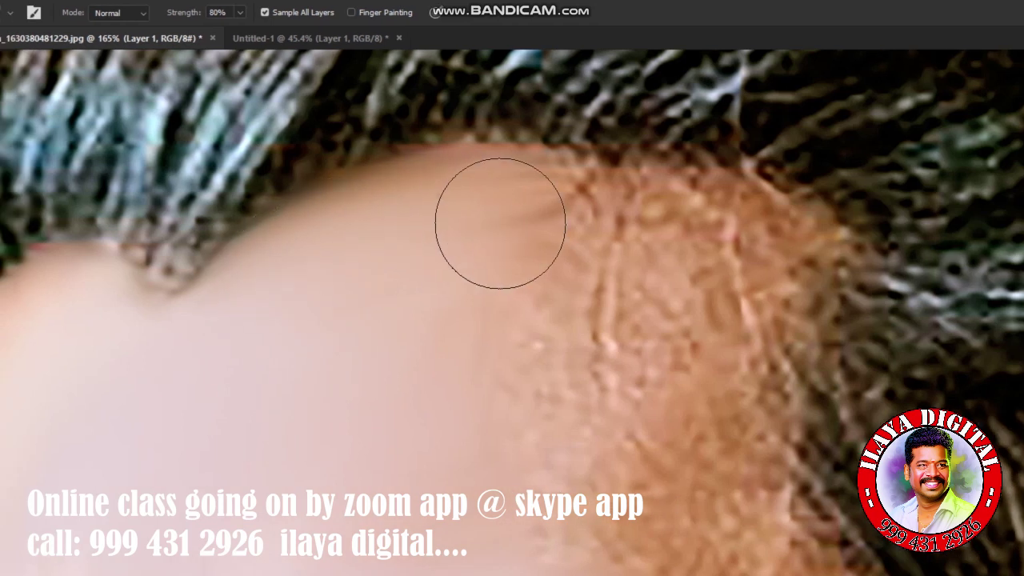
pyautogui.moveTo(479, 221)
pyautogui.mouseDown()
pyautogui.moveTo(498, 219)
pyautogui.moveTo(493, 201)
pyautogui.moveTo(664, 235)
pyautogui.moveTo(553, 201)
pyautogui.moveTo(605, 219)
pyautogui.moveTo(654, 217)
pyautogui.moveTo(647, 206)
pyautogui.moveTo(743, 235)
pyautogui.moveTo(693, 240)
pyautogui.moveTo(748, 274)
pyautogui.moveTo(725, 343)
pyautogui.moveTo(686, 222)
pyautogui.moveTo(701, 373)
pyautogui.moveTo(723, 353)
pyautogui.moveTo(715, 343)
pyautogui.moveTo(626, 373)
pyautogui.moveTo(520, 358)
pyautogui.moveTo(423, 404)
pyautogui.mouseUp()
pyautogui.press(']')
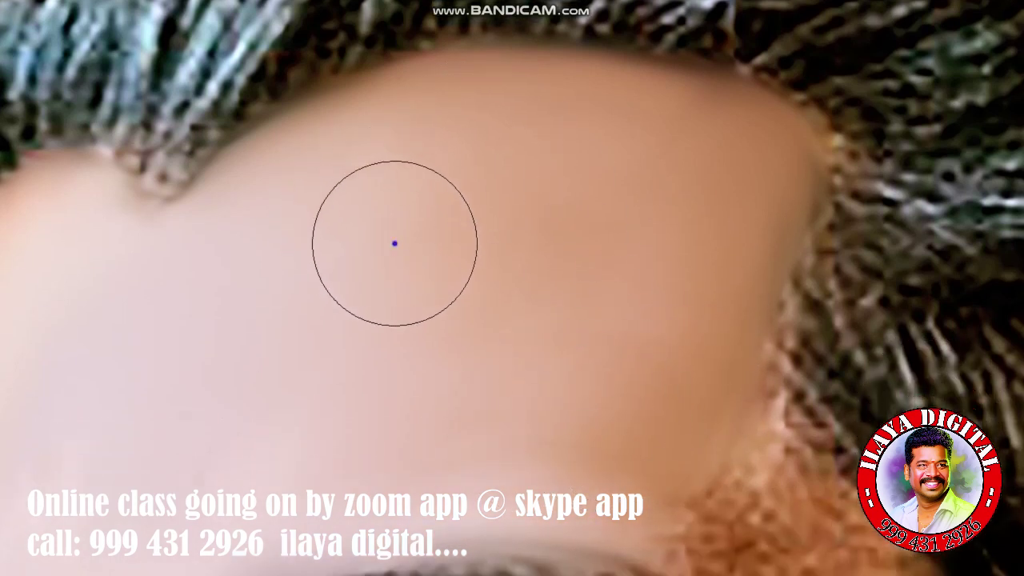
# Switch the smudge brush to the General Brushes Soft Round tip with Spacing unchecked
pyautogui.rightClick(393, 243)
pyautogui.click(411, 381)
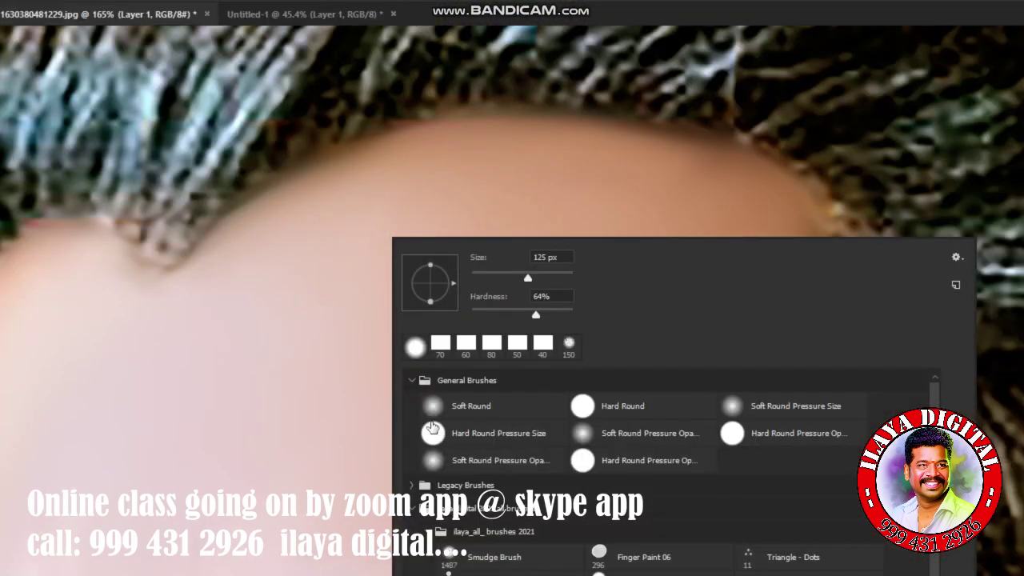
pyautogui.click(513, 406)
pyautogui.press('Return')
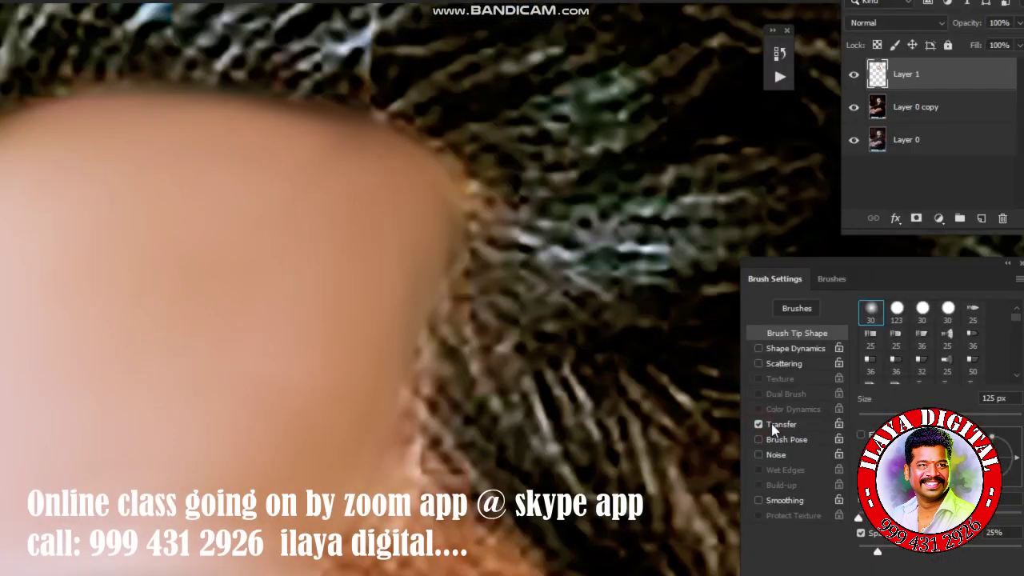
pyautogui.click(773, 425)
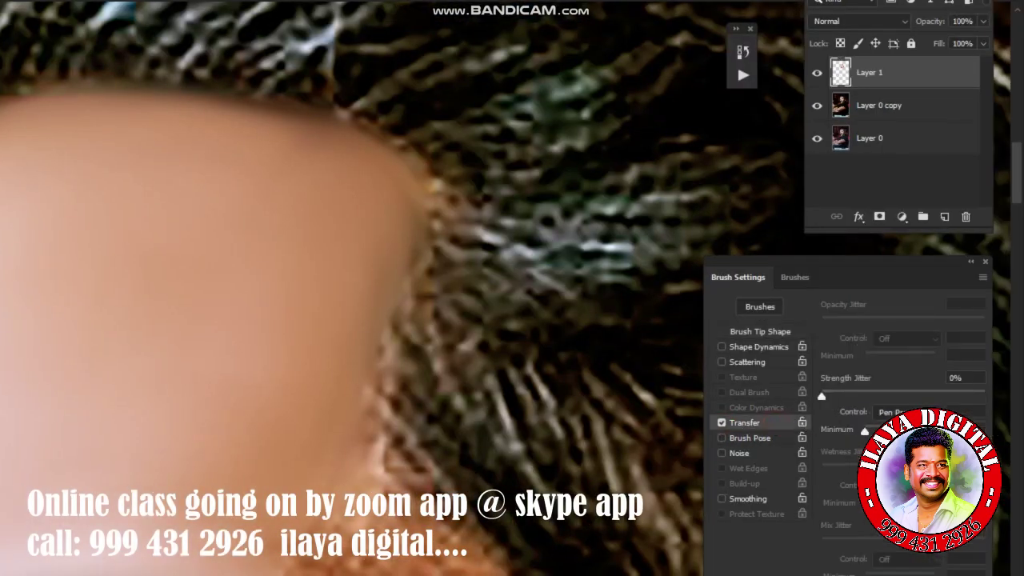
pyautogui.click(759, 332)
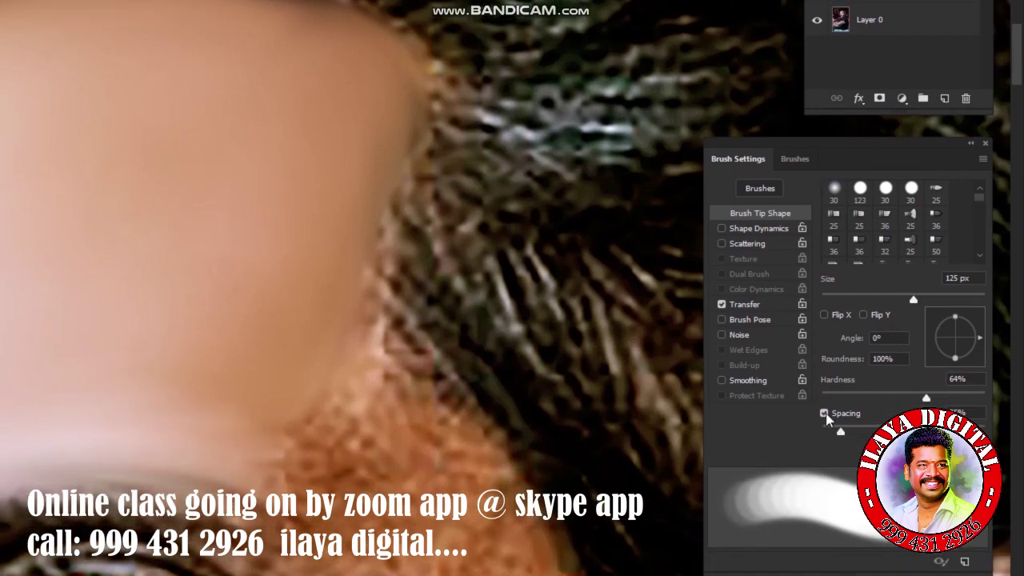
pyautogui.click(824, 412)
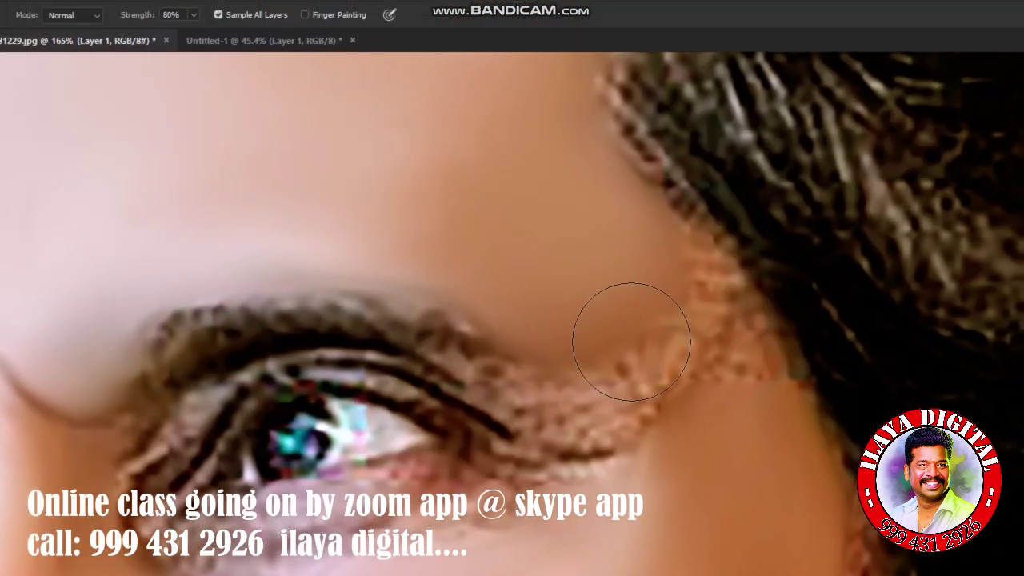
# Smear the freckles between eye and hairline smooth and blend the hairline edge
pyautogui.moveTo(628, 338)
pyautogui.mouseDown()
pyautogui.moveTo(597, 286)
pyautogui.moveTo(565, 304)
pyautogui.mouseUp()
pyautogui.moveTo(707, 402)
pyautogui.mouseDown()
pyautogui.moveTo(611, 200)
pyautogui.moveTo(739, 361)
pyautogui.moveTo(570, 149)
pyautogui.mouseUp()
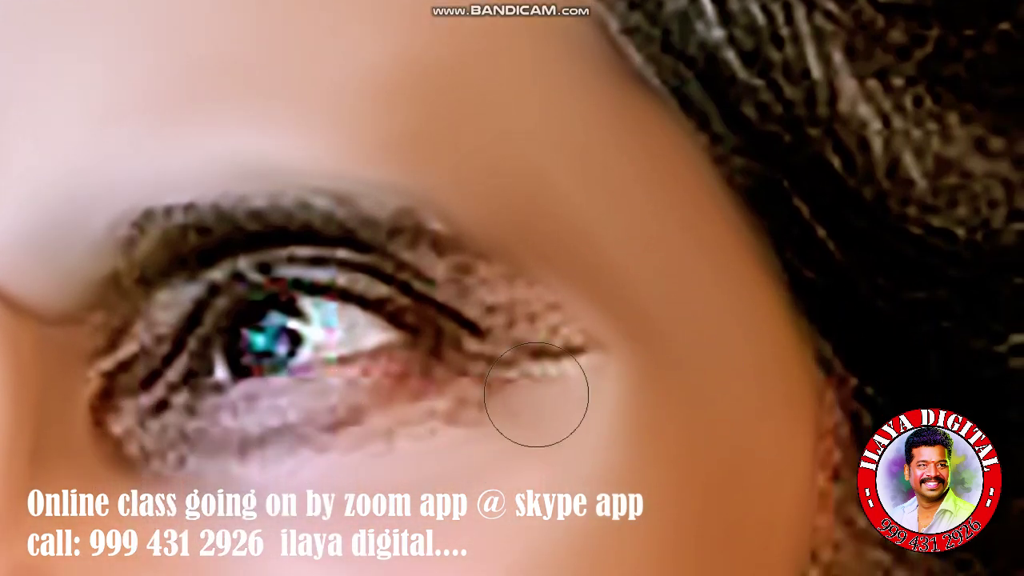
pyautogui.press('[')
pyautogui.press('[')
pyautogui.press('[')
pyautogui.press('[')
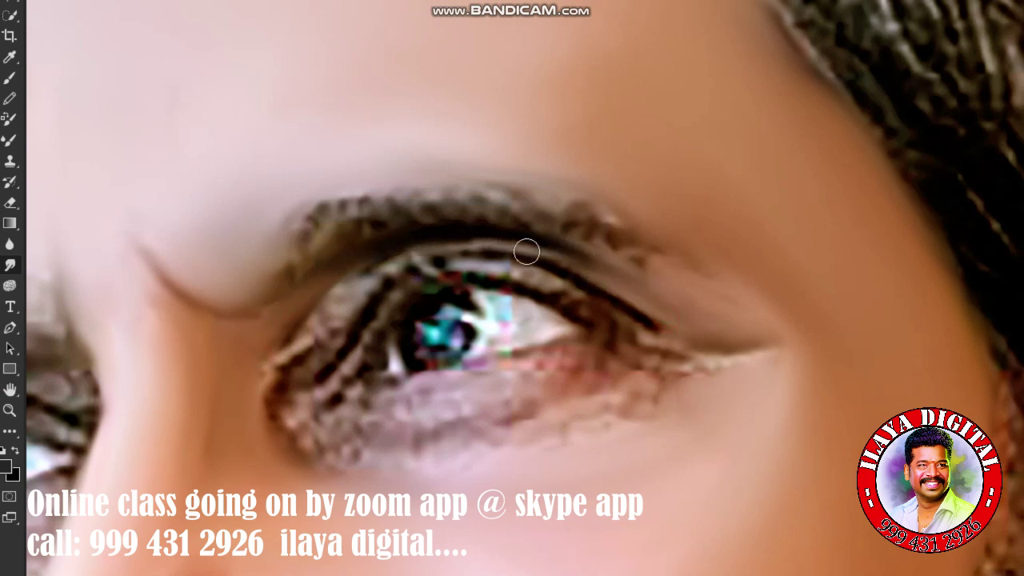
# Smooth the light streak under the upper lashes and the lower eyelid texture
pyautogui.moveTo(526, 253); pyautogui.dragTo(326, 312)
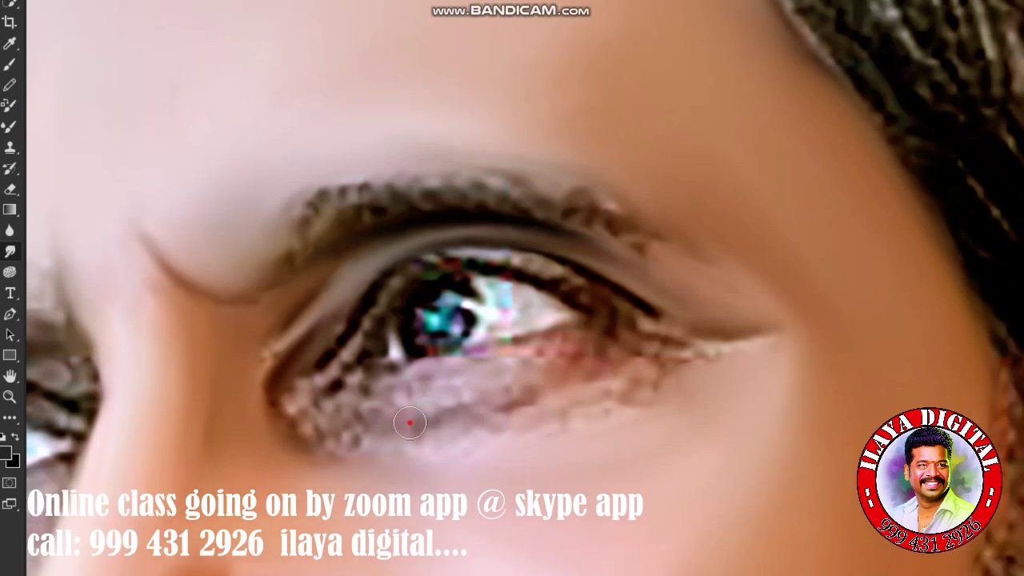
pyautogui.moveTo(345, 417); pyautogui.dragTo(596, 381)
pyautogui.moveTo(655, 368); pyautogui.dragTo(295, 417)
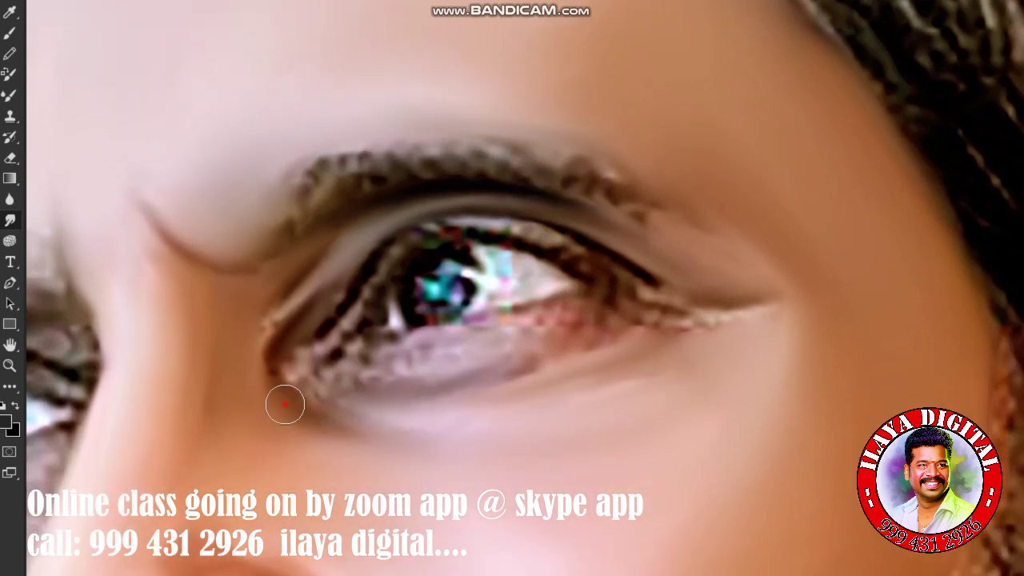
pyautogui.moveTo(295, 417)
pyautogui.mouseDown()
pyautogui.moveTo(693, 321)
pyautogui.moveTo(640, 279)
pyautogui.moveTo(664, 295)
pyautogui.moveTo(660, 311)
pyautogui.mouseUp()
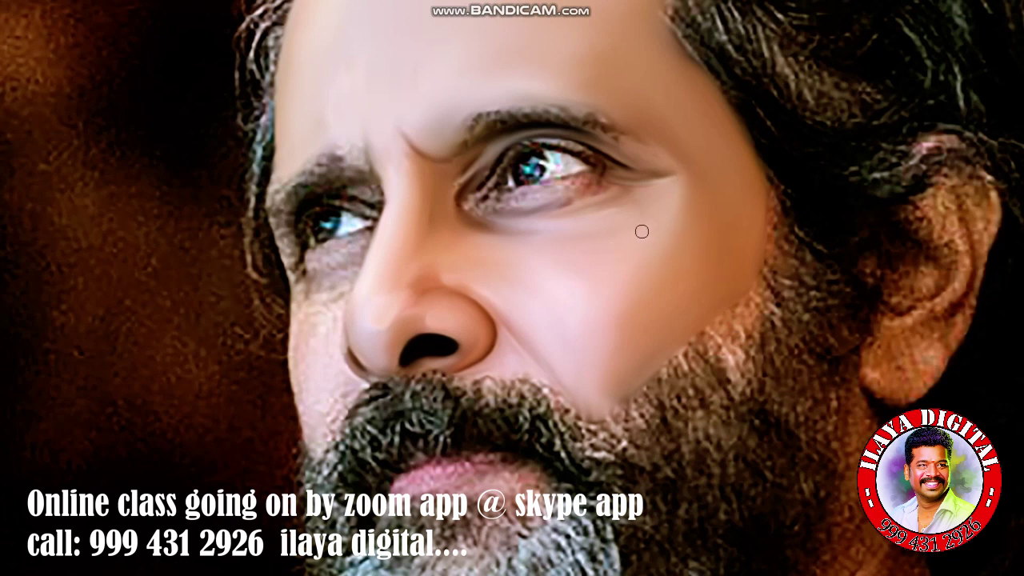
# Magnify the cheek, add a new layer, and pan the close view to the beard
pyautogui.click(643, 278)
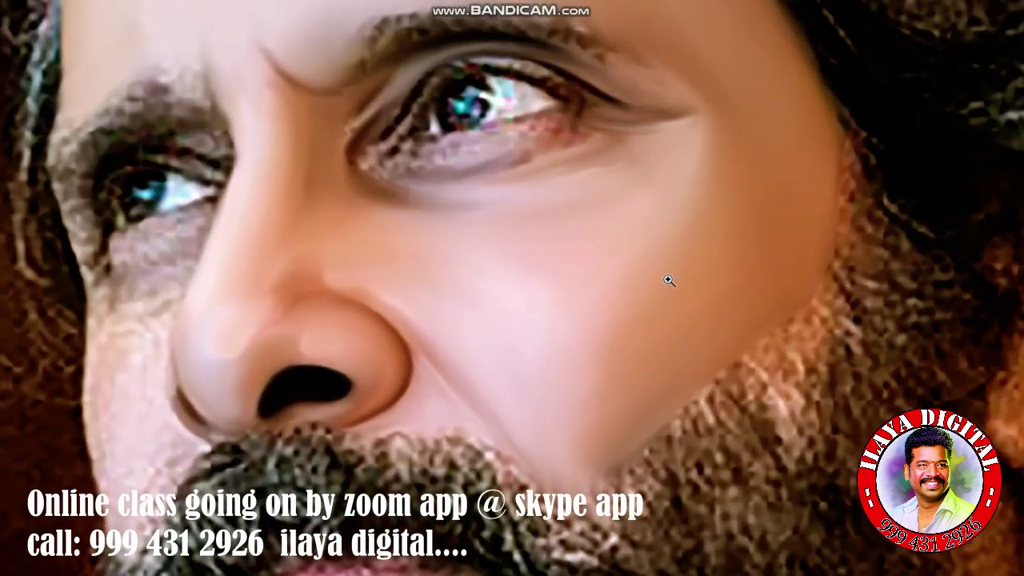
pyautogui.hotkey('ctrl', 'shift', 'n')
pyautogui.press('Return')
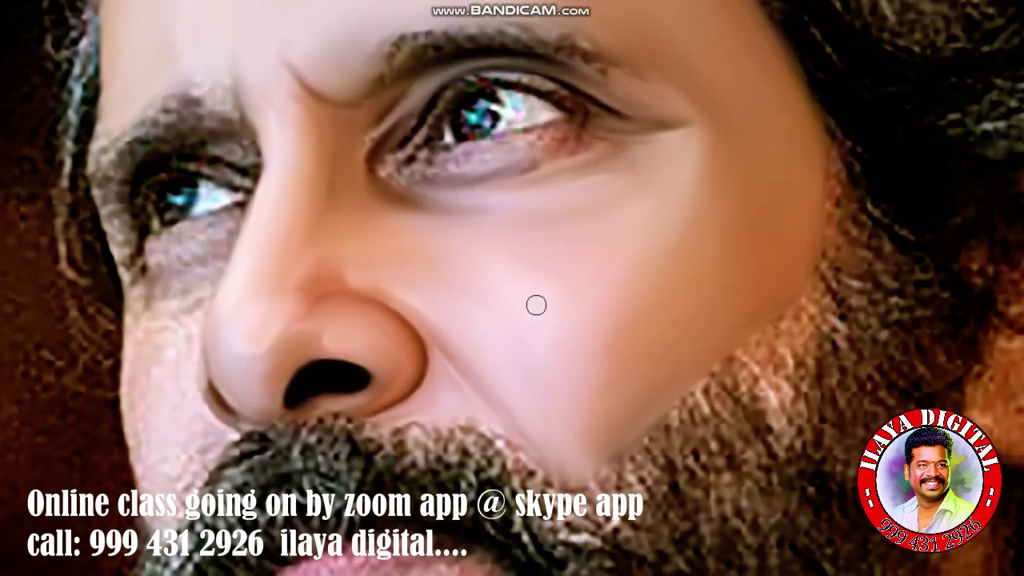
pyautogui.click(527, 371)
pyautogui.moveTo(611, 279); pyautogui.dragTo(383, 287)
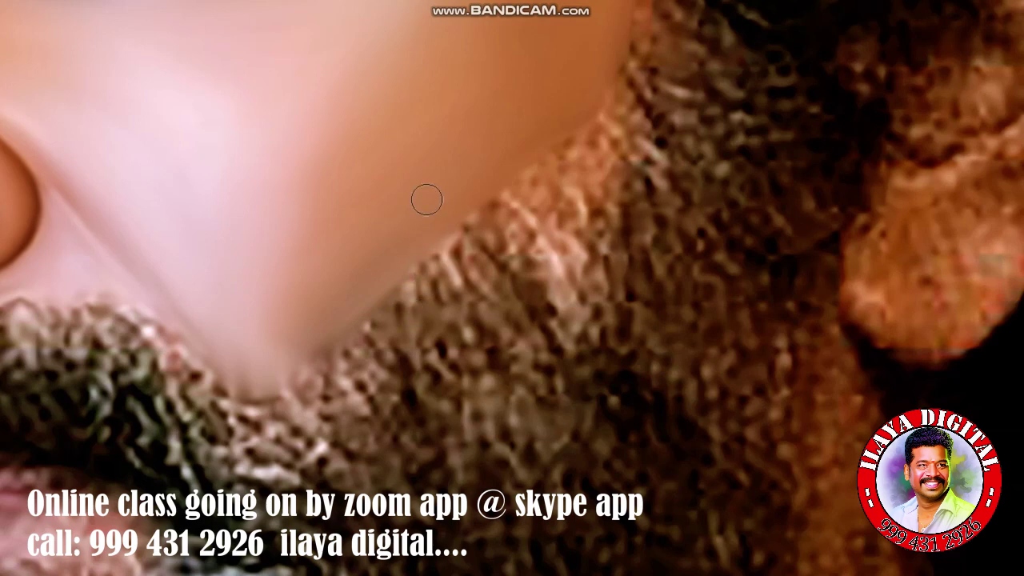
pyautogui.scroll(3, 404, 178)
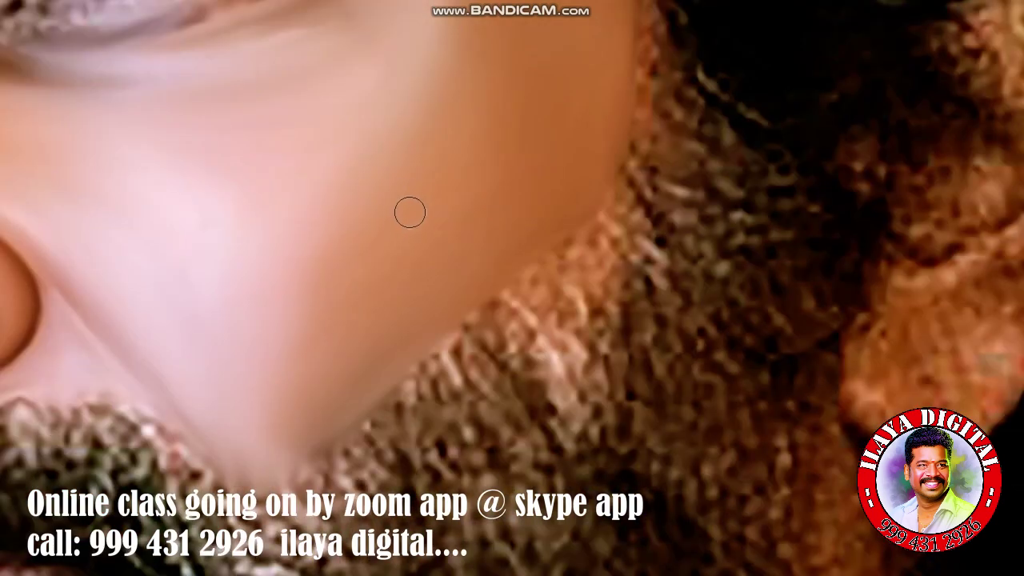
pyautogui.rightClick(428, 234)
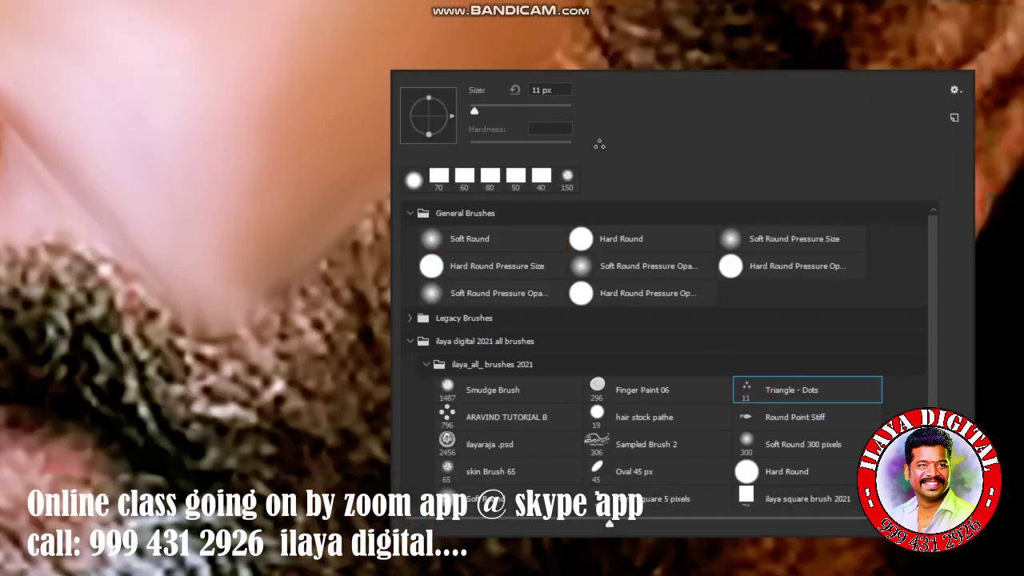
# Close the brush picker with the Triangle - Dots 11 px preset chosen
pyautogui.click(592, 36)
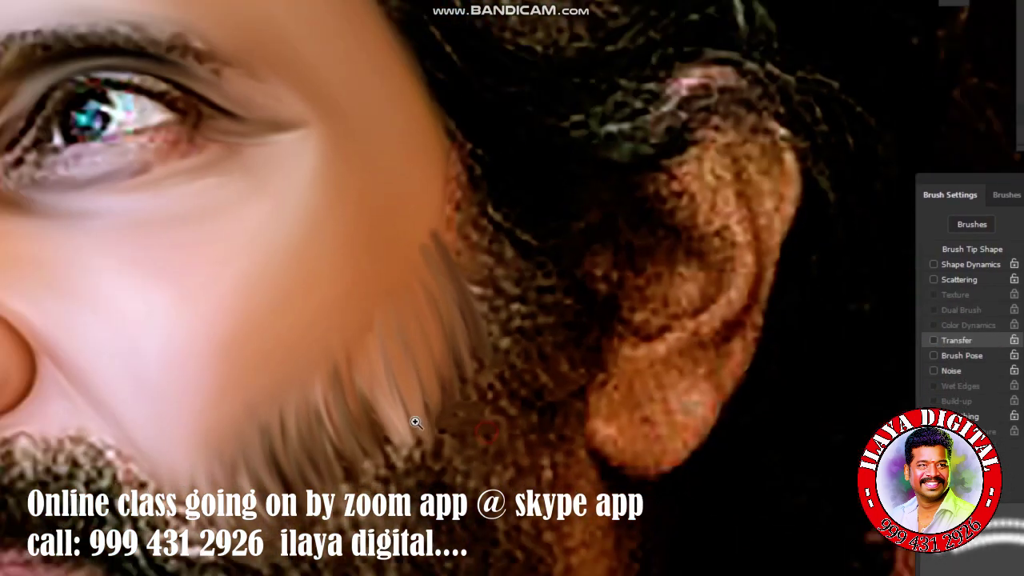
# Undo the beard streaks and enable brush Transfer, leaving Shape Dynamics off
pyautogui.hotkey('ctrl', 'z')
pyautogui.hotkey('ctrl', 'z')
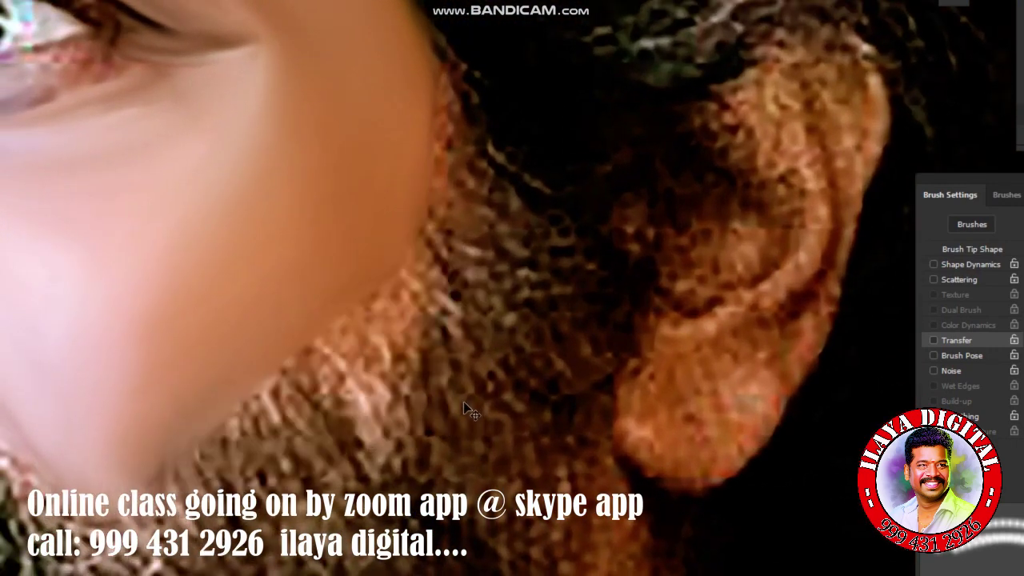
pyautogui.click(760, 342)
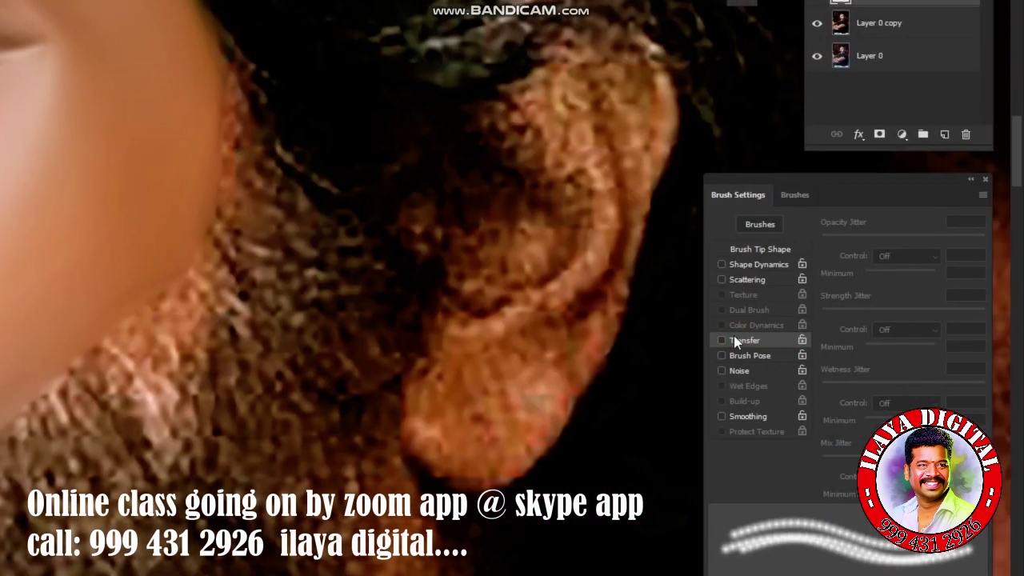
pyautogui.click(744, 267)
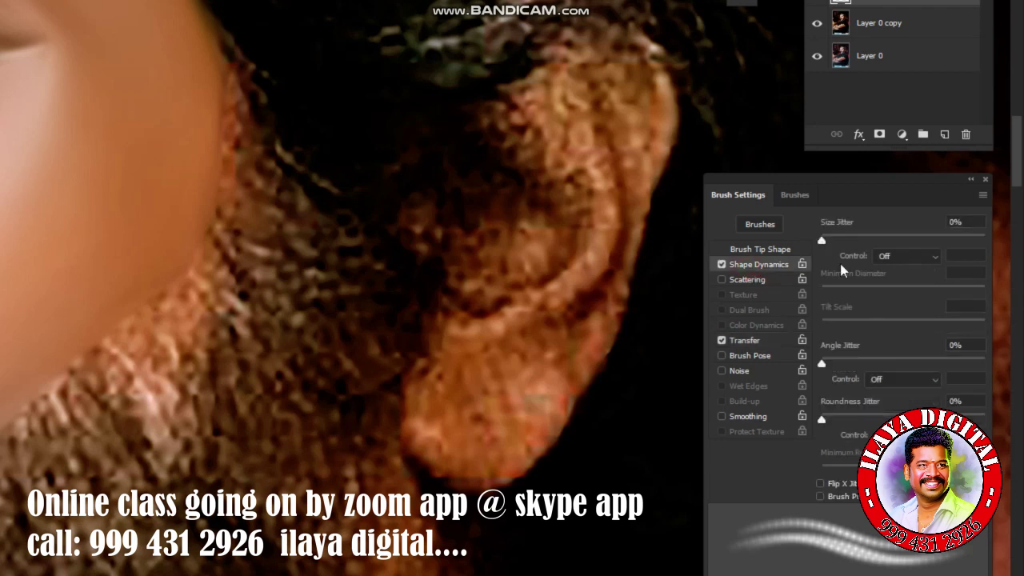
pyautogui.click(904, 261)
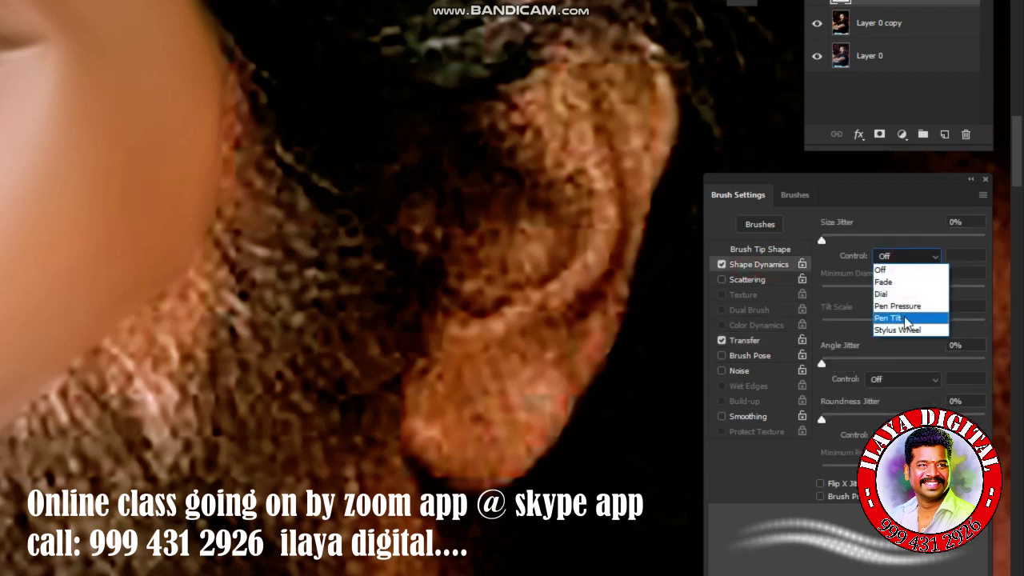
pyautogui.click(727, 273)
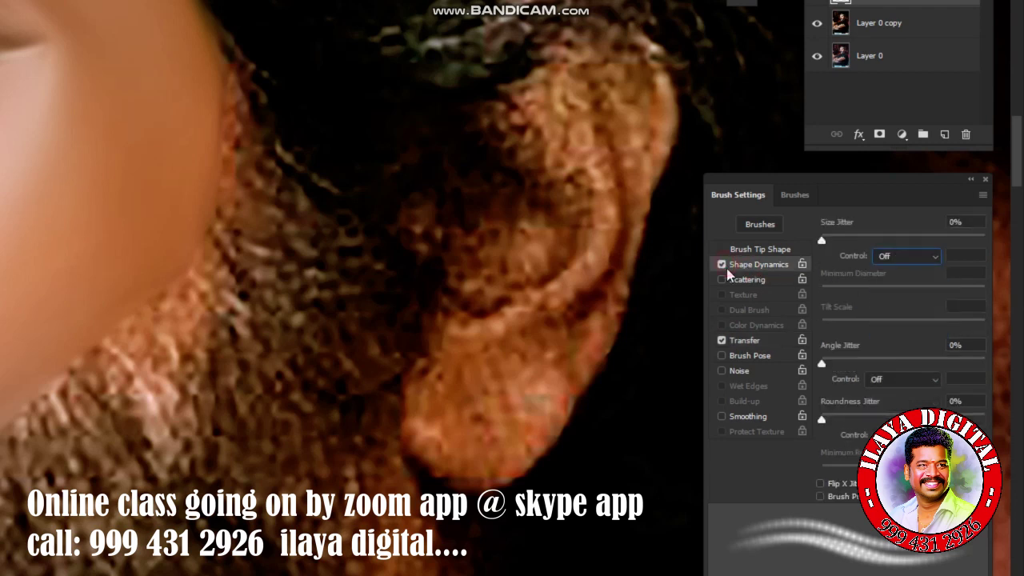
pyautogui.click(721, 264)
pyautogui.click(770, 342)
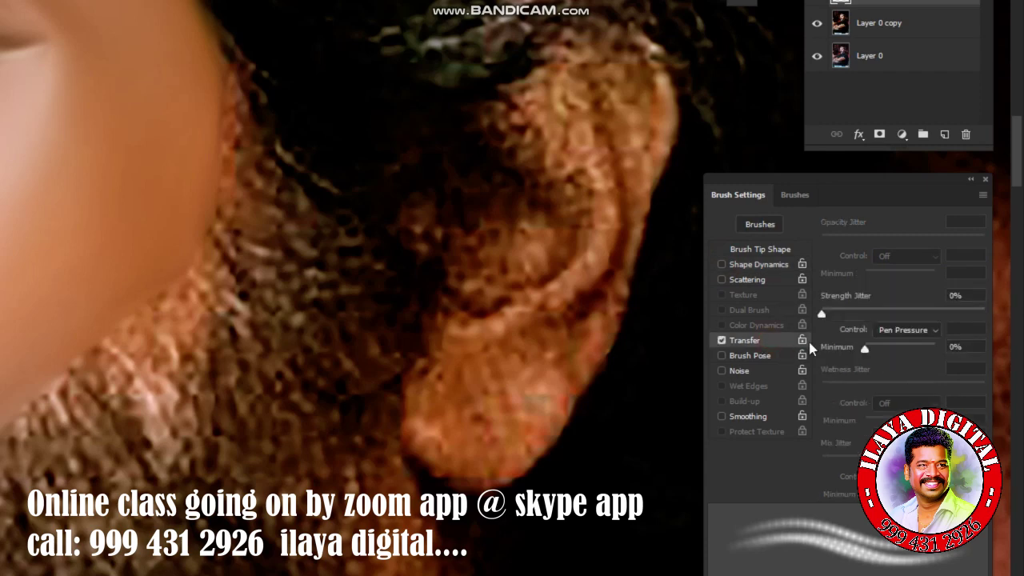
pyautogui.click(491, 314)
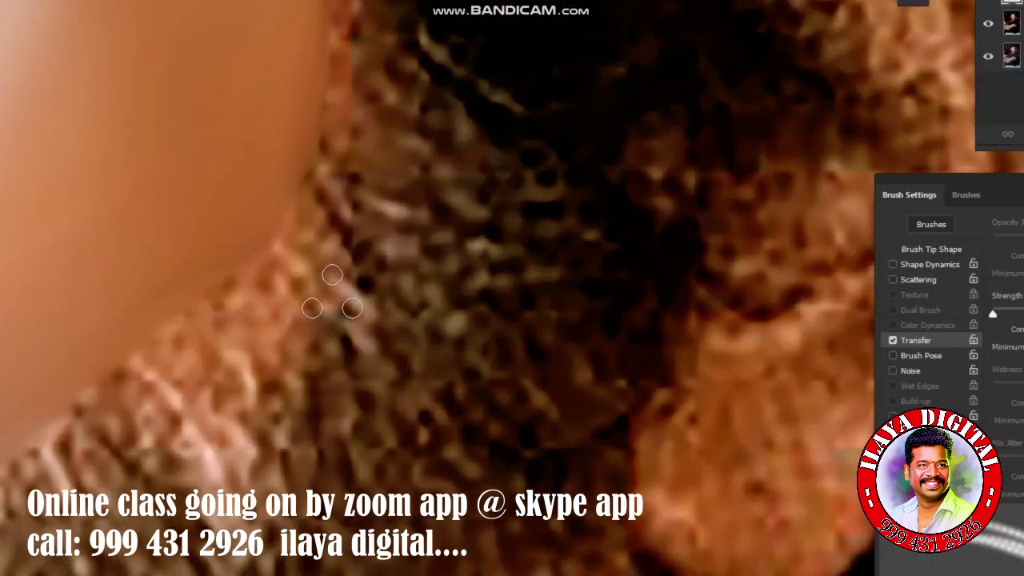
# Pull the hair edge beside the cheek into long strands, then bring up Bandicam
pyautogui.moveTo(240, 206); pyautogui.dragTo(400, 308)
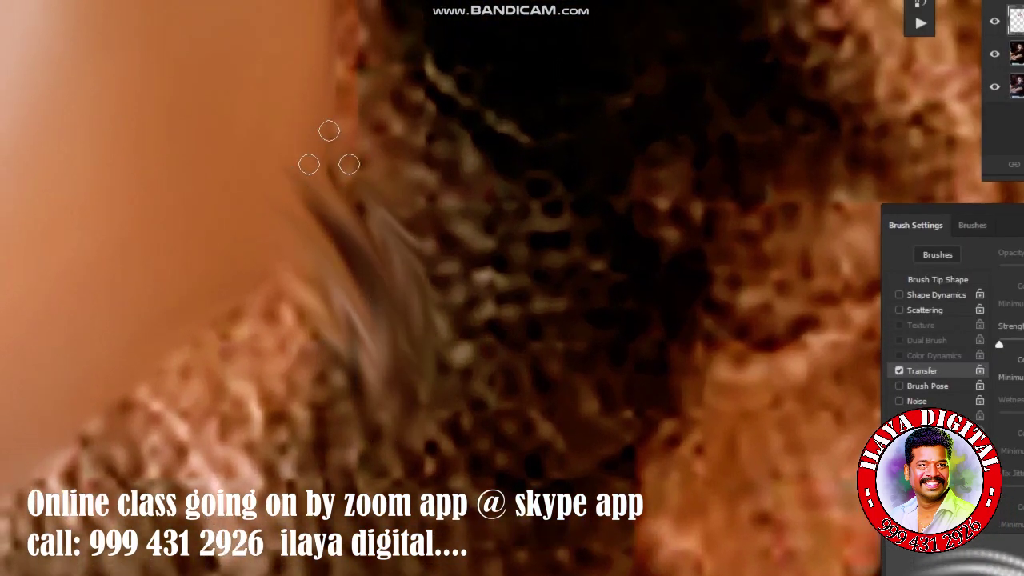
pyautogui.moveTo(329, 152)
pyautogui.mouseDown()
pyautogui.moveTo(359, 142)
pyautogui.moveTo(450, 284)
pyautogui.mouseUp()
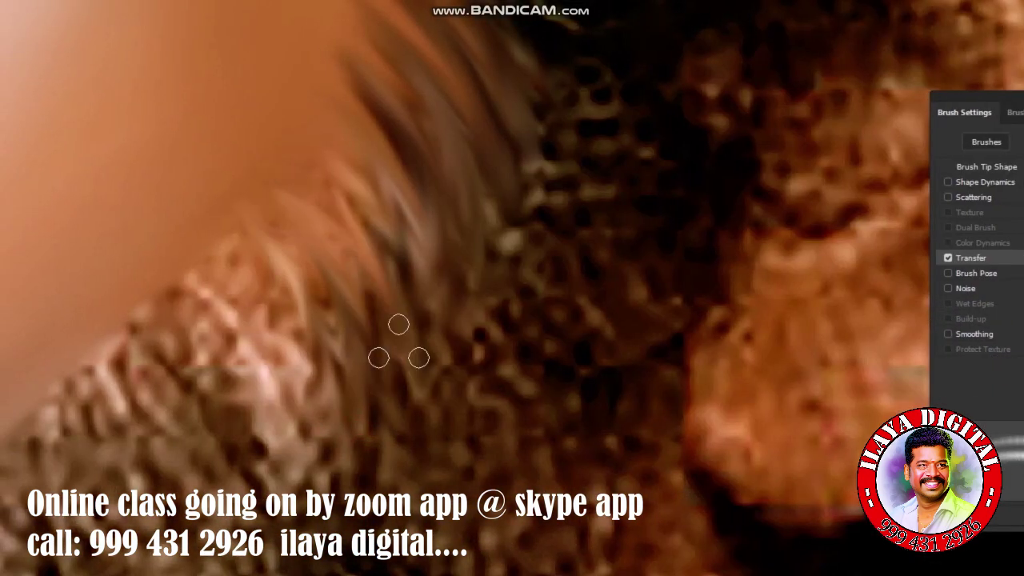
pyautogui.moveTo(398, 347)
pyautogui.mouseDown()
pyautogui.moveTo(295, 188)
pyautogui.moveTo(333, 293)
pyautogui.moveTo(264, 144)
pyautogui.mouseUp()
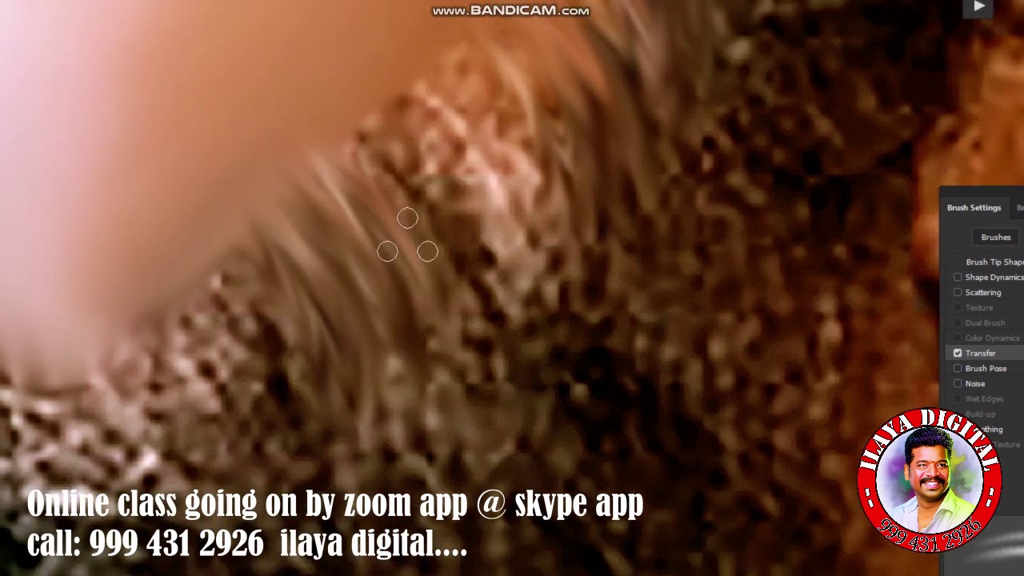
pyautogui.moveTo(407, 228)
pyautogui.mouseDown()
pyautogui.moveTo(477, 340)
pyautogui.moveTo(434, 228)
pyautogui.mouseUp()
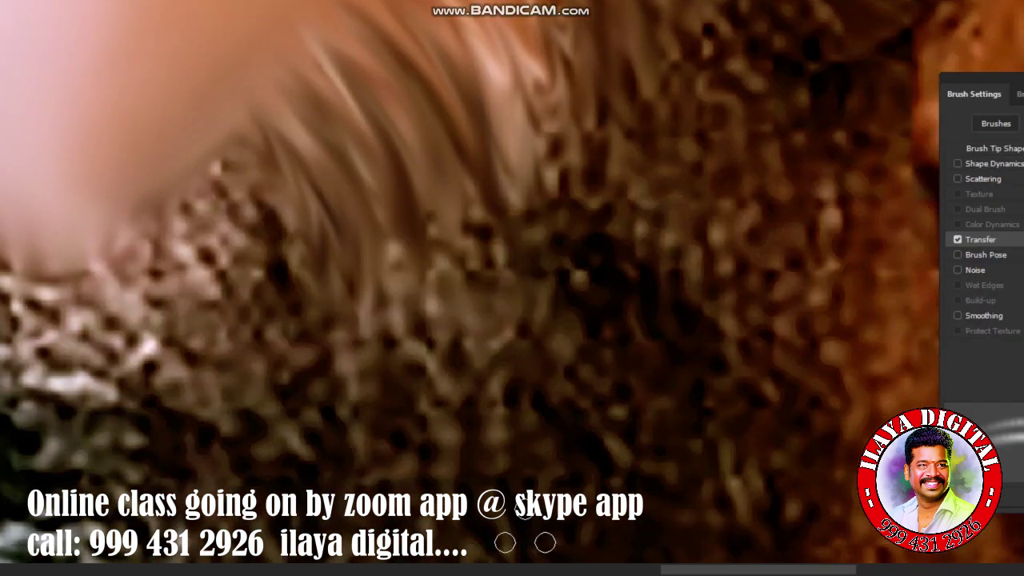
pyautogui.click(542, 566)
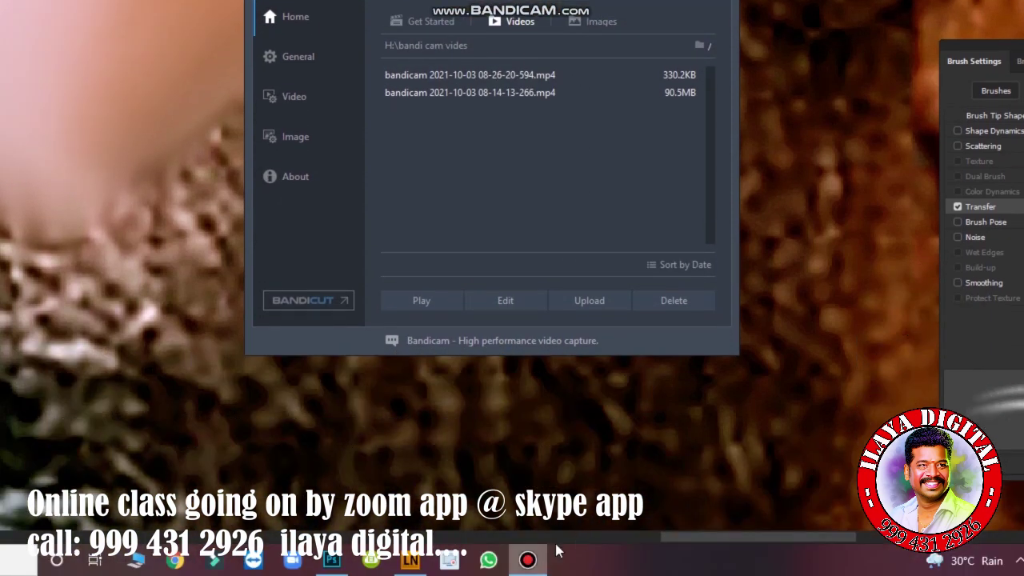
# Minimise the Bandicam recorder so the Photoshop portrait shows again
pyautogui.click(552, 559)
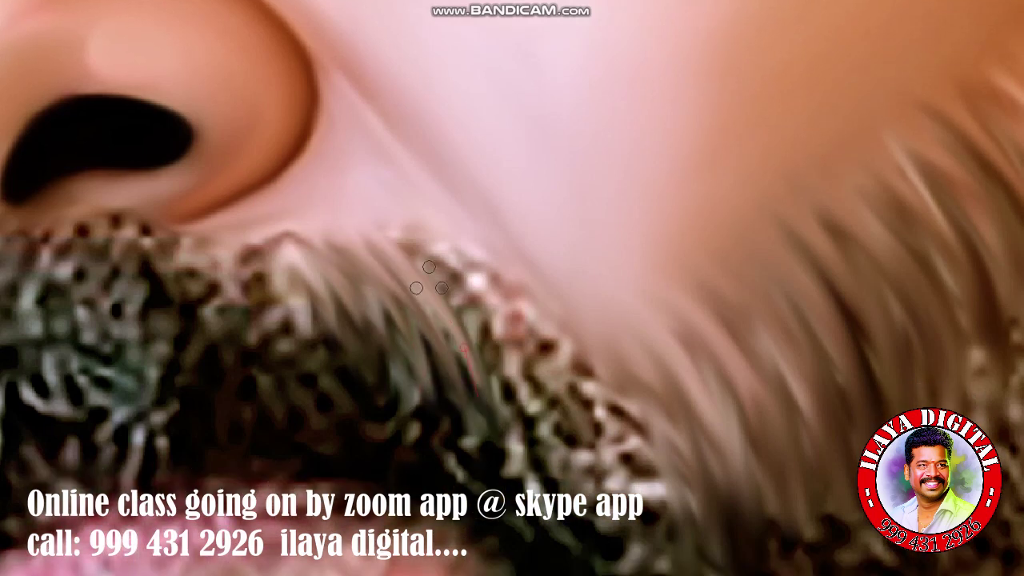
# Smudge light hair strokes through the dark left and centre mustache areas
pyautogui.moveTo(429, 277); pyautogui.dragTo(480, 392)
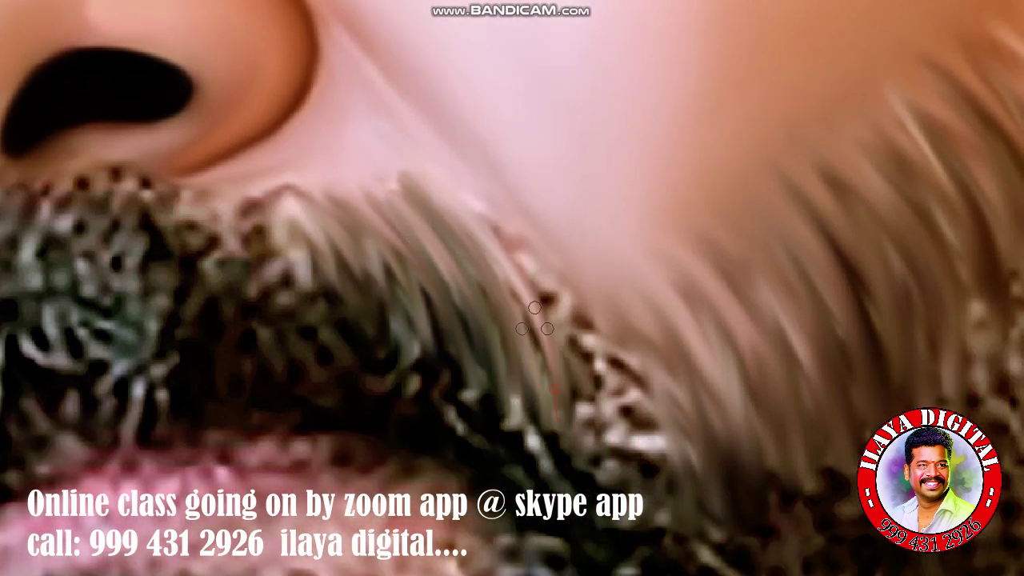
pyautogui.moveTo(520, 288); pyautogui.dragTo(568, 392)
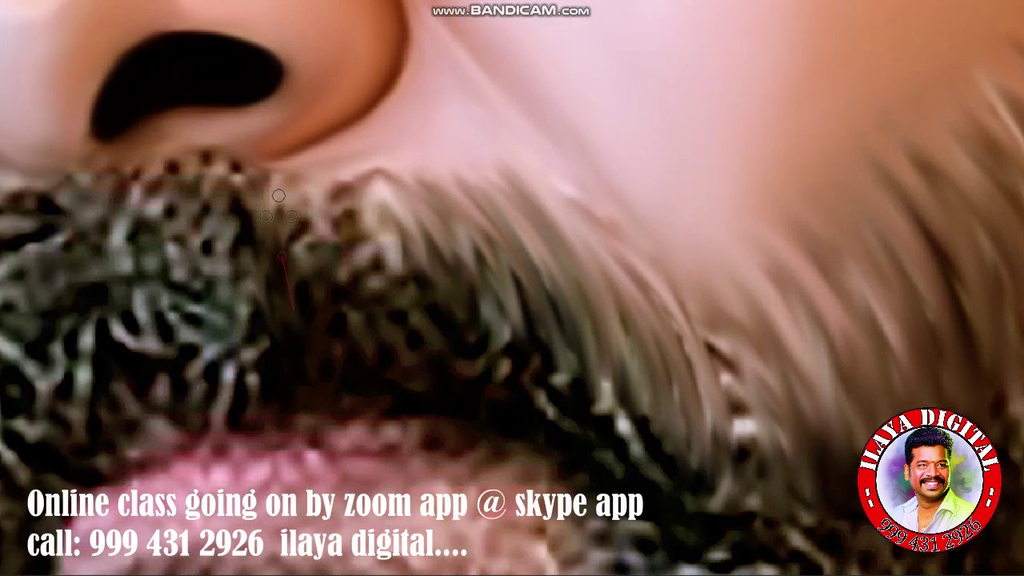
pyautogui.moveTo(278, 200); pyautogui.dragTo(288, 304)
pyautogui.moveTo(320, 184); pyautogui.dragTo(336, 288)
pyautogui.moveTo(360, 224); pyautogui.dragTo(384, 320)
pyautogui.moveTo(400, 200); pyautogui.dragTo(424, 344)
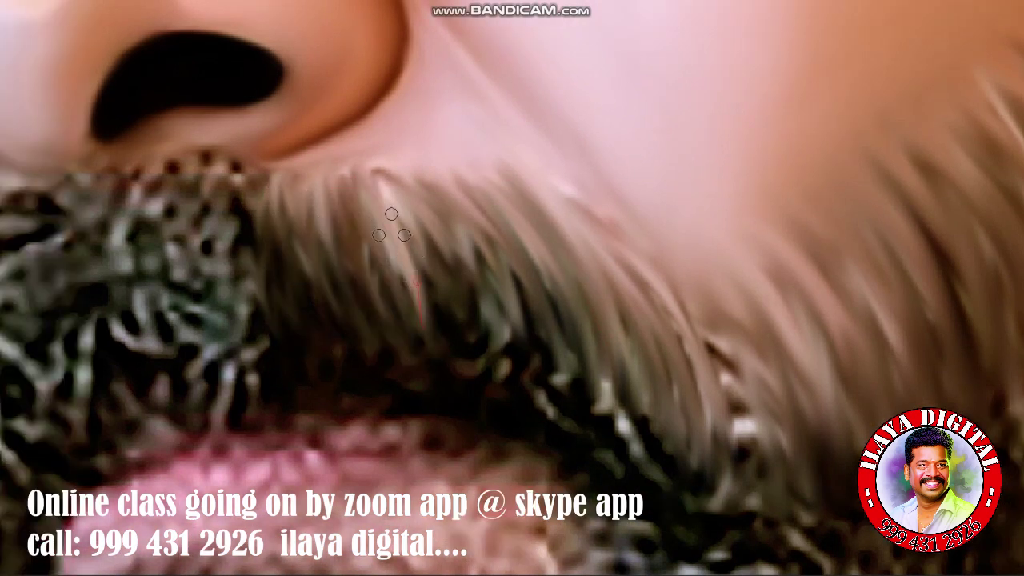
pyautogui.moveTo(391, 226); pyautogui.dragTo(464, 327)
pyautogui.moveTo(396, 200); pyautogui.dragTo(488, 344)
pyautogui.moveTo(444, 240)
pyautogui.mouseDown()
pyautogui.moveTo(492, 328)
pyautogui.moveTo(485, 400)
pyautogui.mouseUp()
pyautogui.moveTo(468, 268)
pyautogui.mouseDown()
pyautogui.moveTo(487, 371)
pyautogui.moveTo(512, 334)
pyautogui.mouseUp()
# Smudge the right mustache patches into strands and zoom out to the lower face
pyautogui.scroll(-1, 512, 334)
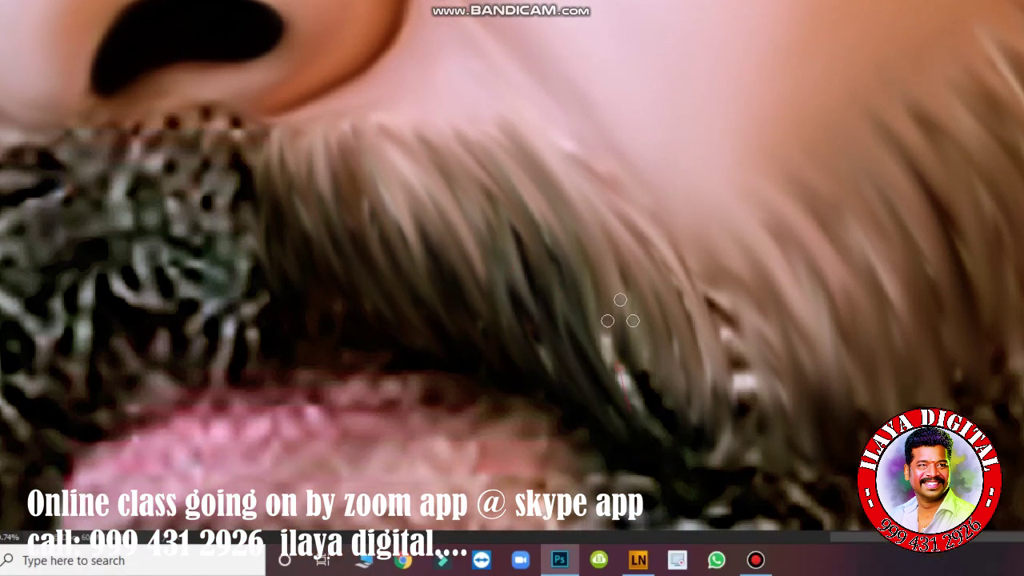
pyautogui.moveTo(620, 312)
pyautogui.mouseDown()
pyautogui.moveTo(677, 388)
pyautogui.moveTo(727, 423)
pyautogui.moveTo(766, 468)
pyautogui.mouseUp()
pyautogui.moveTo(708, 304); pyautogui.dragTo(744, 408)
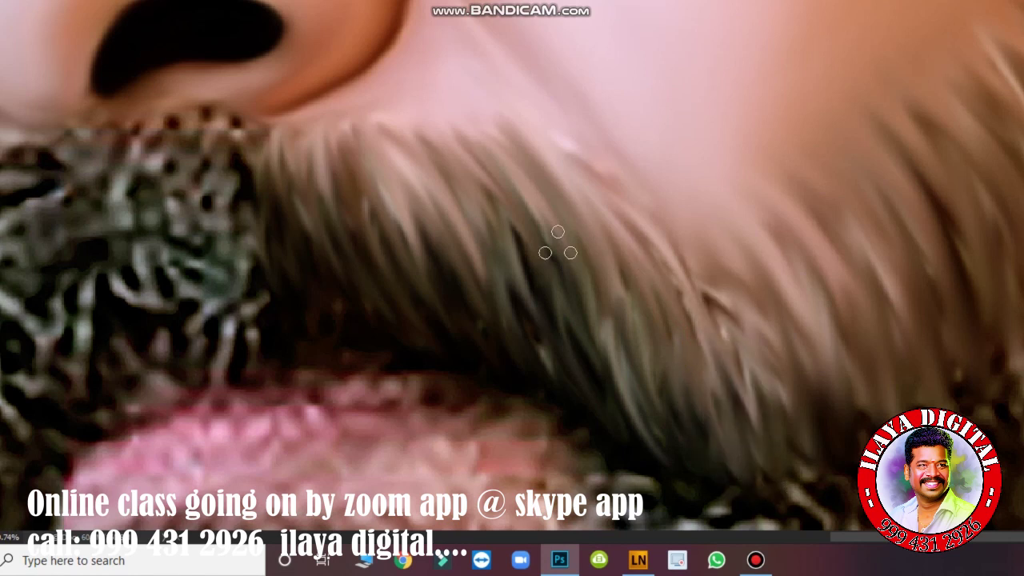
pyautogui.moveTo(582, 366)
pyautogui.mouseDown()
pyautogui.moveTo(679, 441)
pyautogui.moveTo(672, 322)
pyautogui.moveTo(679, 440)
pyautogui.moveTo(570, 233)
pyautogui.mouseUp()
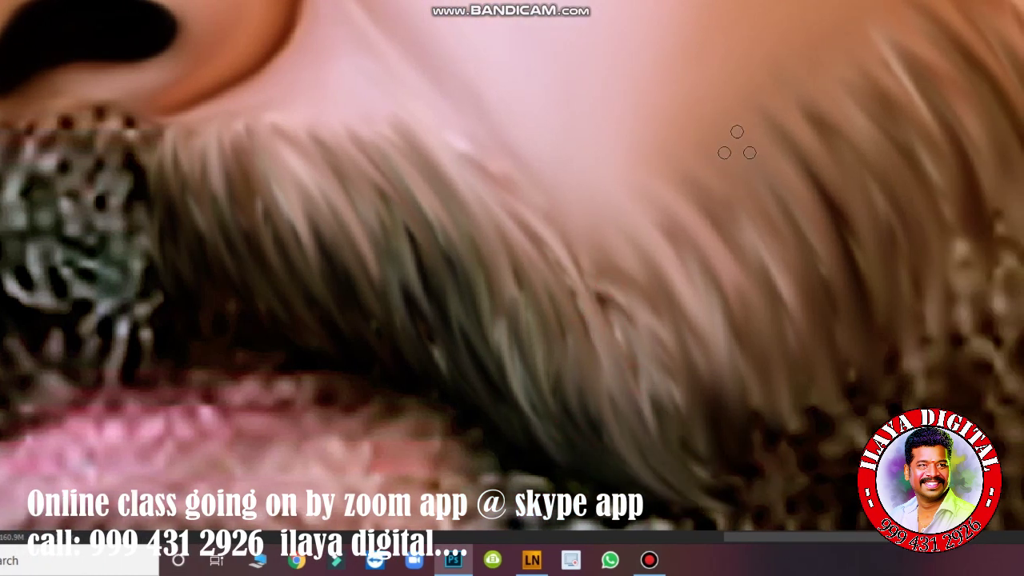
pyautogui.scroll(-3, 736, 142)
pyautogui.scroll(-2, 728, 216)
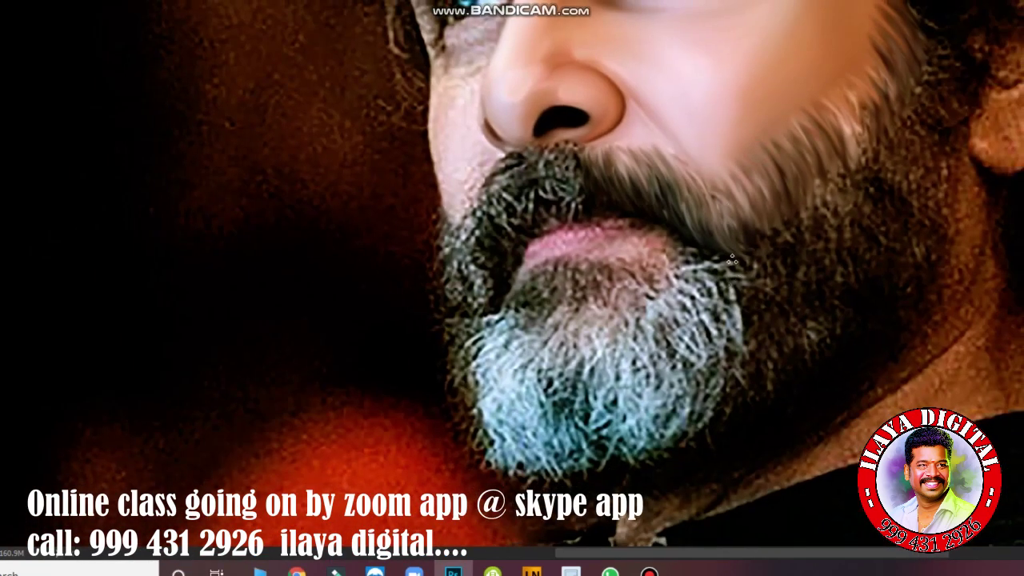
# Give the smudge brush tip 1% spacing and 67% hardness
pyautogui.click(646, 161)
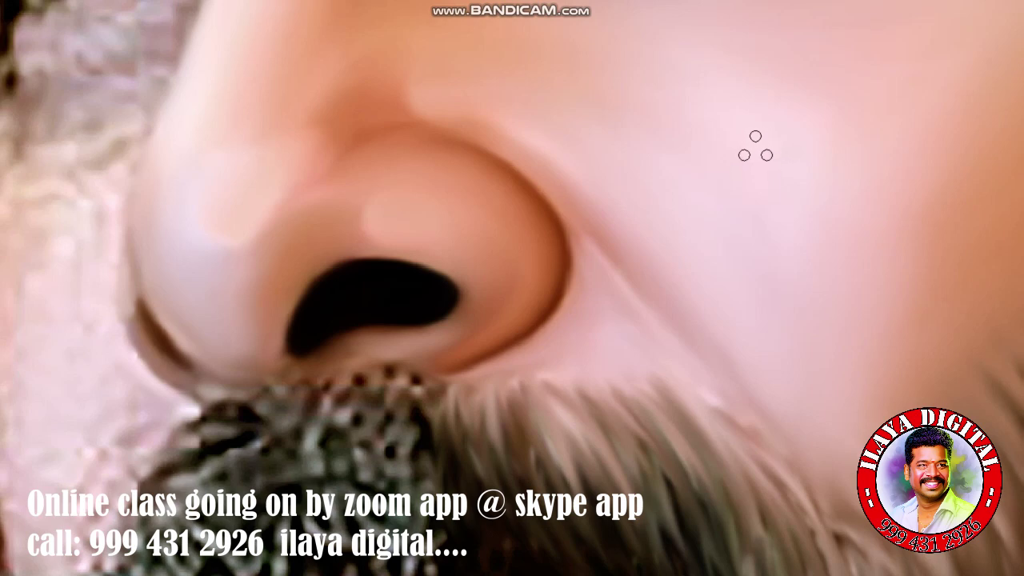
pyautogui.rightClick(575, 256)
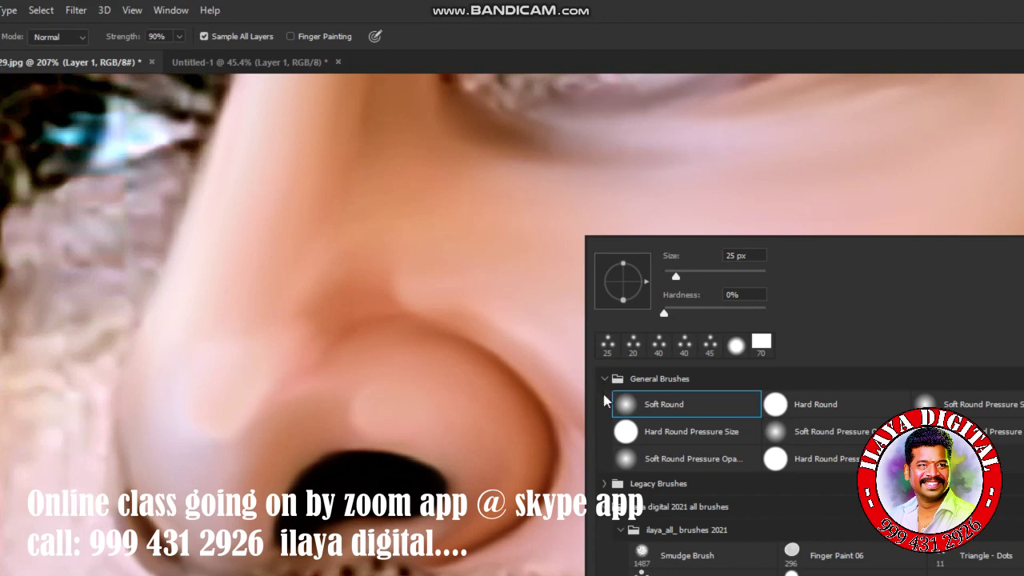
pyautogui.click(551, 37)
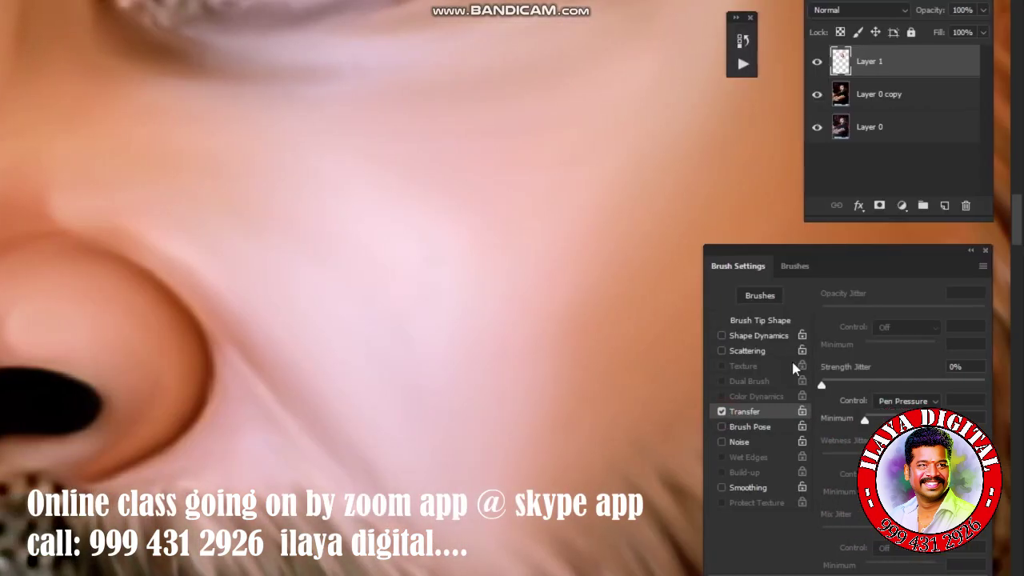
pyautogui.click(773, 321)
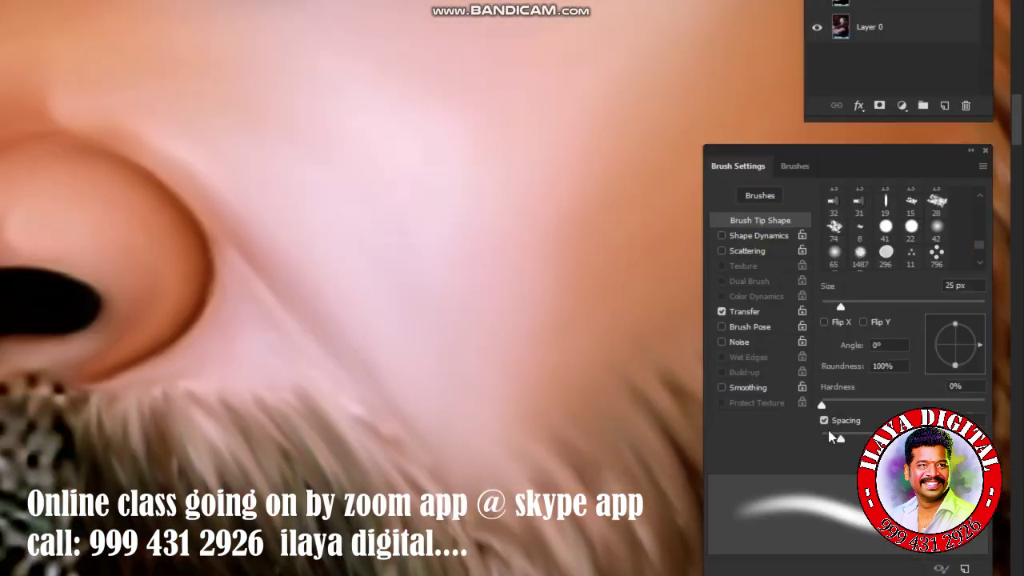
pyautogui.moveTo(837, 438); pyautogui.dragTo(822, 439)
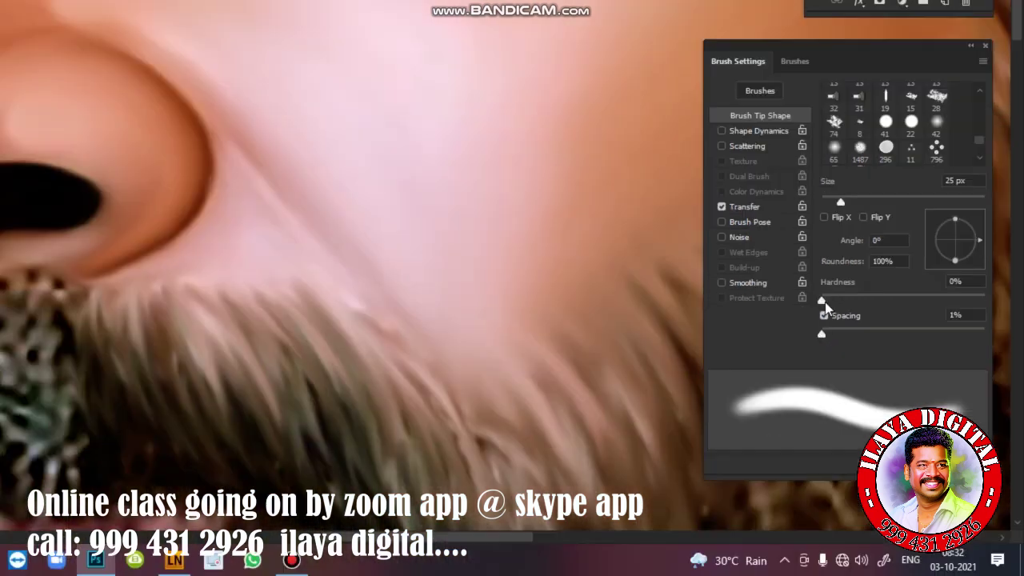
pyautogui.moveTo(821, 300); pyautogui.dragTo(933, 310)
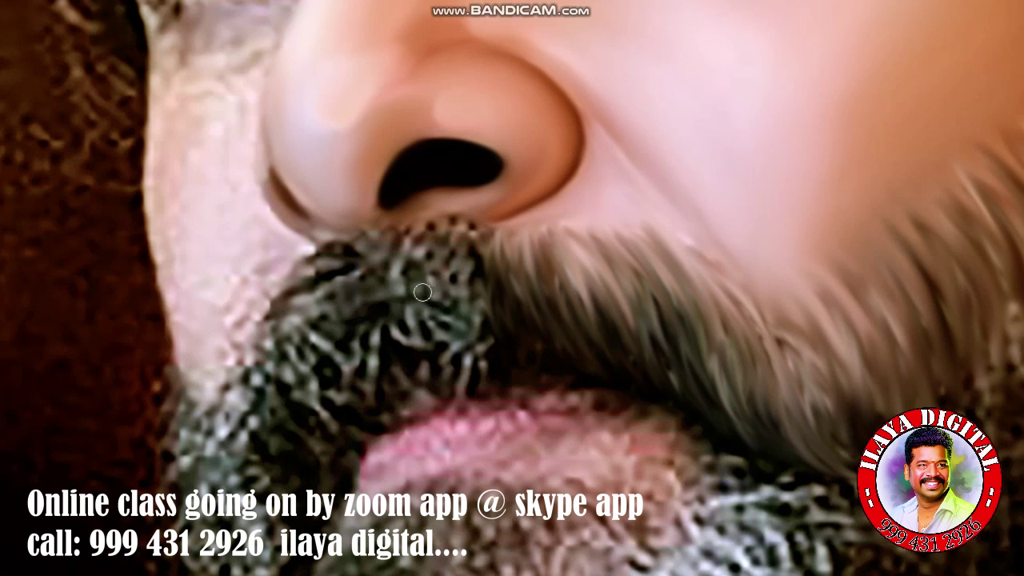
# Turn off Lazy Nezumi smoothing and paint three light hair strands down the moustache
pyautogui.hotkey('ctrl', 'alt', 'space')
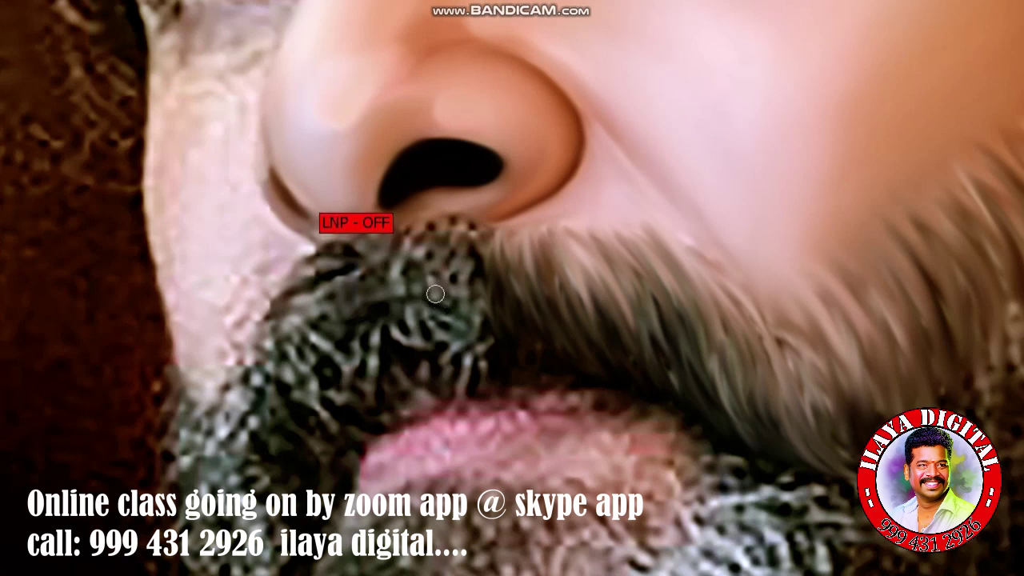
pyautogui.moveTo(444, 334); pyautogui.dragTo(450, 244)
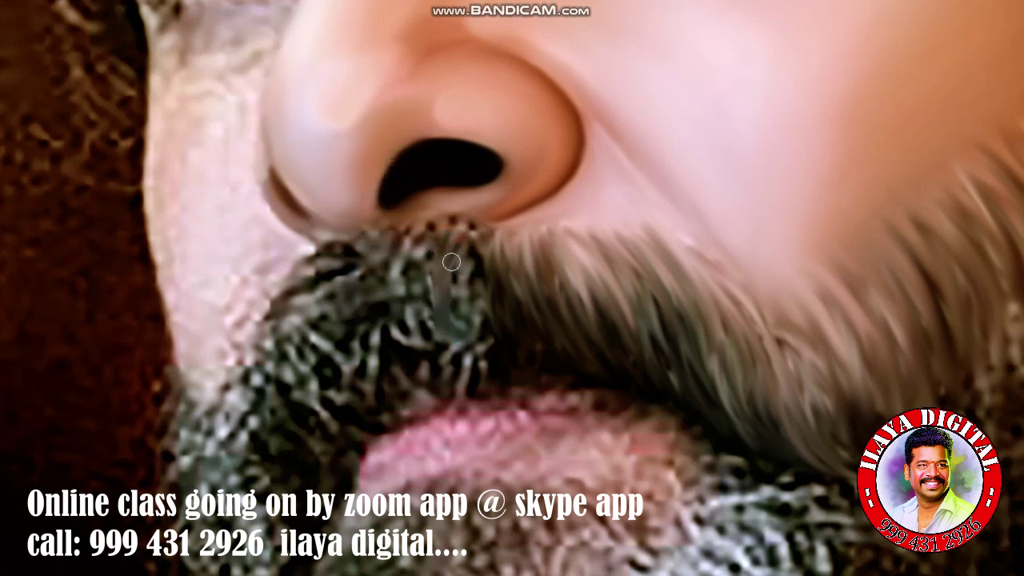
pyautogui.moveTo(454, 360); pyautogui.dragTo(477, 233)
pyautogui.moveTo(470, 320); pyautogui.dragTo(485, 244)
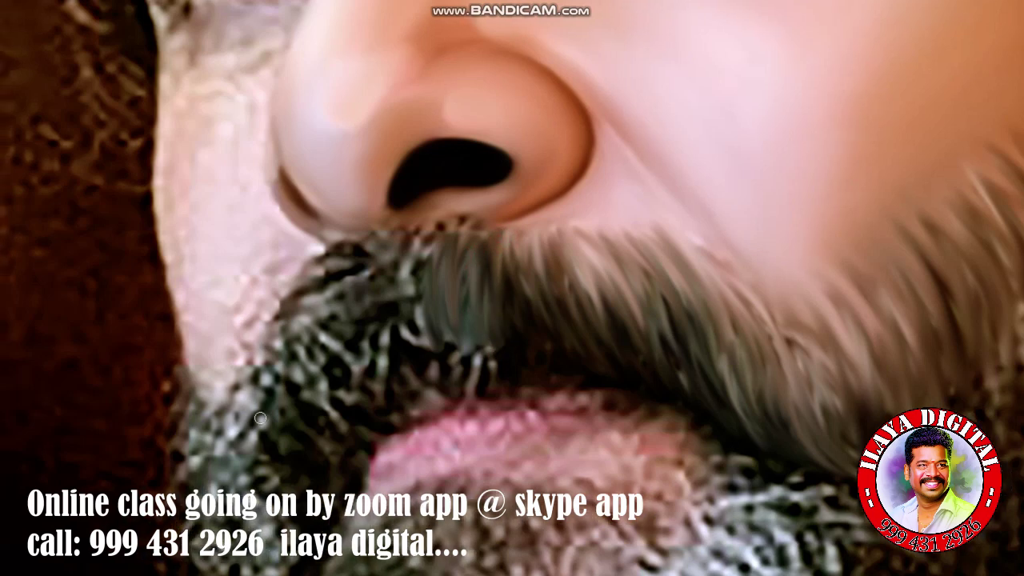
# Smudge the speckled moustache into grey strands, finishing with dark strands along the lip line
pyautogui.moveTo(401, 322); pyautogui.dragTo(429, 298)
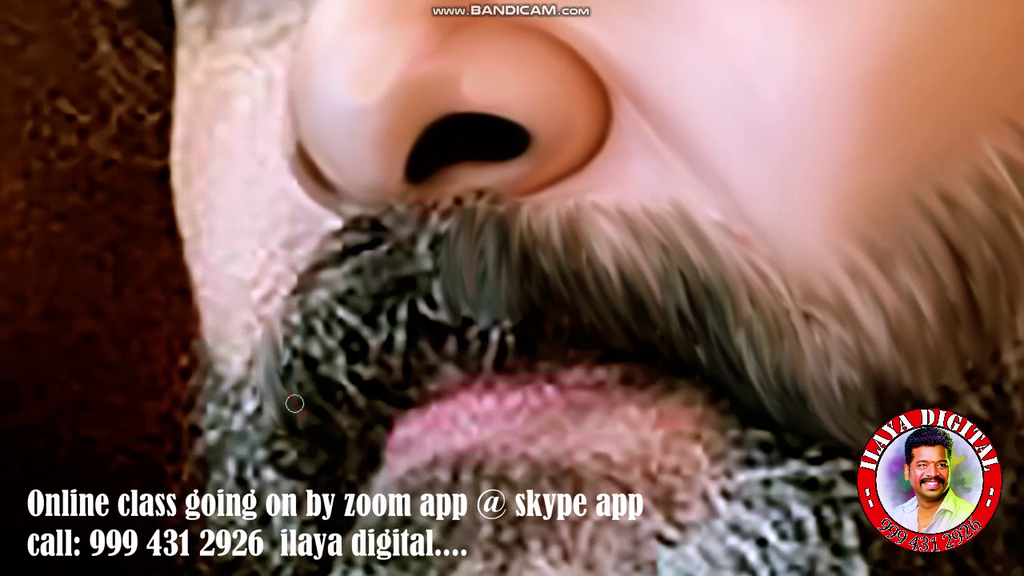
pyautogui.moveTo(294, 403)
pyautogui.mouseDown()
pyautogui.moveTo(348, 236)
pyautogui.moveTo(389, 227)
pyautogui.moveTo(380, 272)
pyautogui.moveTo(408, 233)
pyautogui.moveTo(412, 291)
pyautogui.moveTo(448, 202)
pyautogui.mouseUp()
pyautogui.scroll(-1, 320, 432)
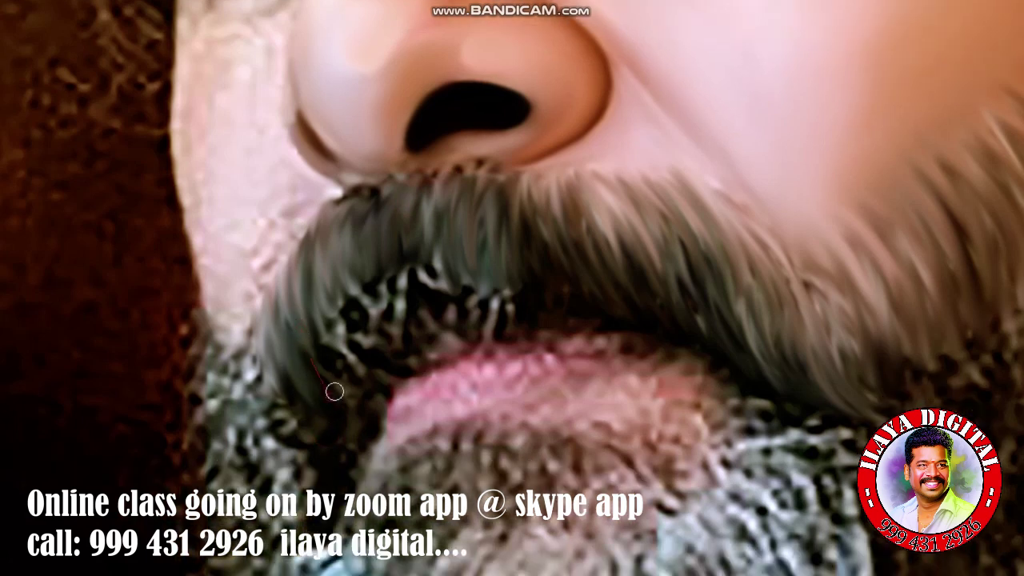
pyautogui.moveTo(331, 272)
pyautogui.mouseDown()
pyautogui.moveTo(379, 236)
pyautogui.moveTo(398, 270)
pyautogui.moveTo(437, 229)
pyautogui.mouseUp()
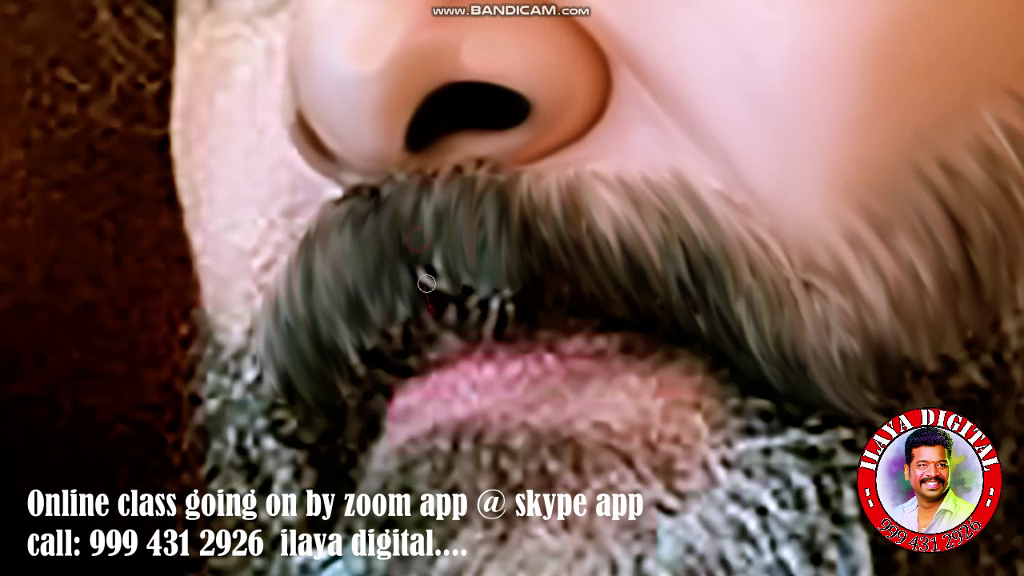
pyautogui.moveTo(427, 282)
pyautogui.mouseDown()
pyautogui.moveTo(446, 222)
pyautogui.moveTo(474, 237)
pyautogui.mouseUp()
pyautogui.moveTo(492, 307); pyautogui.dragTo(513, 279)
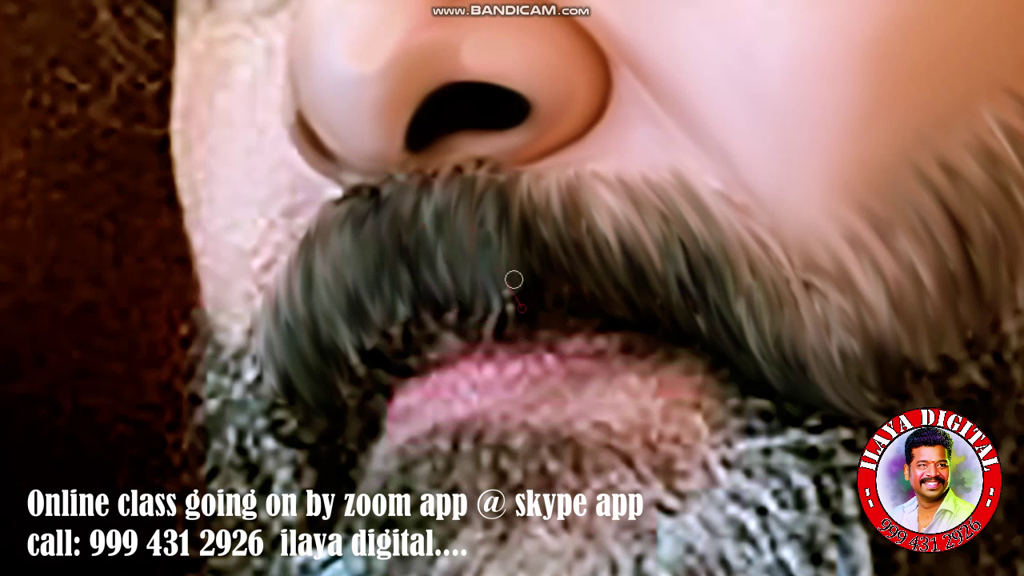
pyautogui.scroll(-3, 274, 347)
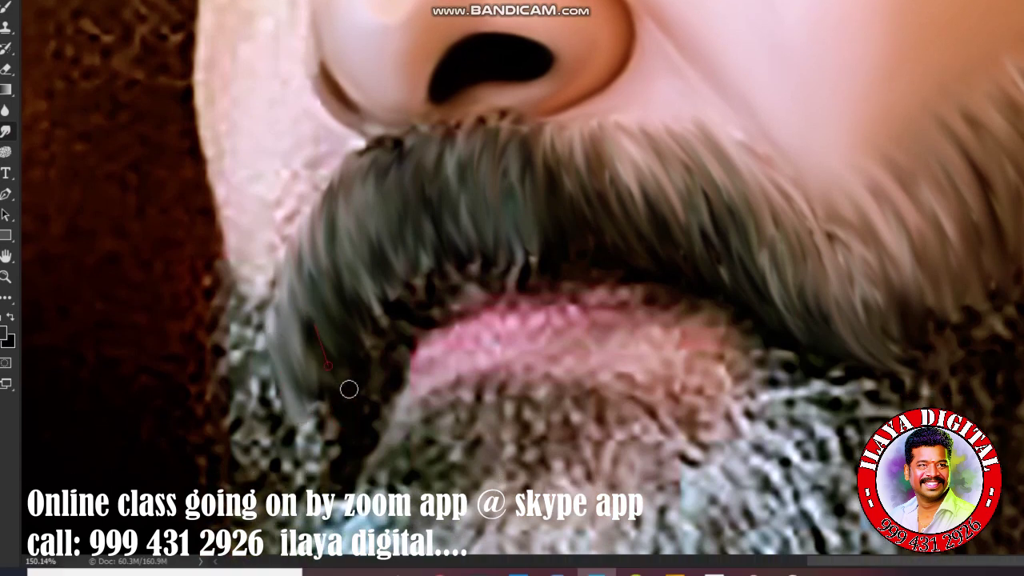
pyautogui.moveTo(336, 278)
pyautogui.mouseDown()
pyautogui.moveTo(403, 315)
pyautogui.moveTo(419, 275)
pyautogui.mouseUp()
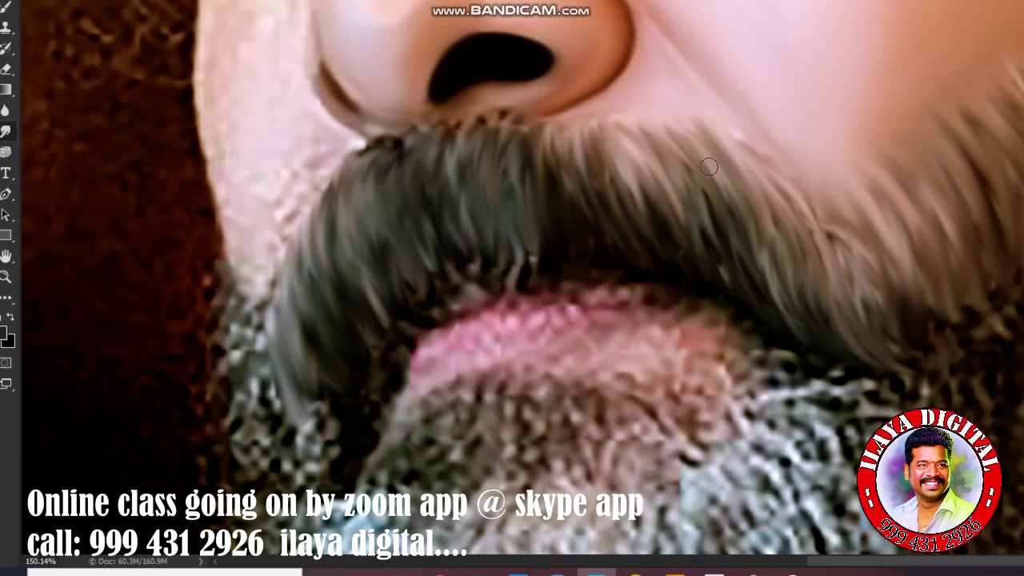
# Switch the smudge brush to the Hard Square 5 pixels tip, keeping Transfer enabled
pyautogui.rightClick(702, 192)
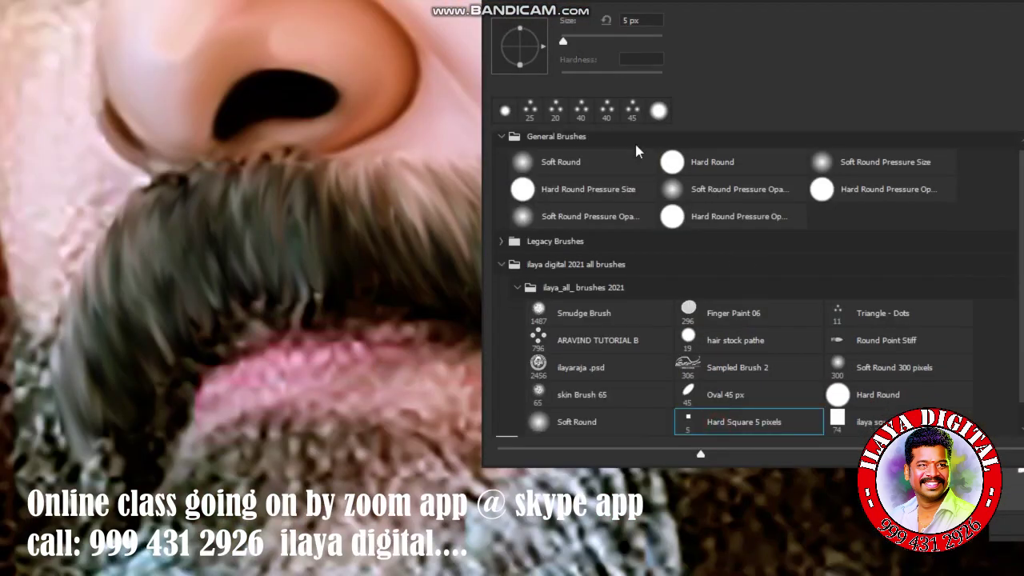
pyautogui.press('Return')
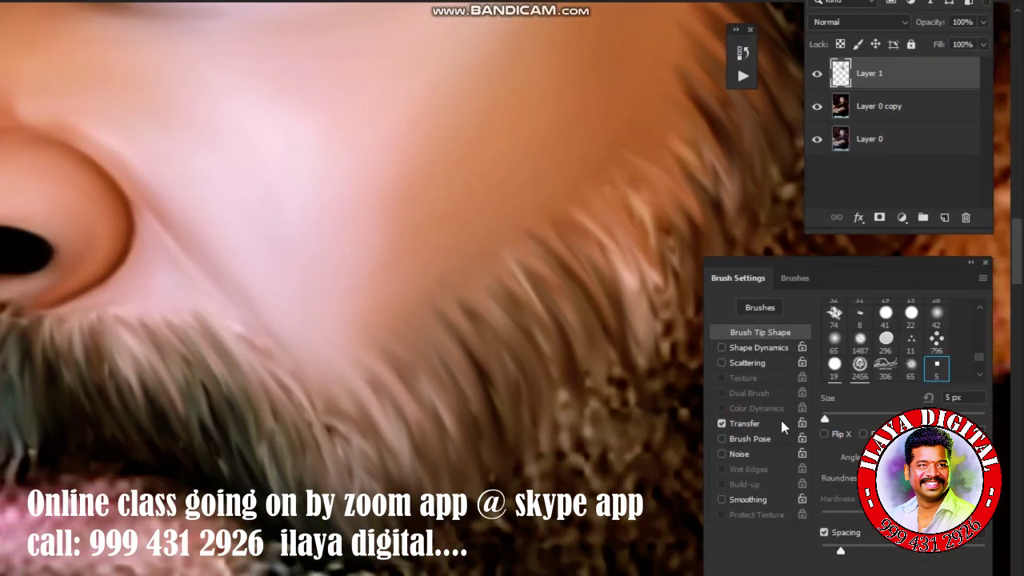
pyautogui.click(795, 424)
pyautogui.click(760, 332)
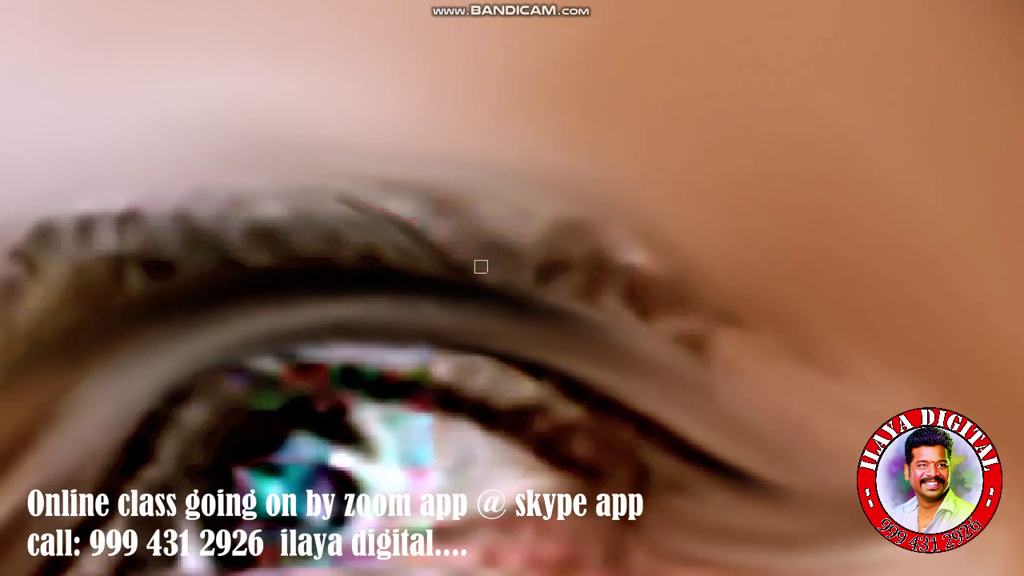
# Smudge along the upper eyelash line into fine hair strokes
pyautogui.moveTo(488, 228); pyautogui.dragTo(637, 259)
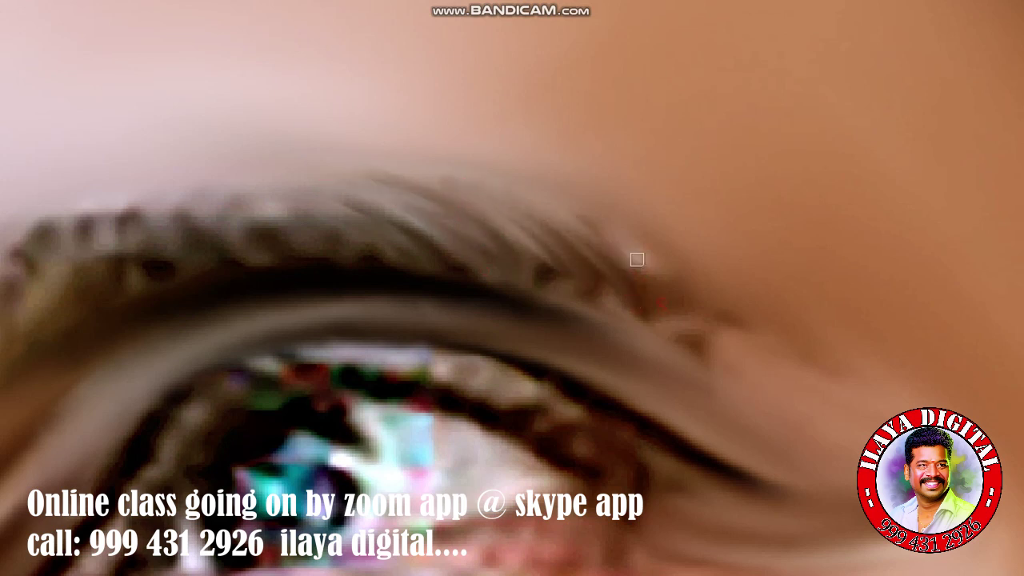
pyautogui.moveTo(698, 325); pyautogui.dragTo(698, 326)
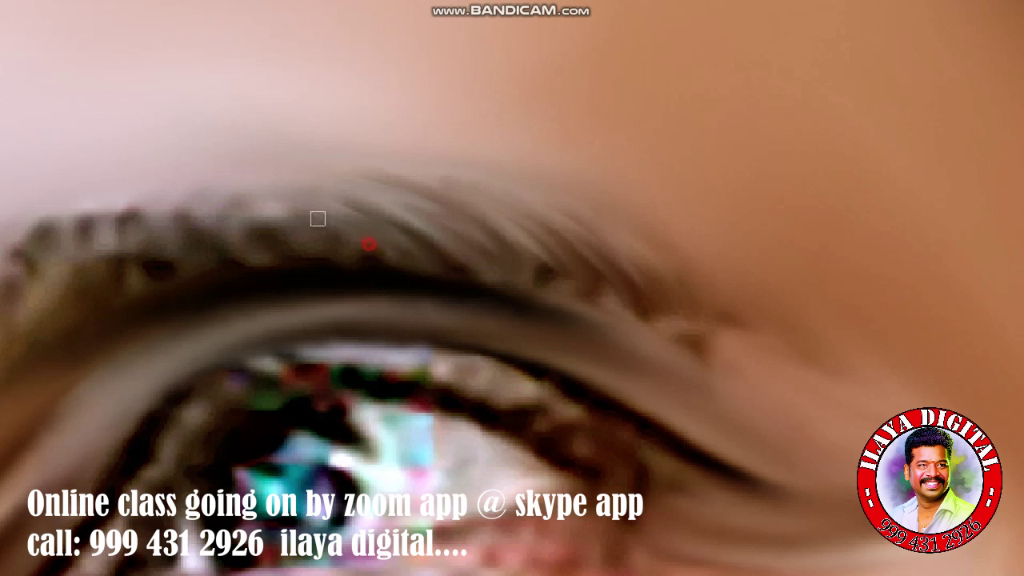
pyautogui.moveTo(318, 218)
pyautogui.mouseDown()
pyautogui.moveTo(480, 244)
pyautogui.moveTo(258, 217)
pyautogui.moveTo(414, 259)
pyautogui.moveTo(197, 228)
pyautogui.moveTo(269, 264)
pyautogui.moveTo(167, 291)
pyautogui.moveTo(104, 347)
pyautogui.moveTo(96, 373)
pyautogui.mouseUp()
pyautogui.moveTo(202, 236)
pyautogui.mouseDown()
pyautogui.moveTo(160, 229)
pyautogui.moveTo(377, 231)
pyautogui.moveTo(445, 265)
pyautogui.moveTo(375, 219)
pyautogui.mouseUp()
pyautogui.moveTo(536, 262)
pyautogui.mouseDown()
pyautogui.moveTo(768, 311)
pyautogui.moveTo(765, 323)
pyautogui.mouseUp()
# Smudge the eyebrow hairs into fine streaked strands and extend its left end
pyautogui.press('Tab')
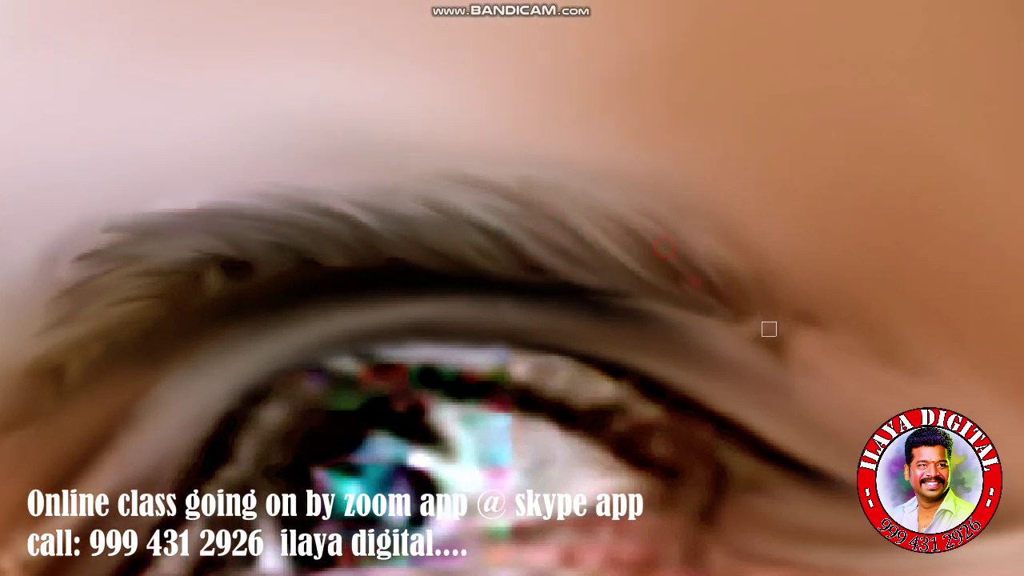
pyautogui.press('Tab')
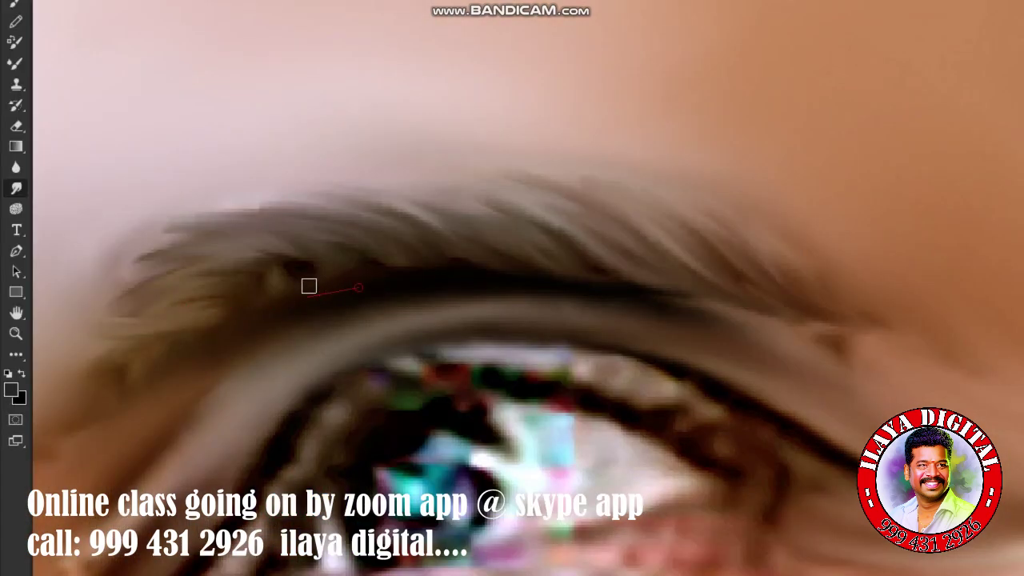
pyautogui.moveTo(133, 280)
pyautogui.mouseDown()
pyautogui.moveTo(352, 281)
pyautogui.moveTo(197, 227)
pyautogui.moveTo(389, 269)
pyautogui.moveTo(381, 237)
pyautogui.moveTo(547, 239)
pyautogui.mouseUp()
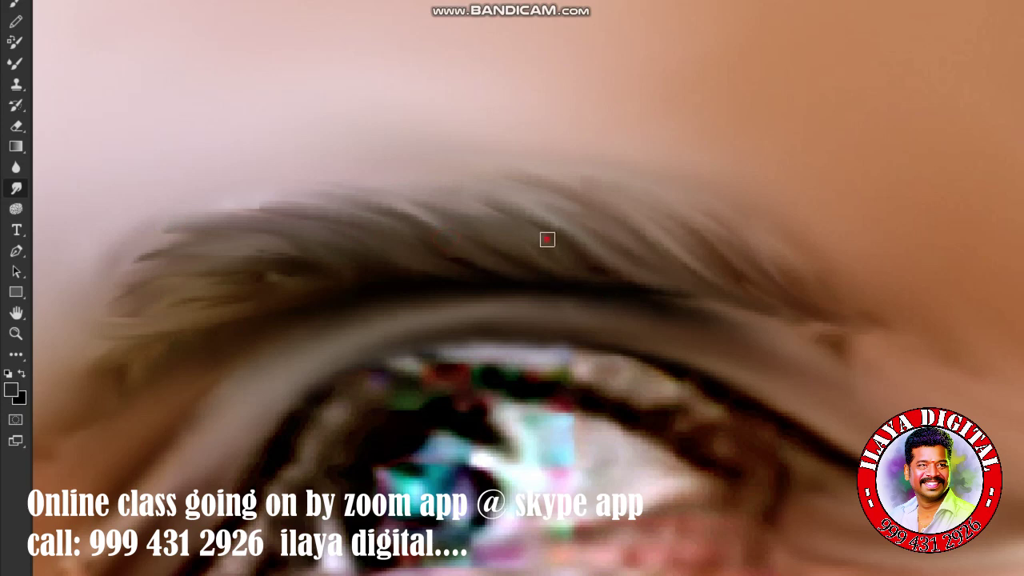
pyautogui.press('Tab')
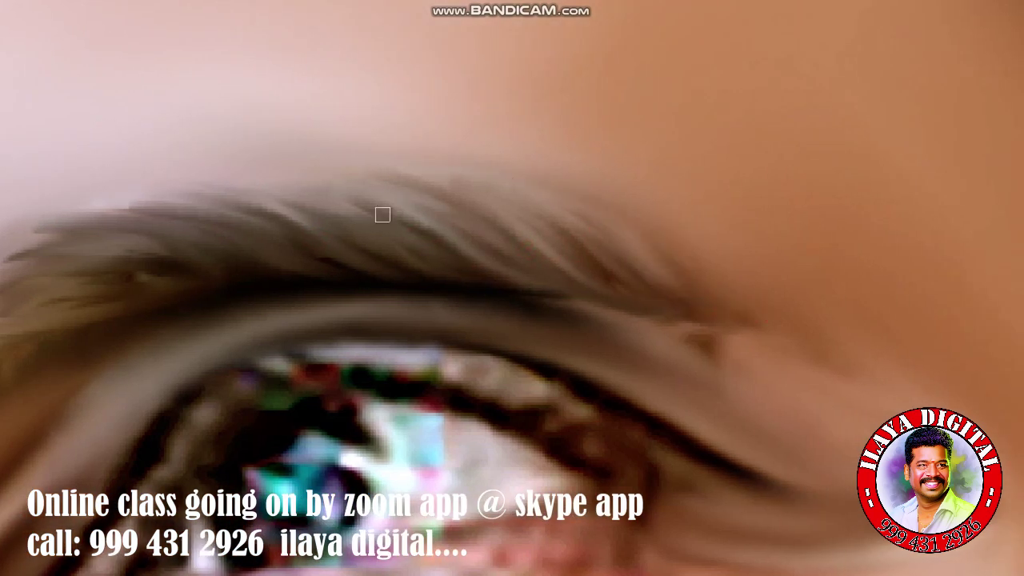
pyautogui.press('Tab')
pyautogui.moveTo(150, 257)
pyautogui.mouseDown()
pyautogui.moveTo(297, 269)
pyautogui.moveTo(120, 292)
pyautogui.moveTo(297, 281)
pyautogui.moveTo(80, 345)
pyautogui.mouseUp()
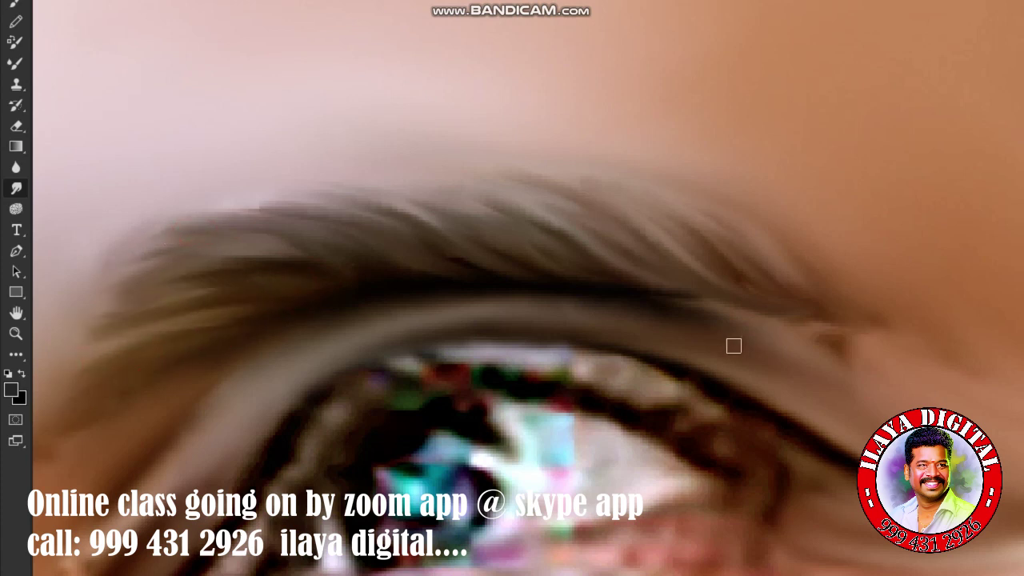
# Zoom in on the forehead and smear the pale grey streaks down-left along the hairline
pyautogui.scroll(-3, 739, 310)
pyautogui.scroll(-2, 747, 187)
pyautogui.scroll(-2, 691, 268)
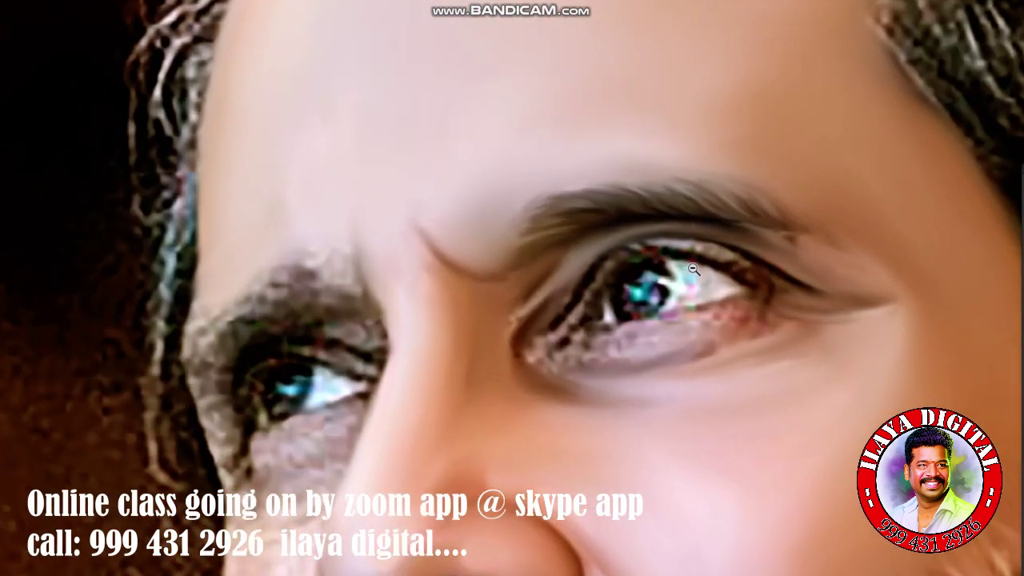
pyautogui.scroll(-1, 693, 268)
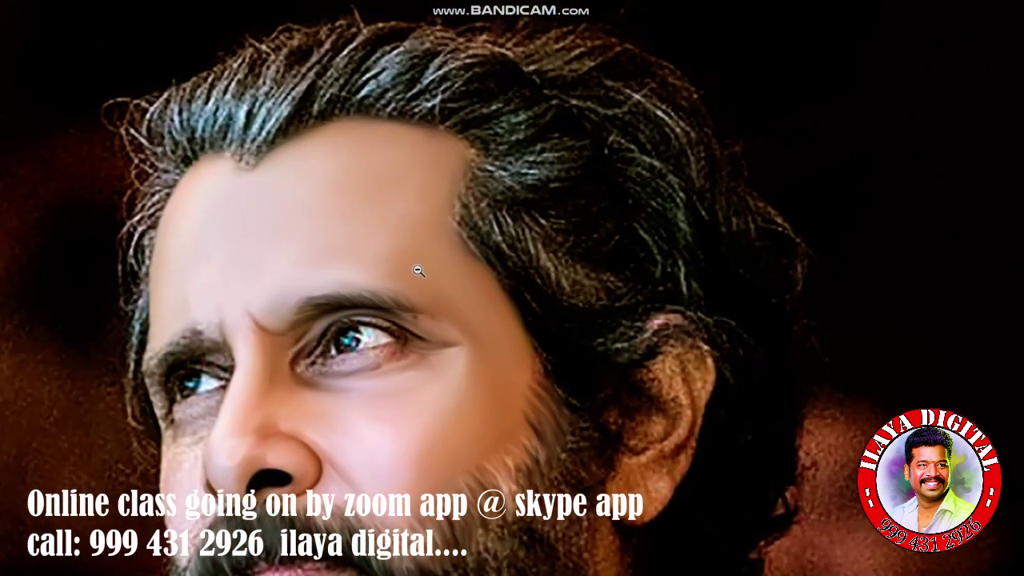
pyautogui.scroll(2, 505, 192)
pyautogui.scroll(2, 315, 168)
pyautogui.scroll(2, 325, 173)
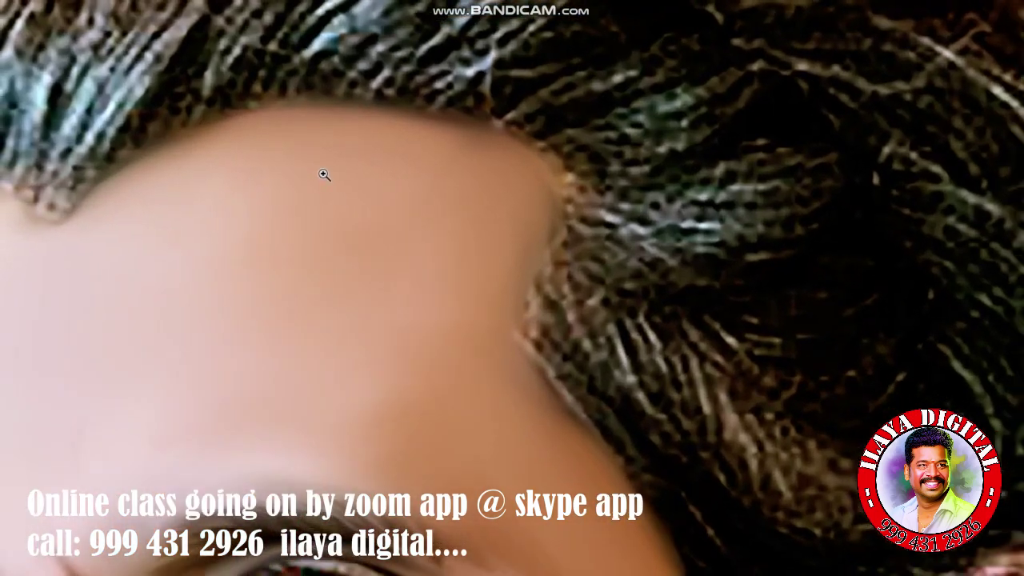
pyautogui.scroll(2, 439, 222)
pyautogui.scroll(1, 560, 425)
pyautogui.scroll(1, 599, 304)
pyautogui.scroll(1, 628, 317)
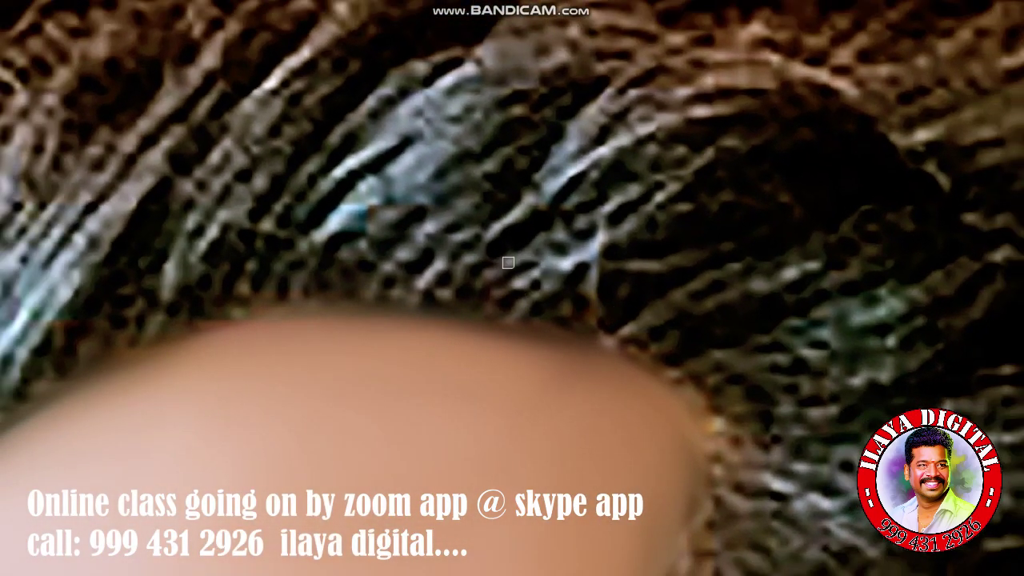
pyautogui.scroll(3, 496, 146)
pyautogui.scroll(1, 551, 147)
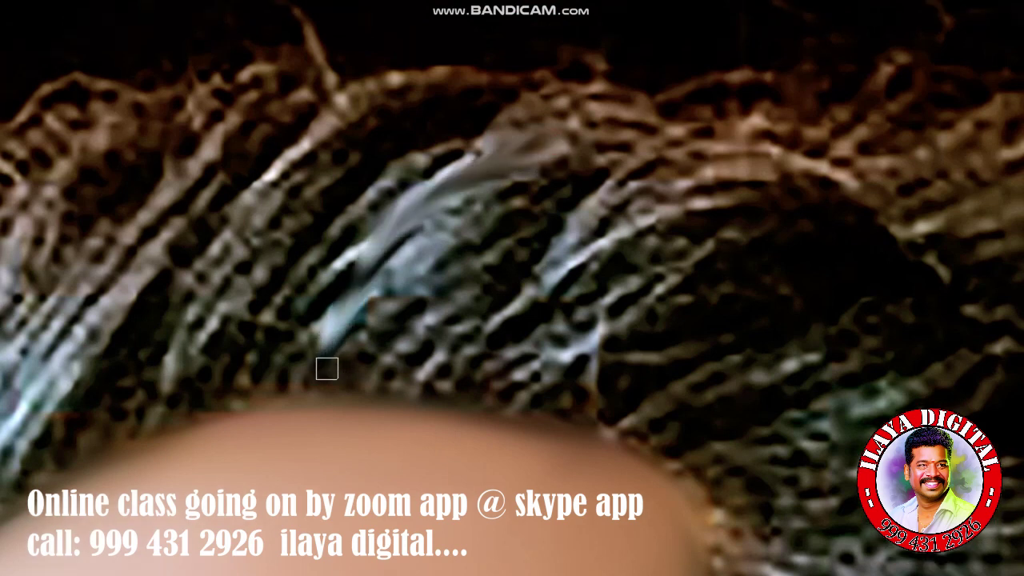
pyautogui.moveTo(572, 159); pyautogui.dragTo(355, 338)
pyautogui.moveTo(589, 167); pyautogui.dragTo(434, 275)
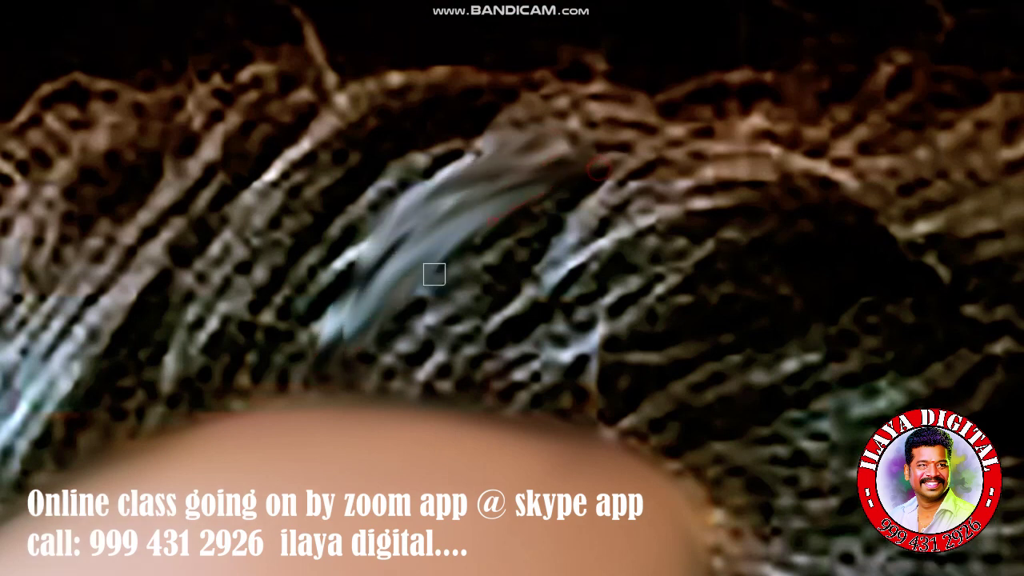
pyautogui.moveTo(502, 231)
pyautogui.mouseDown()
pyautogui.moveTo(491, 259)
pyautogui.moveTo(565, 212)
pyautogui.moveTo(711, 158)
pyautogui.moveTo(477, 306)
pyautogui.moveTo(697, 181)
pyautogui.moveTo(487, 344)
pyautogui.moveTo(743, 194)
pyautogui.moveTo(530, 311)
pyautogui.moveTo(711, 224)
pyautogui.moveTo(624, 272)
pyautogui.moveTo(259, 363)
pyautogui.moveTo(312, 280)
pyautogui.moveTo(524, 169)
pyautogui.mouseUp()
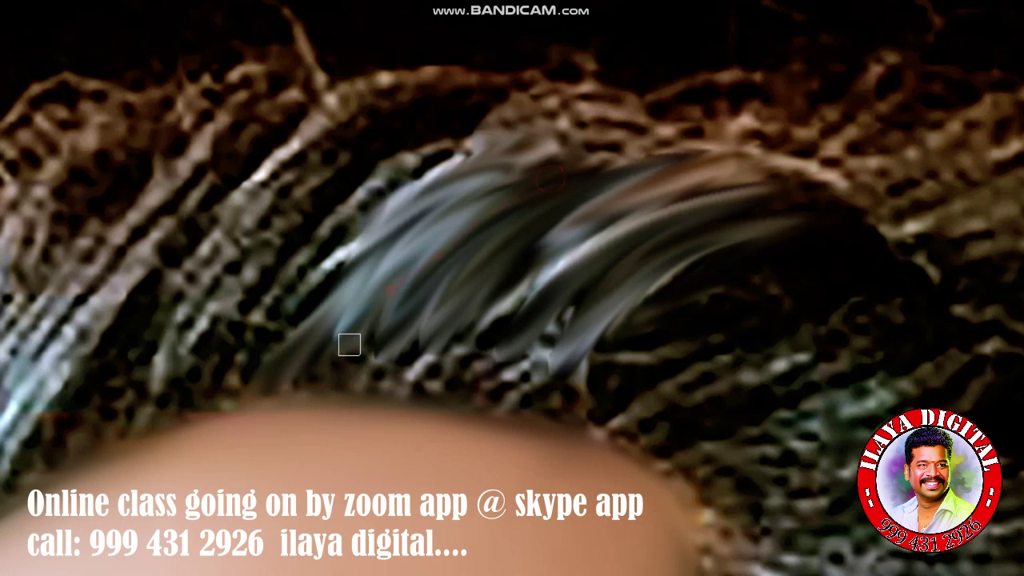
# Smudge more strands through the grey hair, reshaping them into flowing hair
pyautogui.moveTo(348, 344)
pyautogui.mouseDown()
pyautogui.moveTo(464, 229)
pyautogui.moveTo(402, 323)
pyautogui.moveTo(480, 259)
pyautogui.moveTo(457, 305)
pyautogui.moveTo(528, 275)
pyautogui.moveTo(592, 278)
pyautogui.mouseUp()
pyautogui.moveTo(547, 307)
pyautogui.mouseDown()
pyautogui.moveTo(699, 233)
pyautogui.moveTo(504, 386)
pyautogui.mouseUp()
pyautogui.moveTo(760, 221)
pyautogui.mouseDown()
pyautogui.moveTo(533, 395)
pyautogui.moveTo(452, 303)
pyautogui.mouseUp()
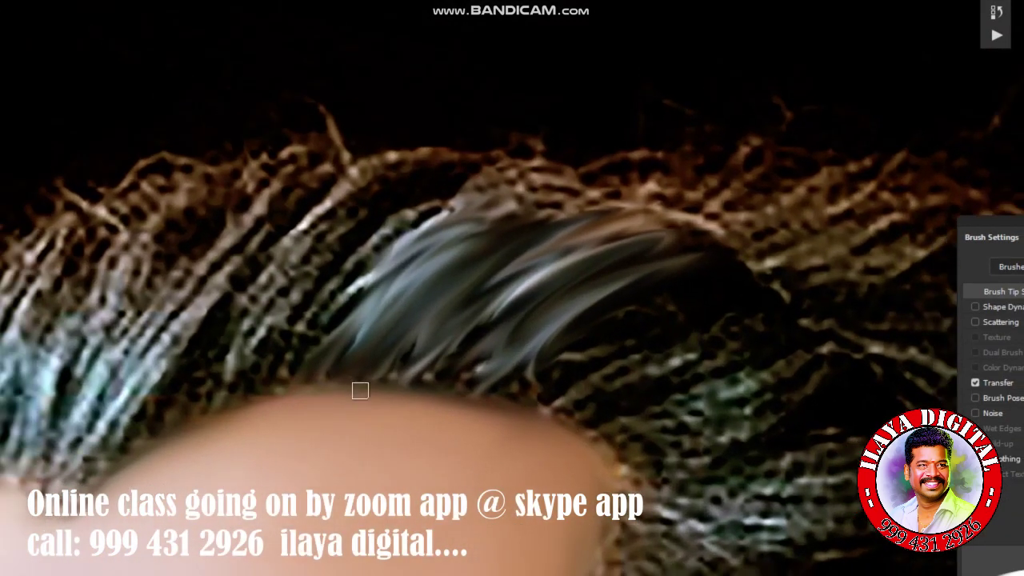
pyautogui.scroll(-2, 360, 390)
pyautogui.scroll(3, 483, 350)
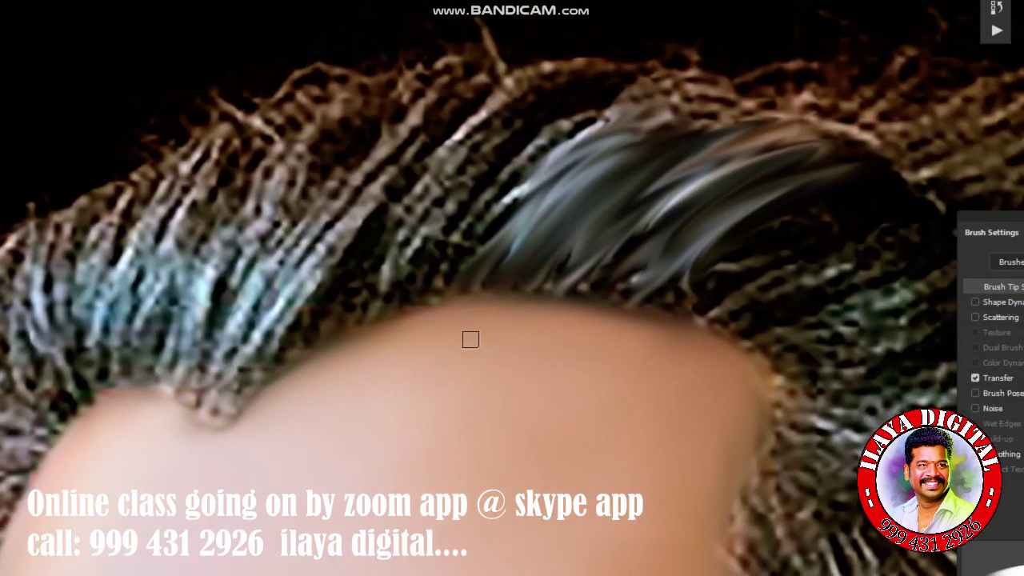
# Enable Transfer and 1% spacing on the smudge brush
pyautogui.rightClick(384, 319)
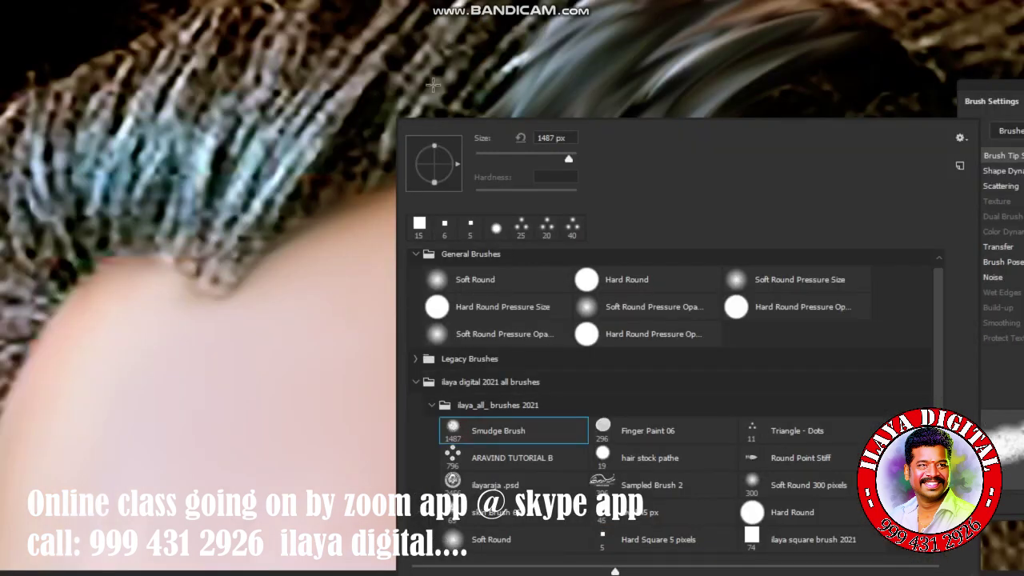
pyautogui.click(435, 32)
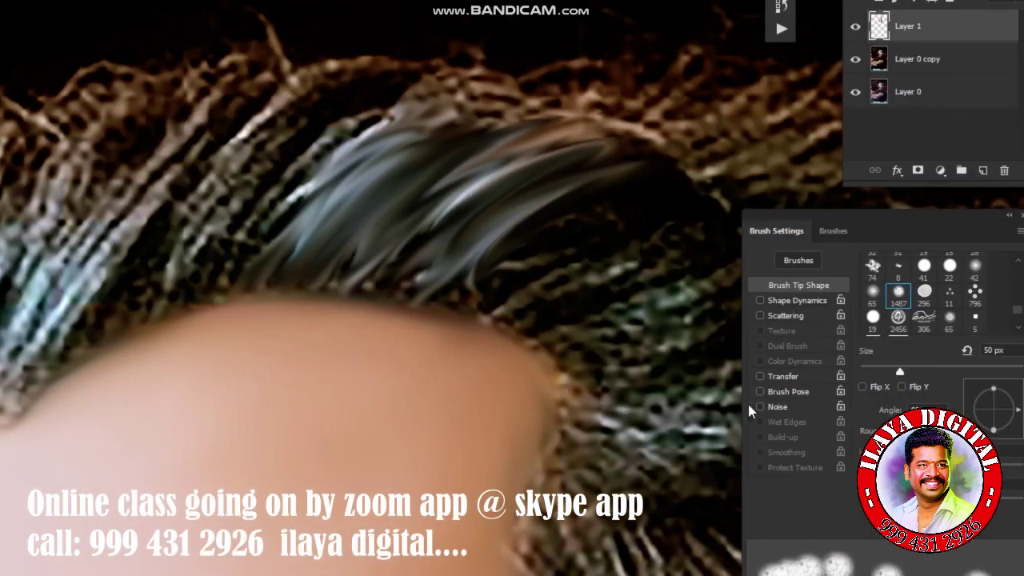
pyautogui.click(760, 377)
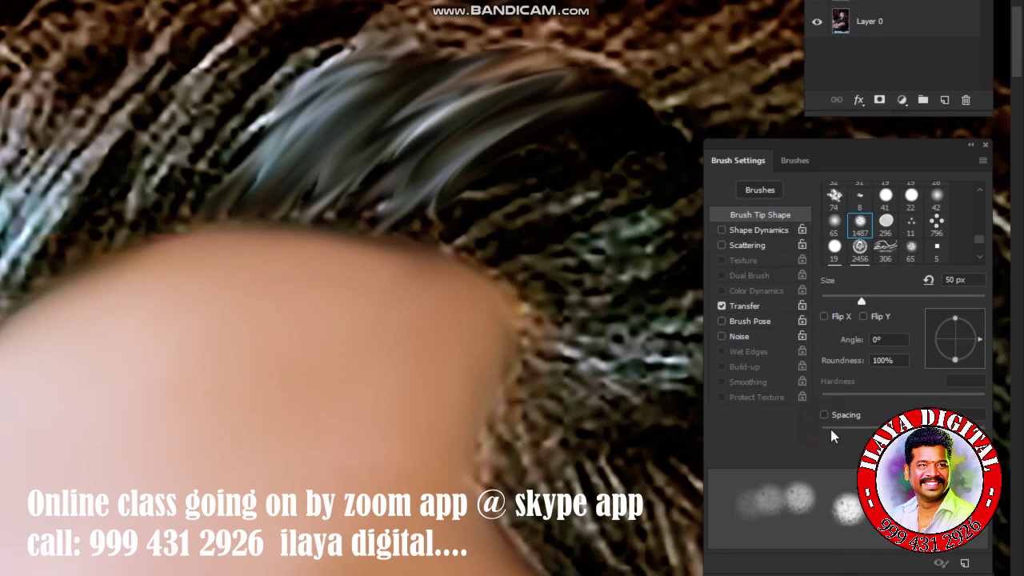
pyautogui.click(824, 427)
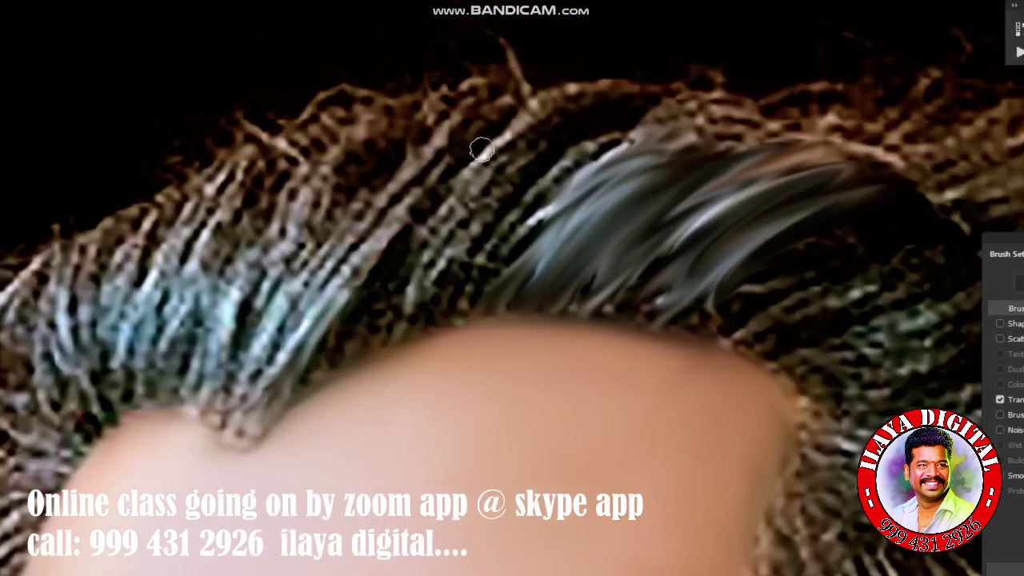
# Smudge light strands diagonally down-left from the top of the hair toward the forehead
pyautogui.moveTo(426, 207); pyautogui.dragTo(338, 296)
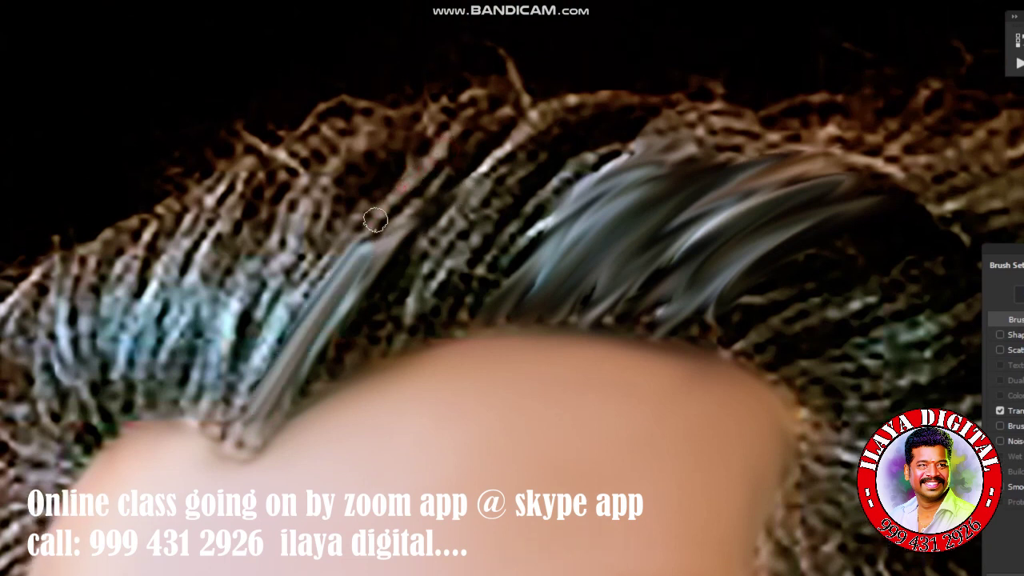
pyautogui.moveTo(438, 157); pyautogui.dragTo(298, 318)
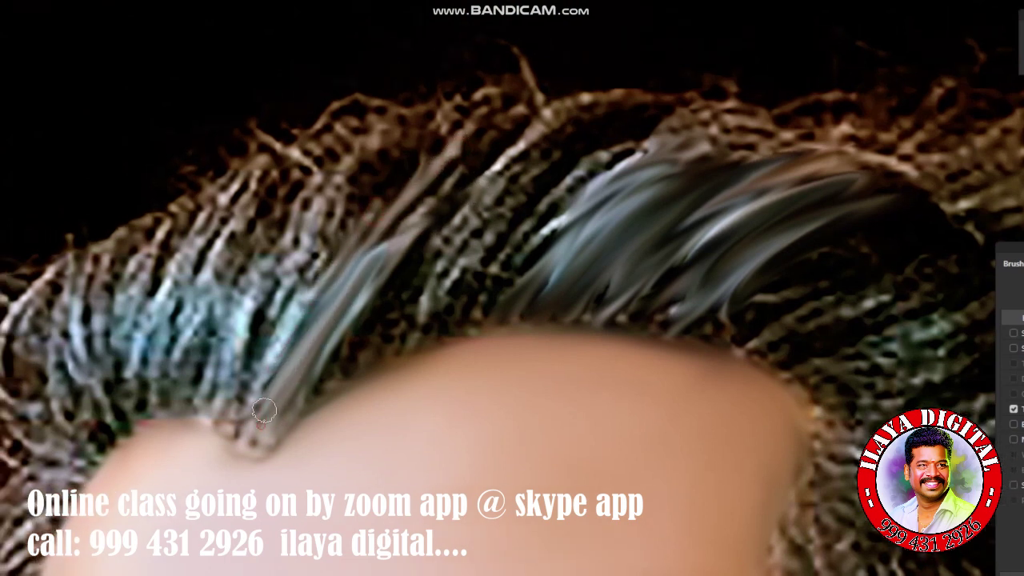
pyautogui.moveTo(382, 155); pyautogui.dragTo(256, 376)
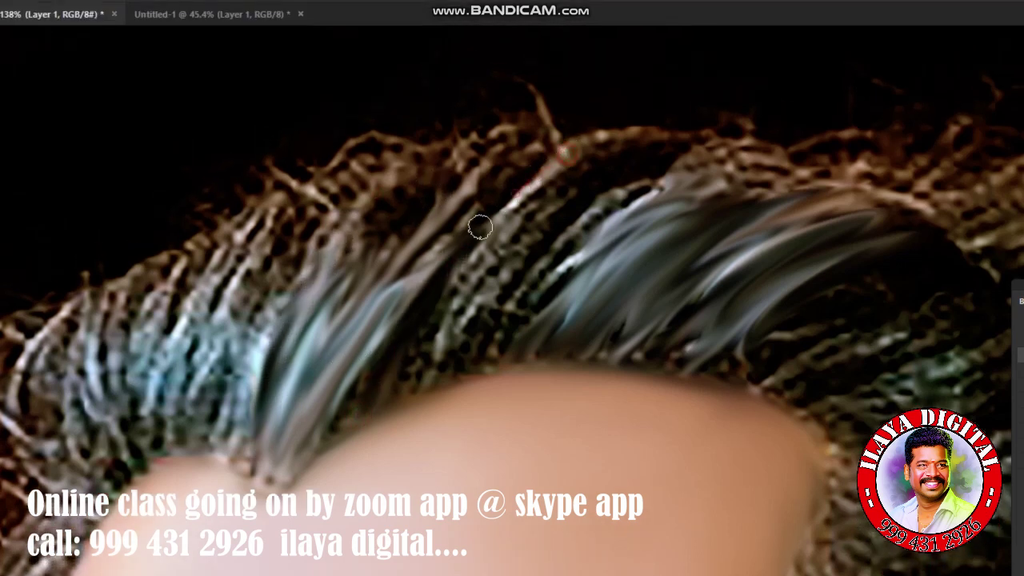
pyautogui.moveTo(544, 168); pyautogui.dragTo(418, 359)
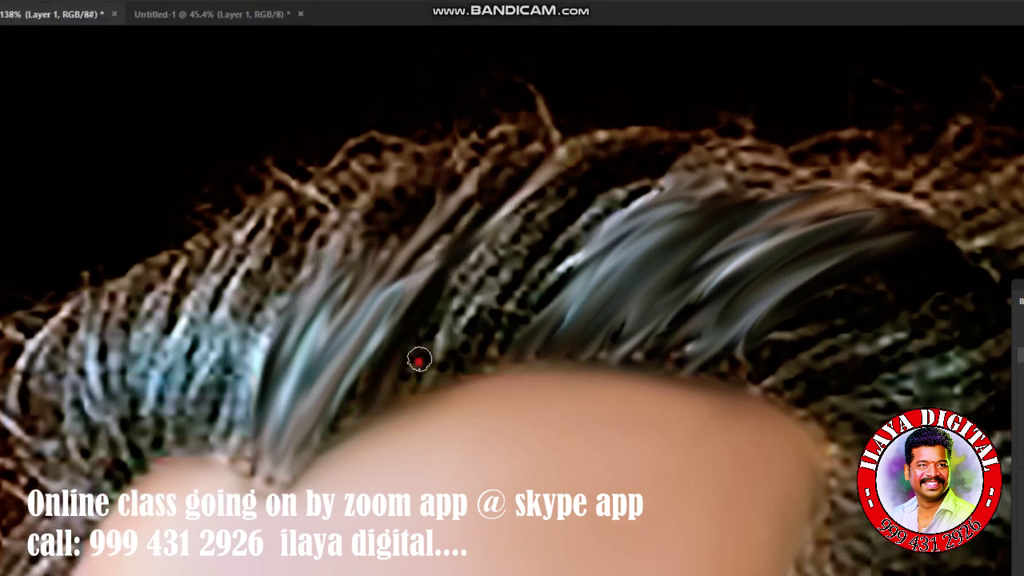
pyautogui.moveTo(604, 162)
pyautogui.mouseDown()
pyautogui.moveTo(469, 270)
pyautogui.moveTo(435, 354)
pyautogui.mouseUp()
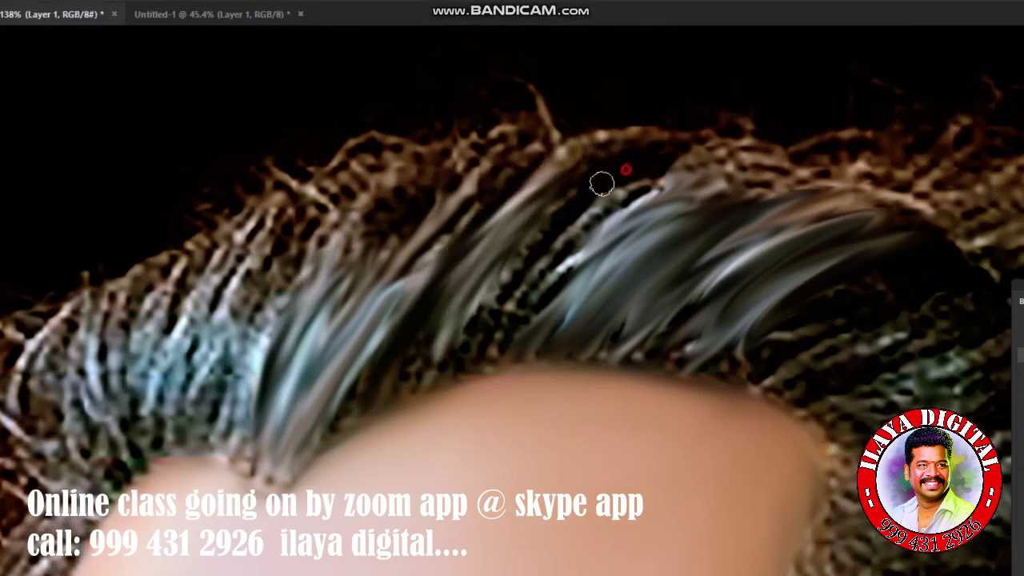
pyautogui.moveTo(601, 183); pyautogui.dragTo(471, 347)
# Fill the dark gap in the middle of the hair with smudged light strands
pyautogui.moveTo(628, 178); pyautogui.dragTo(557, 251)
pyautogui.moveTo(672, 164); pyautogui.dragTo(563, 272)
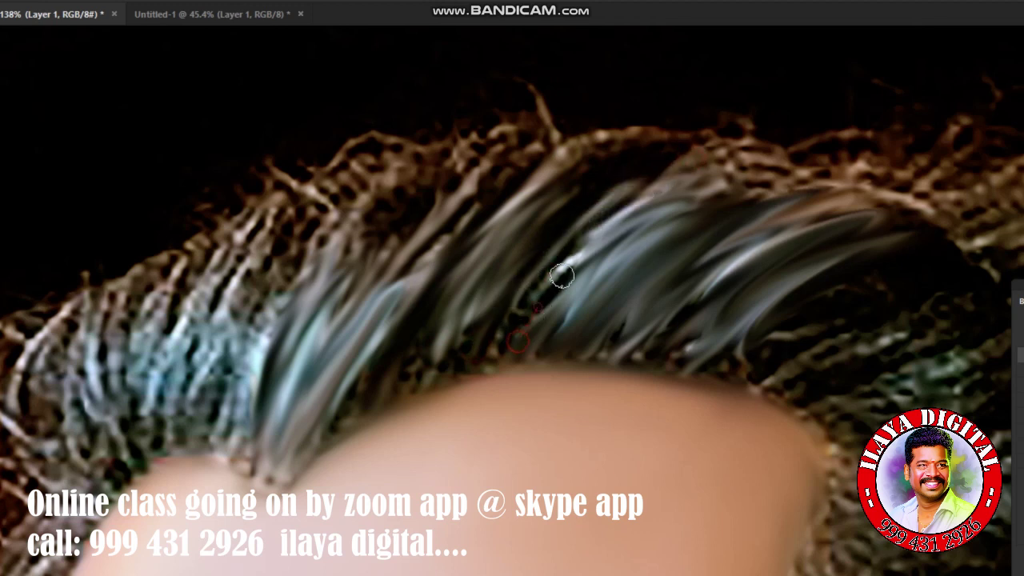
pyautogui.moveTo(592, 228)
pyautogui.mouseDown()
pyautogui.moveTo(512, 348)
pyautogui.moveTo(243, 428)
pyautogui.mouseUp()
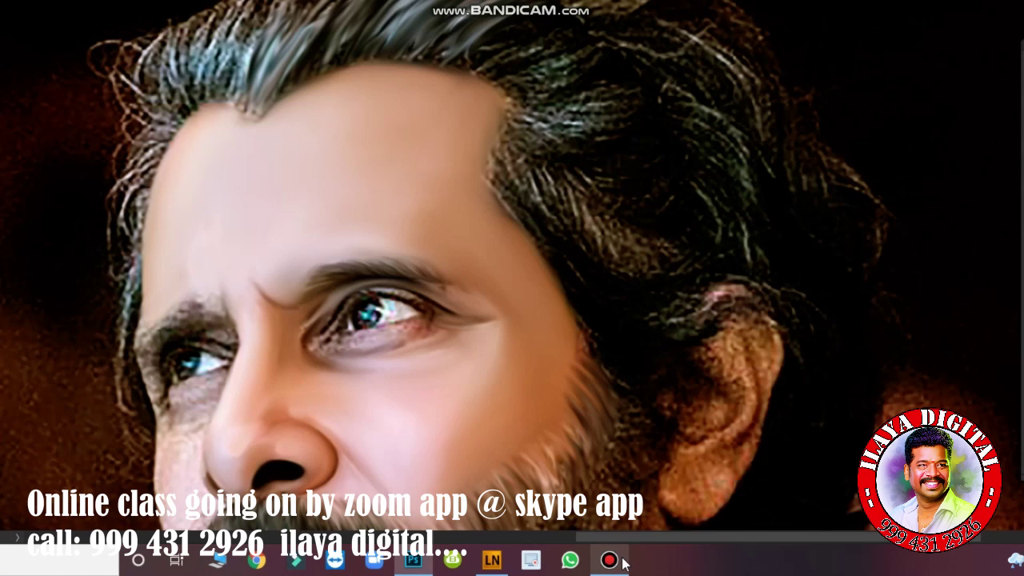
pyautogui.click(624, 562)
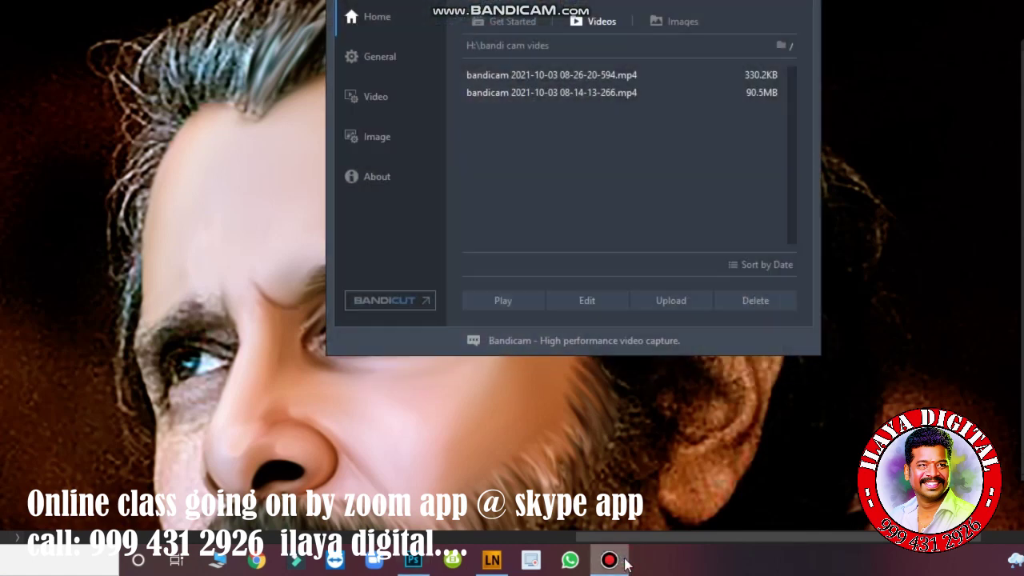
pyautogui.click(624, 562)
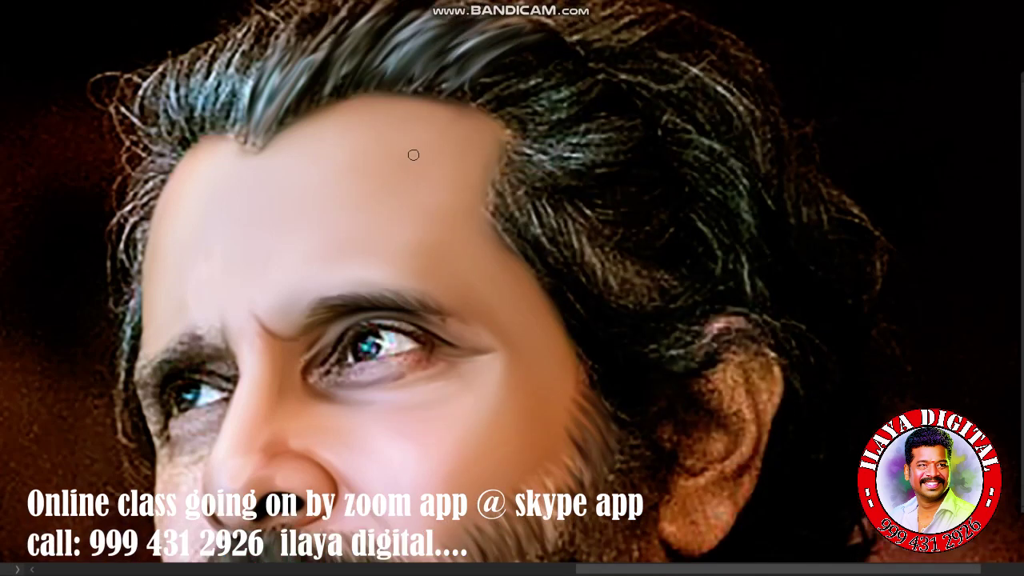
pyautogui.moveTo(495, 234); pyautogui.dragTo(768, 144)
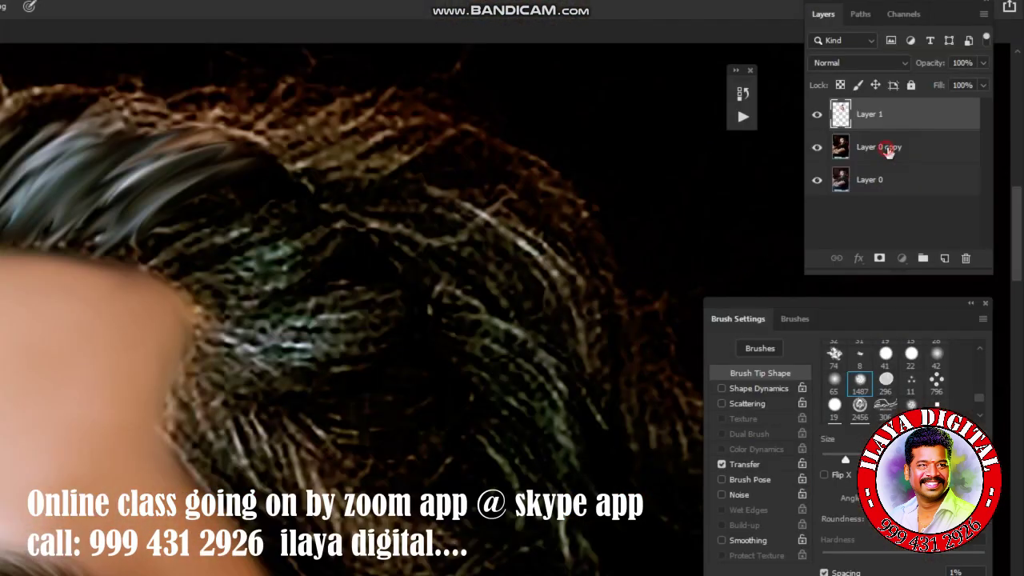
pyautogui.click(887, 152)
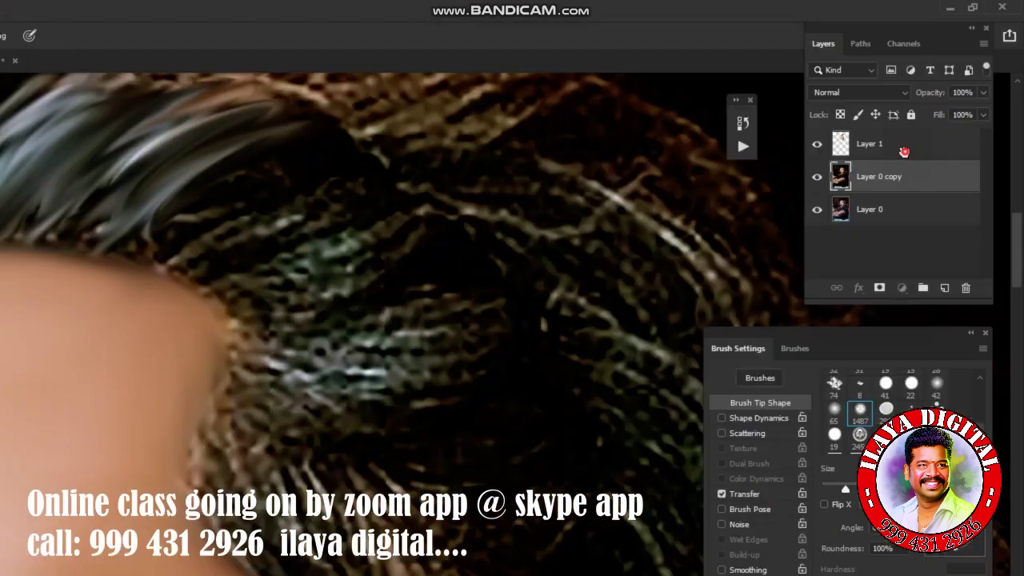
# Add an empty Layer 2, duplicate Layer 0 copy, and select Layer 2
pyautogui.click(872, 144)
pyautogui.hotkey('ctrl', 'shift', 'n')
pyautogui.press('Return')
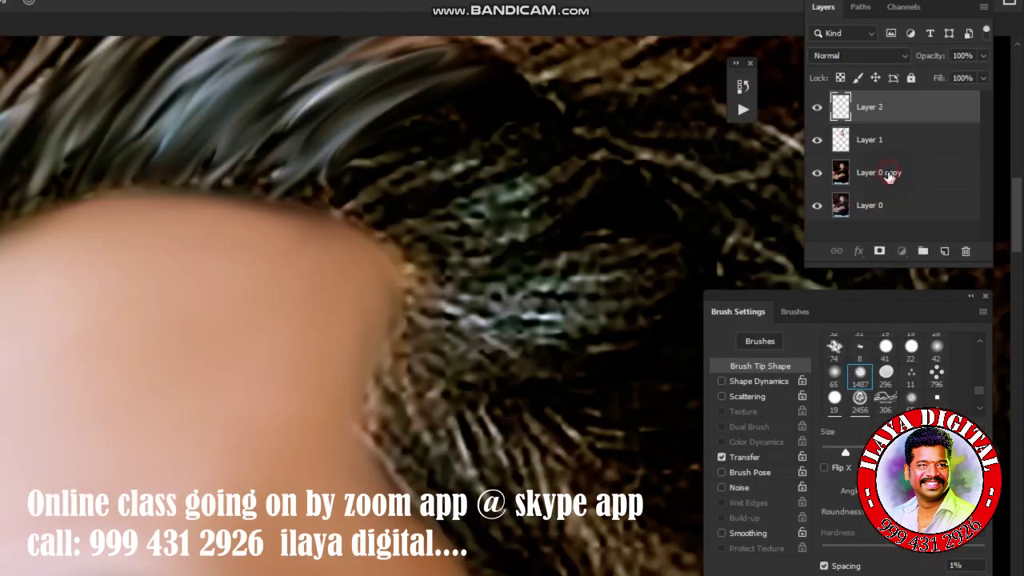
pyautogui.click(888, 173)
pyautogui.hotkey('ctrl', 'j')
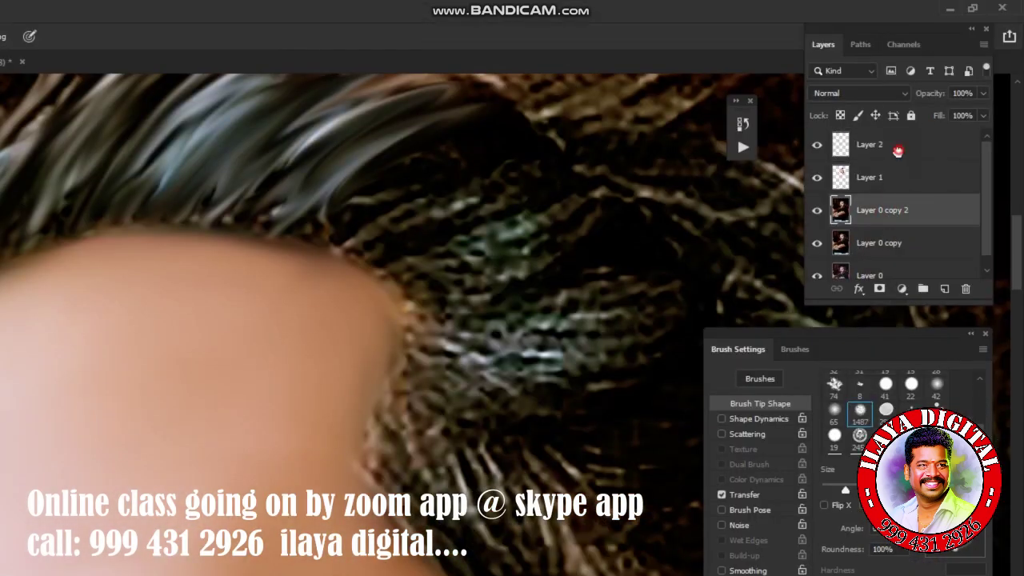
pyautogui.click(869, 106)
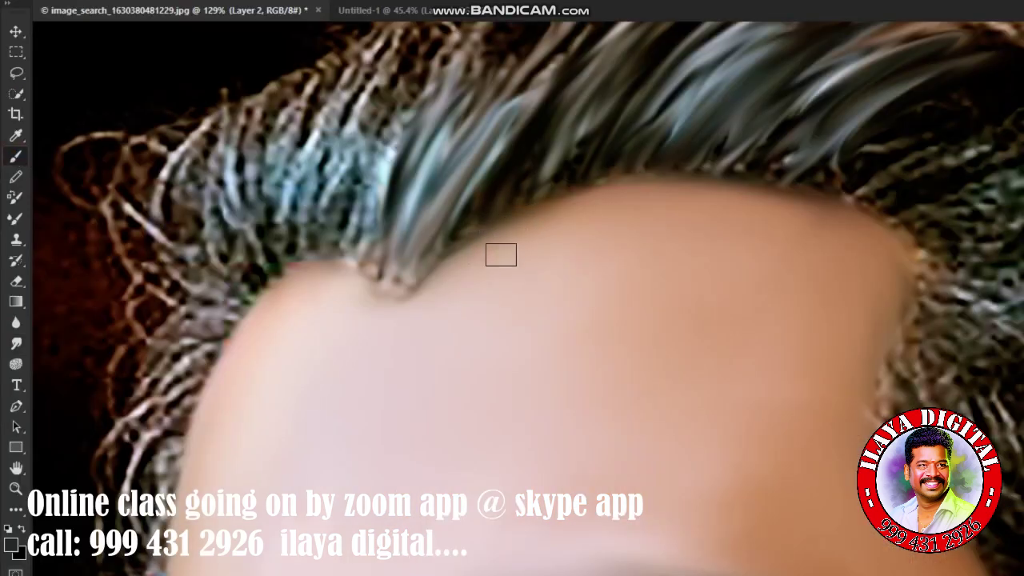
# Set the brush to the Oval 45 px tip
pyautogui.rightClick(507, 269)
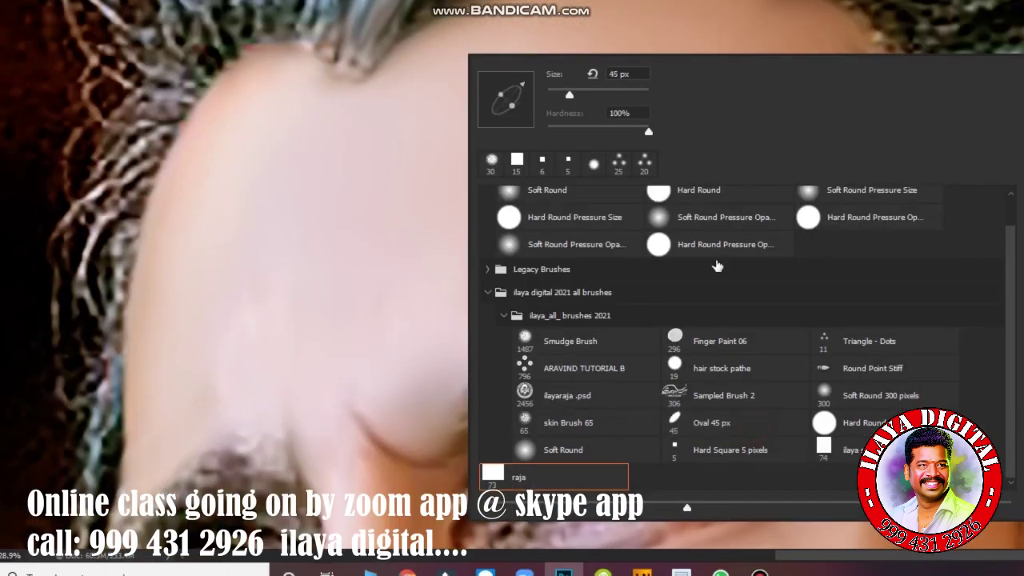
pyautogui.click(712, 515)
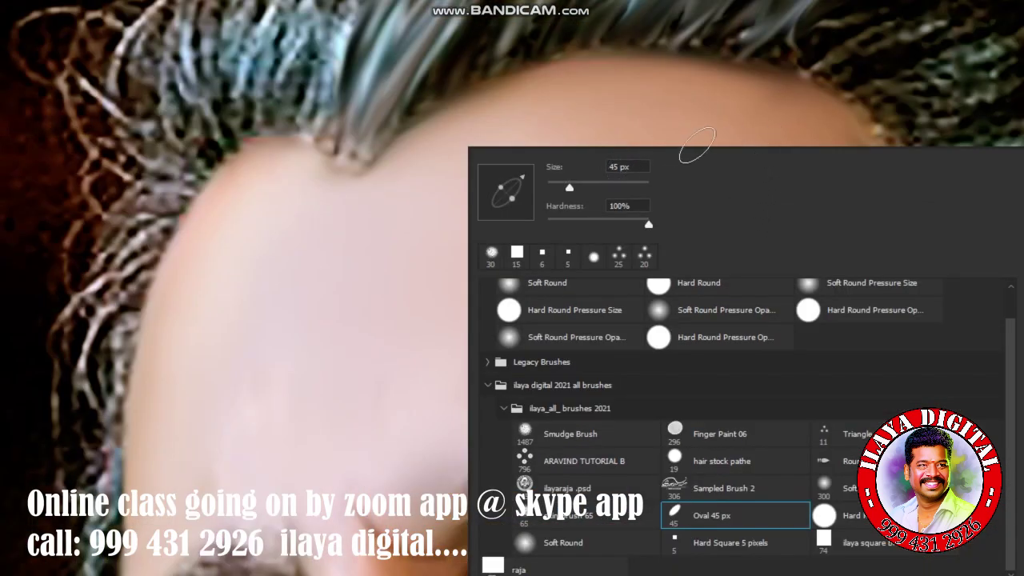
pyautogui.click(697, 145)
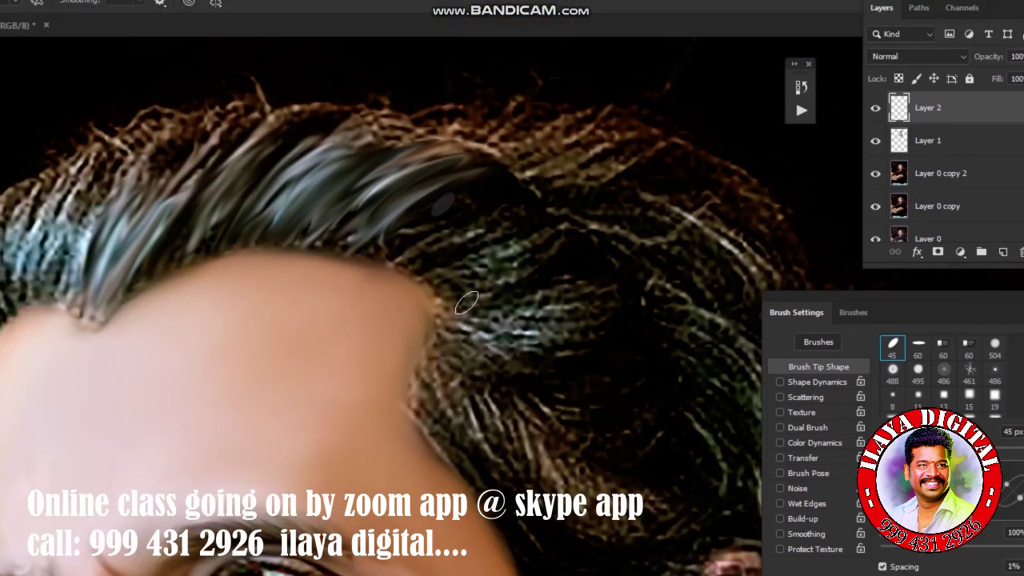
# Delete Layer 1's strokes within a lasso selection of the top hair, then enlarge the brush
pyautogui.press('l')
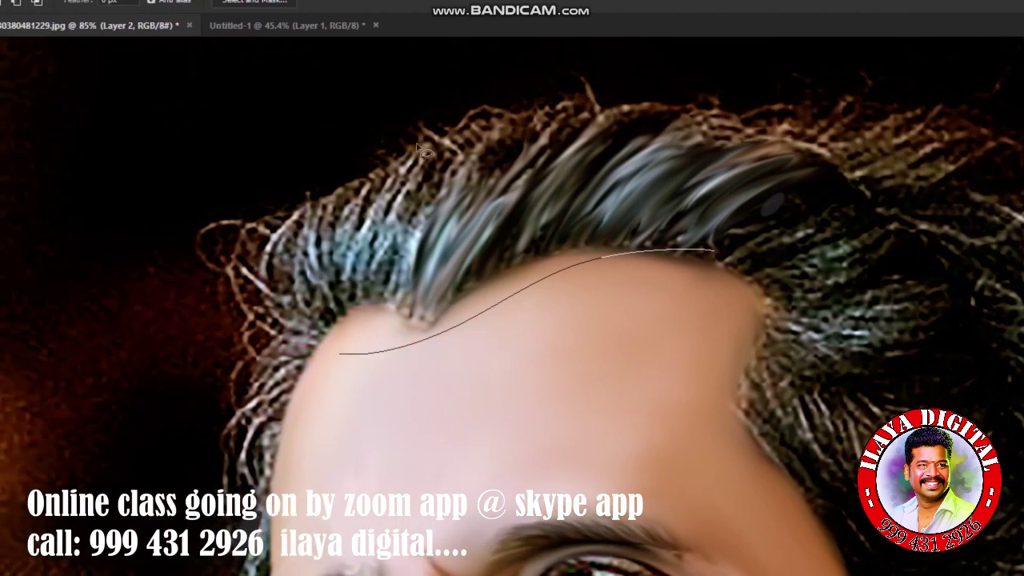
pyautogui.moveTo(284, 260); pyautogui.dragTo(470, 340)
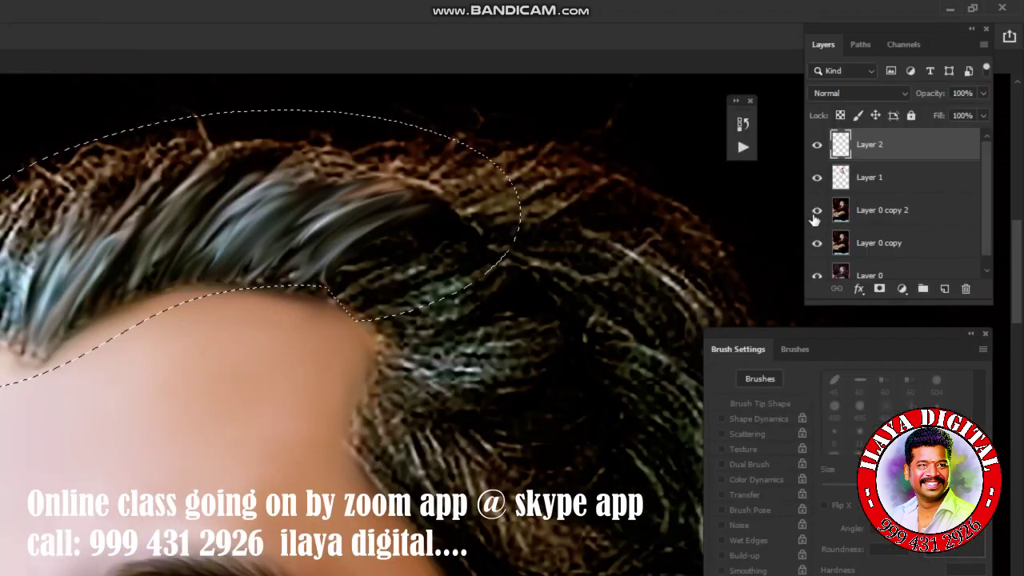
pyautogui.click(898, 187)
pyautogui.press('Delete')
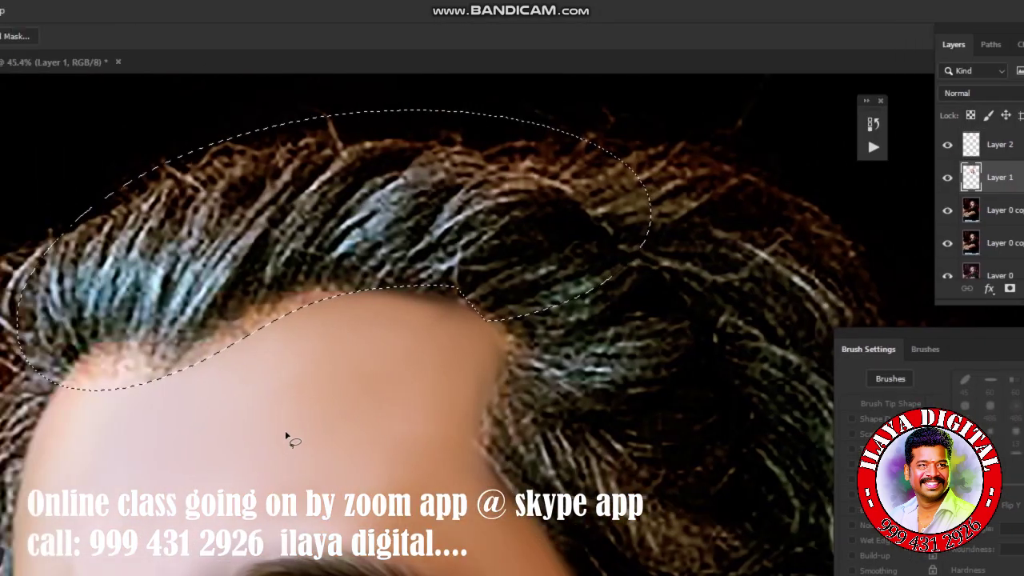
pyautogui.hotkey('ctrl', 'd')
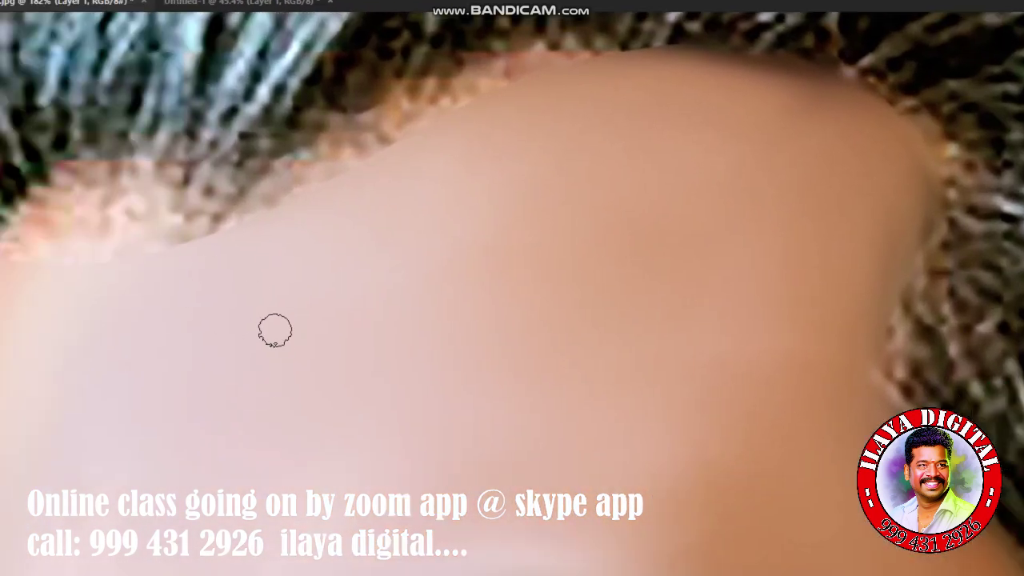
pyautogui.press(']')
pyautogui.press(']')
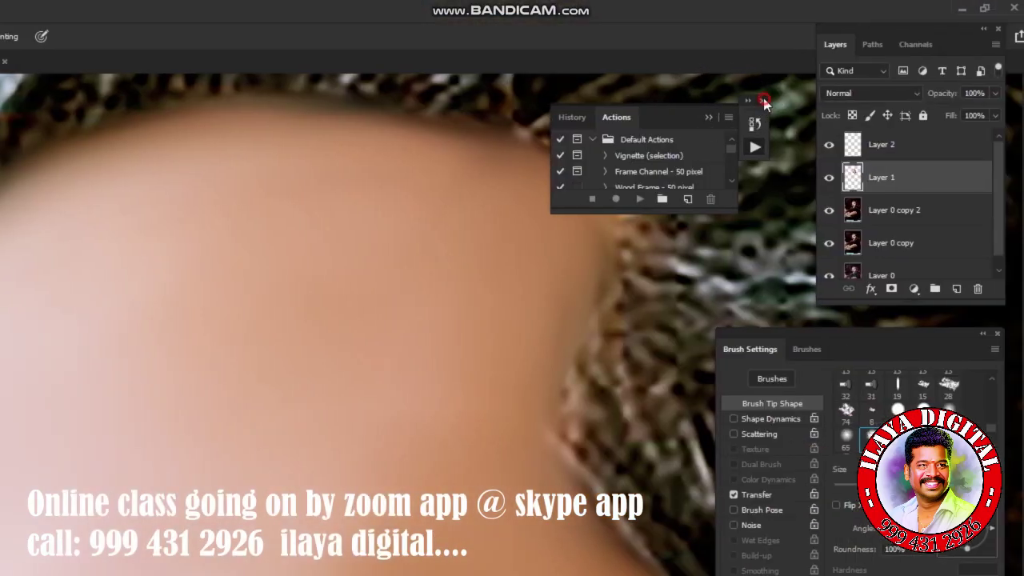
# Make Layer 2 active and zoom out to frame the hair above the forehead
pyautogui.click(764, 101)
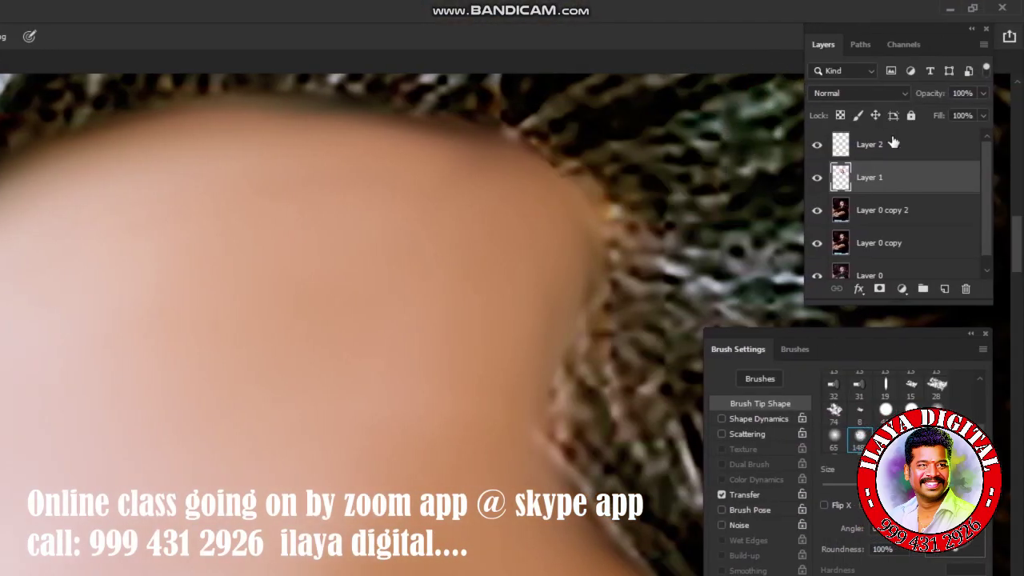
pyautogui.click(869, 144)
pyautogui.scroll(-3, 309, 364)
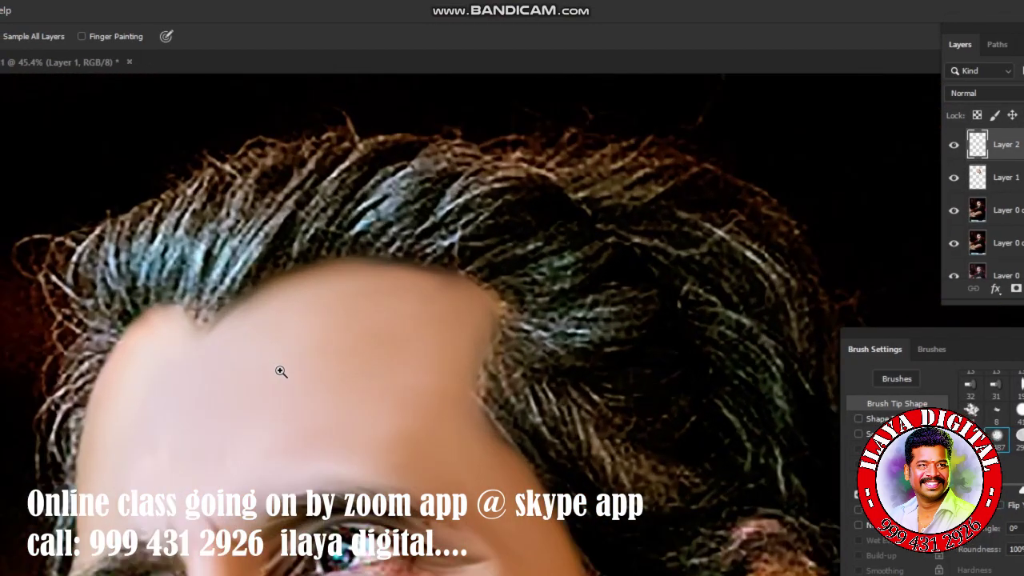
pyautogui.scroll(3, 312, 372)
pyautogui.keyDown('alt'); pyautogui.click(312, 372); pyautogui.keyUp('alt')
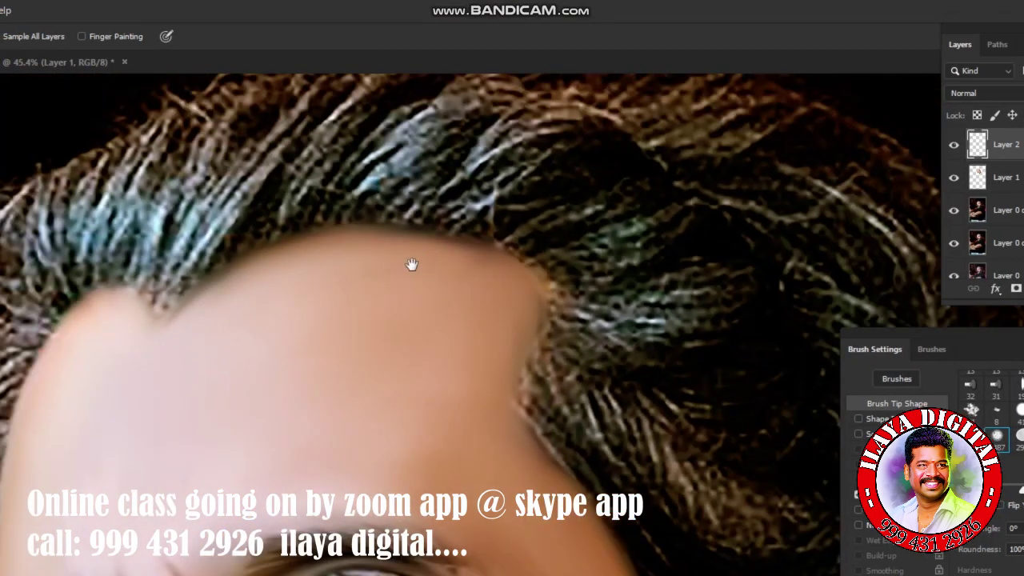
pyautogui.moveTo(411, 264)
pyautogui.mouseDown()
pyautogui.moveTo(406, 430)
pyautogui.moveTo(312, 267)
pyautogui.mouseUp()
pyautogui.scroll(3, 453, 377)
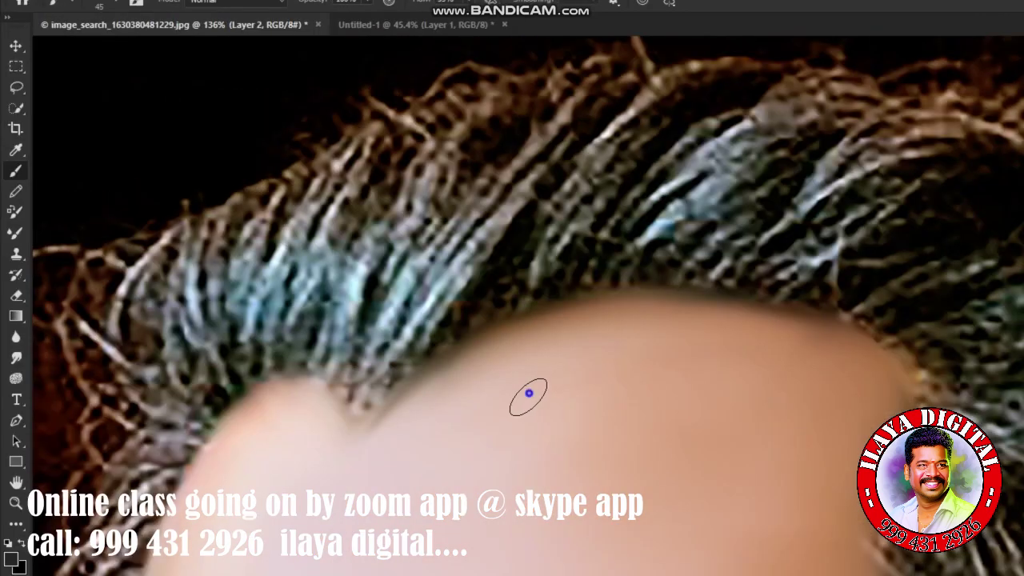
# Set the foreground colour to bright blue (H 208°, S 86%, B 89%) and zoom toward the forehead
pyautogui.rightClick(528, 395)
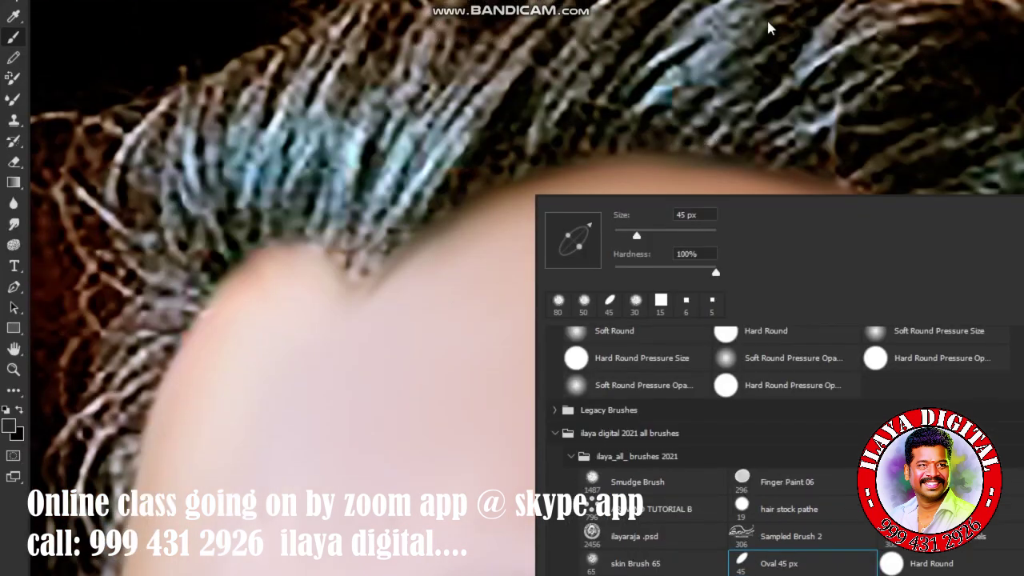
pyautogui.click(768, 25)
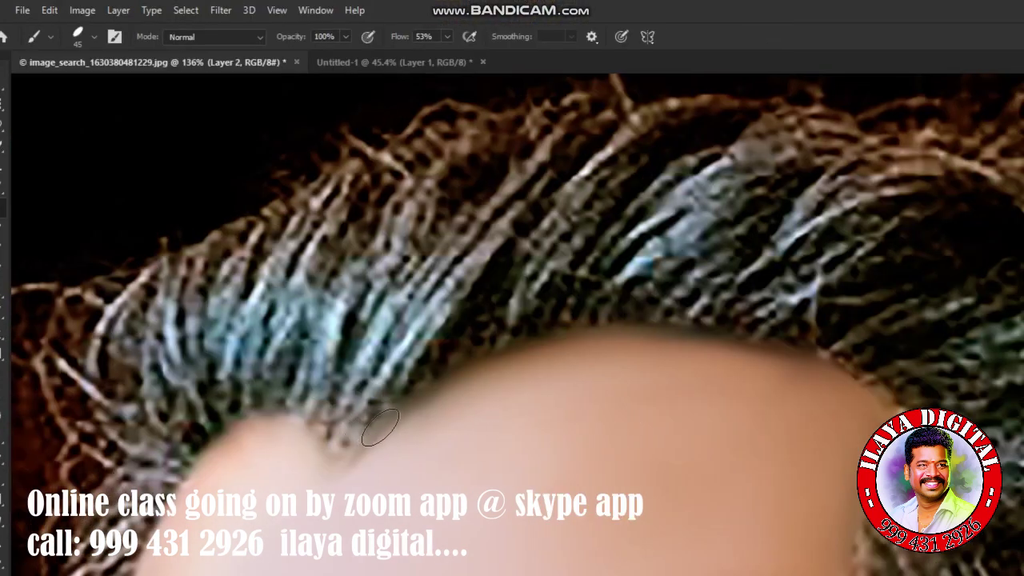
pyautogui.click(13, 364)
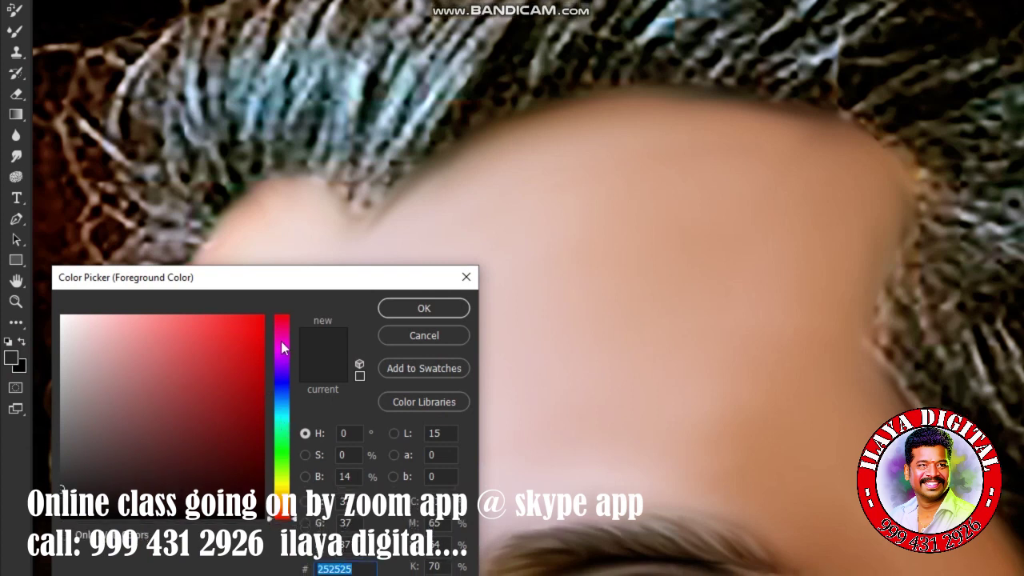
pyautogui.click(282, 345)
pyautogui.click(286, 380)
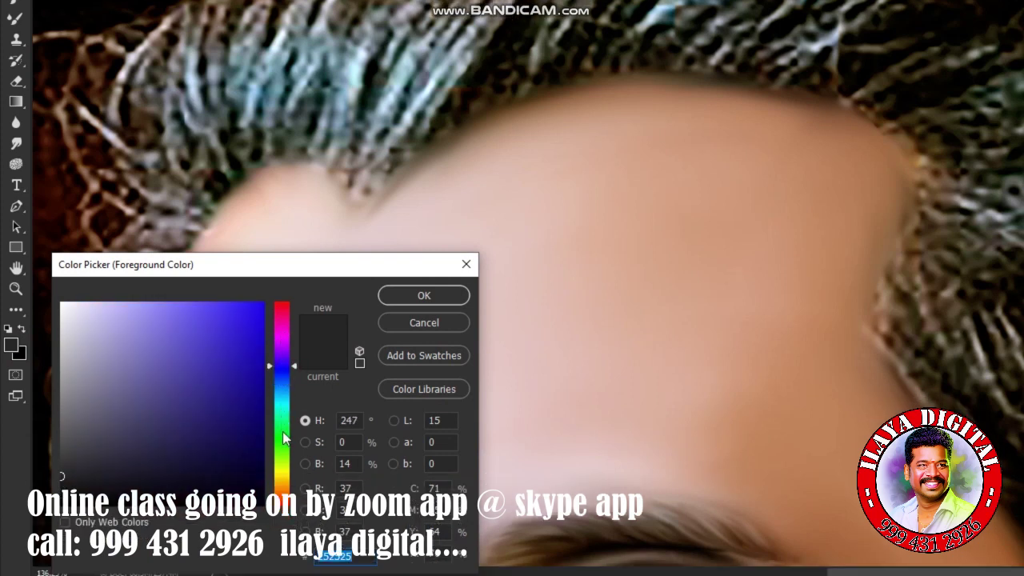
pyautogui.click(286, 419)
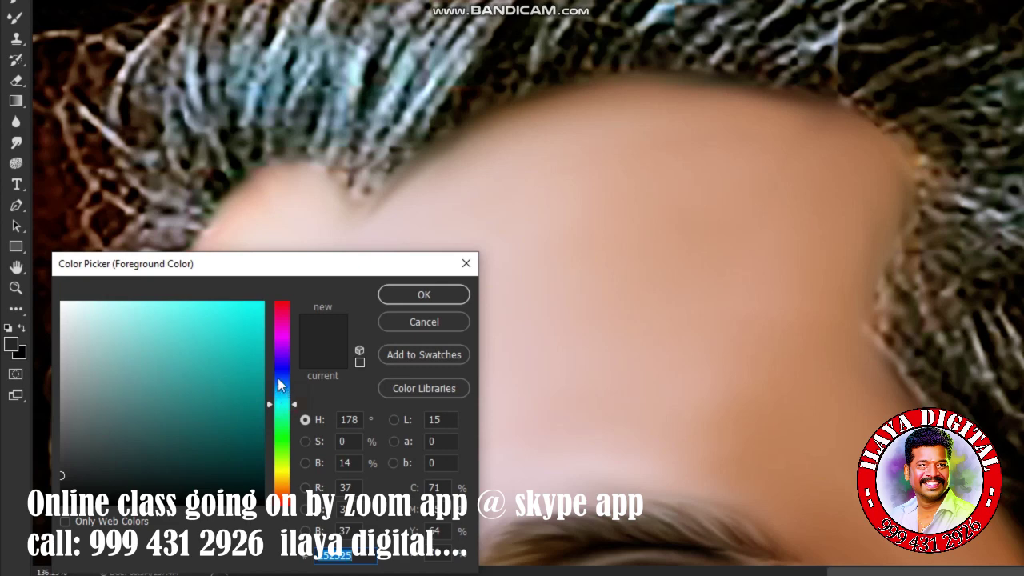
pyautogui.click(234, 326)
pyautogui.click(282, 387)
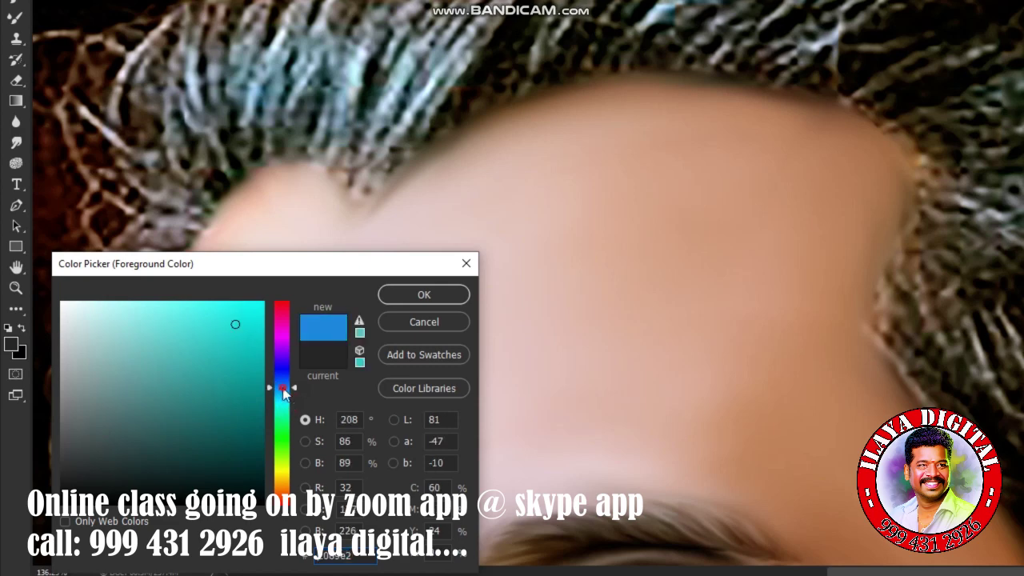
pyautogui.click(404, 295)
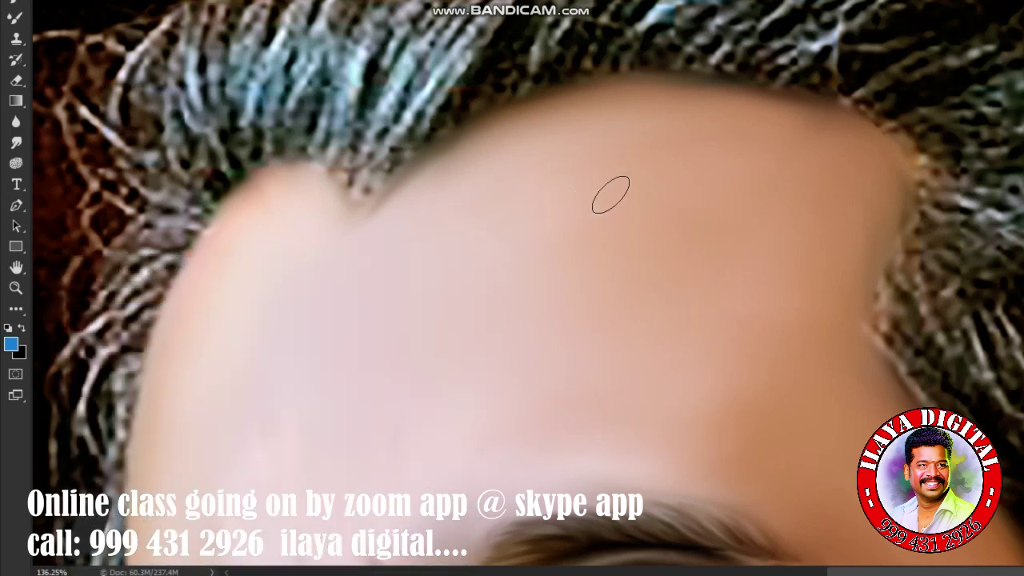
pyautogui.press('z')
pyautogui.moveTo(651, 183)
pyautogui.mouseDown()
pyautogui.moveTo(681, 170)
pyautogui.moveTo(768, 192)
pyautogui.mouseUp()
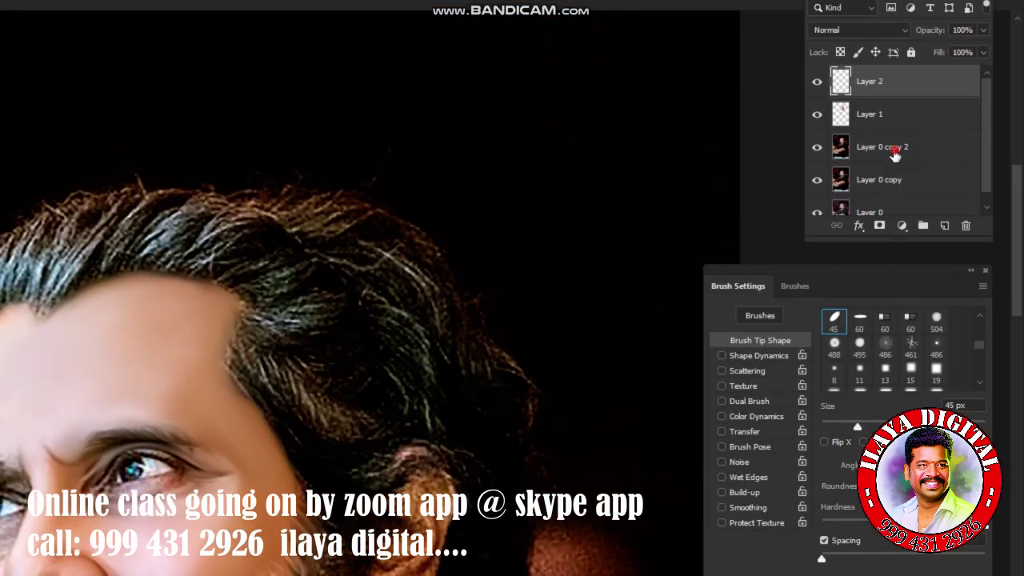
# Switch to Layer 0 copy 2, lasso along the hairline, and ready a 300 px brush for burning
pyautogui.click(836, 150)
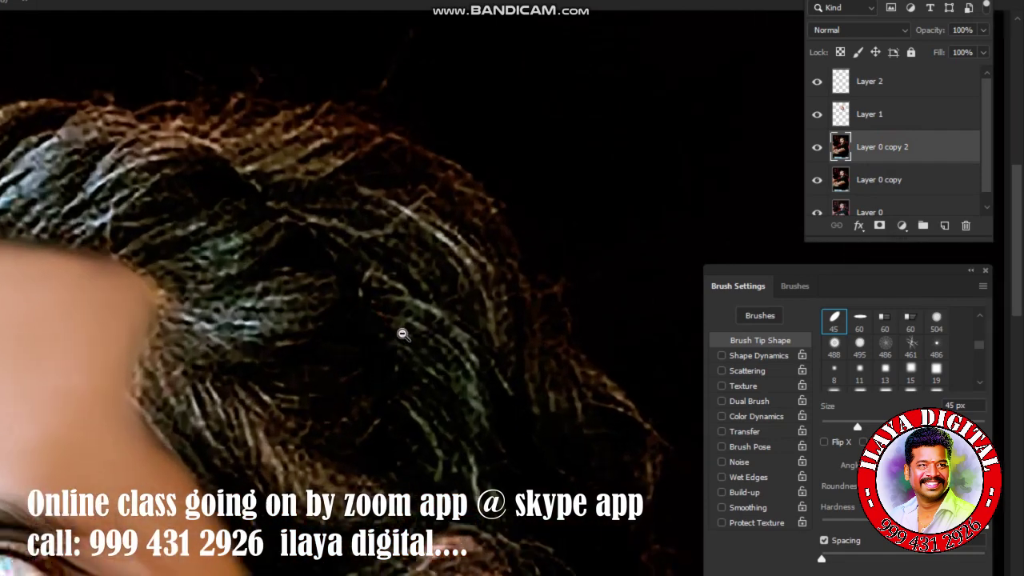
pyautogui.moveTo(369, 326); pyautogui.dragTo(361, 318)
pyautogui.press('l')
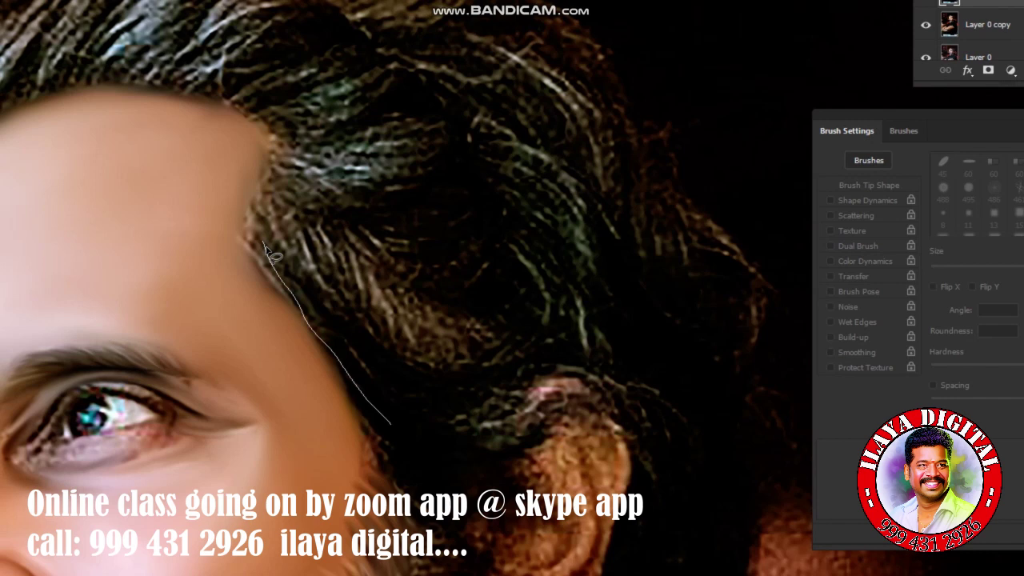
pyautogui.moveTo(259, 240); pyautogui.dragTo(346, 327)
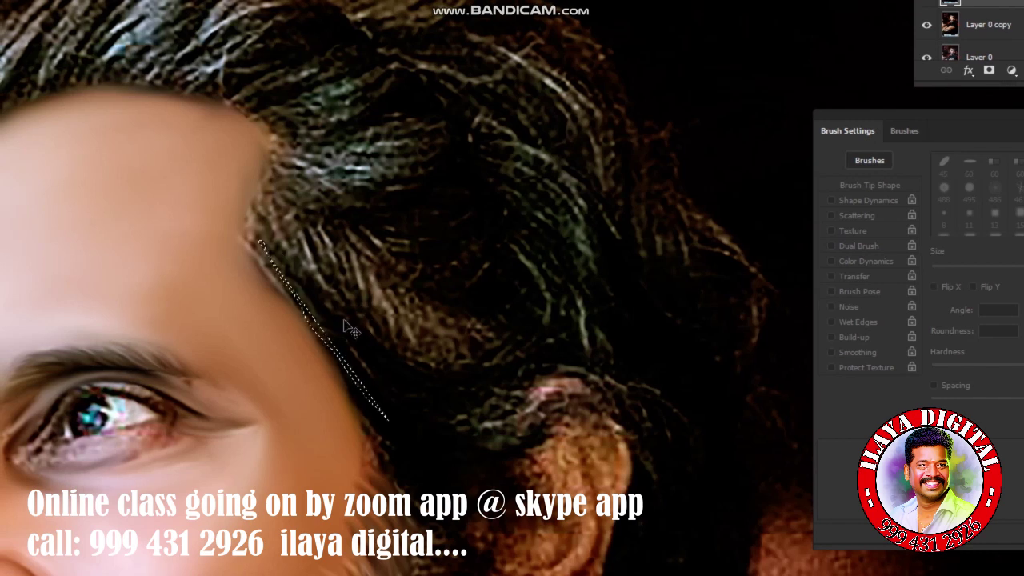
pyautogui.press('b')
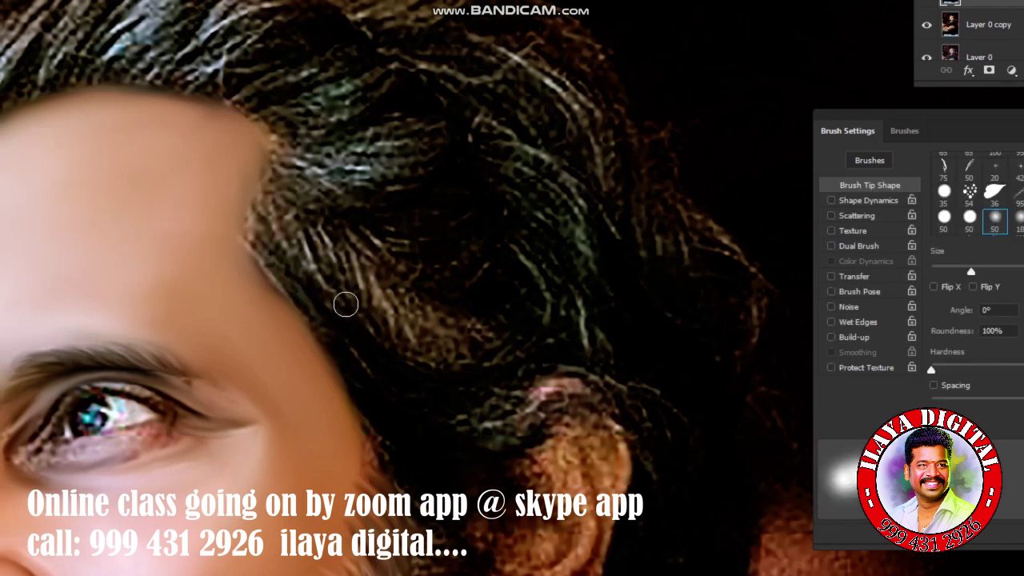
pyautogui.press(']')
pyautogui.press(']')
pyautogui.press(']')
pyautogui.press(']')
pyautogui.press(']')
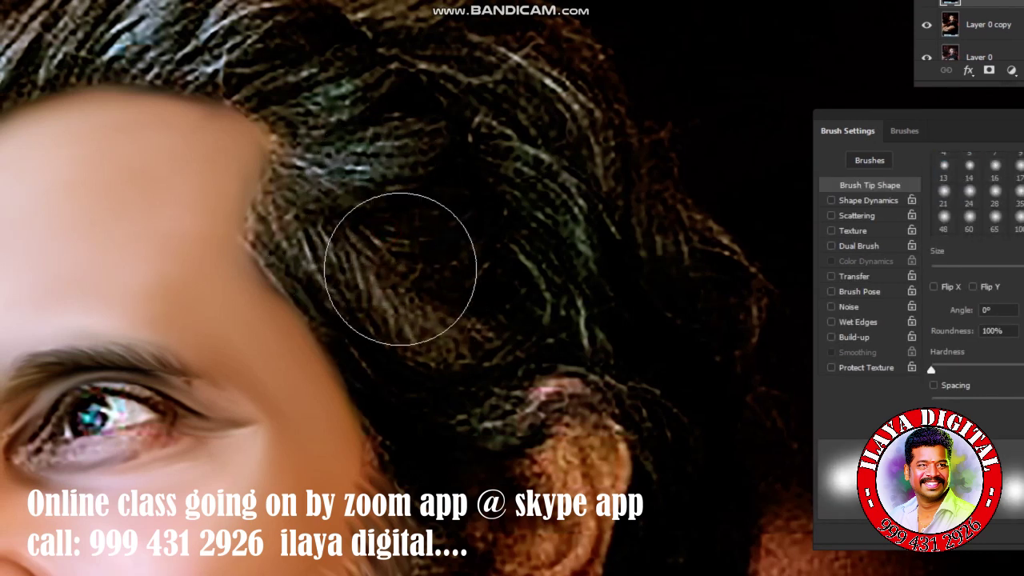
pyautogui.hotkey('ctrl', 'j')
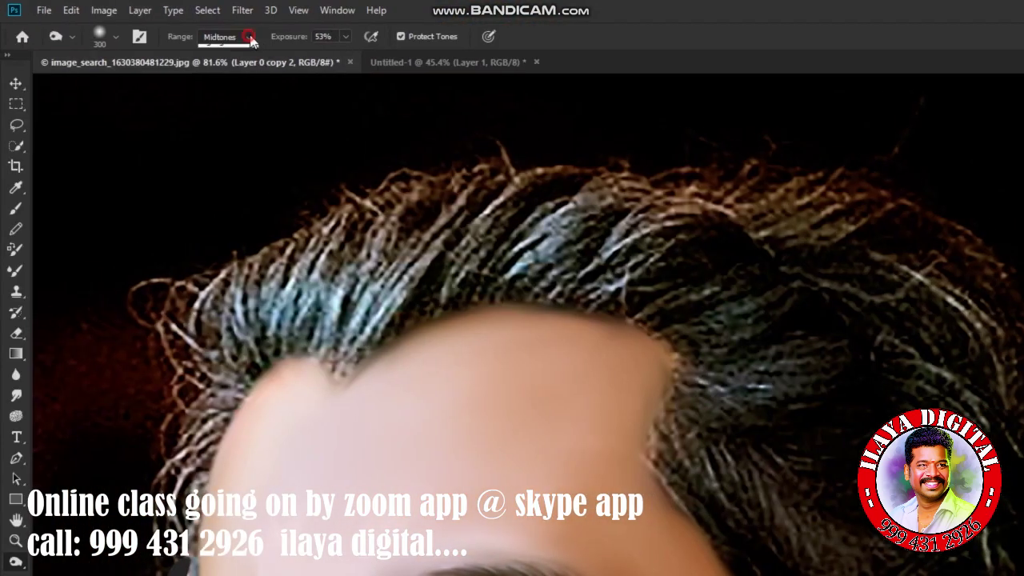
# Burn the hair strands on the right and lower down to darken them
pyautogui.click(226, 37)
pyautogui.moveTo(732, 244); pyautogui.dragTo(756, 376)
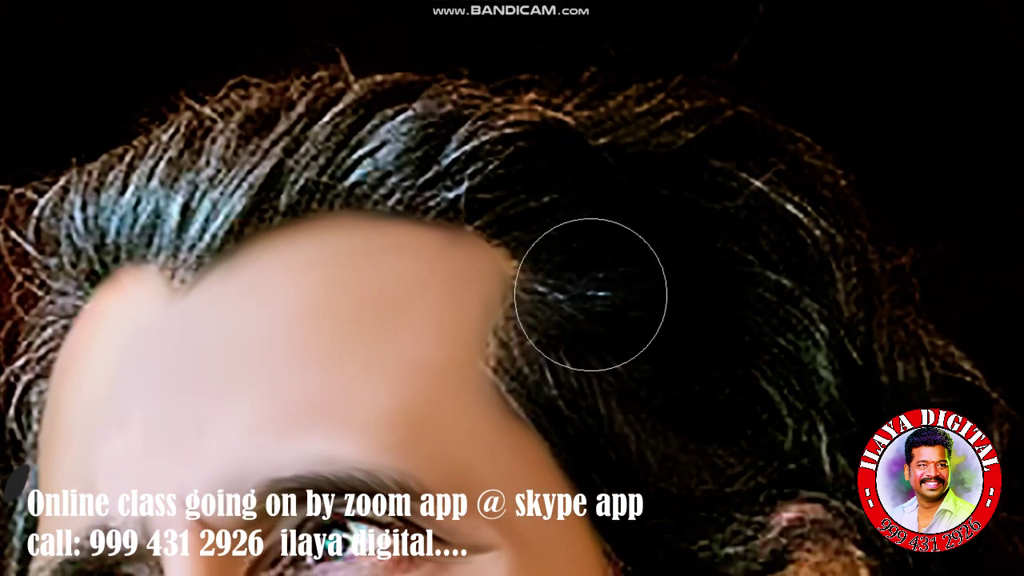
pyautogui.moveTo(591, 295); pyautogui.dragTo(587, 338)
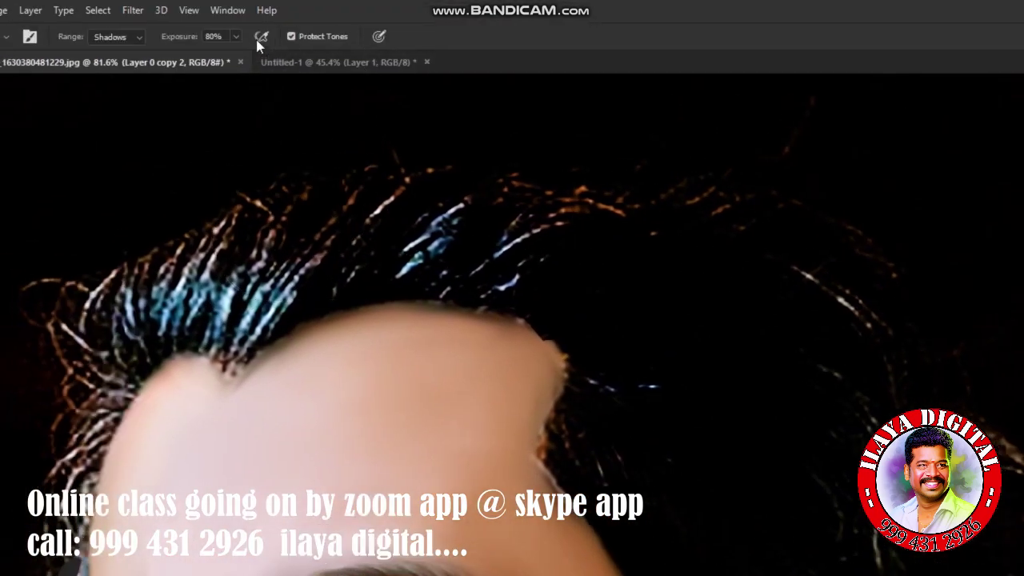
# Try the Highlights then Midtones burn range at 100% exposure and rework the hair tone
pyautogui.click(265, 38)
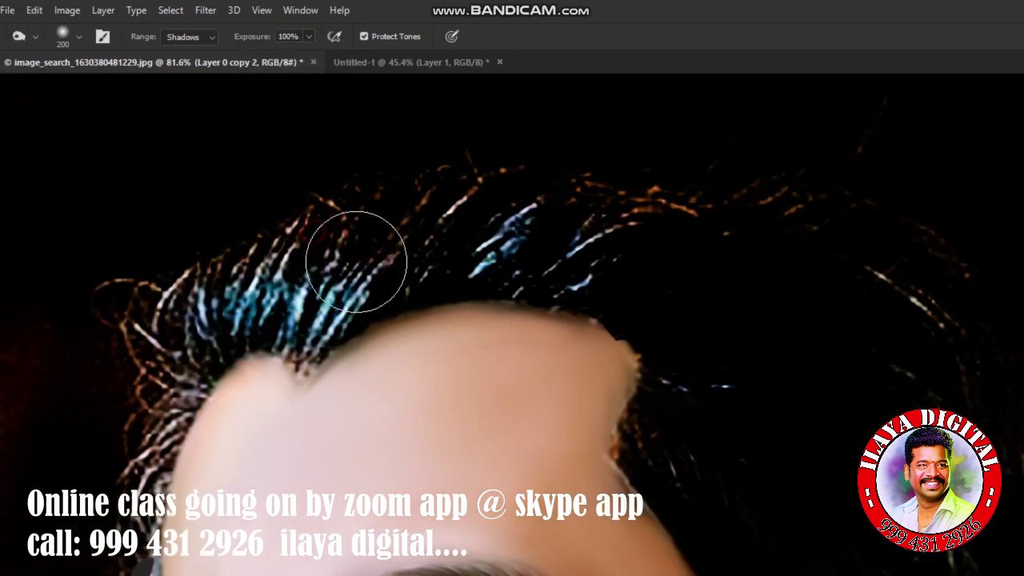
pyautogui.click(250, 38)
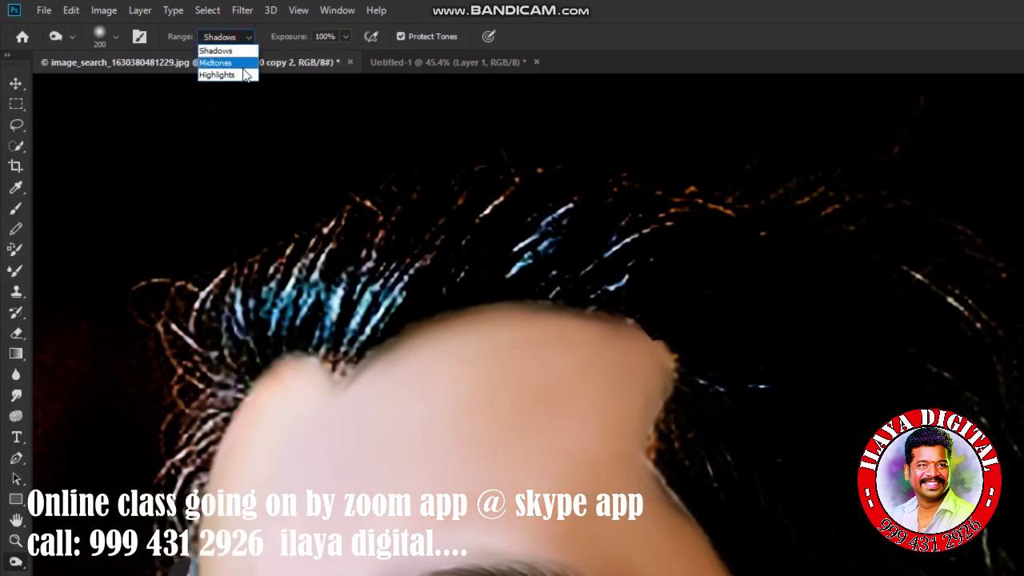
pyautogui.click(240, 78)
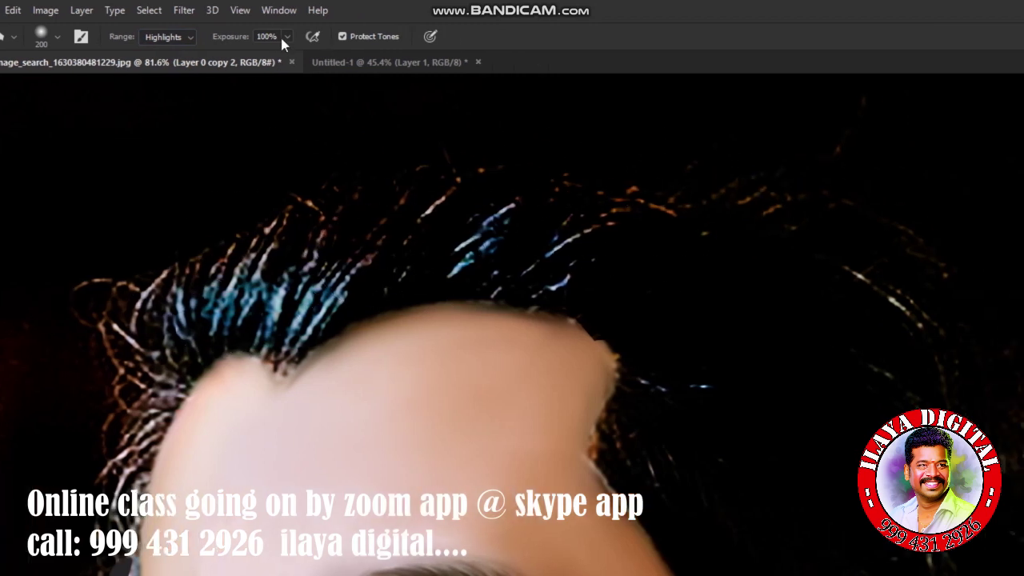
pyautogui.click(240, 37)
pyautogui.click(242, 63)
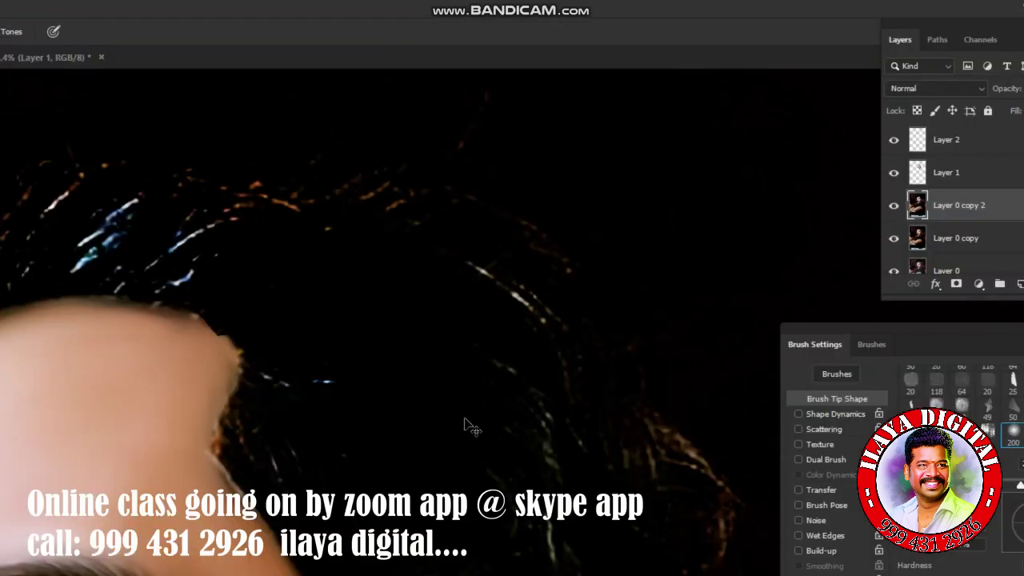
pyautogui.moveTo(462, 432); pyautogui.dragTo(330, 432)
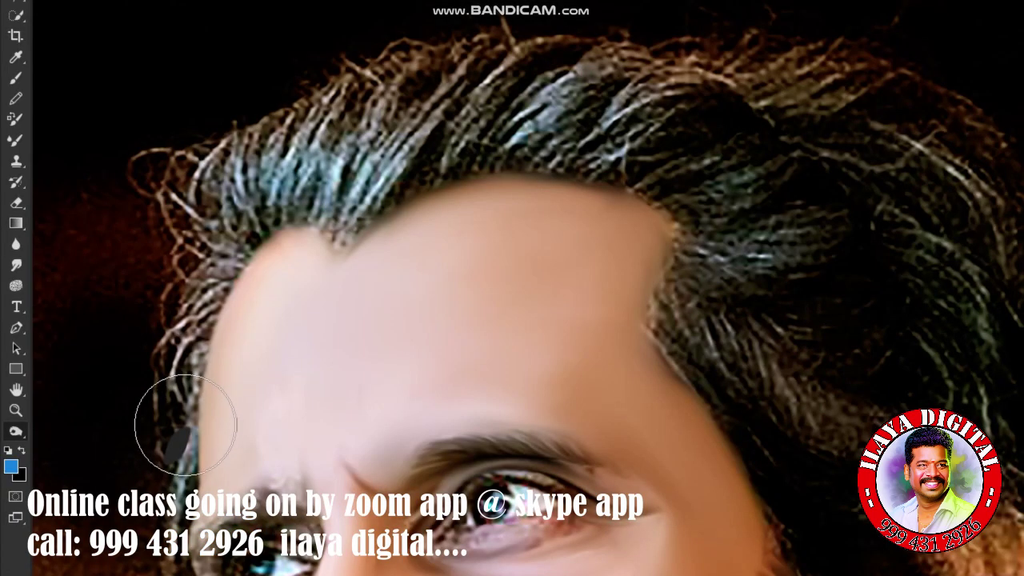
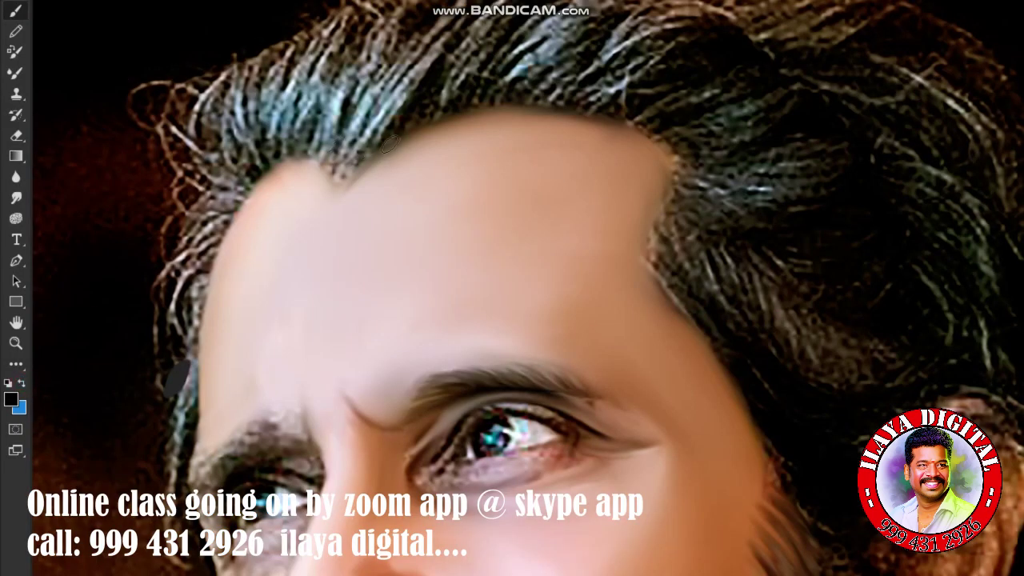
# Pick a large soft round brush and turn off its spacing option in Brush Settings
pyautogui.rightClick(613, 217)
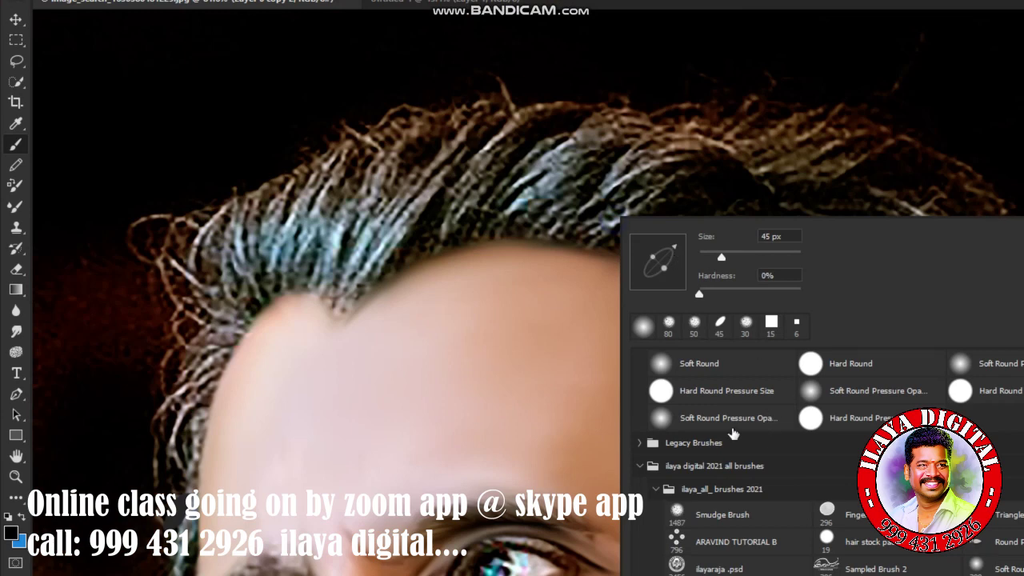
pyautogui.press('Escape')
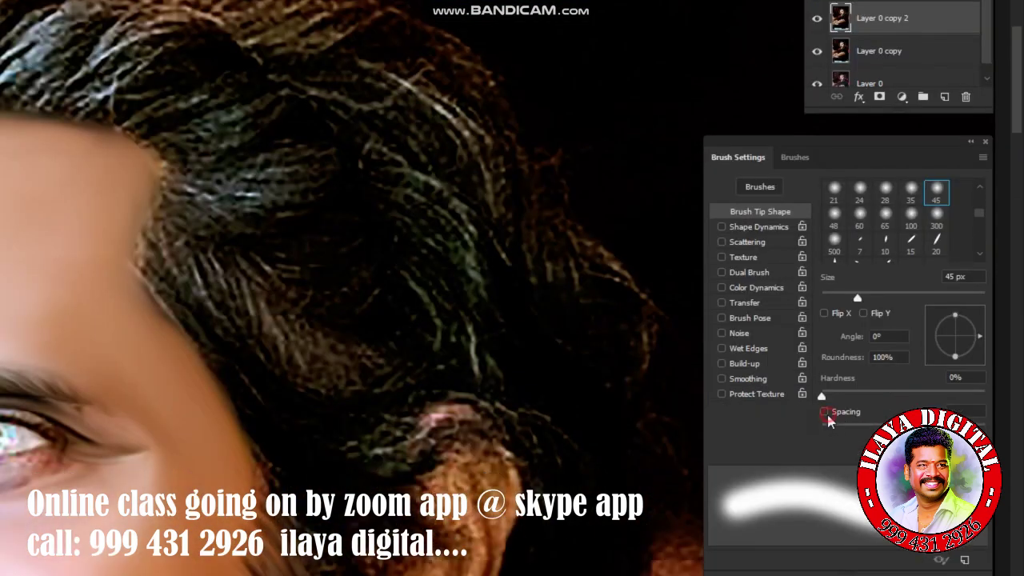
pyautogui.click(825, 412)
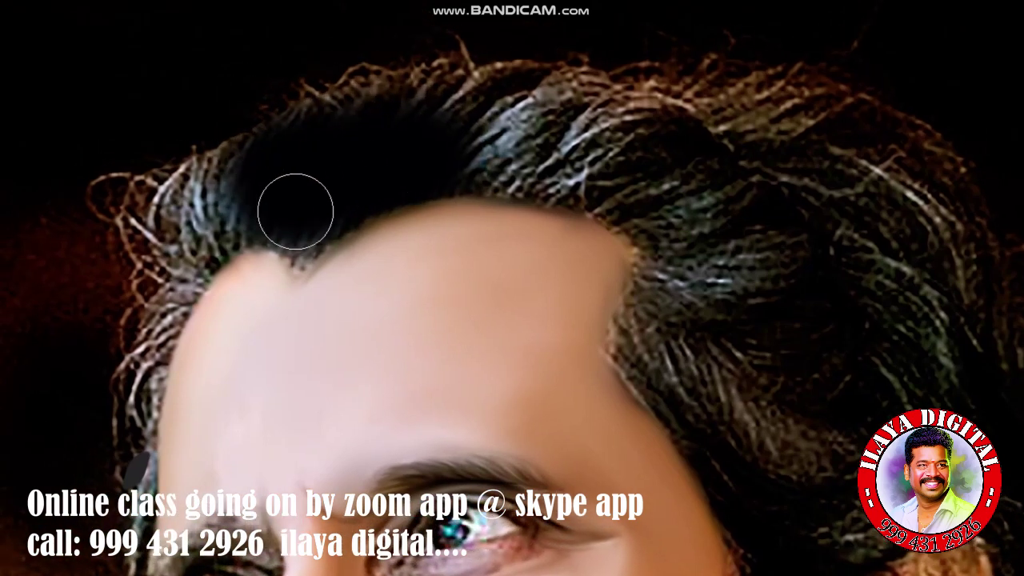
# Paint black over the grey hair above and on both sides of the forehead
pyautogui.moveTo(295, 213)
pyautogui.mouseDown()
pyautogui.moveTo(304, 222)
pyautogui.moveTo(679, 148)
pyautogui.moveTo(663, 188)
pyautogui.moveTo(645, 192)
pyautogui.moveTo(653, 141)
pyautogui.mouseUp()
pyautogui.moveTo(256, 208)
pyautogui.mouseDown()
pyautogui.moveTo(172, 326)
pyautogui.moveTo(200, 264)
pyautogui.mouseUp()
pyautogui.moveTo(768, 225)
pyautogui.mouseDown()
pyautogui.moveTo(718, 365)
pyautogui.moveTo(595, 329)
pyautogui.moveTo(565, 338)
pyautogui.moveTo(552, 428)
pyautogui.mouseUp()
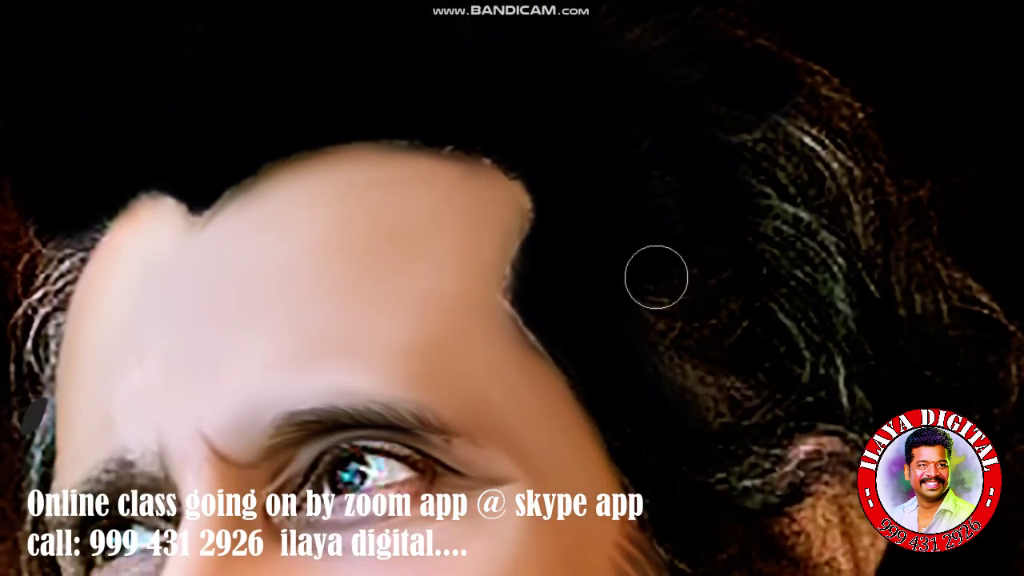
pyautogui.moveTo(731, 270)
pyautogui.mouseDown()
pyautogui.moveTo(768, 212)
pyautogui.moveTo(754, 277)
pyautogui.mouseUp()
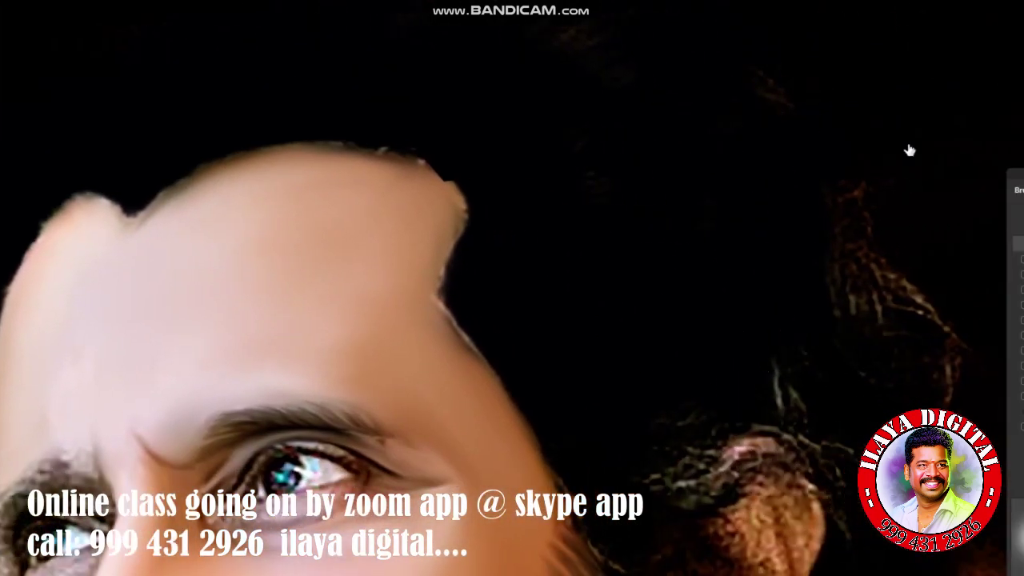
pyautogui.click(930, 152)
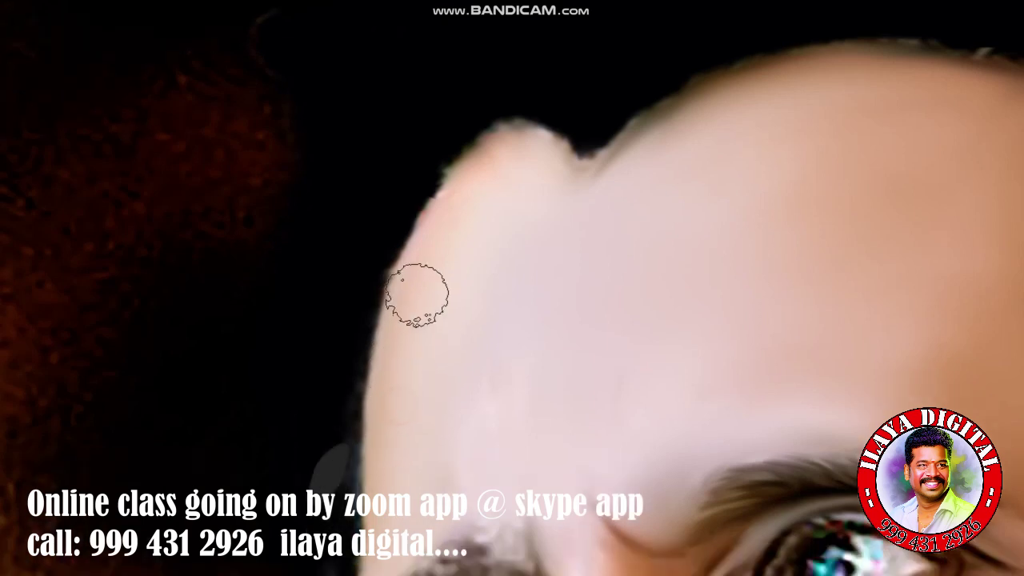
# Switch to the Smudge tool and dab along the left and top edges of the forehead
pyautogui.click(374, 298)
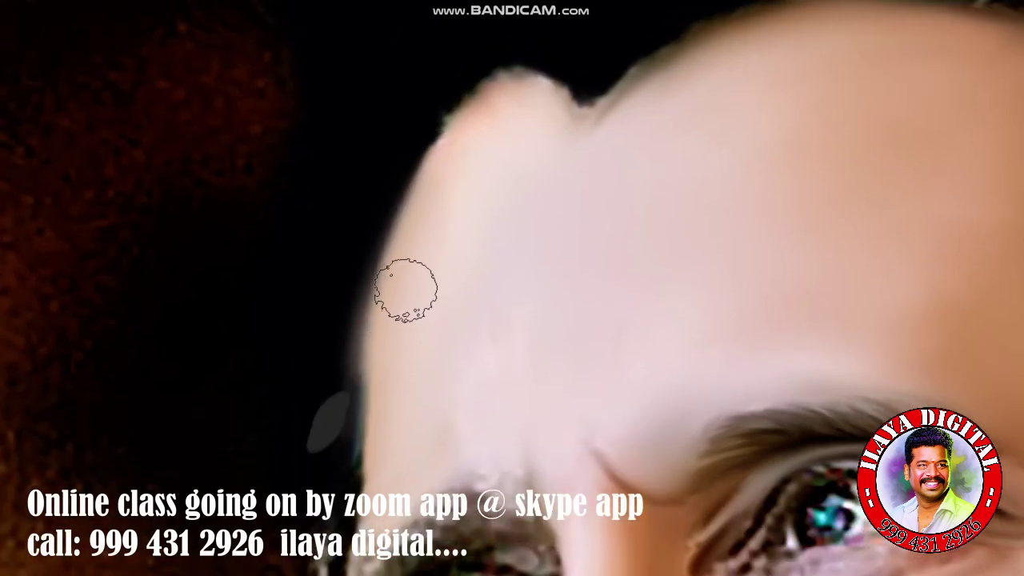
pyautogui.press('v')
pyautogui.click(378, 294)
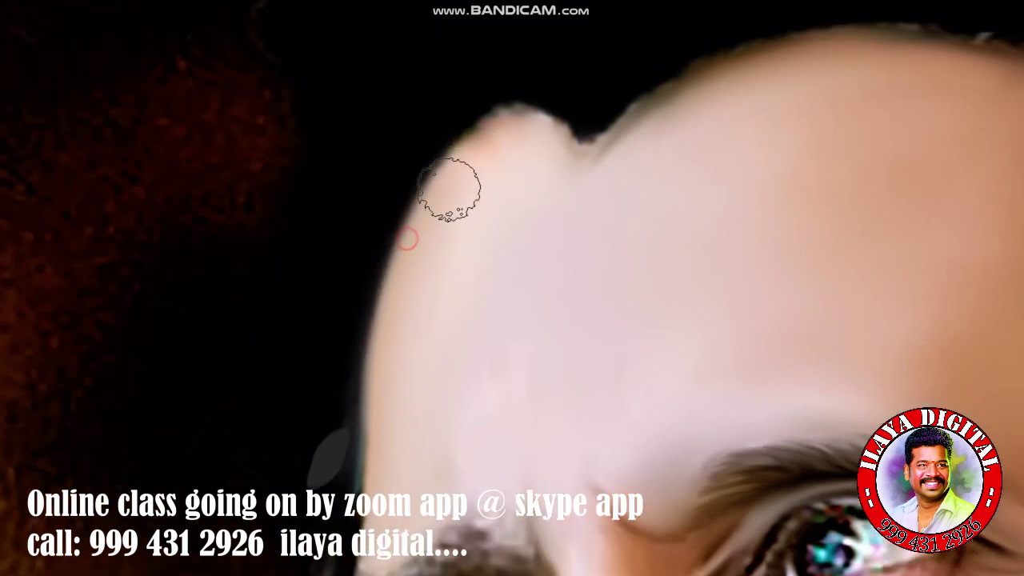
pyautogui.click(452, 176)
pyautogui.click(524, 158)
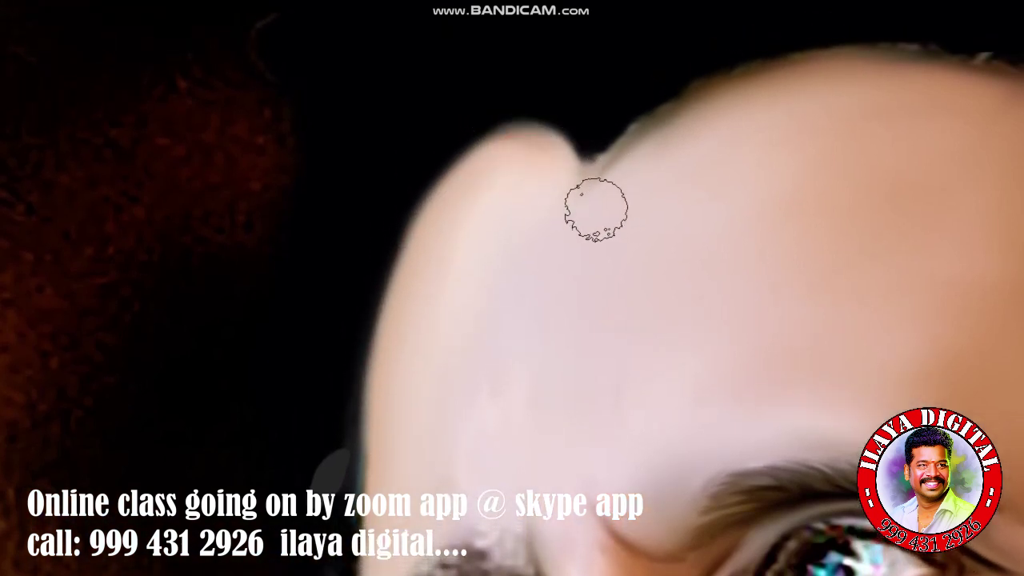
pyautogui.click(628, 148)
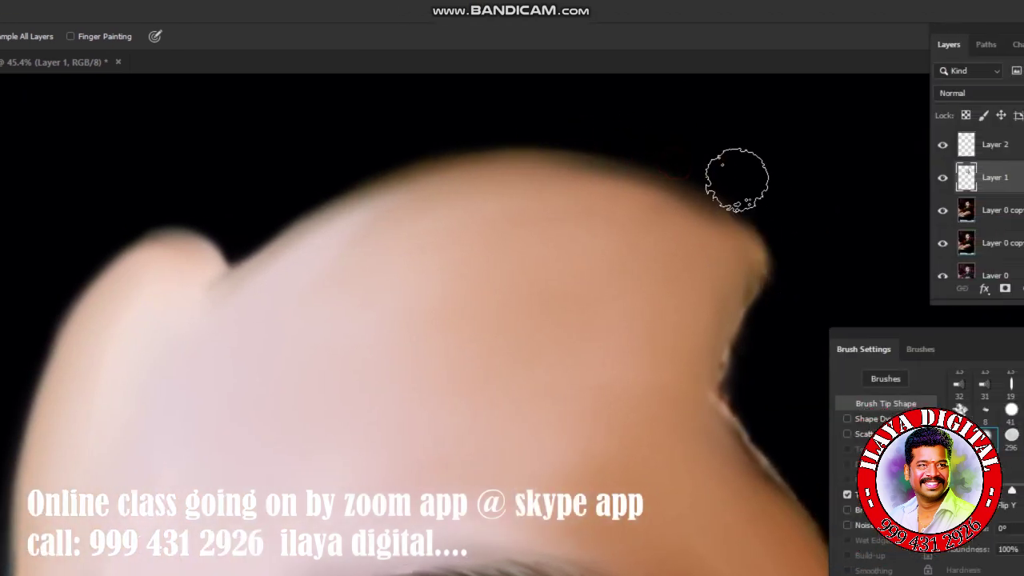
pyautogui.click(765, 200)
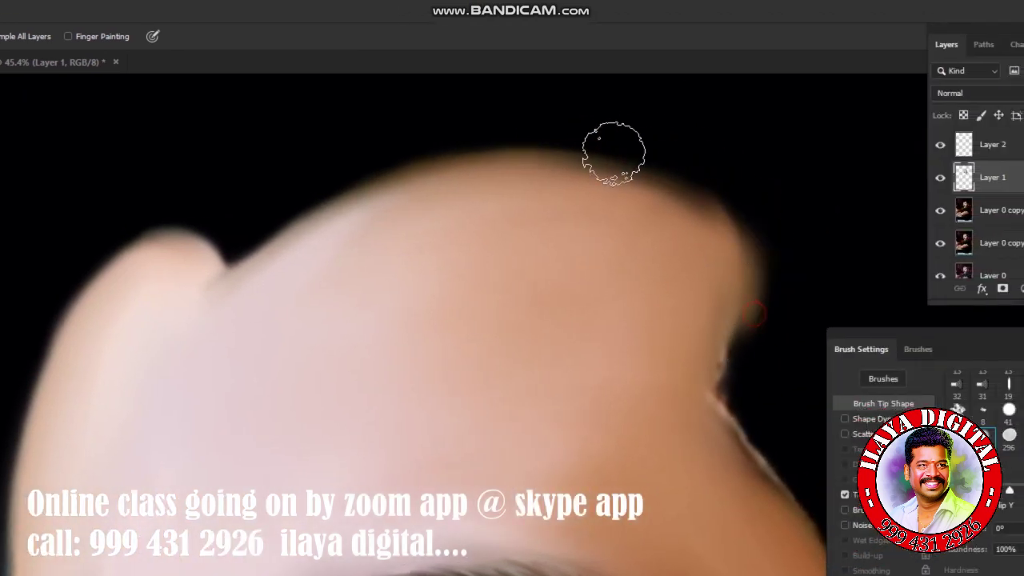
pyautogui.click(520, 189)
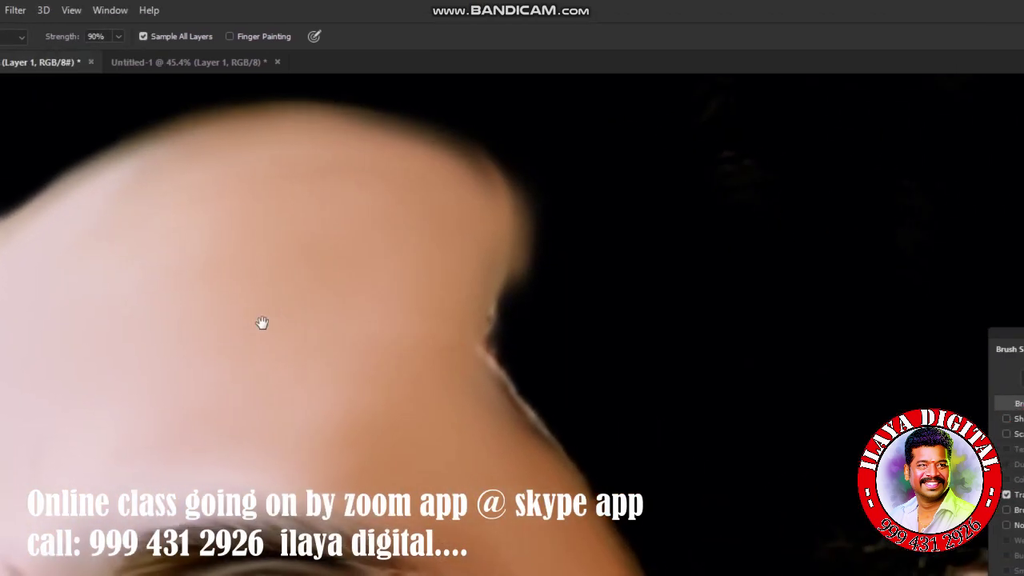
pyautogui.click(537, 202)
# Smudge the forehead edge downward, rightward and leftward into a soft rounded outline
pyautogui.moveTo(493, 208)
pyautogui.mouseDown()
pyautogui.moveTo(480, 377)
pyautogui.moveTo(571, 423)
pyautogui.mouseUp()
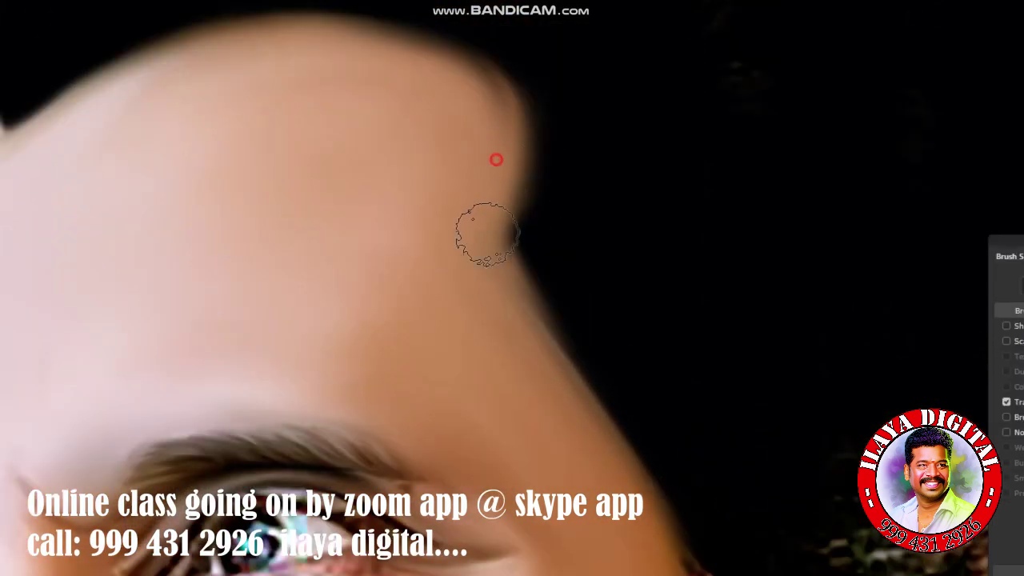
pyautogui.moveTo(482, 149); pyautogui.dragTo(578, 187)
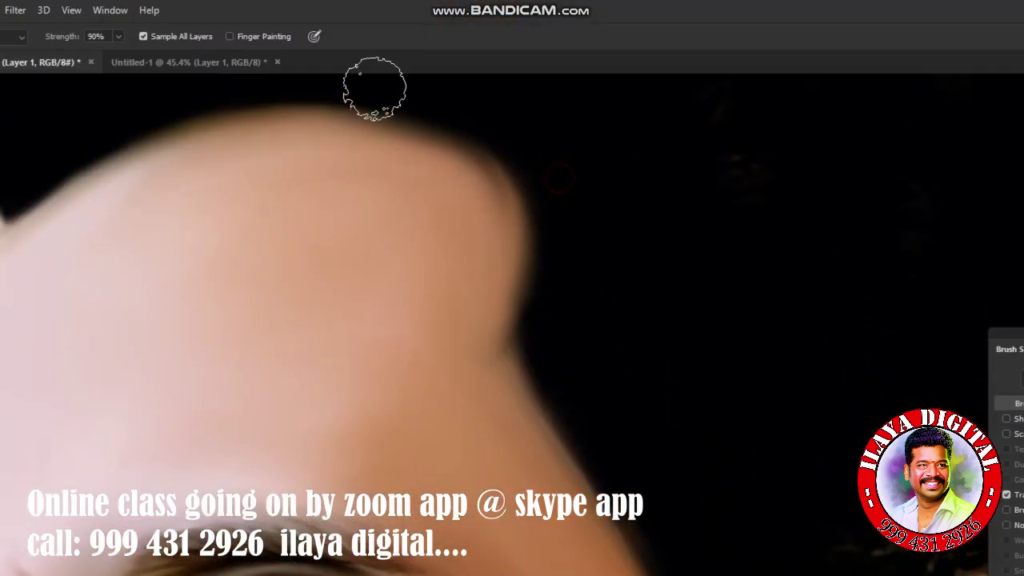
pyautogui.moveTo(475, 225); pyautogui.dragTo(437, 150)
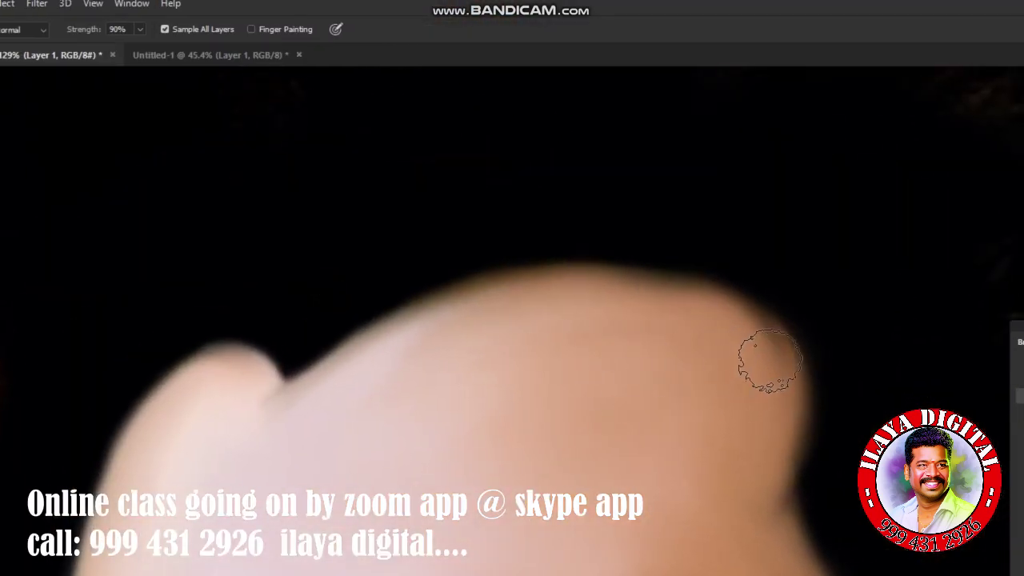
pyautogui.moveTo(766, 359)
pyautogui.mouseDown()
pyautogui.moveTo(543, 293)
pyautogui.moveTo(259, 347)
pyautogui.mouseUp()
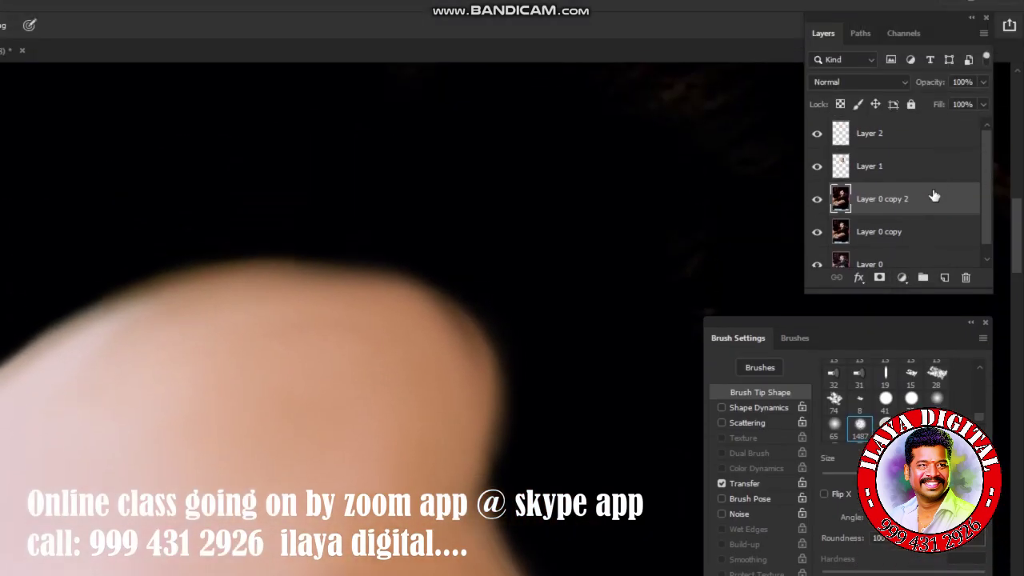
pyautogui.moveTo(439, 440); pyautogui.dragTo(392, 408)
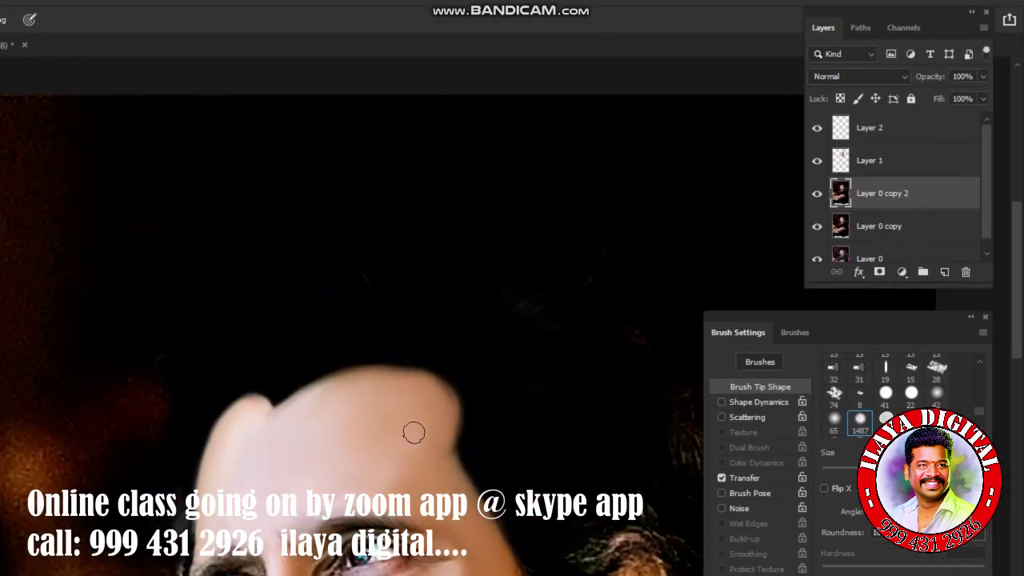
pyautogui.press('l')
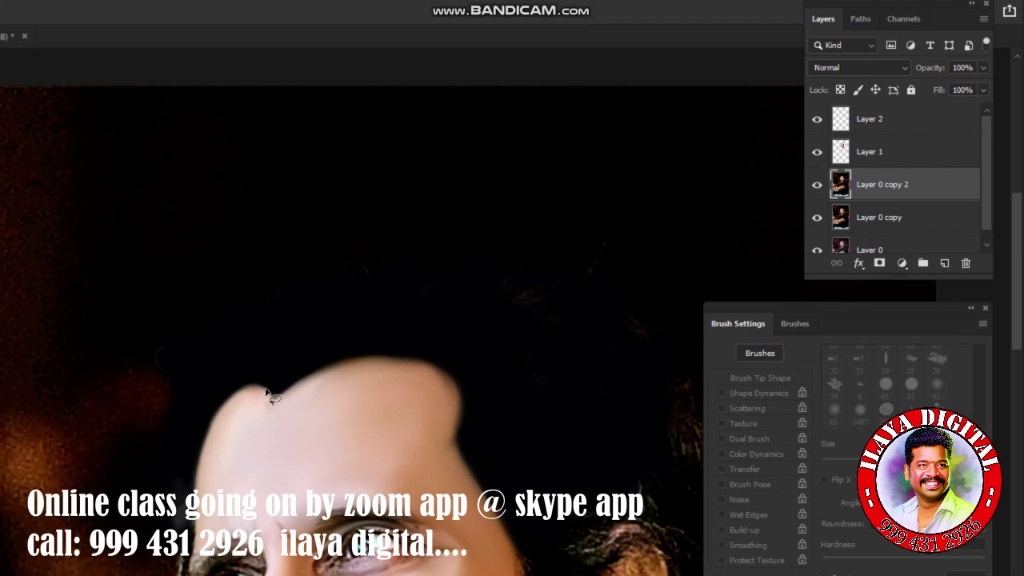
pyautogui.moveTo(266, 392)
pyautogui.mouseDown()
pyautogui.moveTo(679, 439)
pyautogui.moveTo(548, 392)
pyautogui.mouseUp()
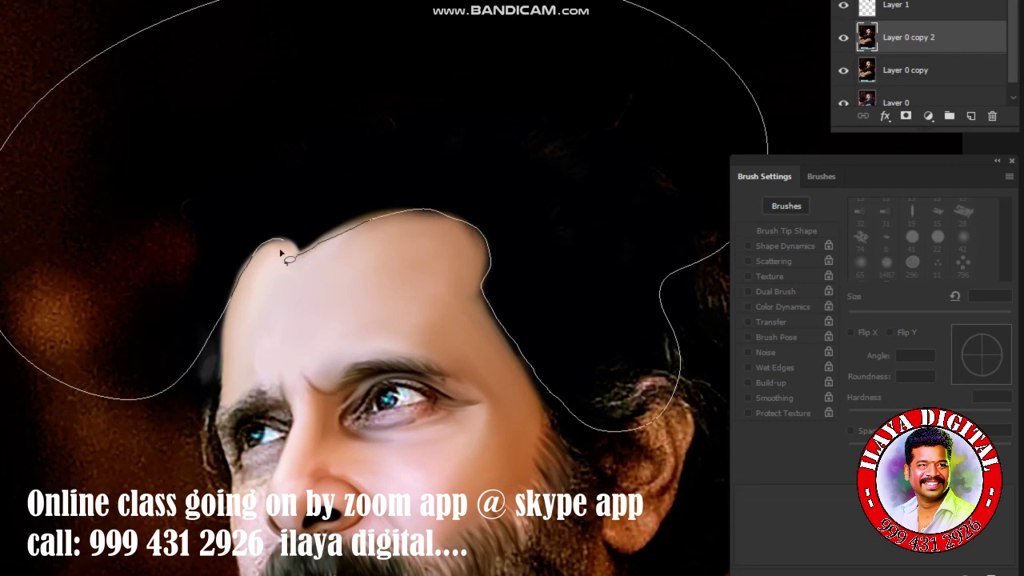
pyautogui.moveTo(282, 254); pyautogui.dragTo(289, 260)
pyautogui.hotkey('ctrl', 'j')
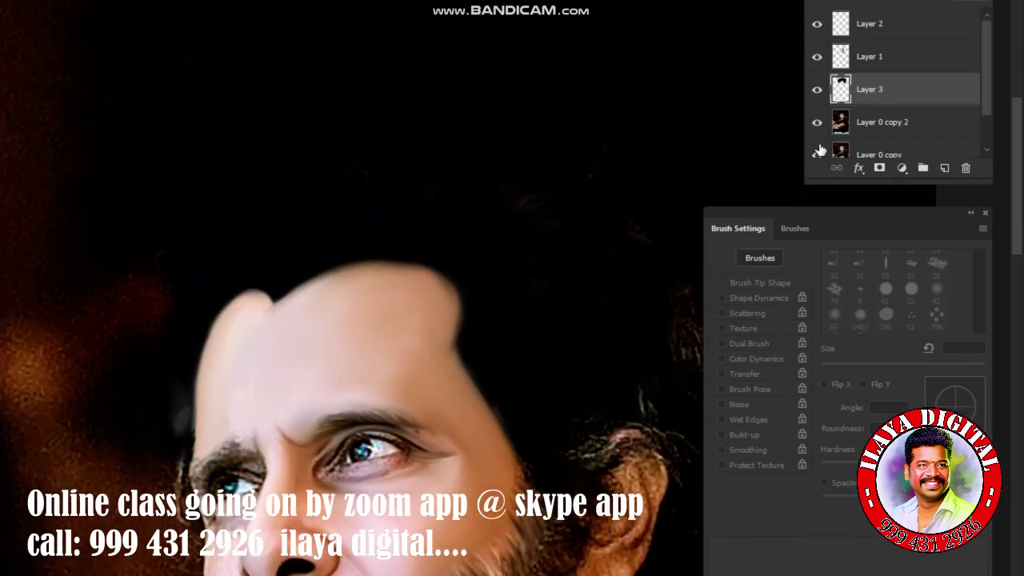
pyautogui.click(817, 124)
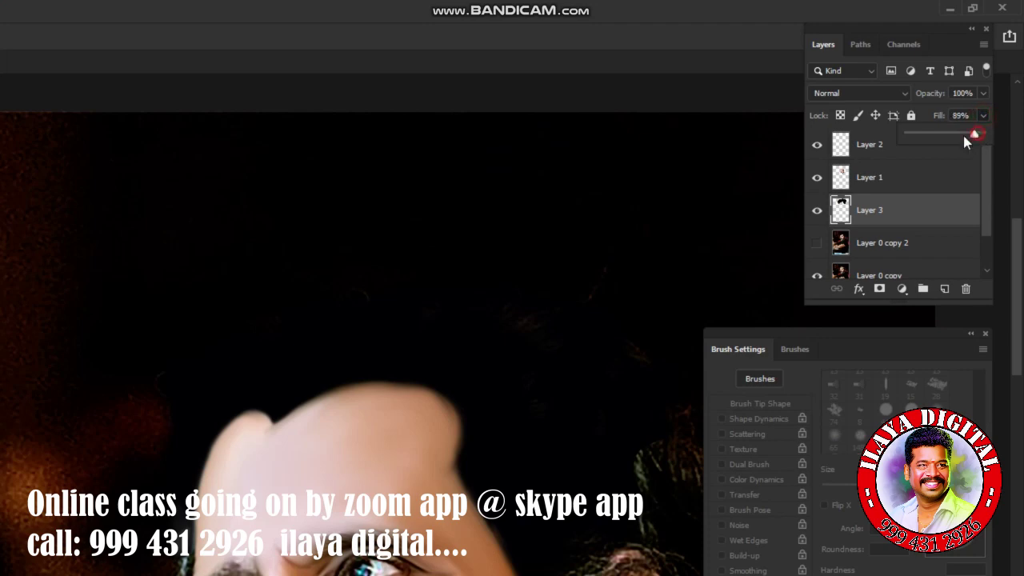
pyautogui.moveTo(964, 137); pyautogui.dragTo(956, 138)
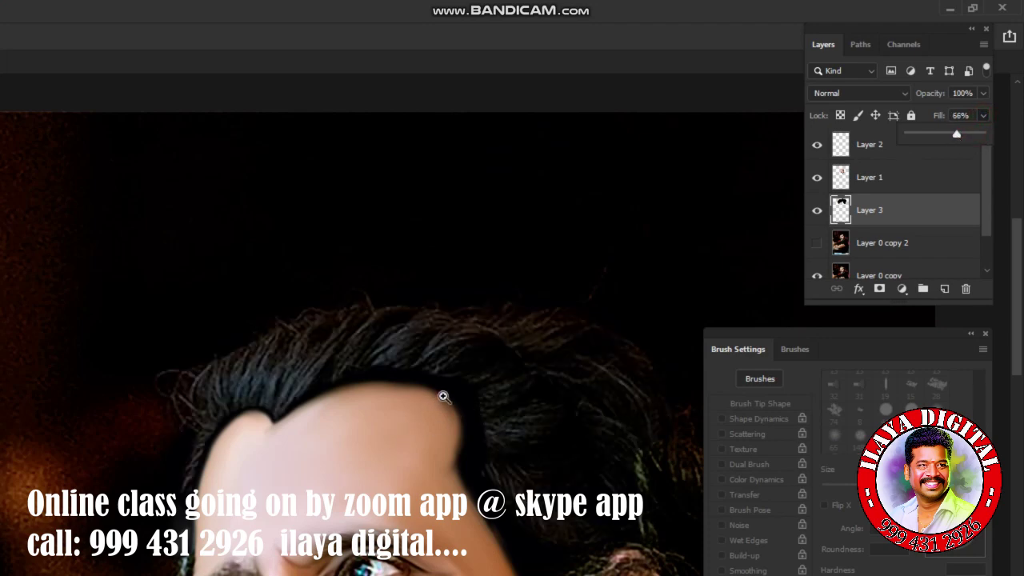
pyautogui.click(444, 397)
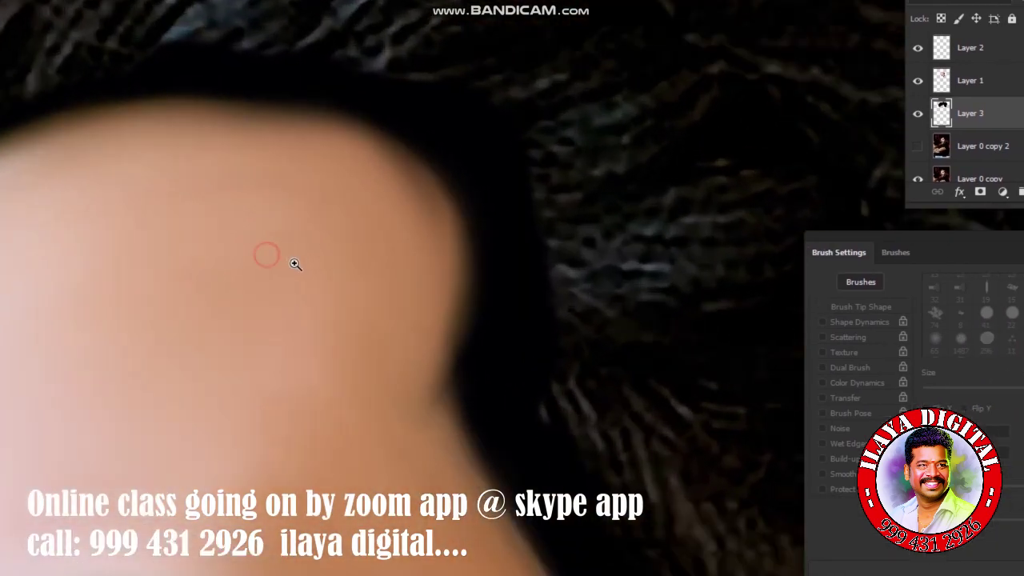
pyautogui.moveTo(295, 264); pyautogui.dragTo(803, 152)
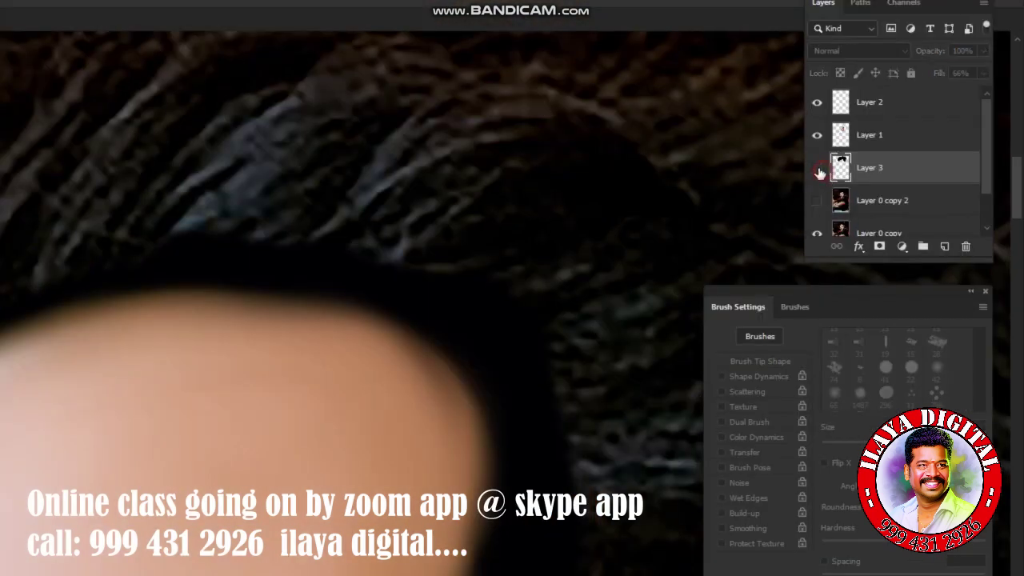
pyautogui.click(817, 168)
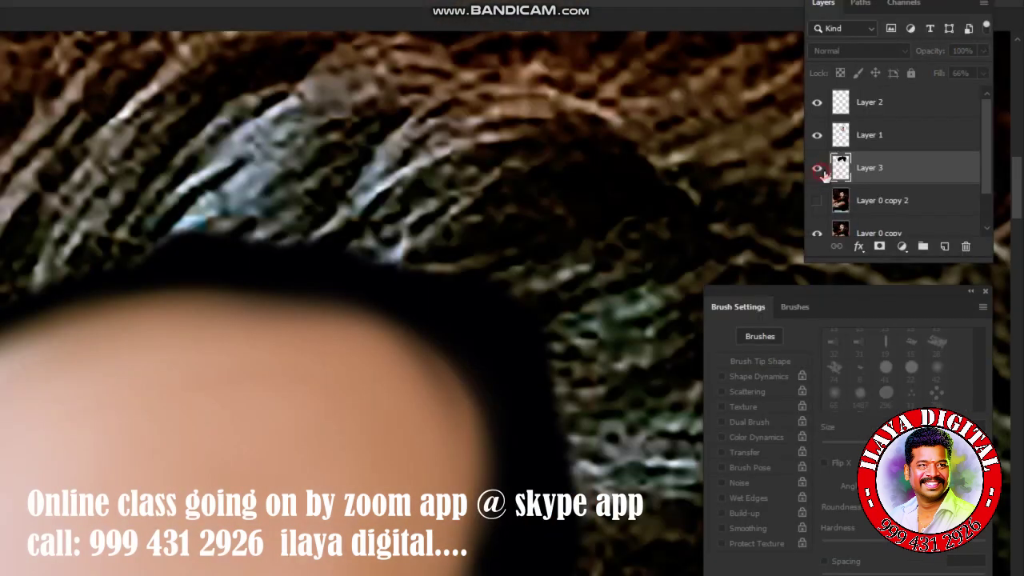
pyautogui.click(818, 170)
pyautogui.click(817, 169)
pyautogui.click(817, 168)
pyautogui.click(817, 135)
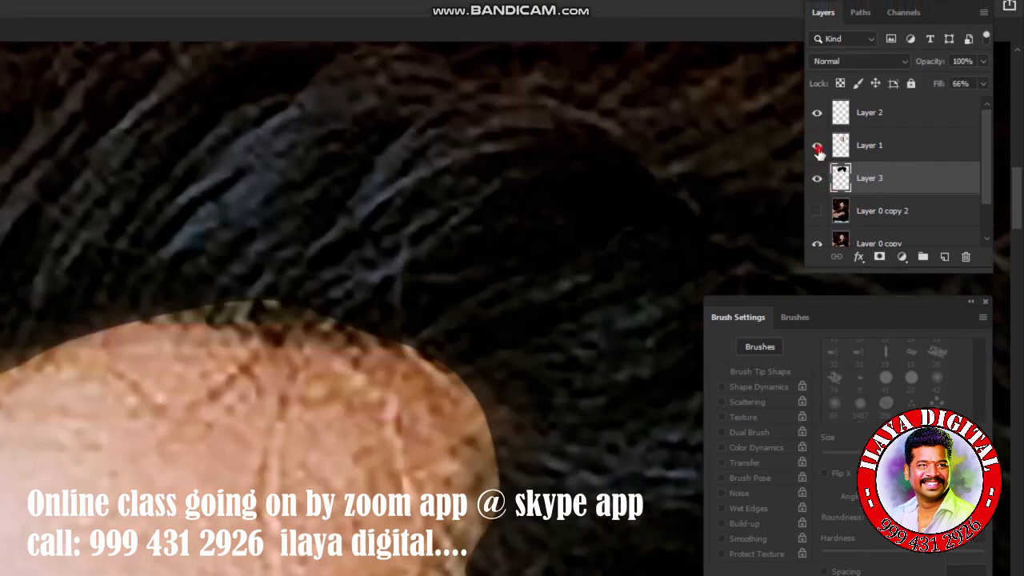
pyautogui.click(817, 146)
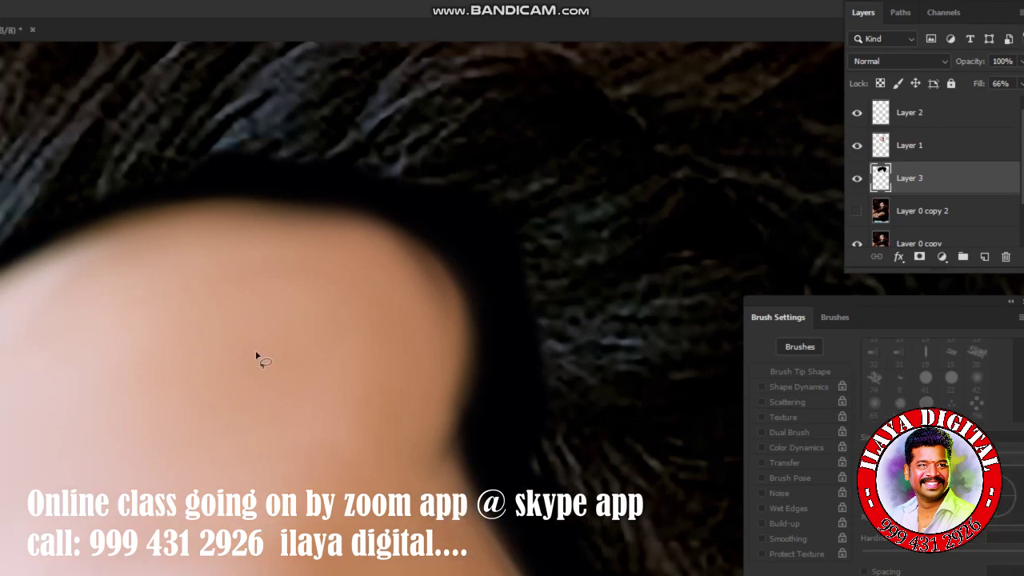
# Shrink the brush, zoom in on the portrait, and paint the bright hair strands dark on Layer 3
pyautogui.press('[')
pyautogui.press('[')
pyautogui.press('[')
pyautogui.press('[')
pyautogui.press('[')
pyautogui.press('[')
pyautogui.press('[')
pyautogui.press('[')
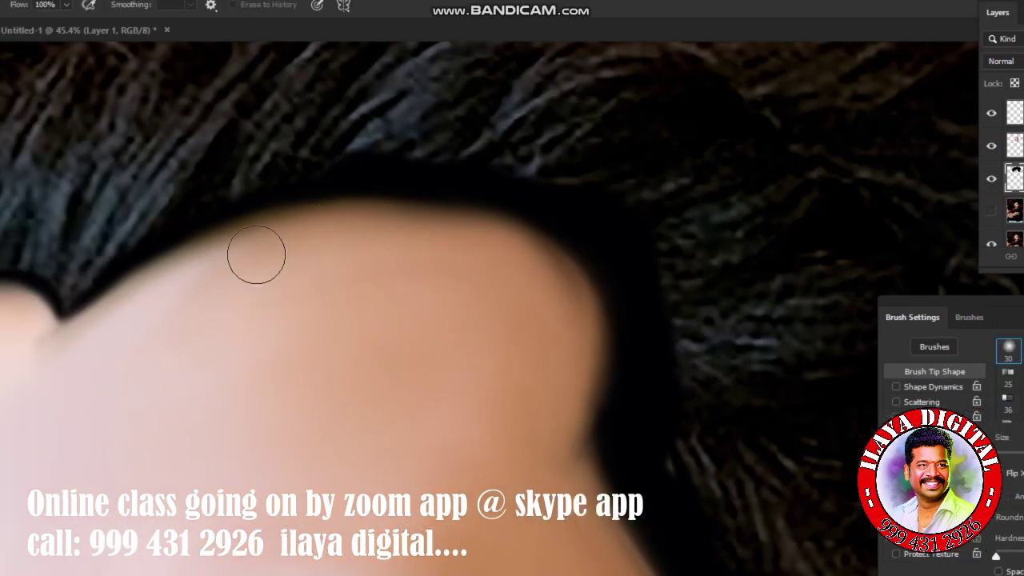
pyautogui.hotkey('ctrl', 'Tab')
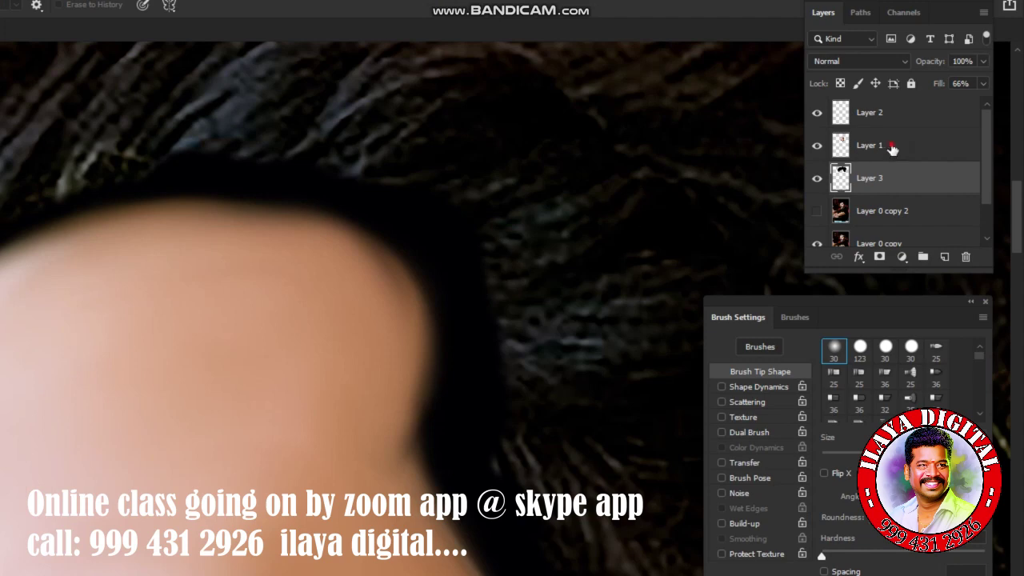
pyautogui.click(892, 146)
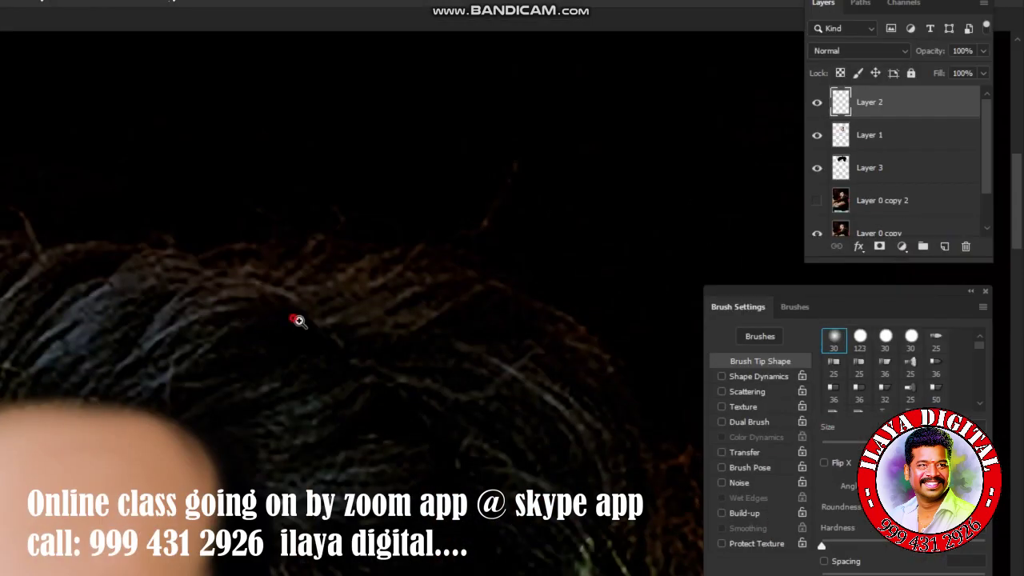
pyautogui.click(298, 321)
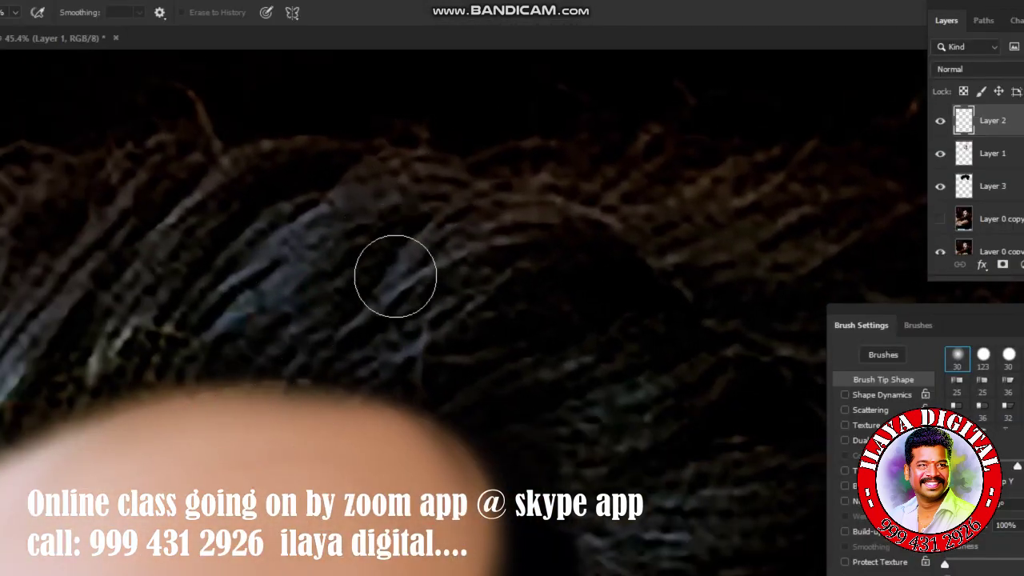
pyautogui.click(964, 185)
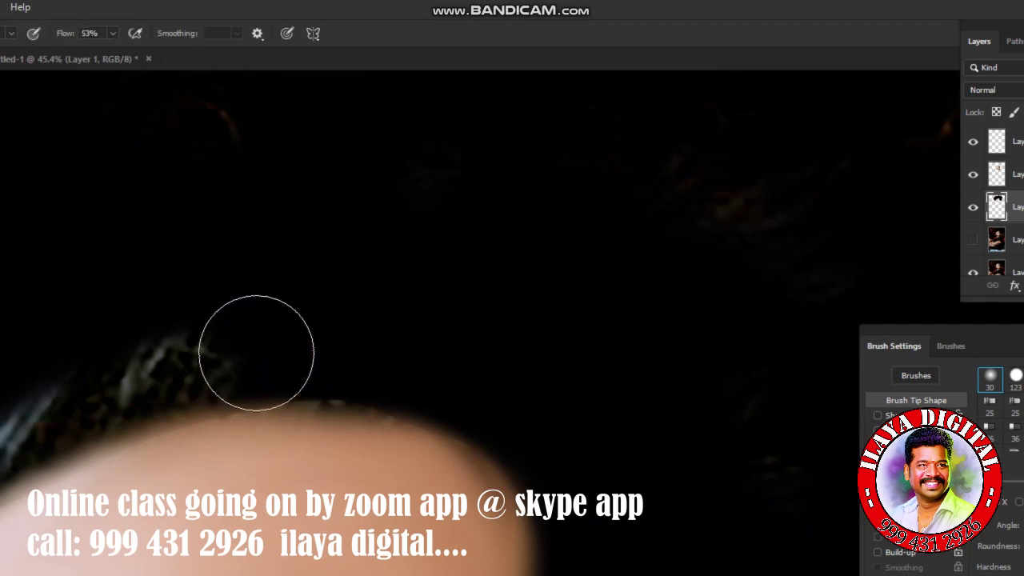
pyautogui.moveTo(256, 393); pyautogui.dragTo(240, 432)
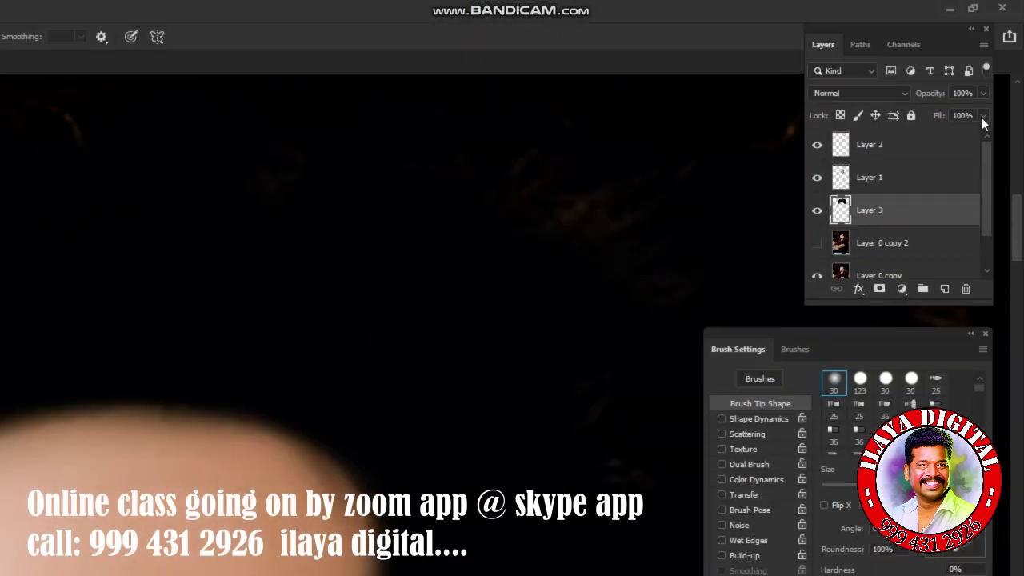
# Lower Layer 3's fill to 51%, hide Layer 3, and select Layer 2
pyautogui.moveTo(950, 140); pyautogui.dragTo(946, 139)
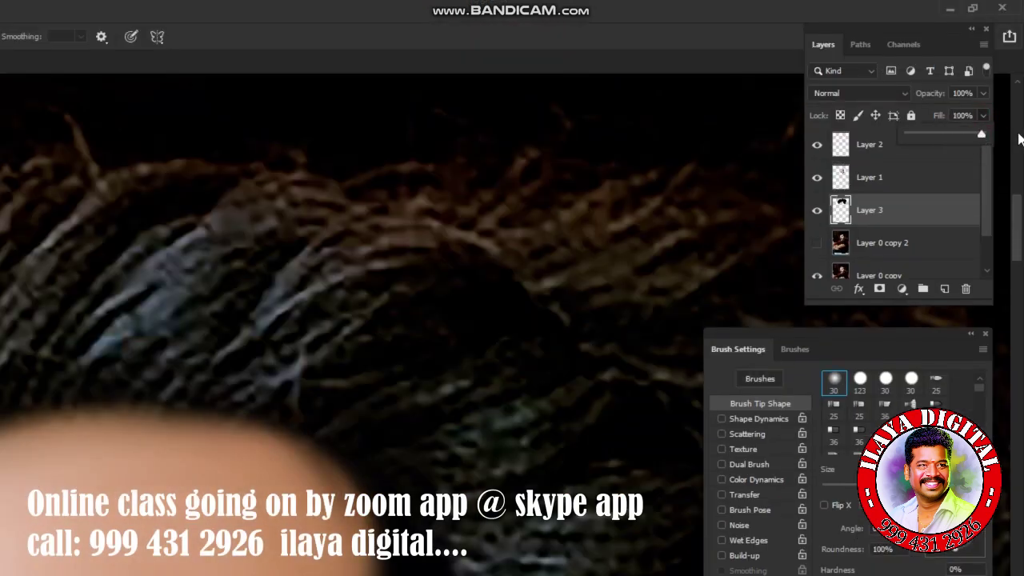
pyautogui.click(817, 211)
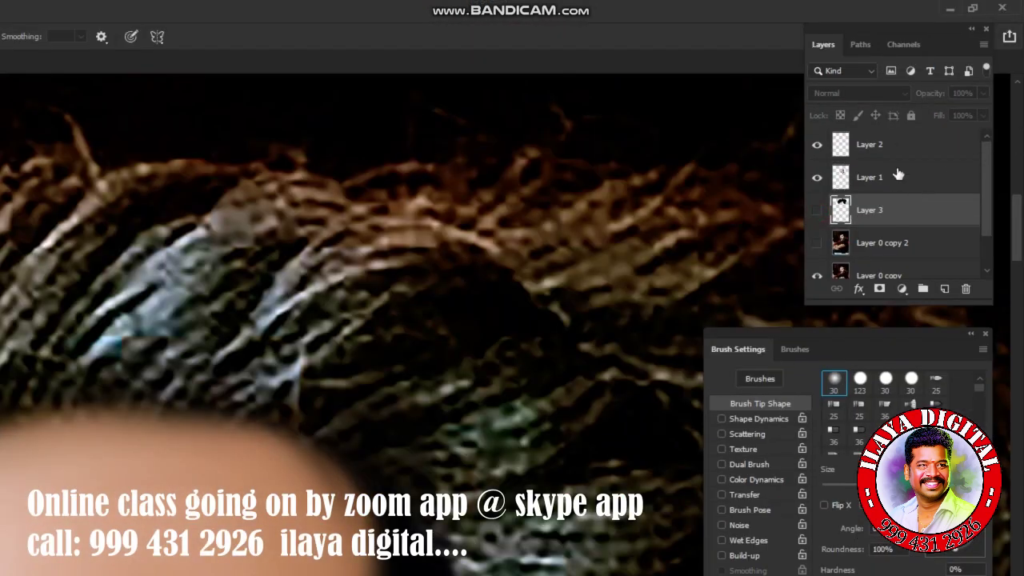
pyautogui.click(905, 145)
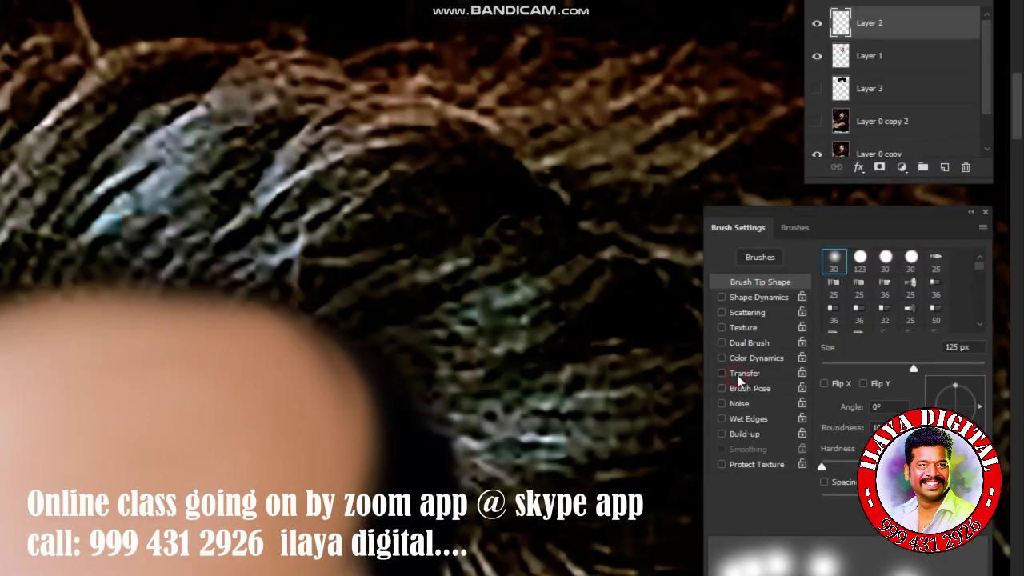
# Enable Transfer and Shape Dynamics with size on Pen Pressure, and raise hardness to 71%
pyautogui.click(742, 374)
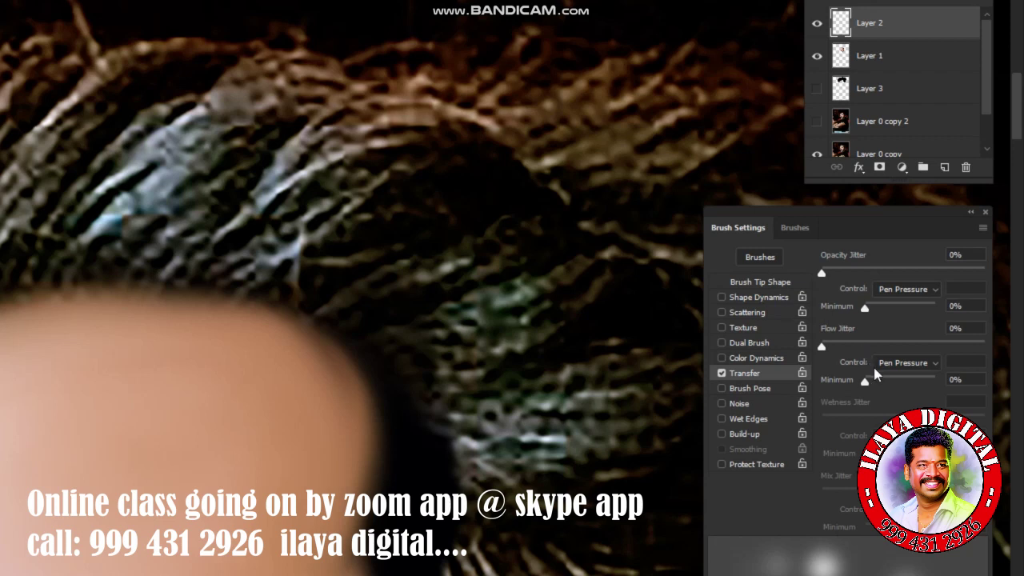
pyautogui.click(784, 302)
pyautogui.click(906, 289)
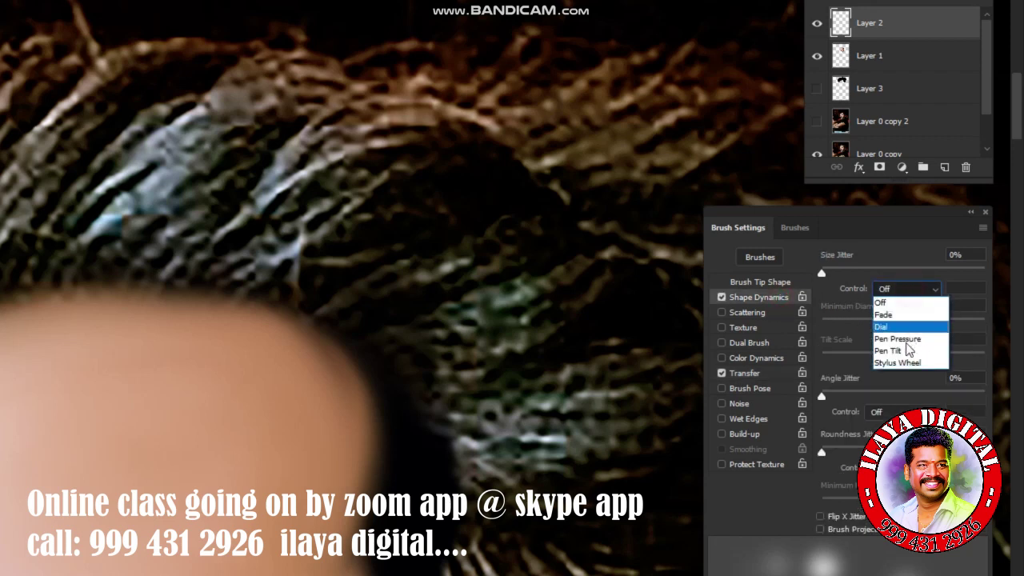
pyautogui.click(904, 324)
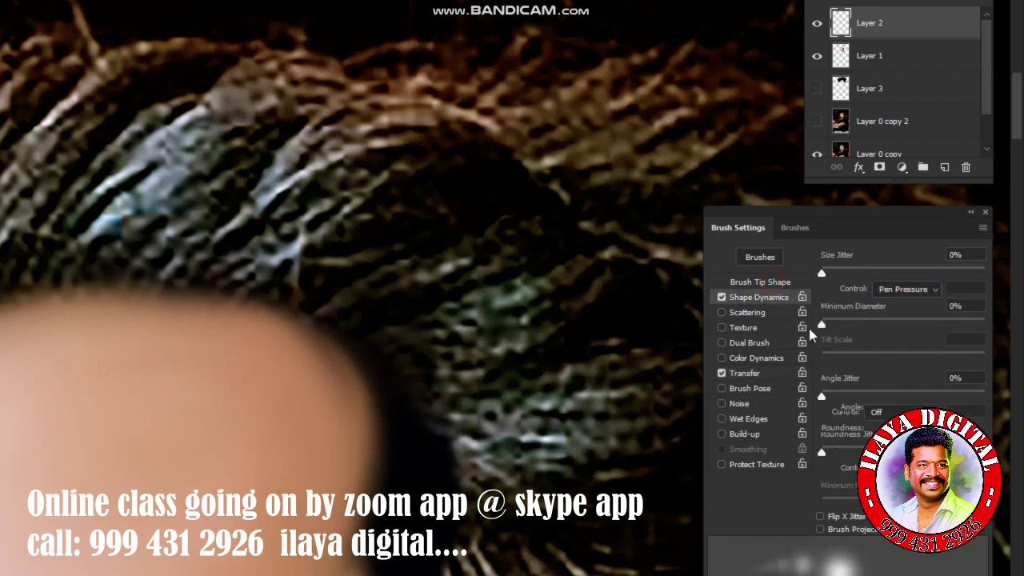
pyautogui.click(760, 282)
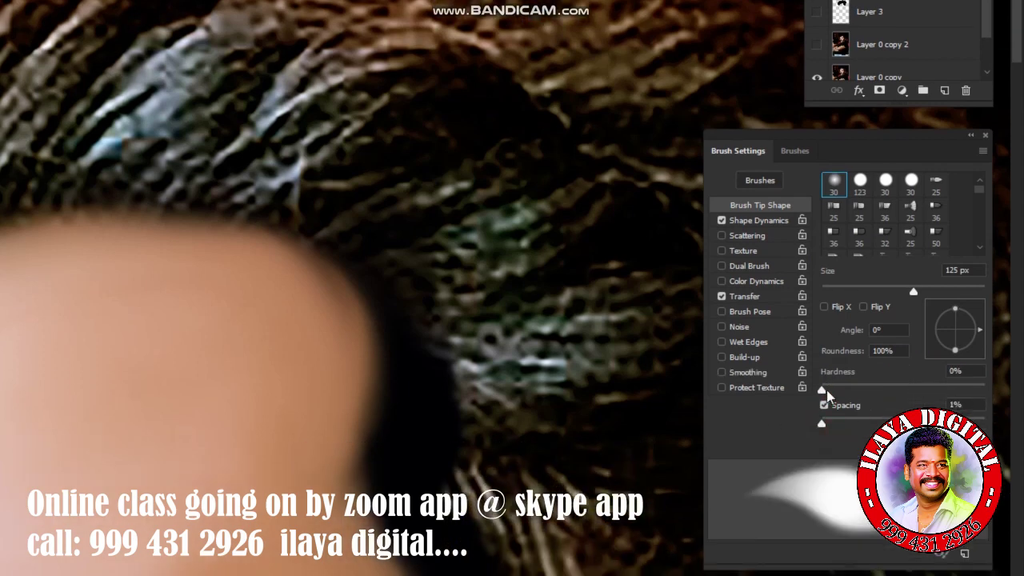
pyautogui.moveTo(826, 390); pyautogui.dragTo(928, 381)
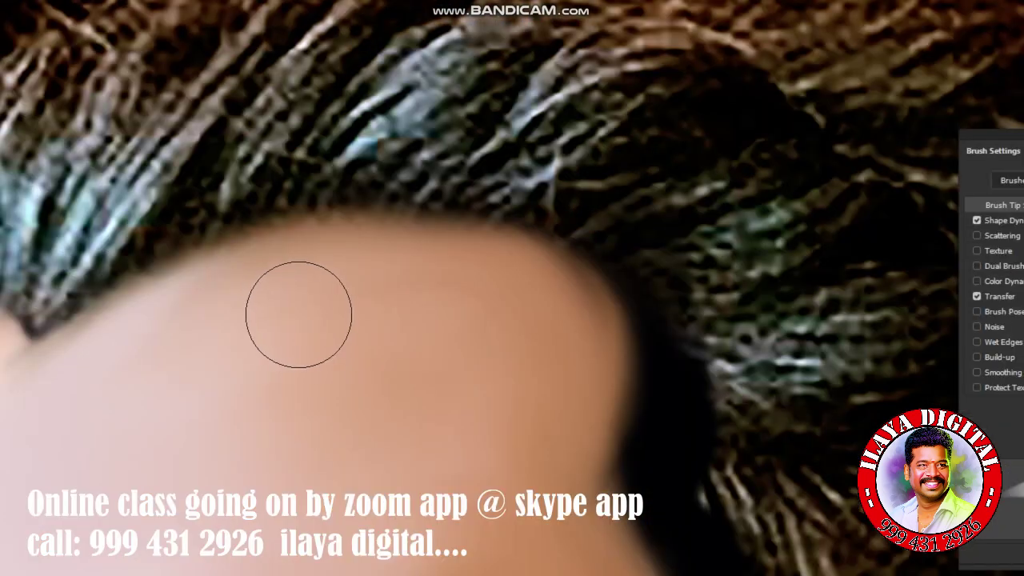
# Shrink the brush and paint four curved blue test strands up toward the hairline
pyautogui.press('[')
pyautogui.press('[')
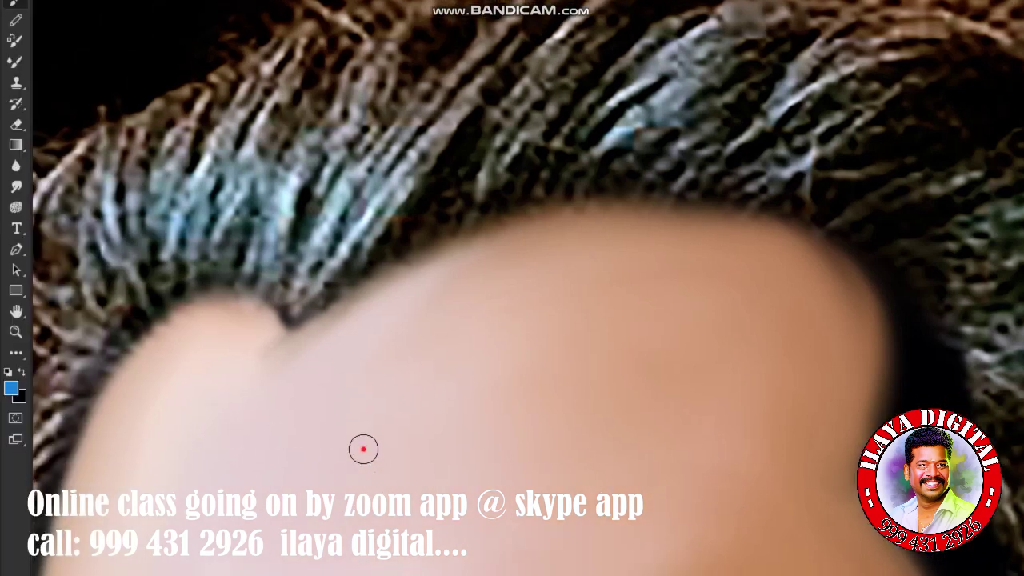
pyautogui.moveTo(364, 448); pyautogui.dragTo(640, 188)
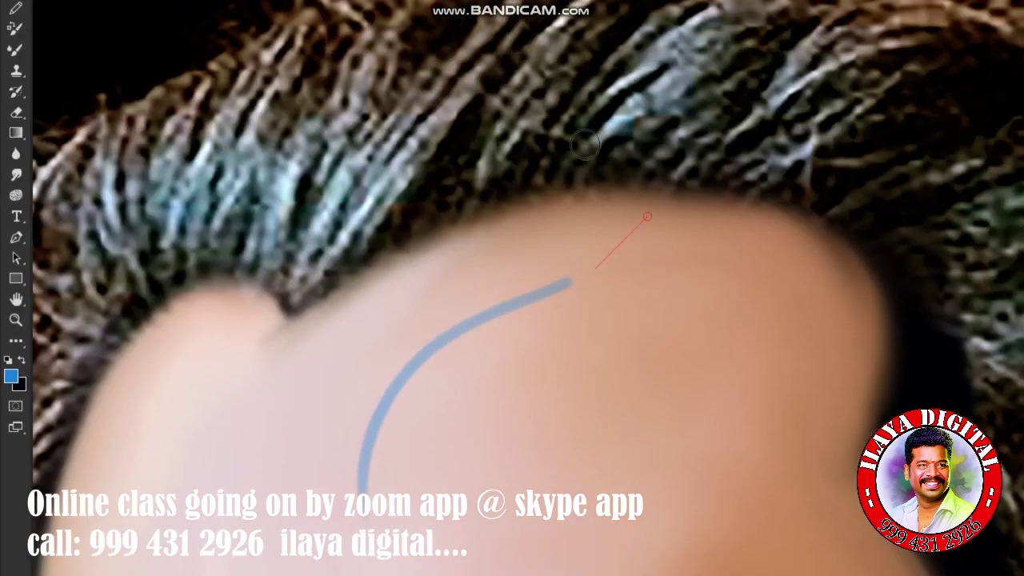
pyautogui.moveTo(380, 466); pyautogui.dragTo(495, 293)
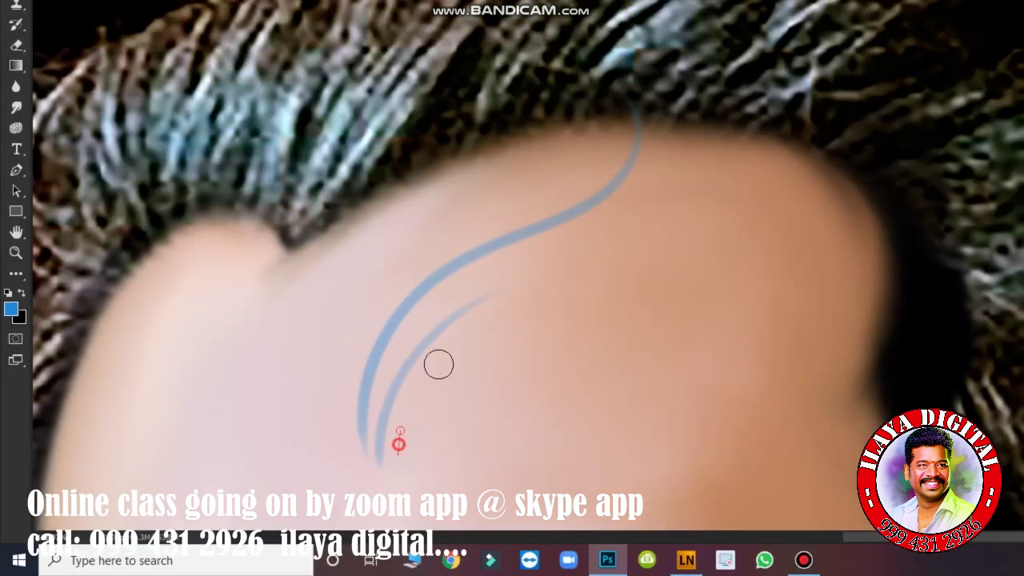
pyautogui.moveTo(400, 432); pyautogui.dragTo(519, 324)
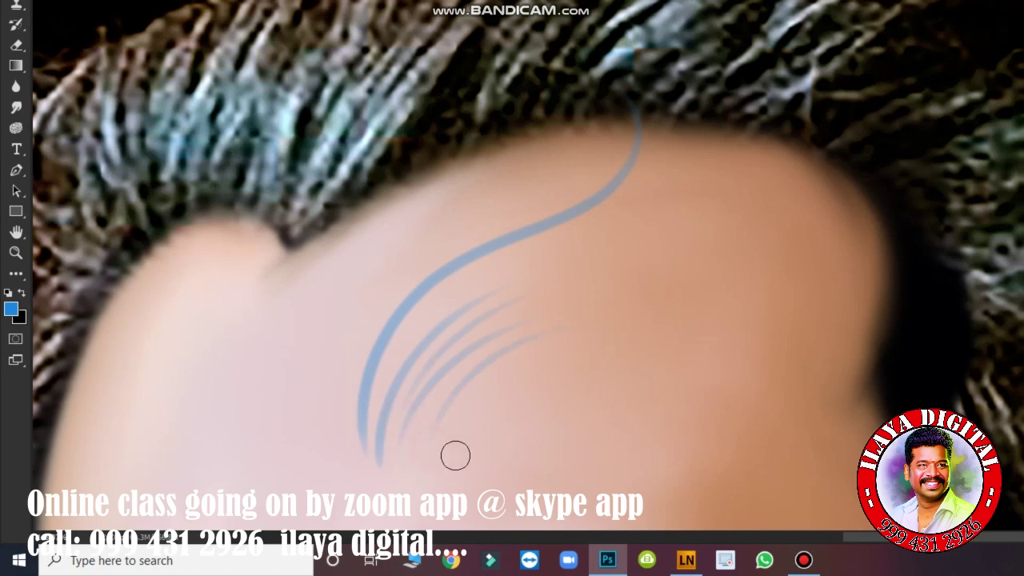
pyautogui.moveTo(439, 436); pyautogui.dragTo(560, 364)
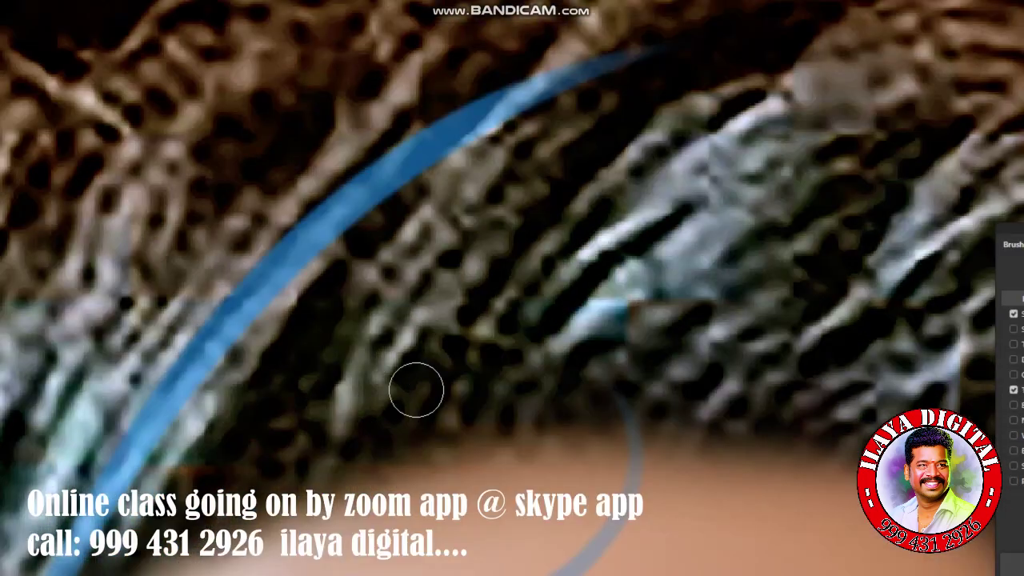
# Undo the blue test strokes so the forehead is clear again
pyautogui.hotkey('ctrl', 'z')
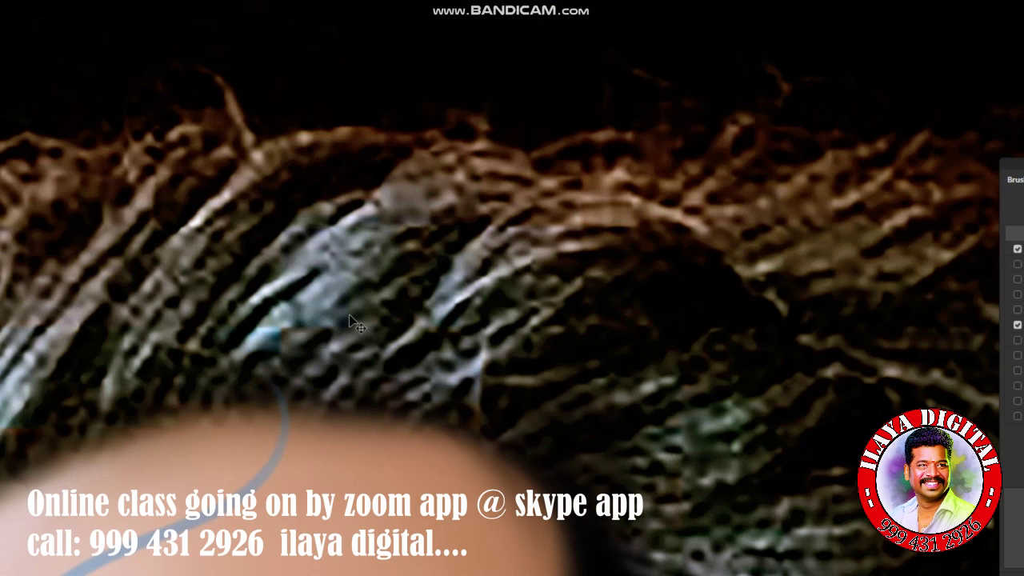
pyautogui.hotkey('ctrl', 'i')
pyautogui.press('b')
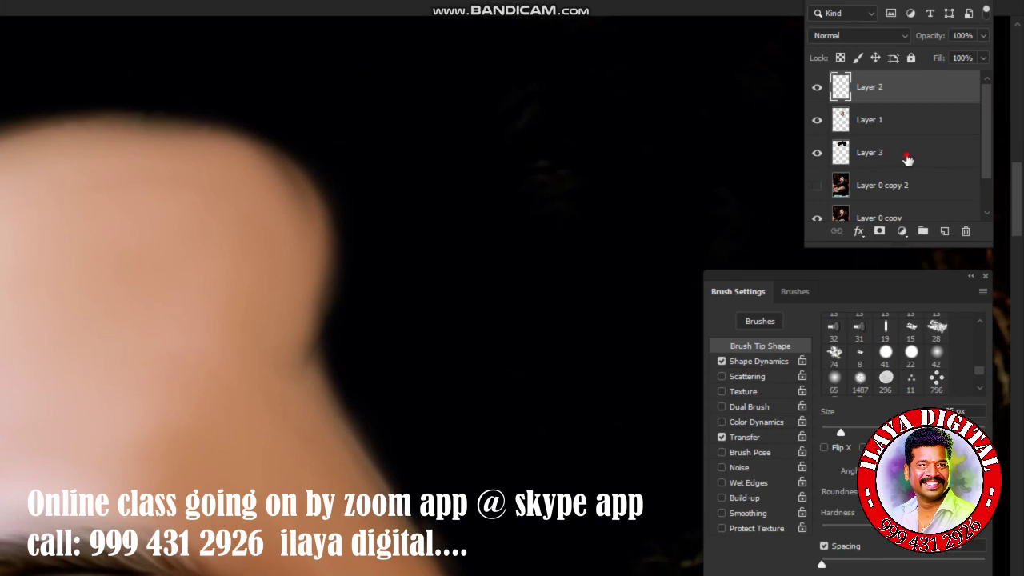
# Hide Layer 3 and, on Layer 2, paint a curving blue strand with parallel strands sweeping up-right
pyautogui.click(907, 159)
pyautogui.click(817, 210)
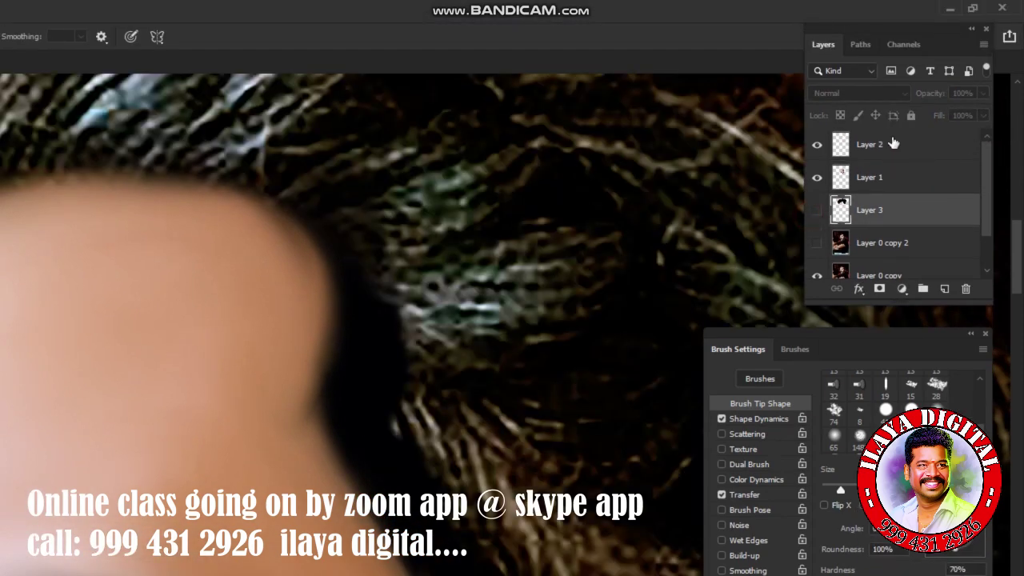
pyautogui.click(895, 144)
pyautogui.scroll(2, 260, 432)
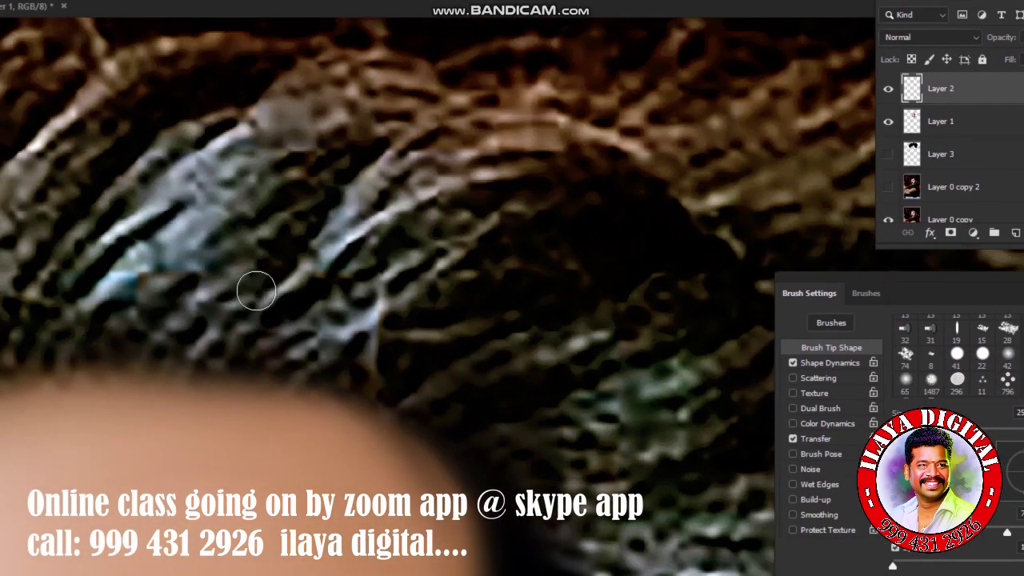
pyautogui.moveTo(626, 150); pyautogui.dragTo(222, 266)
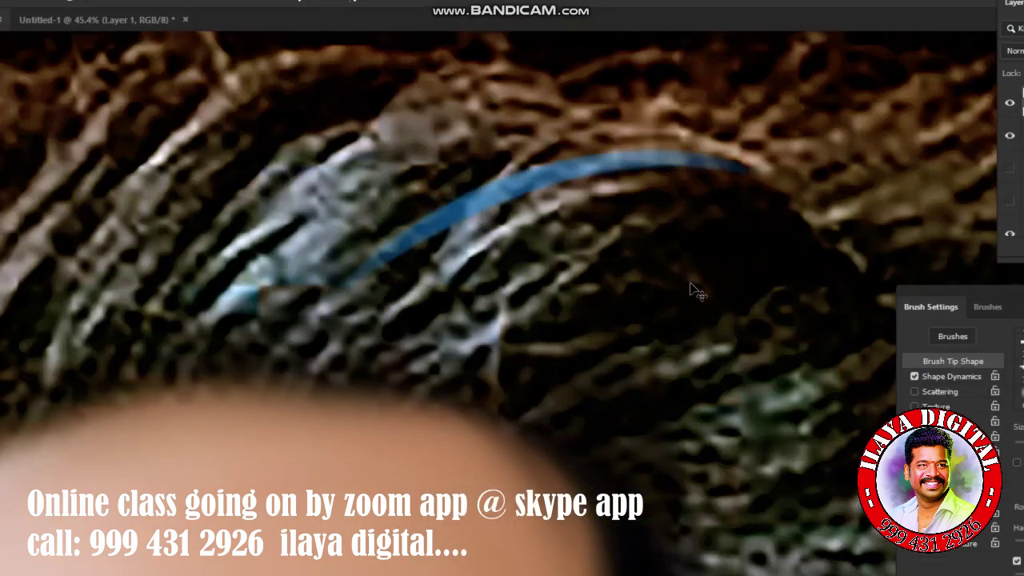
pyautogui.hotkey('ctrl', 'z')
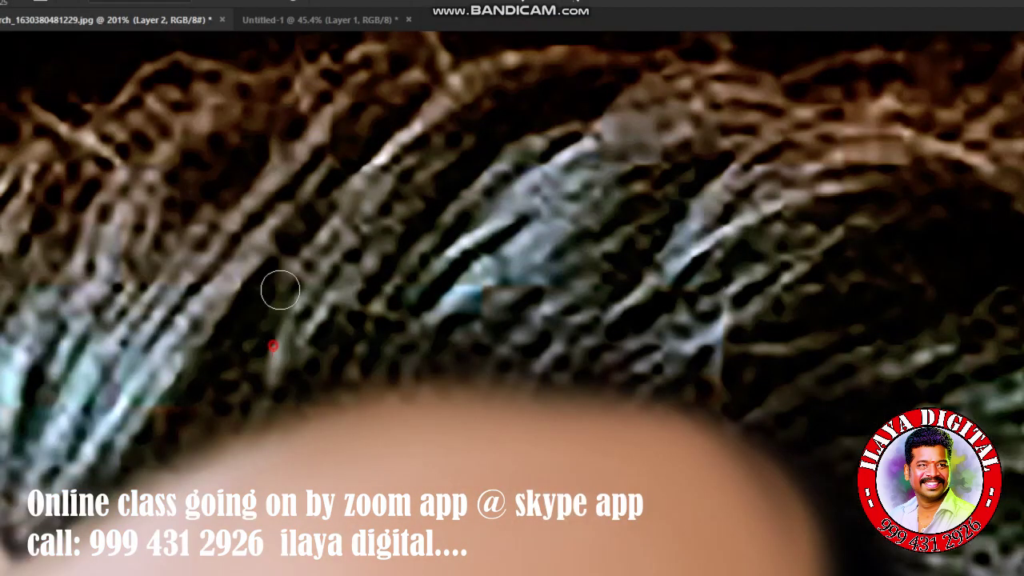
pyautogui.hotkey('ctrl', 'shift', 'z')
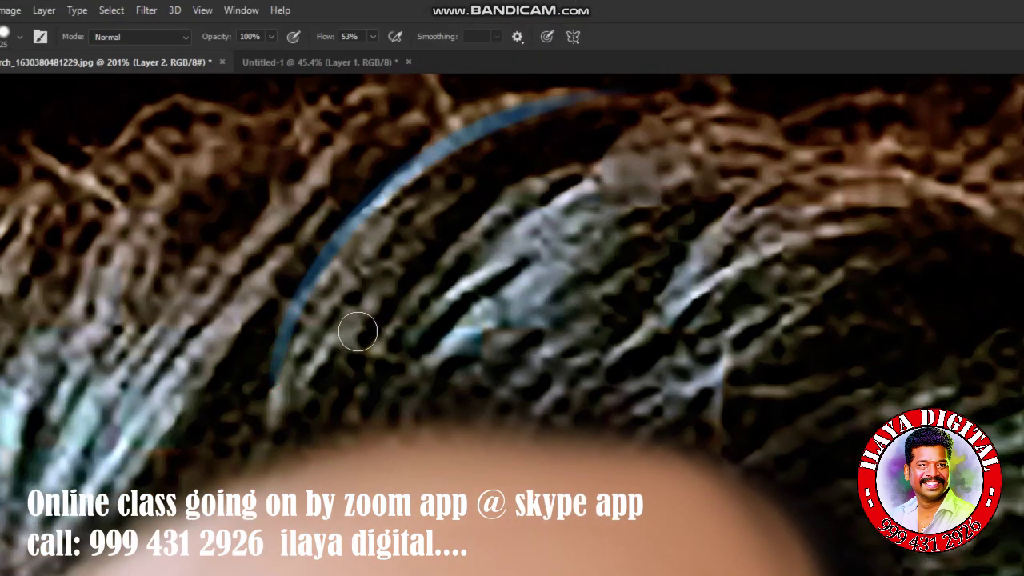
pyautogui.moveTo(296, 349); pyautogui.dragTo(496, 160)
pyautogui.moveTo(320, 373); pyautogui.dragTo(596, 140)
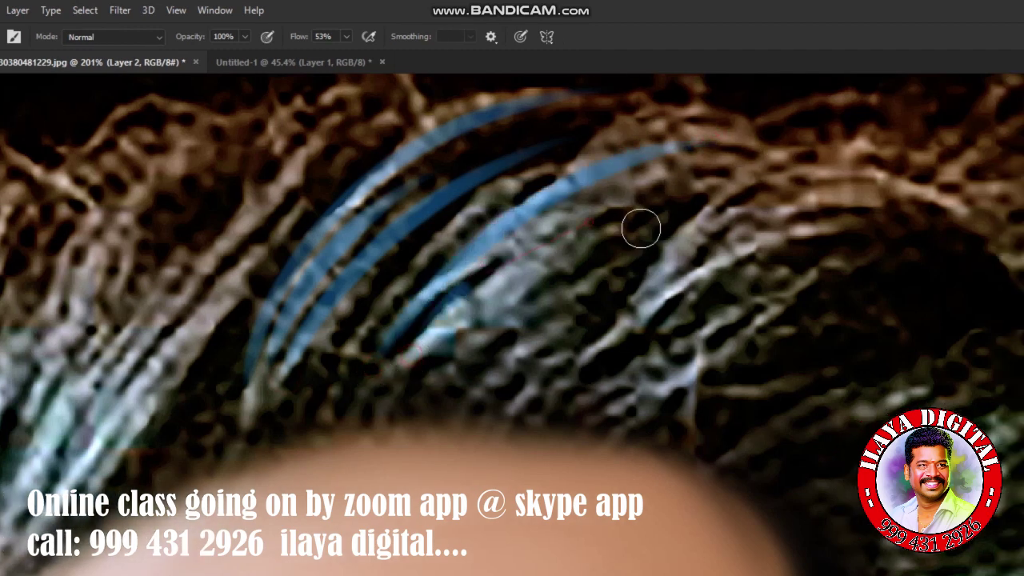
pyautogui.moveTo(409, 349); pyautogui.dragTo(738, 201)
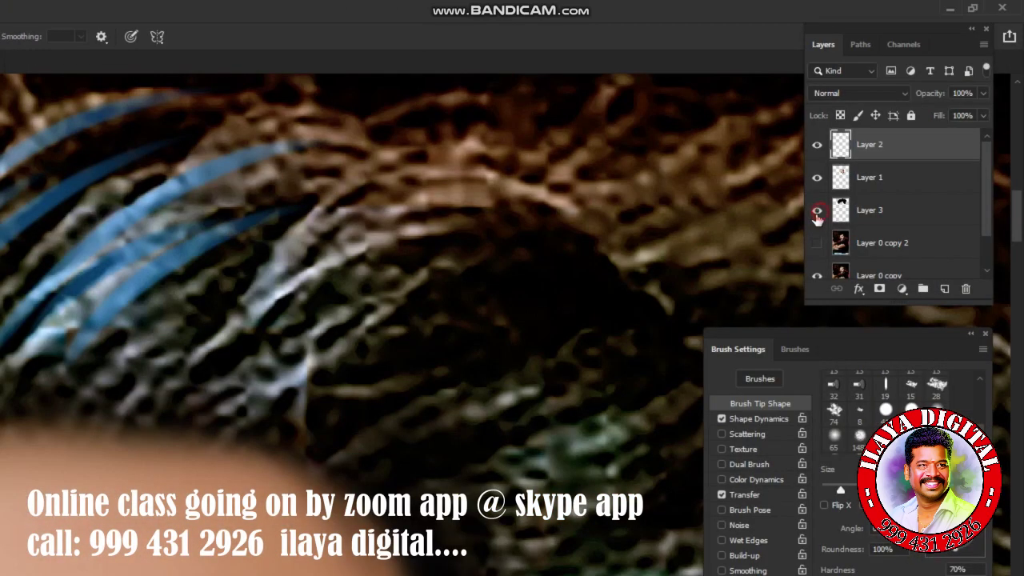
# Hide Layer 0 copy 2 and paint a fan of thin blue strands near the forehead
pyautogui.click(816, 243)
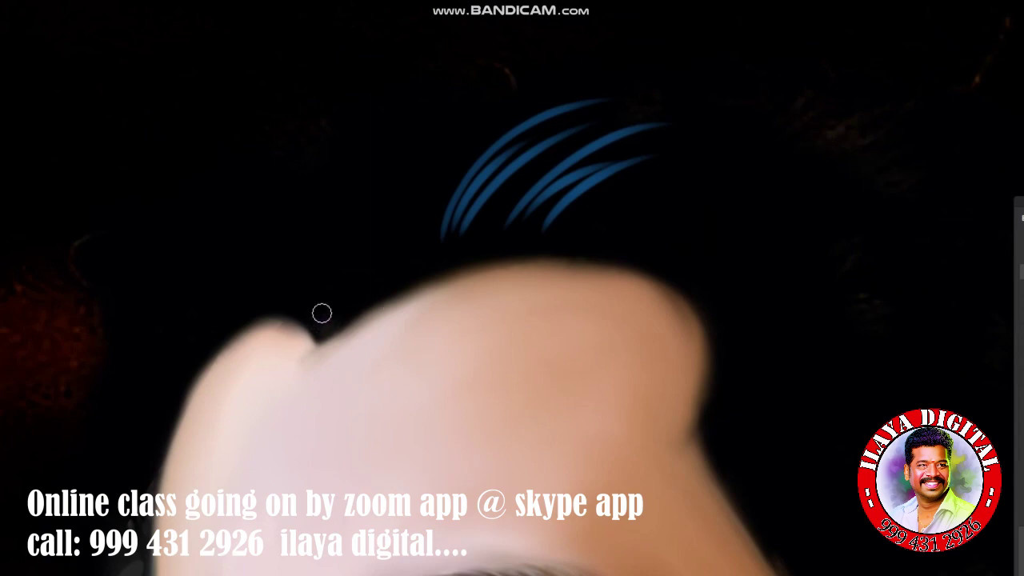
pyautogui.moveTo(419, 145); pyautogui.dragTo(327, 276)
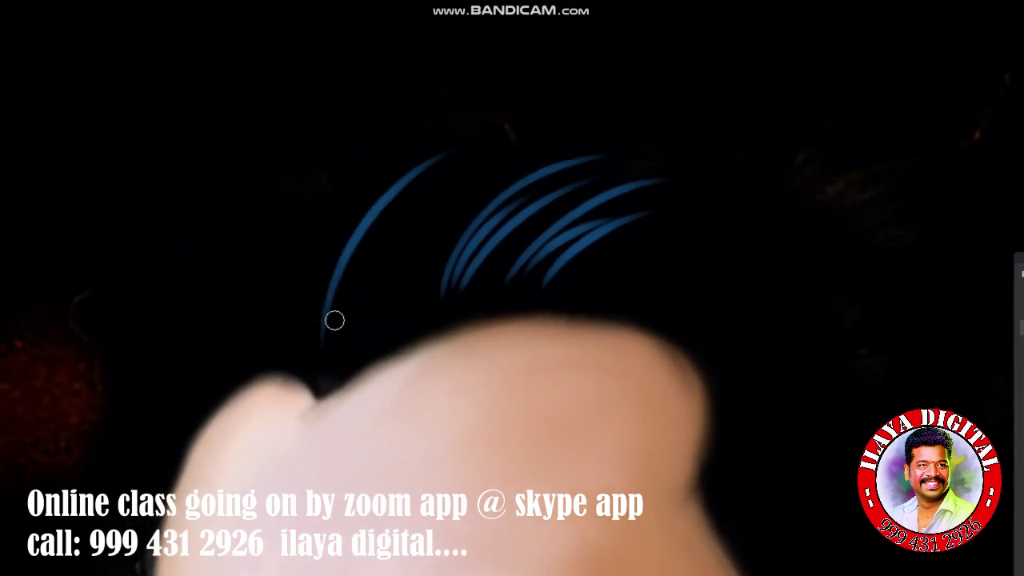
pyautogui.moveTo(394, 239); pyautogui.dragTo(327, 339)
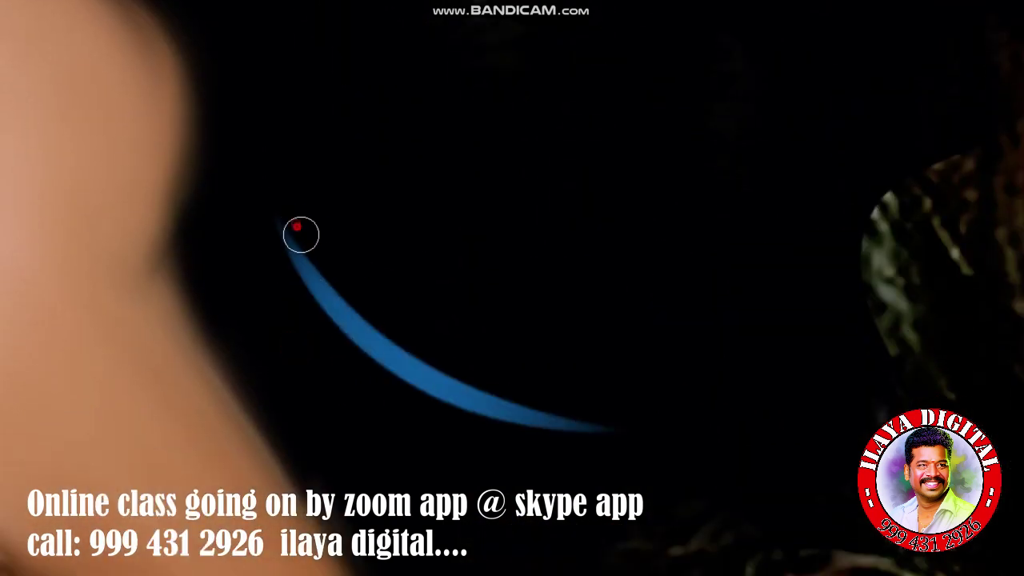
pyautogui.moveTo(534, 340)
pyautogui.mouseDown()
pyautogui.moveTo(288, 187)
pyautogui.moveTo(320, 224)
pyautogui.mouseUp()
pyautogui.moveTo(519, 297); pyautogui.dragTo(302, 187)
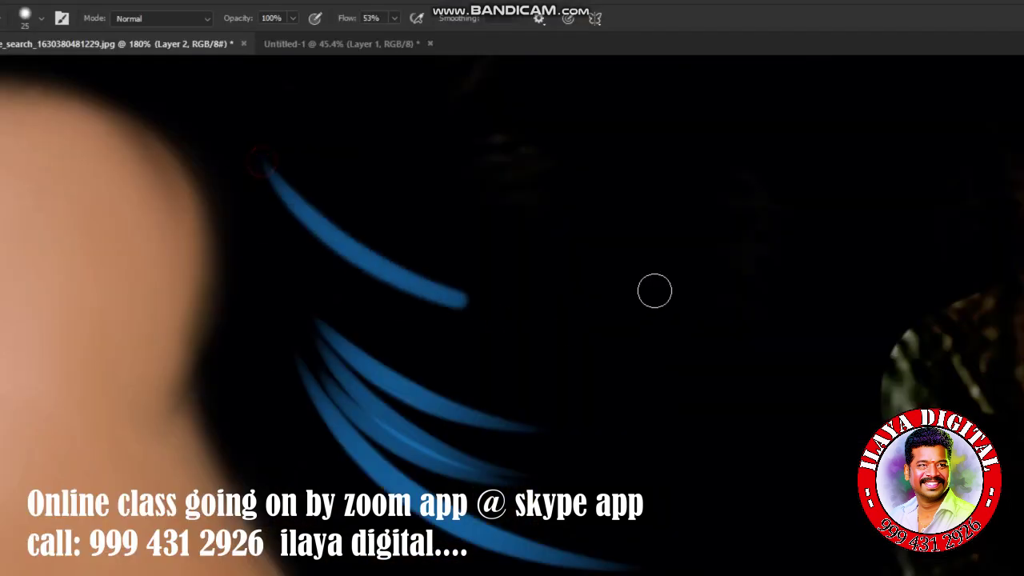
# Thicken the upper and lower curved groups of blue strands with more strokes
pyautogui.moveTo(653, 291); pyautogui.dragTo(298, 202)
pyautogui.moveTo(627, 302)
pyautogui.mouseDown()
pyautogui.moveTo(373, 212)
pyautogui.moveTo(412, 215)
pyautogui.mouseUp()
pyautogui.moveTo(724, 289)
pyautogui.mouseDown()
pyautogui.moveTo(479, 207)
pyautogui.moveTo(555, 221)
pyautogui.mouseUp()
pyautogui.moveTo(687, 263); pyautogui.dragTo(523, 201)
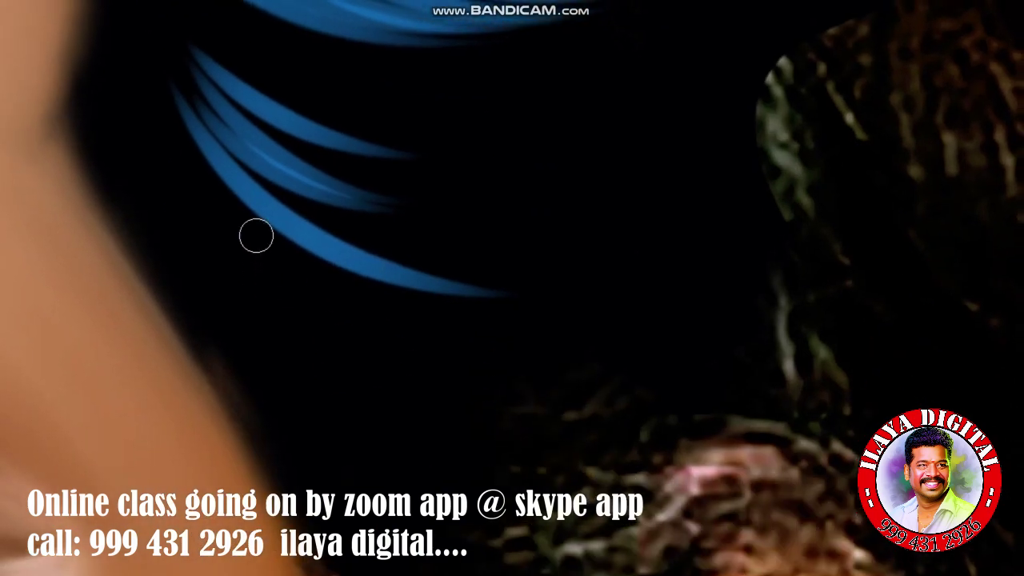
pyautogui.moveTo(264, 236); pyautogui.dragTo(600, 340)
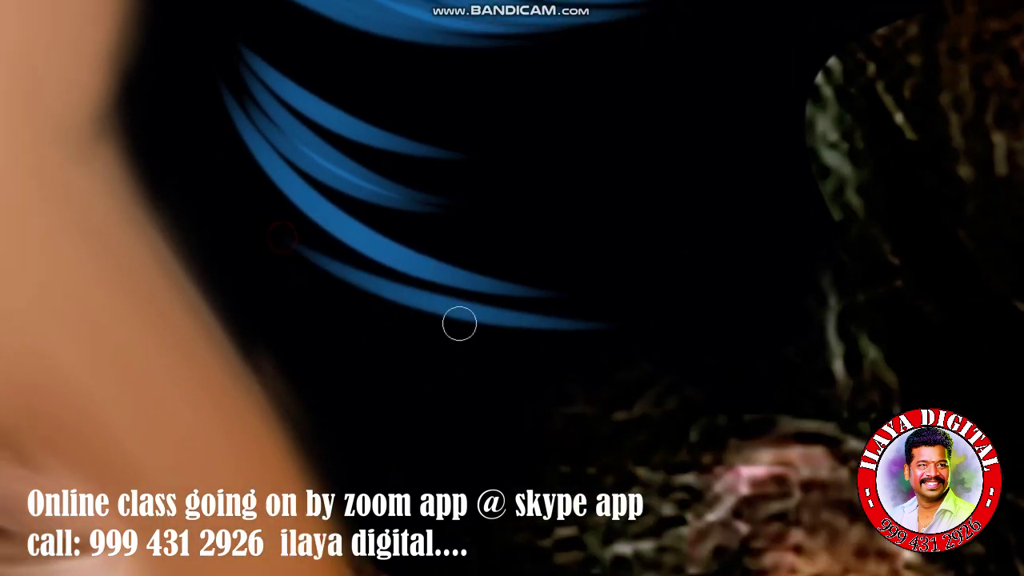
pyautogui.moveTo(361, 297); pyautogui.dragTo(571, 358)
pyautogui.moveTo(352, 324); pyautogui.dragTo(616, 396)
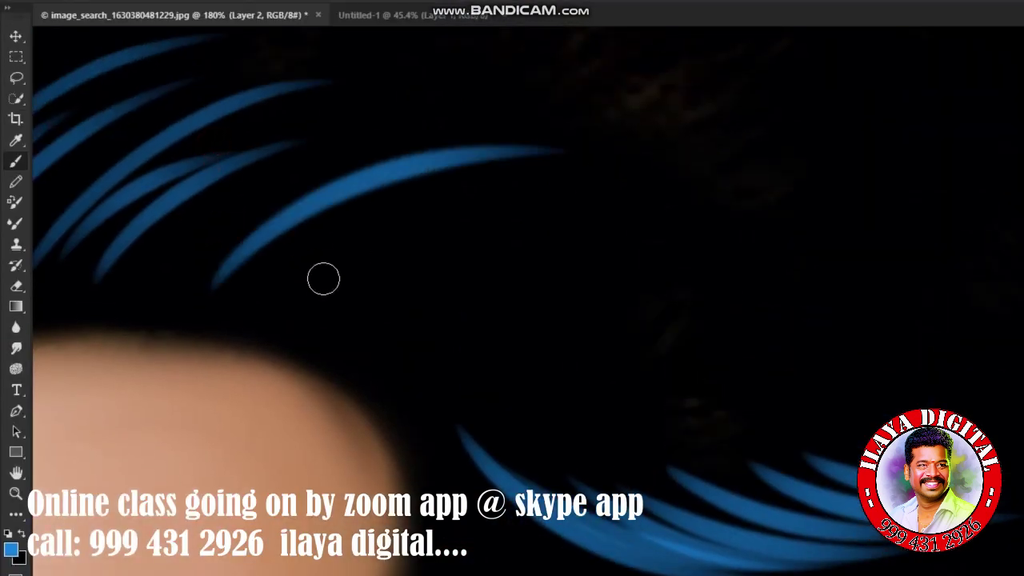
# Sweep feather-like blue strands up and rightward, including one long stroke
pyautogui.moveTo(242, 288)
pyautogui.mouseDown()
pyautogui.moveTo(509, 196)
pyautogui.moveTo(515, 232)
pyautogui.mouseUp()
pyautogui.moveTo(295, 279); pyautogui.dragTo(547, 237)
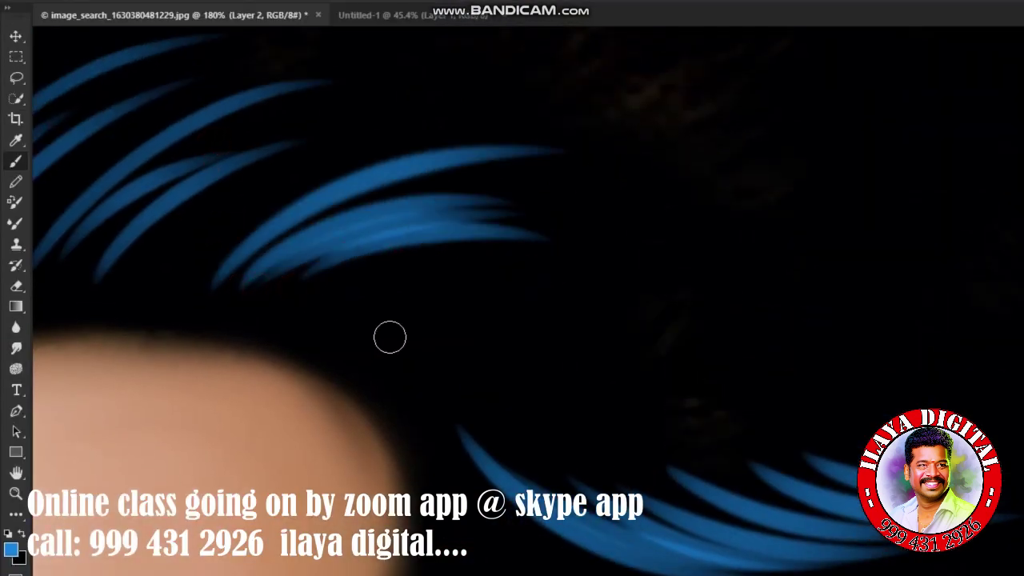
pyautogui.moveTo(362, 322); pyautogui.dragTo(808, 305)
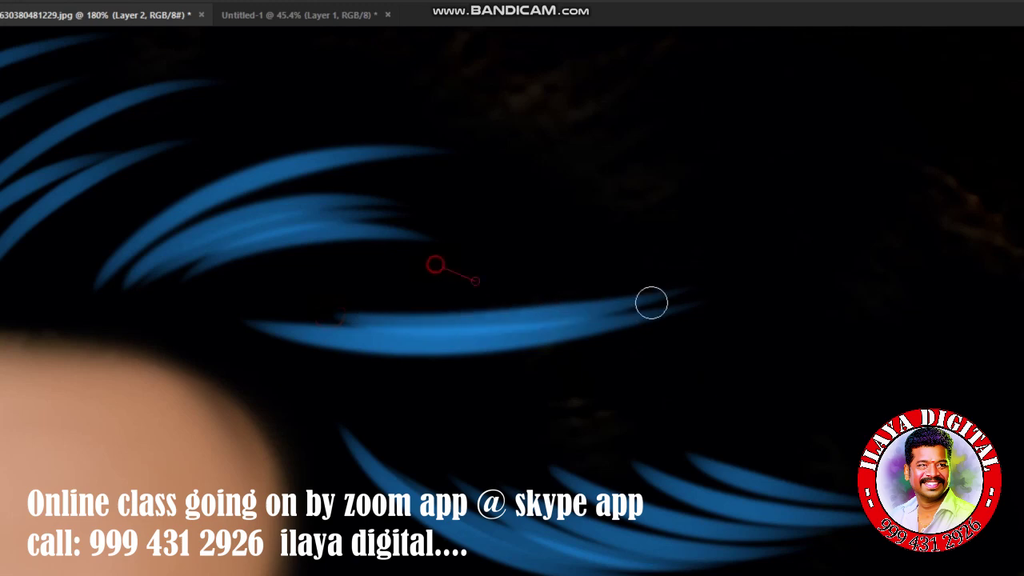
pyautogui.moveTo(634, 304)
pyautogui.mouseDown()
pyautogui.moveTo(676, 281)
pyautogui.moveTo(768, 190)
pyautogui.mouseUp()
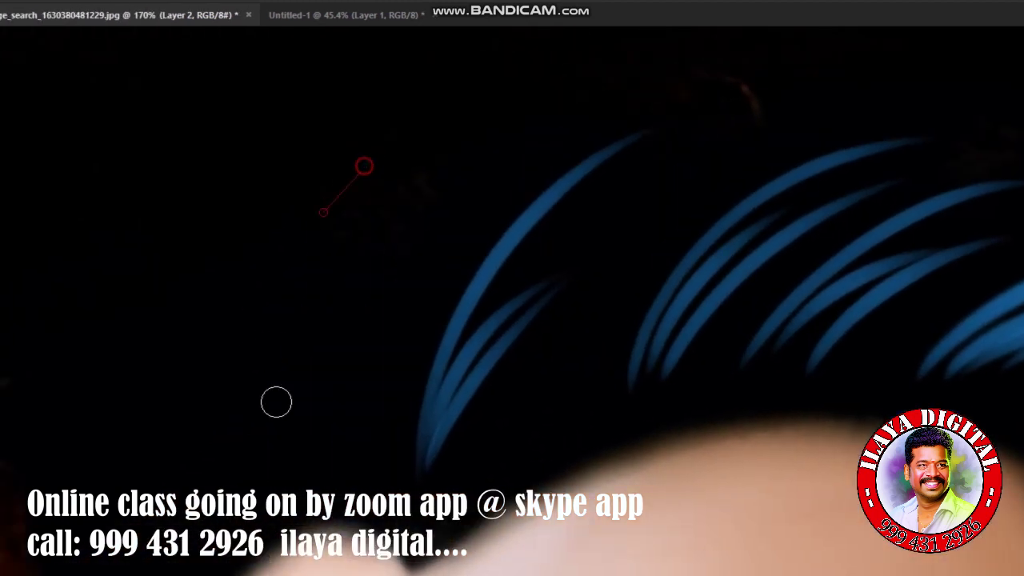
# Paint tapered blue strands in the middle hair and along the hair's left side
pyautogui.moveTo(337, 211)
pyautogui.mouseDown()
pyautogui.moveTo(340, 432)
pyautogui.moveTo(317, 412)
pyautogui.mouseUp()
pyautogui.moveTo(371, 241)
pyautogui.mouseDown()
pyautogui.moveTo(362, 323)
pyautogui.moveTo(390, 371)
pyautogui.mouseUp()
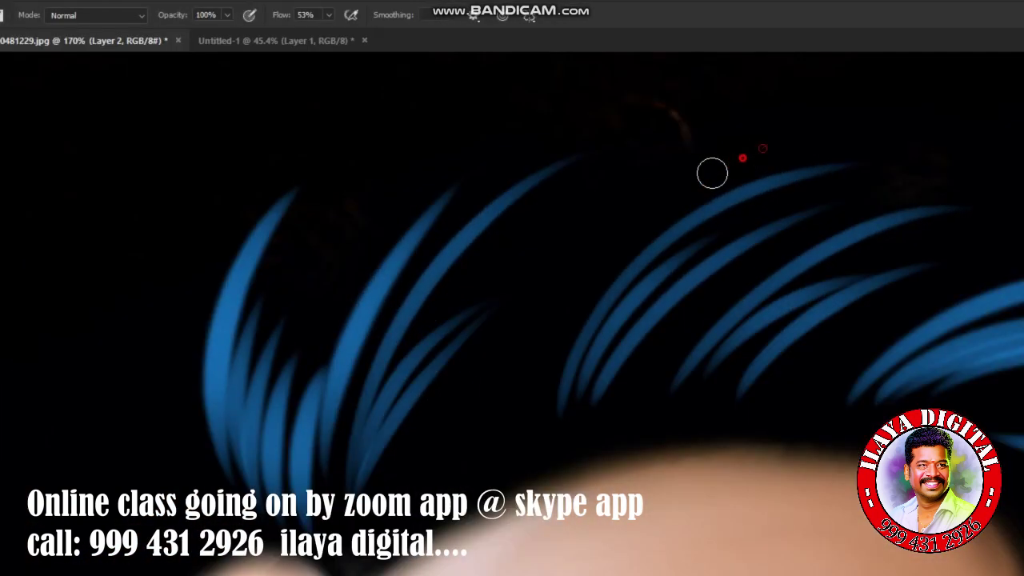
pyautogui.moveTo(597, 240); pyautogui.dragTo(516, 404)
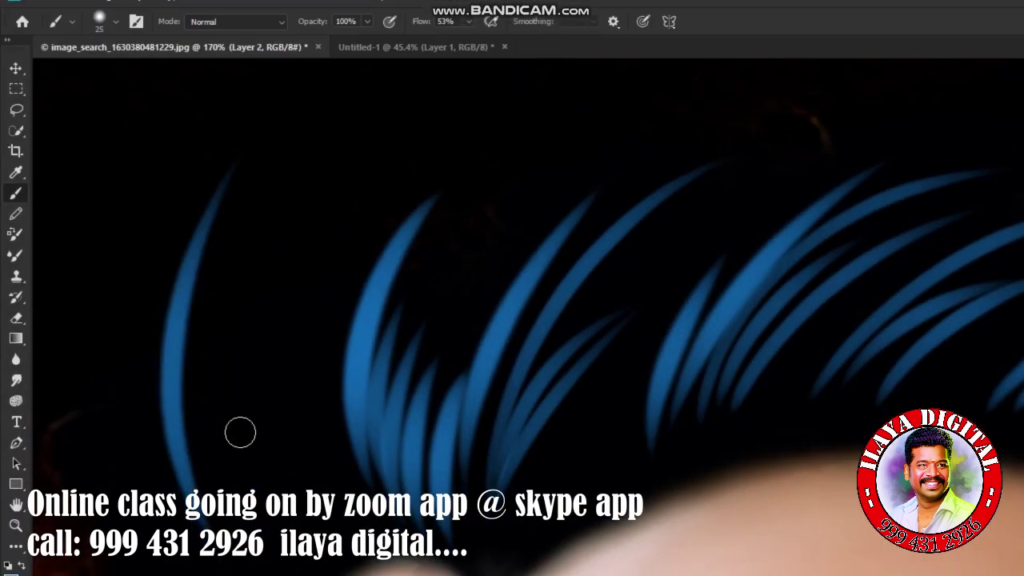
pyautogui.moveTo(220, 152); pyautogui.dragTo(204, 396)
pyautogui.moveTo(245, 172); pyautogui.dragTo(263, 395)
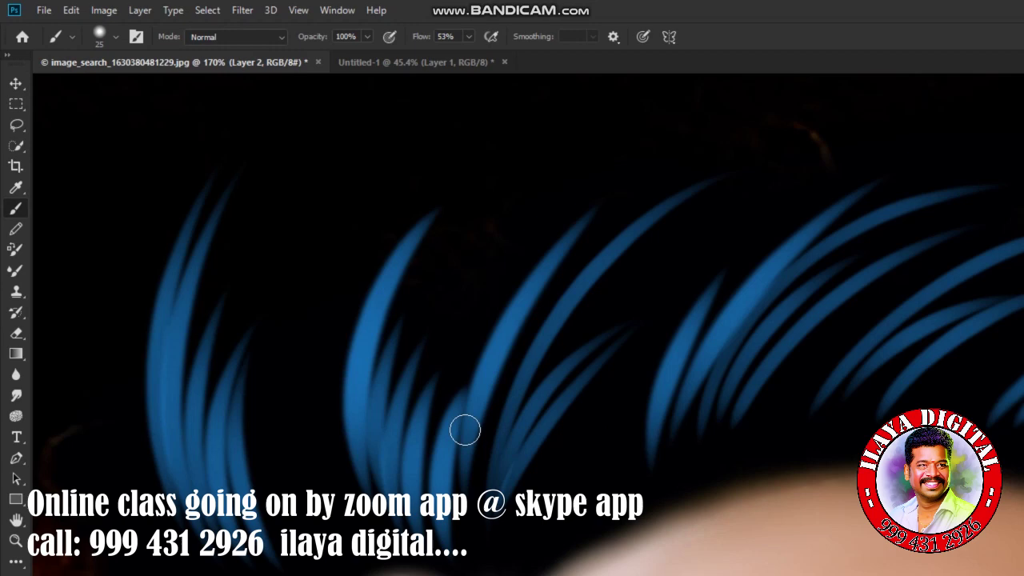
# Zoom out and back in, then paint a long blue strand curving down-left
pyautogui.hotkey('ctrl', '-')
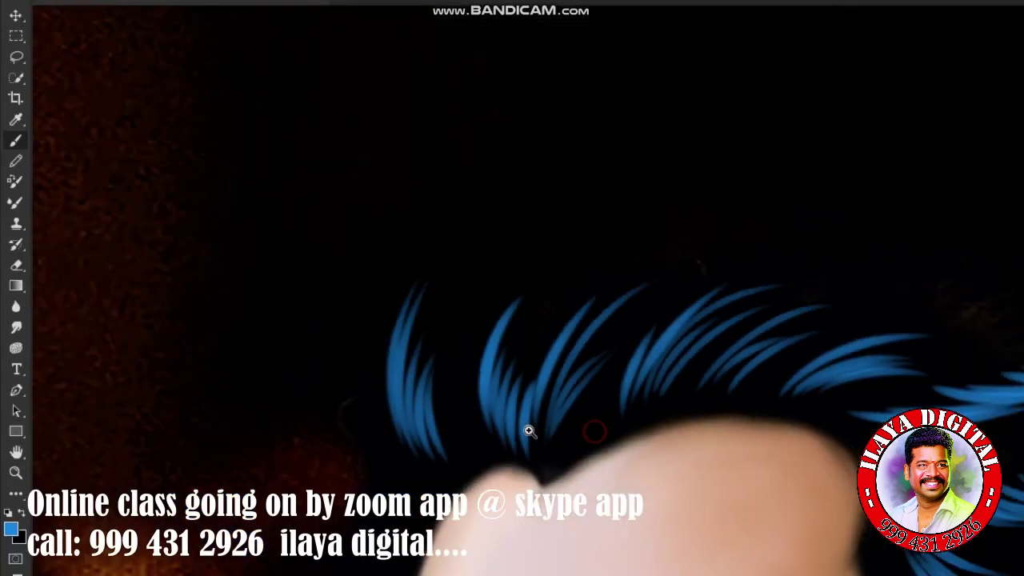
pyautogui.click(768, 288)
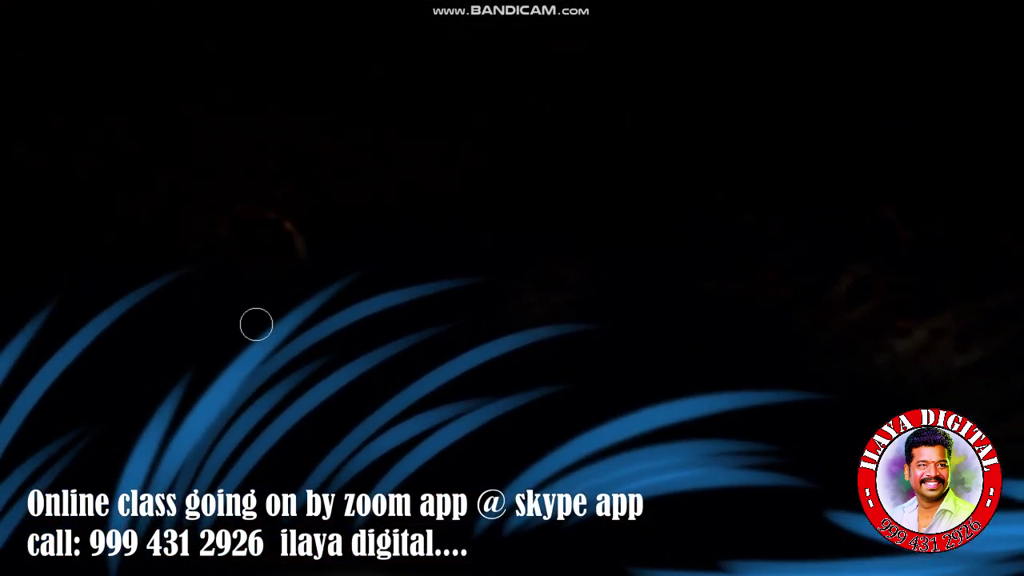
pyautogui.moveTo(656, 176); pyautogui.dragTo(323, 354)
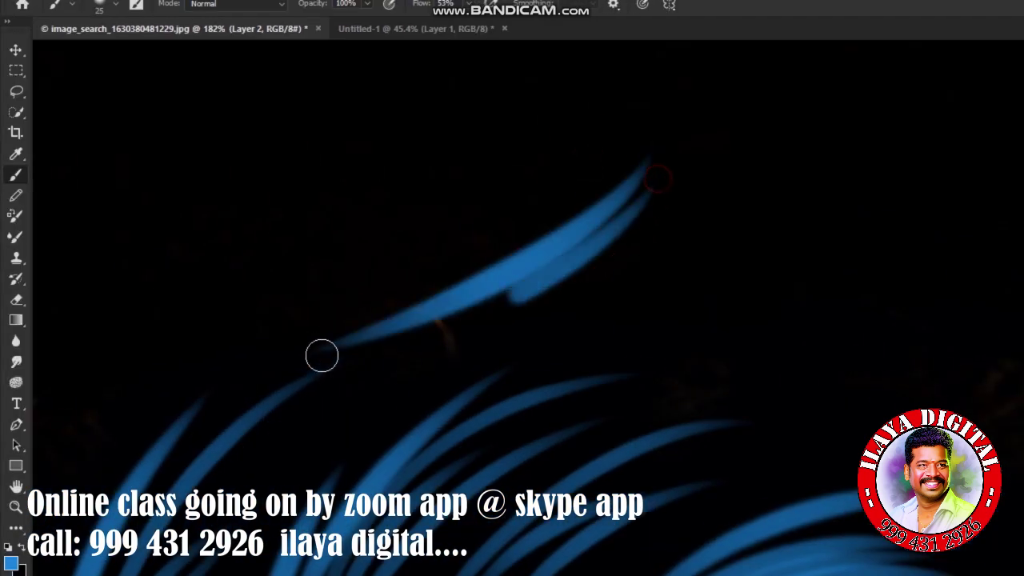
pyautogui.moveTo(720, 144); pyautogui.dragTo(483, 348)
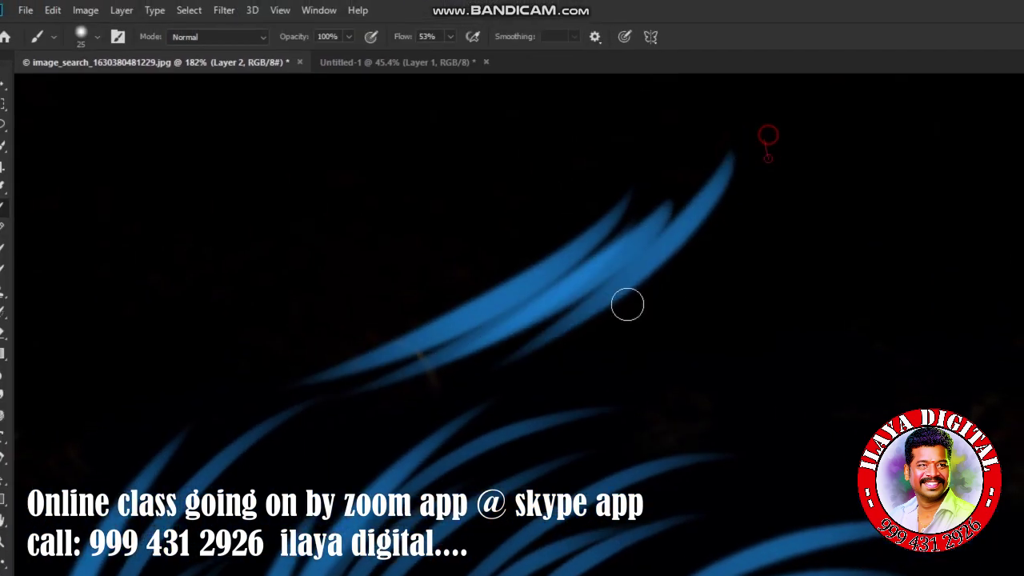
pyautogui.moveTo(768, 136); pyautogui.dragTo(756, 182)
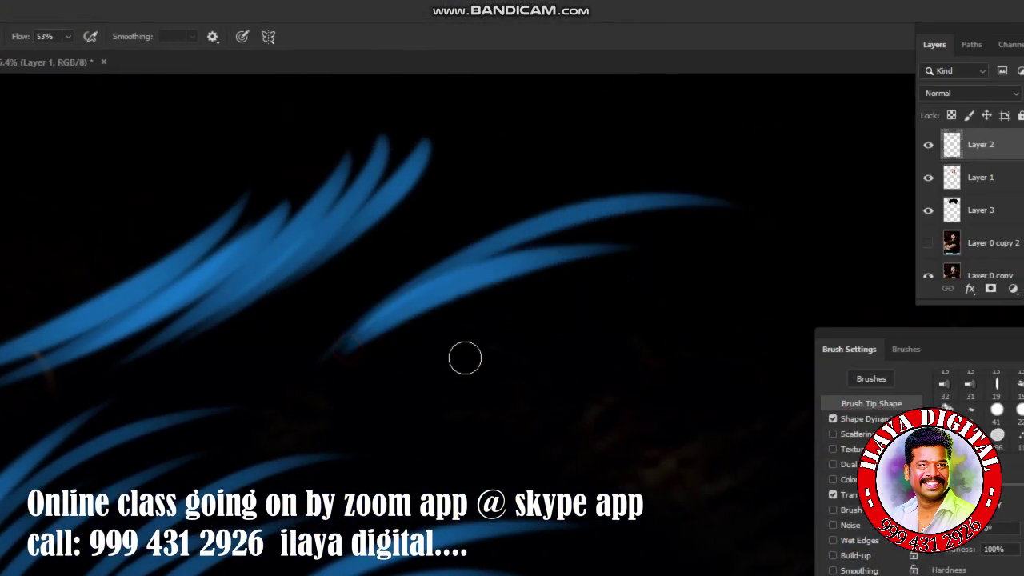
# Paint more long tapered blue strands low and across the hair, sweeping up to the right
pyautogui.moveTo(310, 389)
pyautogui.mouseDown()
pyautogui.moveTo(613, 309)
pyautogui.moveTo(368, 356)
pyautogui.mouseUp()
pyautogui.moveTo(584, 336); pyautogui.dragTo(336, 392)
pyautogui.moveTo(536, 364); pyautogui.dragTo(284, 428)
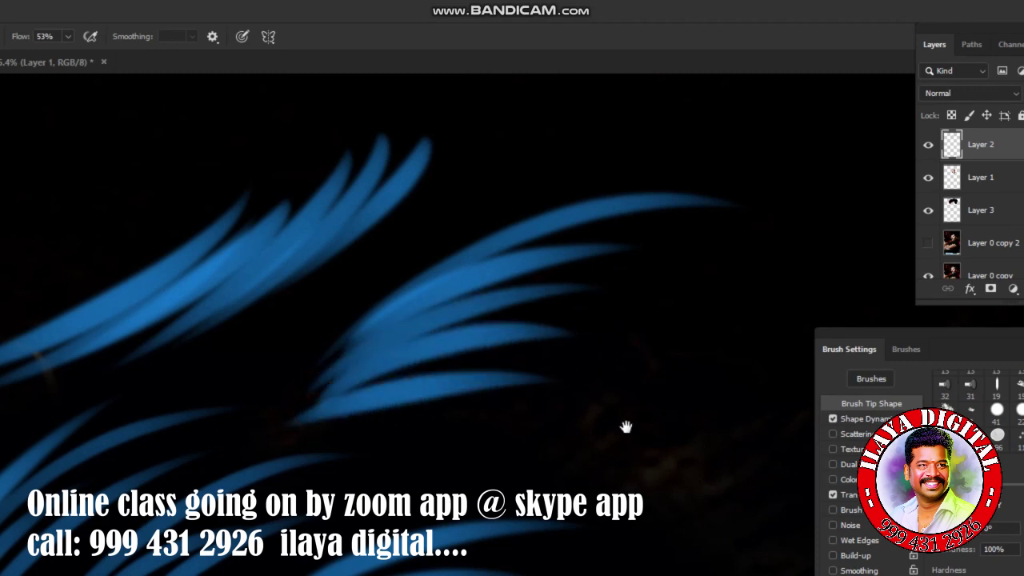
pyautogui.moveTo(626, 425); pyautogui.dragTo(255, 420)
pyautogui.moveTo(728, 276); pyautogui.dragTo(320, 420)
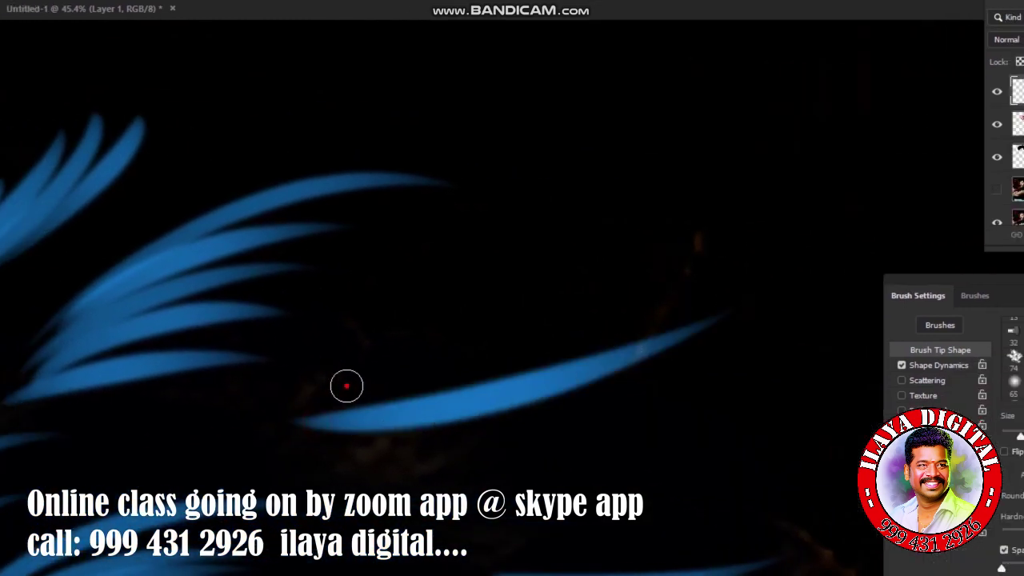
pyautogui.moveTo(751, 236); pyautogui.dragTo(501, 304)
pyautogui.moveTo(715, 234); pyautogui.dragTo(512, 310)
pyautogui.moveTo(587, 403); pyautogui.dragTo(443, 384)
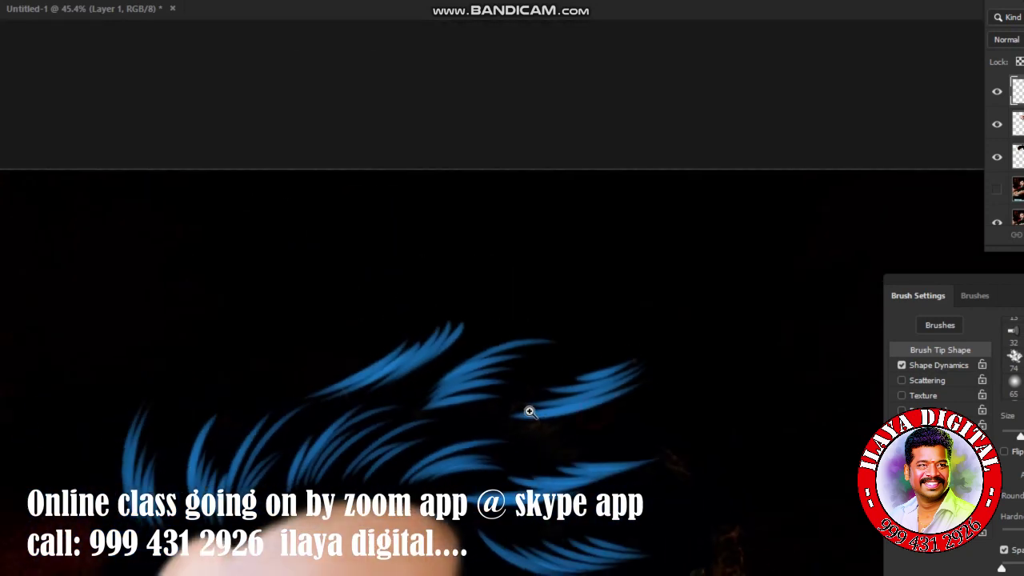
pyautogui.click(444, 384)
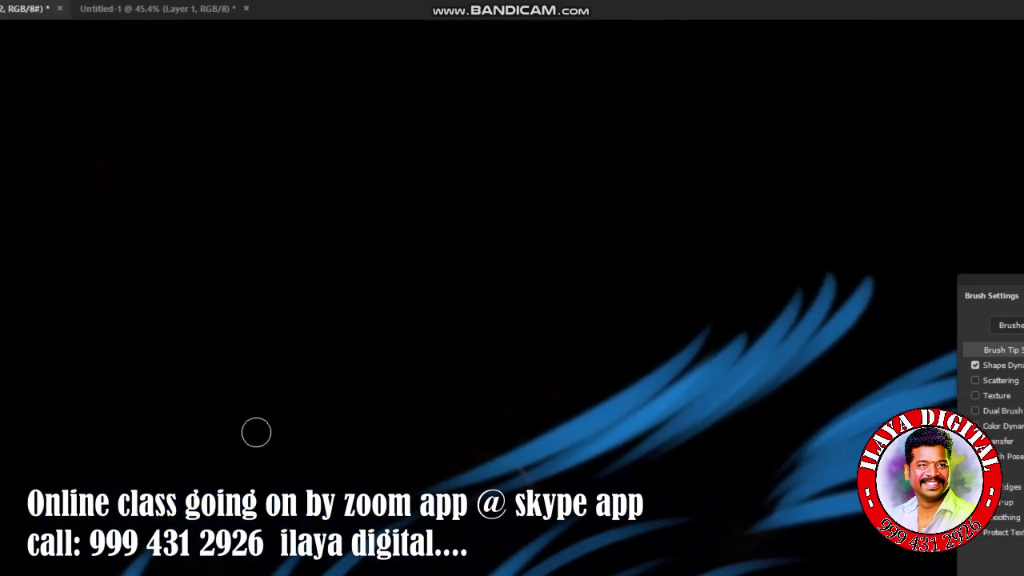
pyautogui.moveTo(334, 376); pyautogui.dragTo(768, 240)
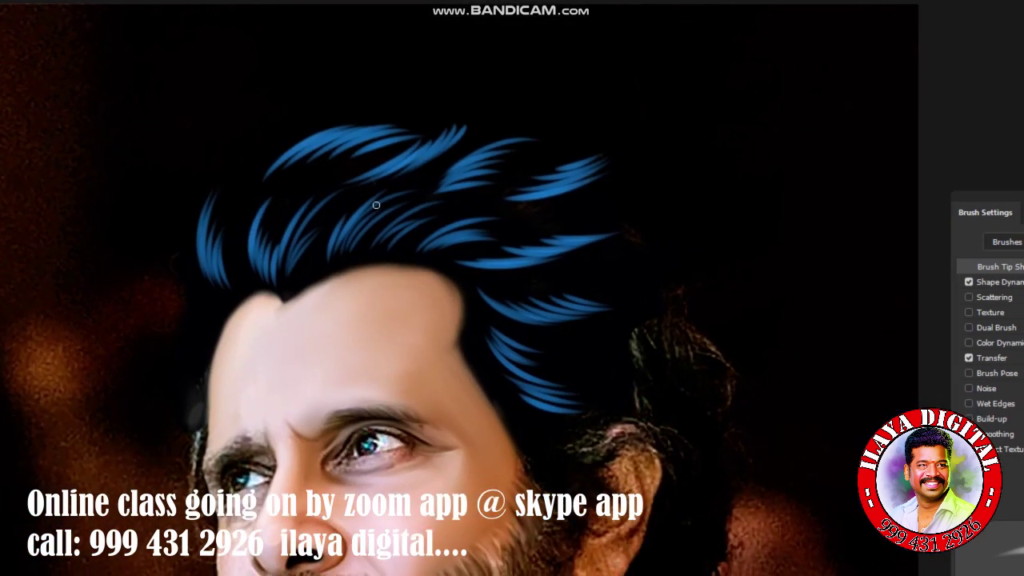
pyautogui.click(346, 341)
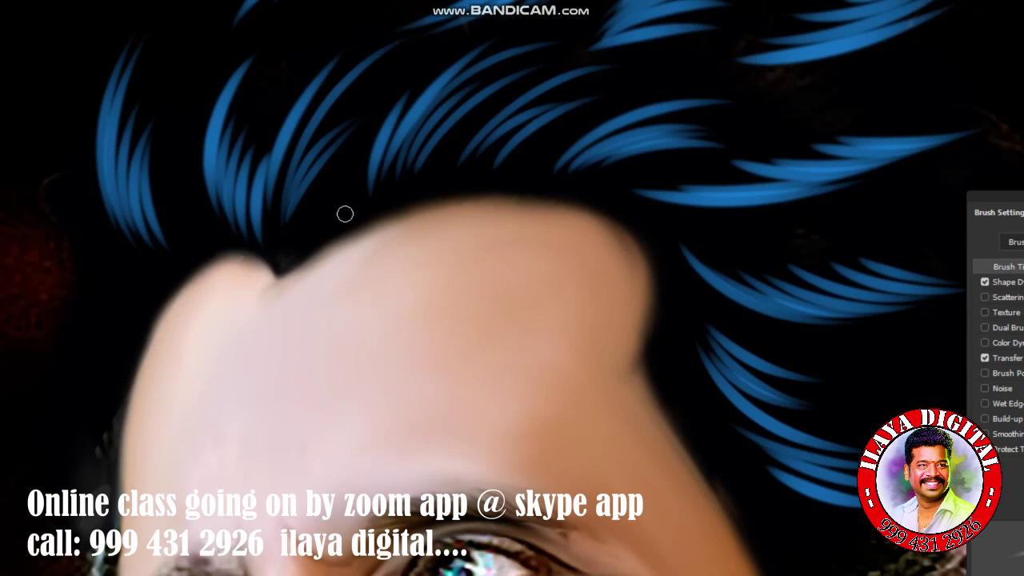
# Choose the Oval 45 px tip with Transfer and Shape Dynamics on, size jitter set to Pen Pressure
pyautogui.rightClick(371, 215)
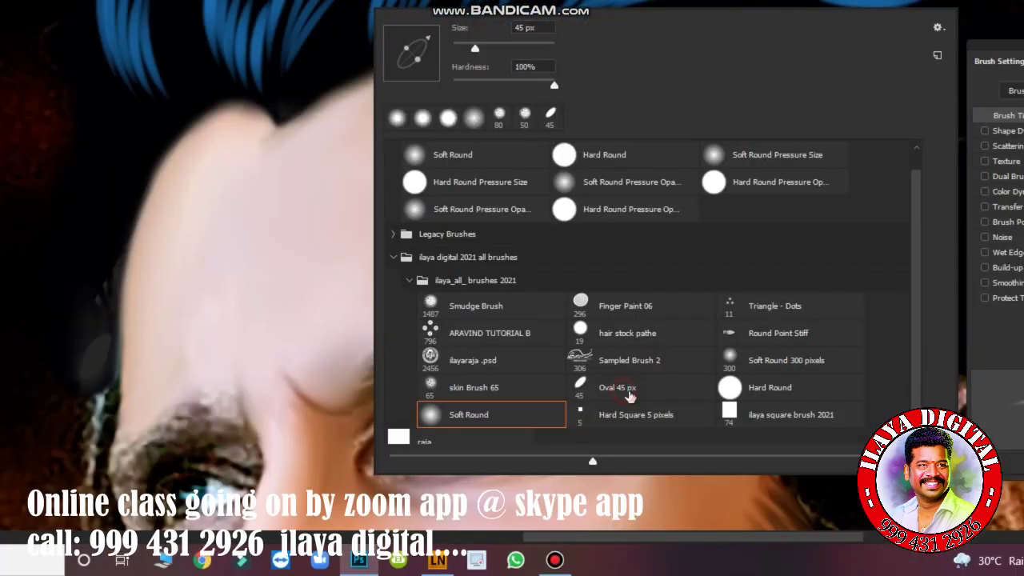
pyautogui.click(365, 397)
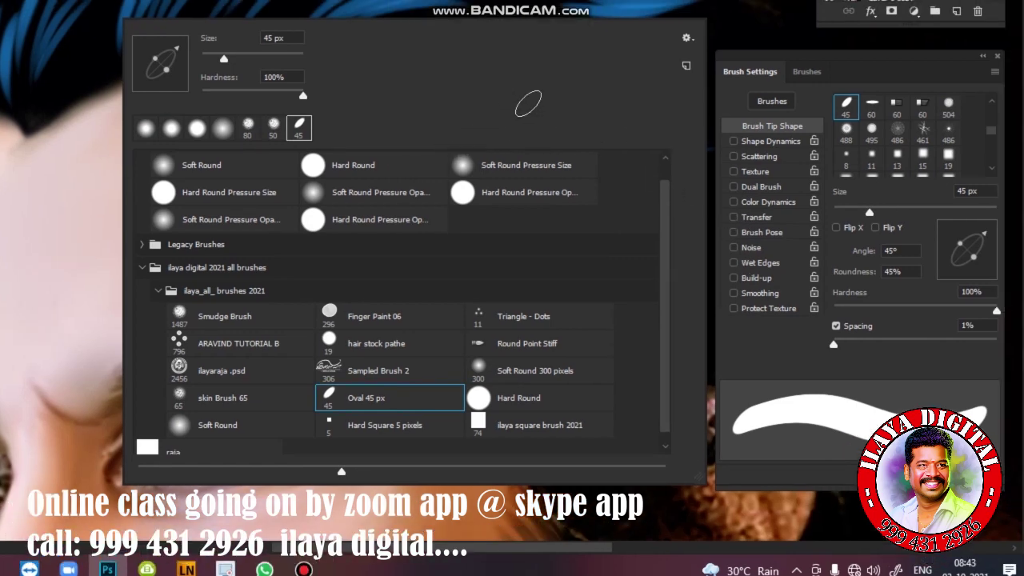
pyautogui.click(528, 104)
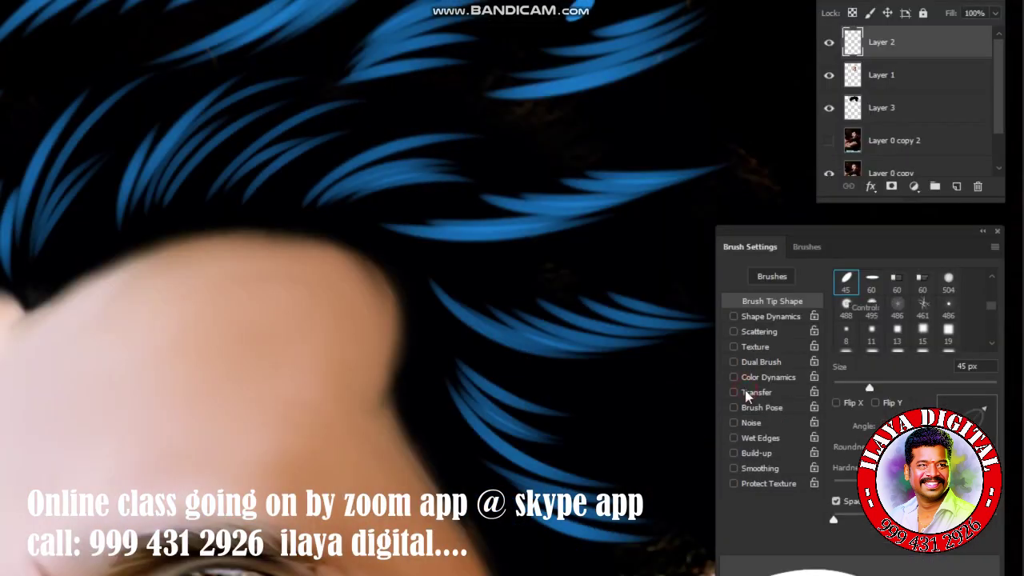
pyautogui.click(752, 392)
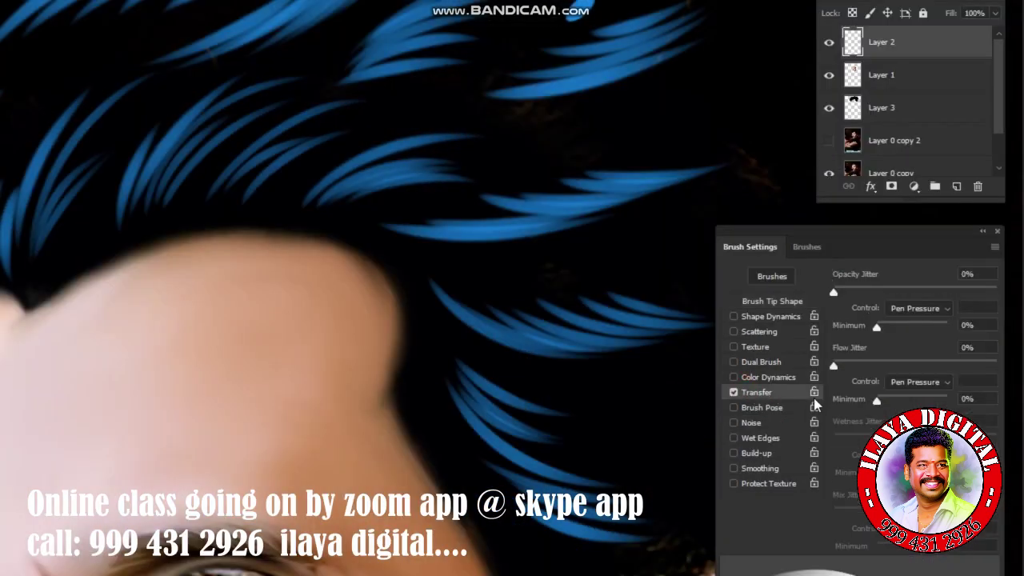
pyautogui.click(753, 316)
pyautogui.click(904, 308)
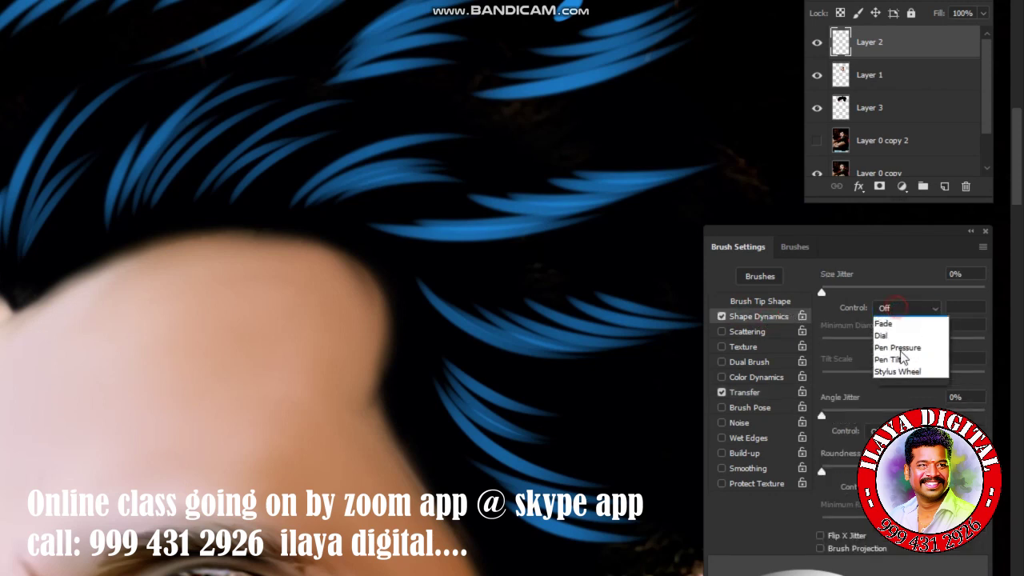
pyautogui.click(899, 352)
pyautogui.click(770, 301)
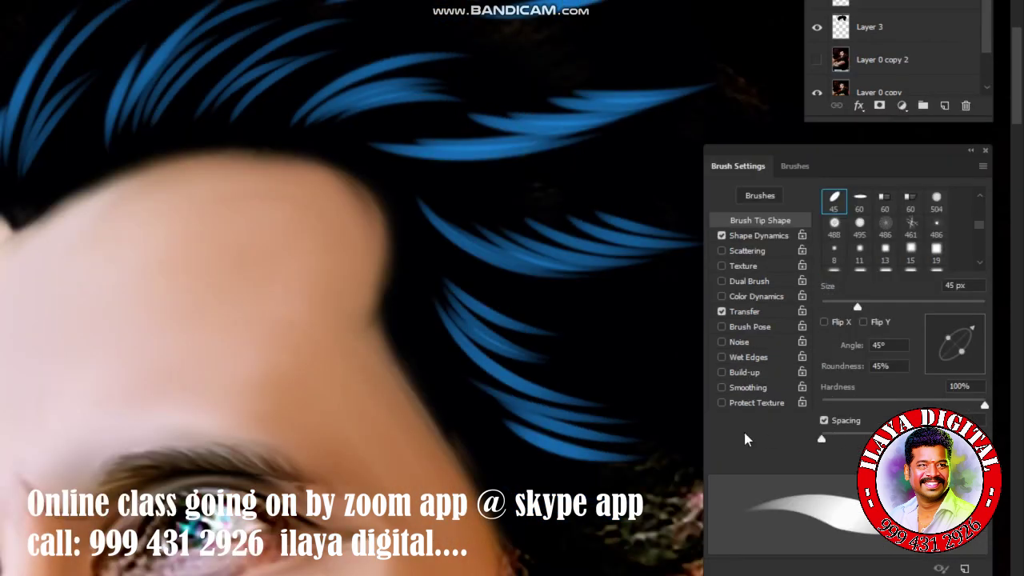
pyautogui.hotkey('shift', 'Tab')
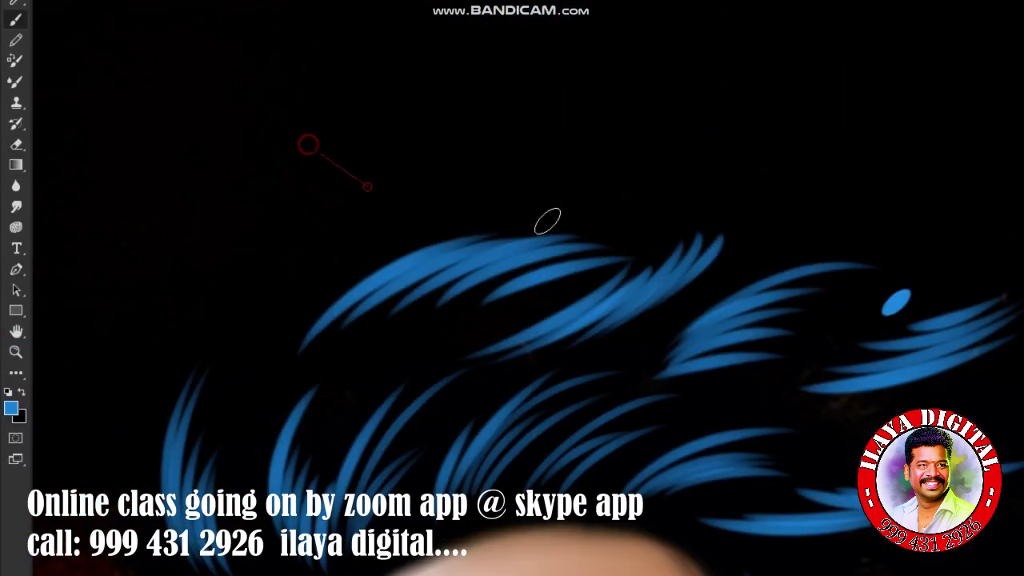
# Paint a fan of blue strands across the top, then several curved arcs down the left side
pyautogui.moveTo(308, 145); pyautogui.dragTo(622, 158)
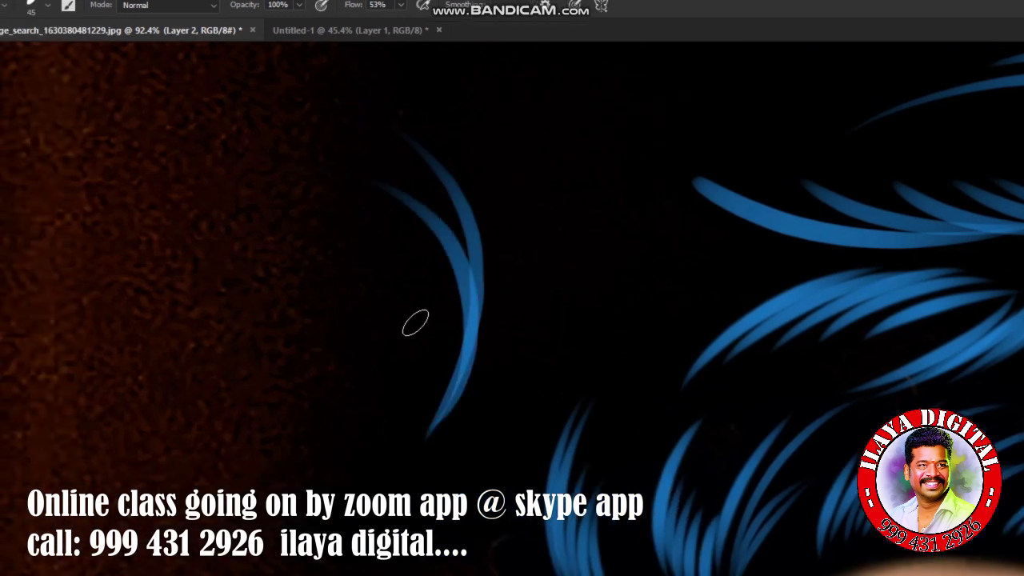
pyautogui.moveTo(568, 171); pyautogui.dragTo(514, 376)
pyautogui.moveTo(520, 207)
pyautogui.mouseDown()
pyautogui.moveTo(506, 387)
pyautogui.moveTo(509, 238)
pyautogui.mouseUp()
pyautogui.moveTo(597, 372)
pyautogui.mouseDown()
pyautogui.moveTo(625, 150)
pyautogui.moveTo(569, 177)
pyautogui.mouseUp()
pyautogui.moveTo(610, 351); pyautogui.dragTo(573, 186)
pyautogui.moveTo(648, 358); pyautogui.dragTo(640, 165)
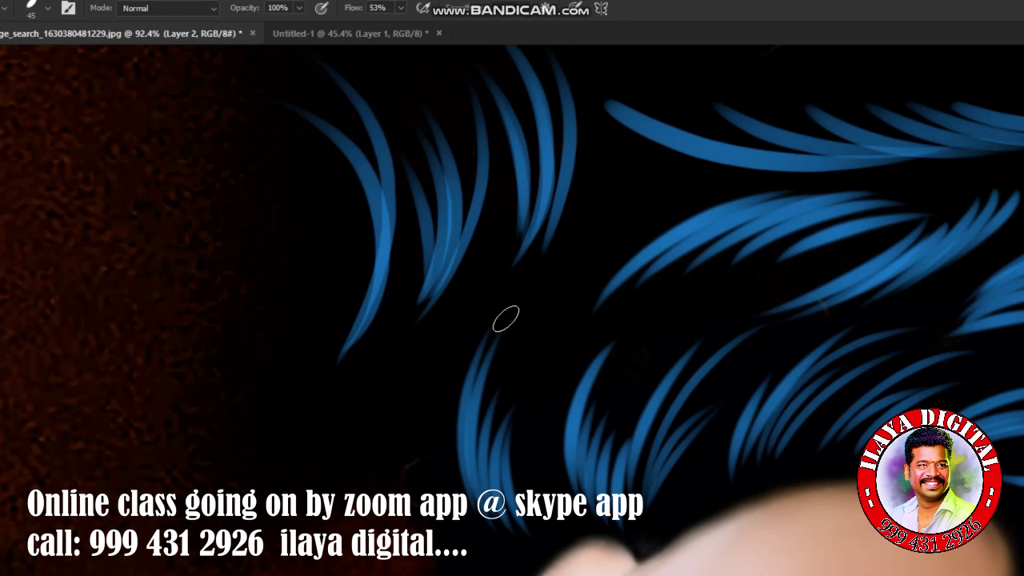
# Switch to the 5-pixel square tip at 20 px, with Transfer and Shape Dynamics on Pen Pressure
pyautogui.rightClick(505, 319)
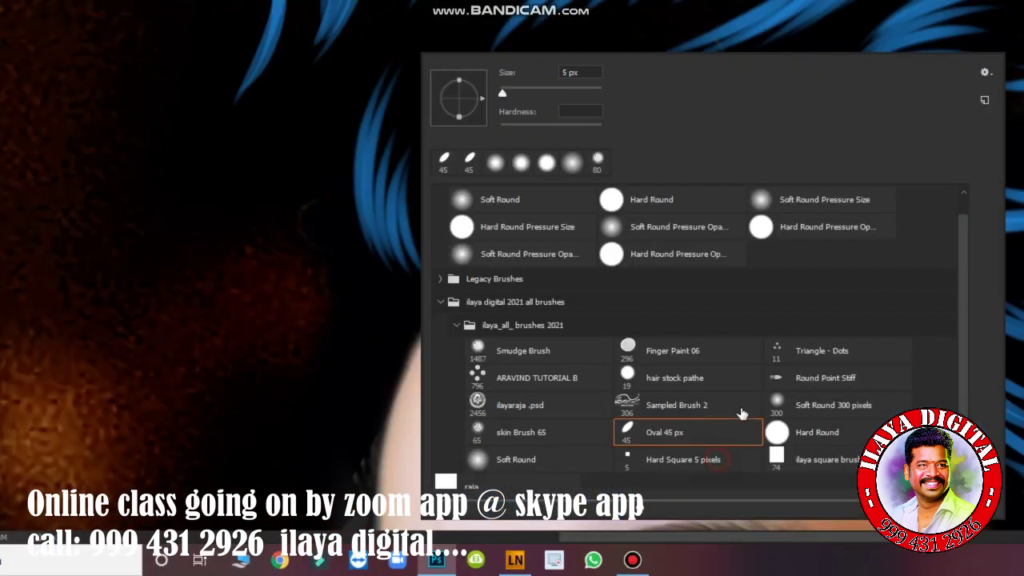
pyautogui.click(685, 480)
pyautogui.press('Return')
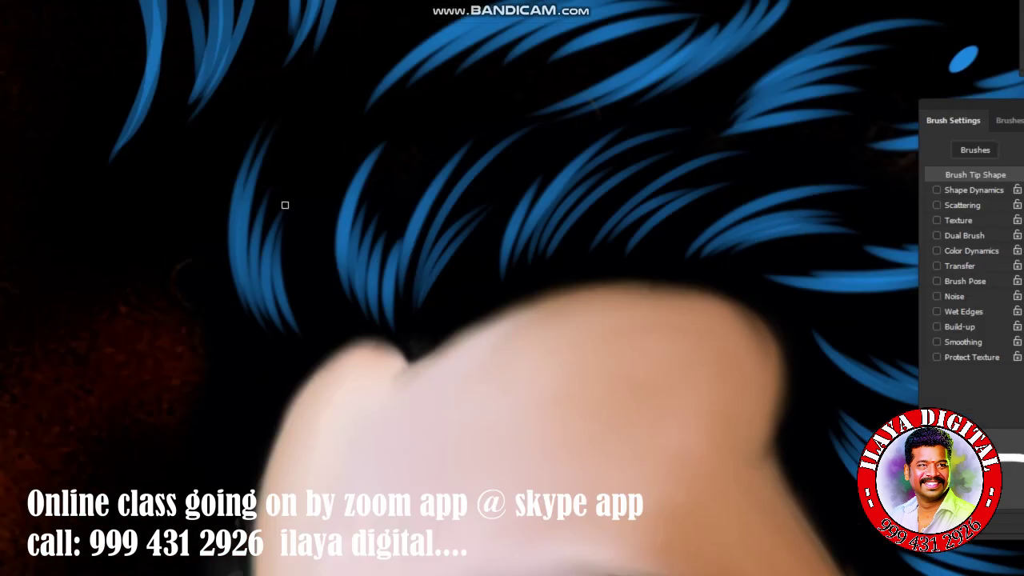
pyautogui.press(']')
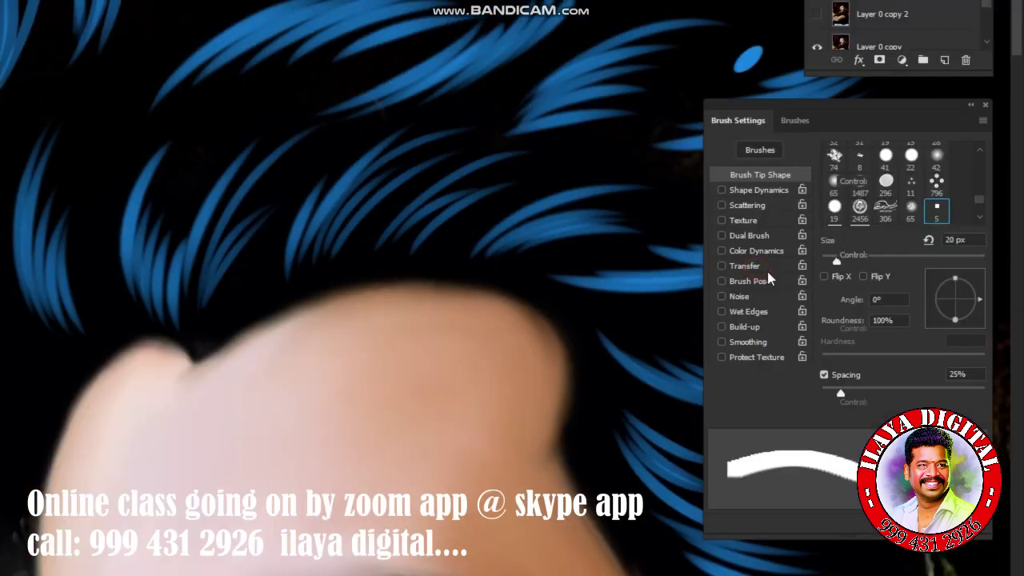
pyautogui.click(744, 265)
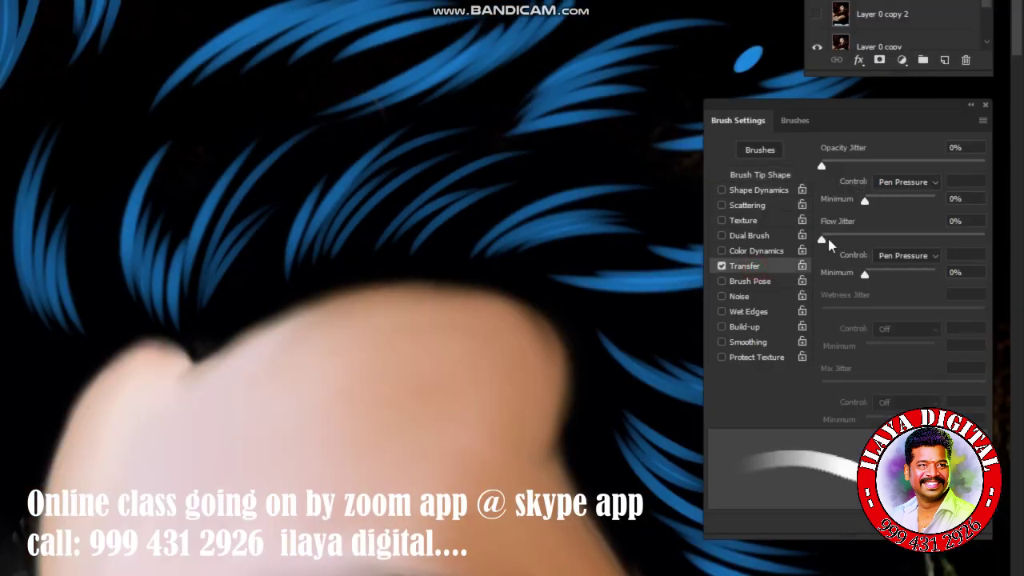
pyautogui.click(758, 191)
pyautogui.click(904, 182)
pyautogui.click(895, 219)
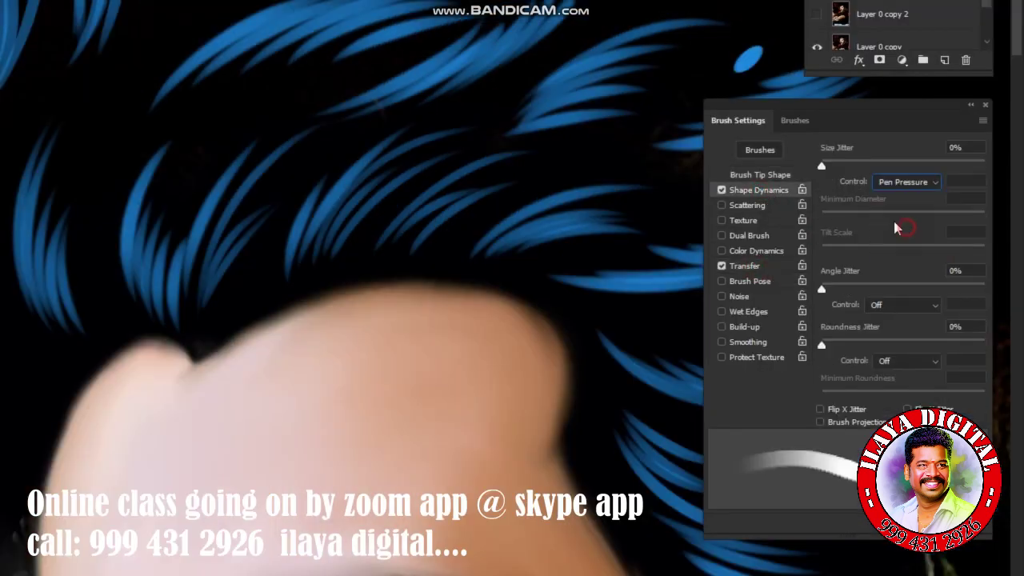
pyautogui.click(756, 175)
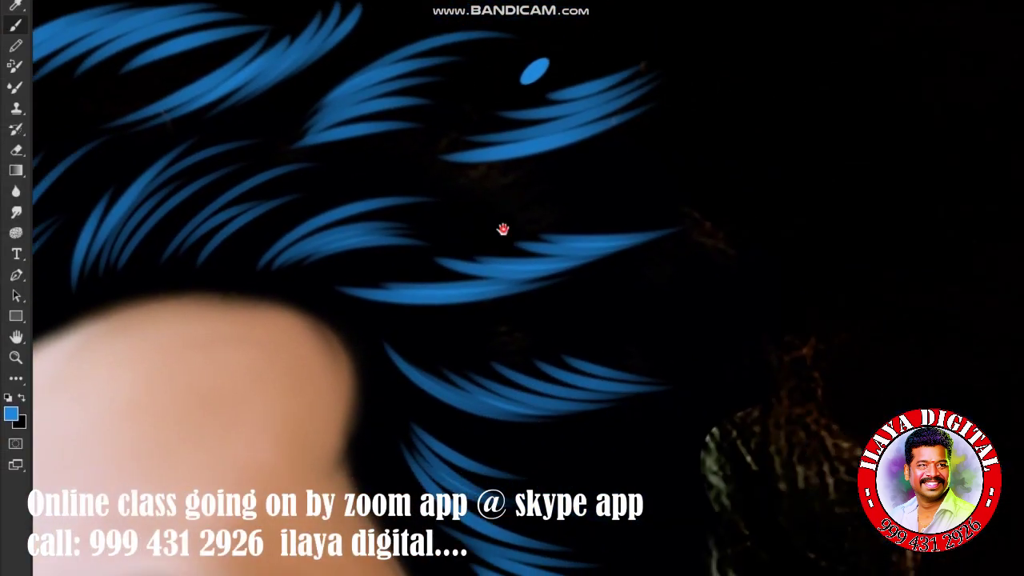
# Paint a long curved blue strand and four parallel strands looping off the right of the hair
pyautogui.moveTo(479, 192); pyautogui.dragTo(664, 420)
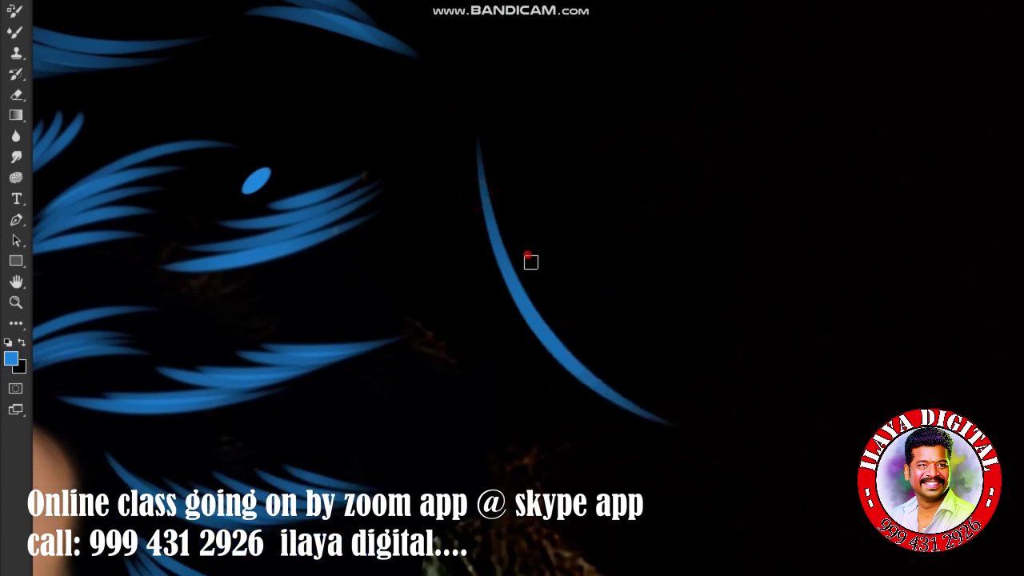
pyautogui.moveTo(531, 261); pyautogui.dragTo(672, 412)
pyautogui.moveTo(565, 286); pyautogui.dragTo(688, 416)
pyautogui.moveTo(612, 316); pyautogui.dragTo(720, 424)
pyautogui.moveTo(638, 357); pyautogui.dragTo(748, 432)
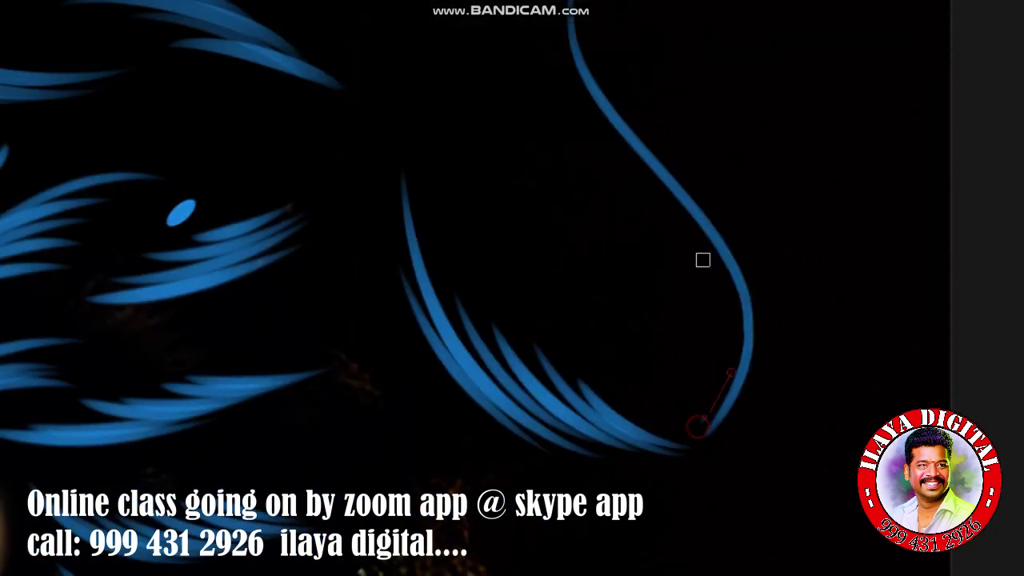
# Add inner blue strands in the right loop and a long diagonal blue line over the left background
pyautogui.moveTo(679, 240); pyautogui.dragTo(708, 428)
pyautogui.moveTo(612, 244); pyautogui.dragTo(656, 411)
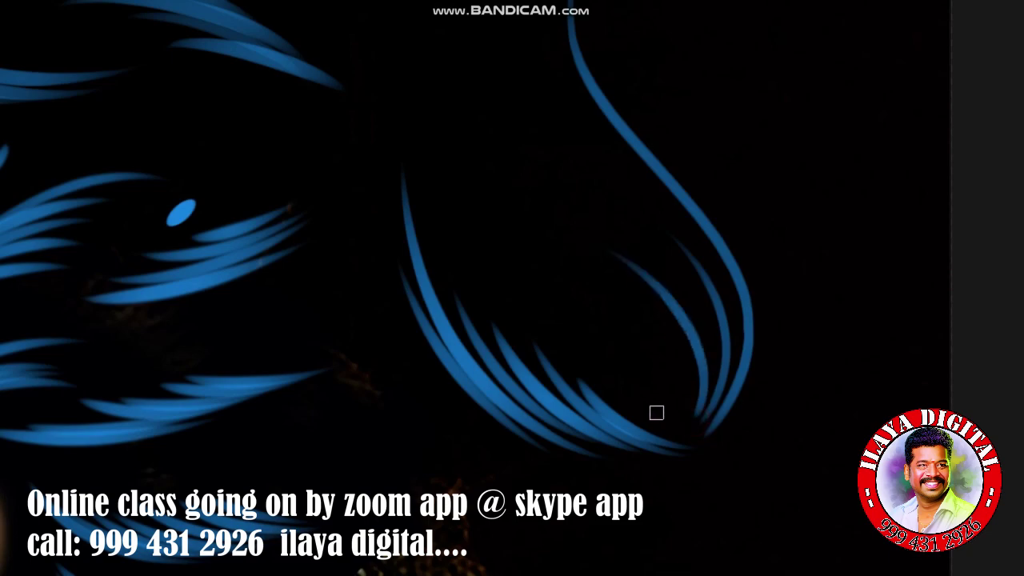
pyautogui.moveTo(648, 240); pyautogui.dragTo(727, 423)
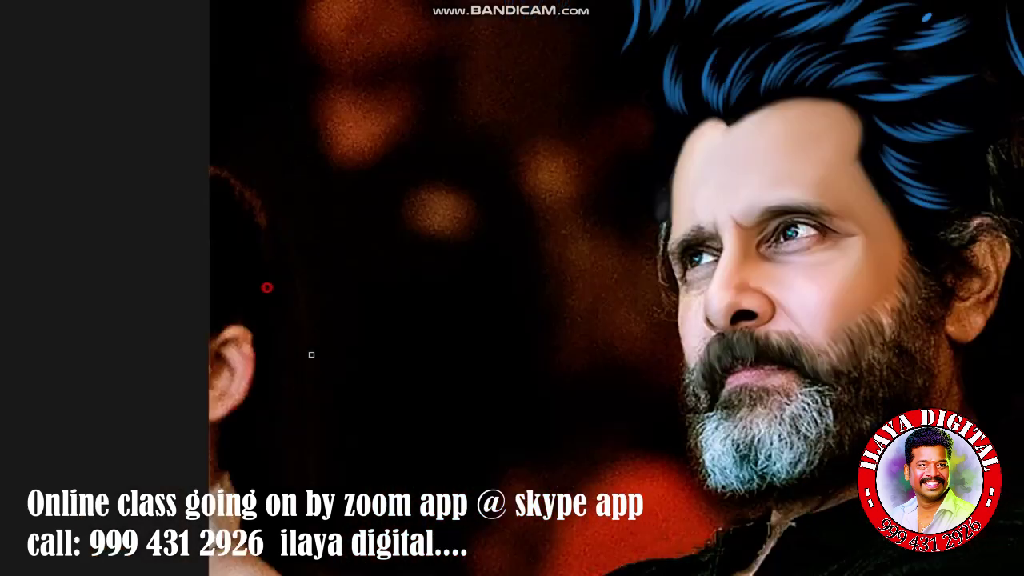
pyautogui.moveTo(278, 326)
pyautogui.mouseDown()
pyautogui.moveTo(364, 324)
pyautogui.moveTo(428, 308)
pyautogui.moveTo(479, 244)
pyautogui.moveTo(536, 220)
pyautogui.mouseUp()
pyautogui.keyDown('shift'); pyautogui.click(427, 427); pyautogui.keyUp('shift')
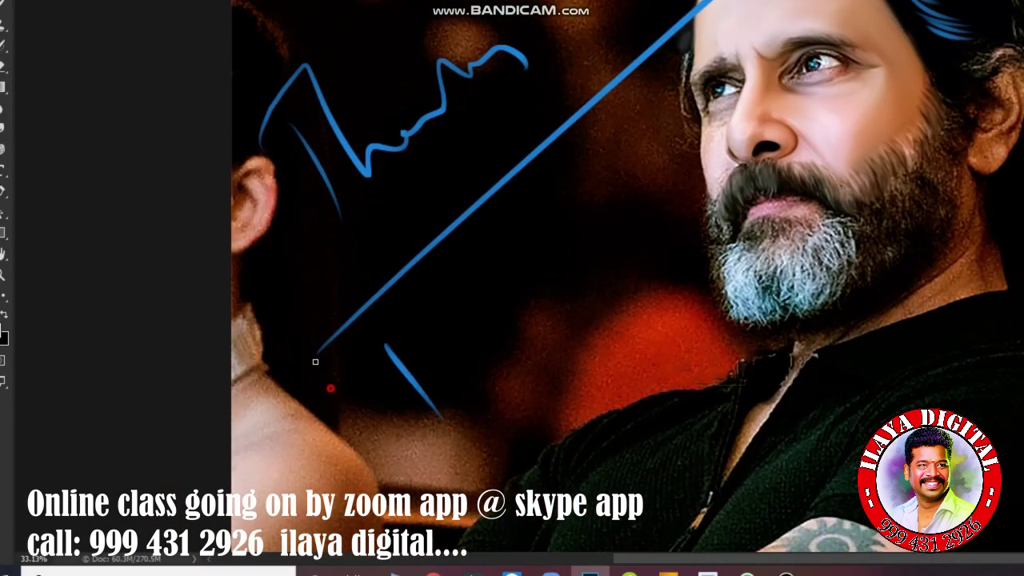